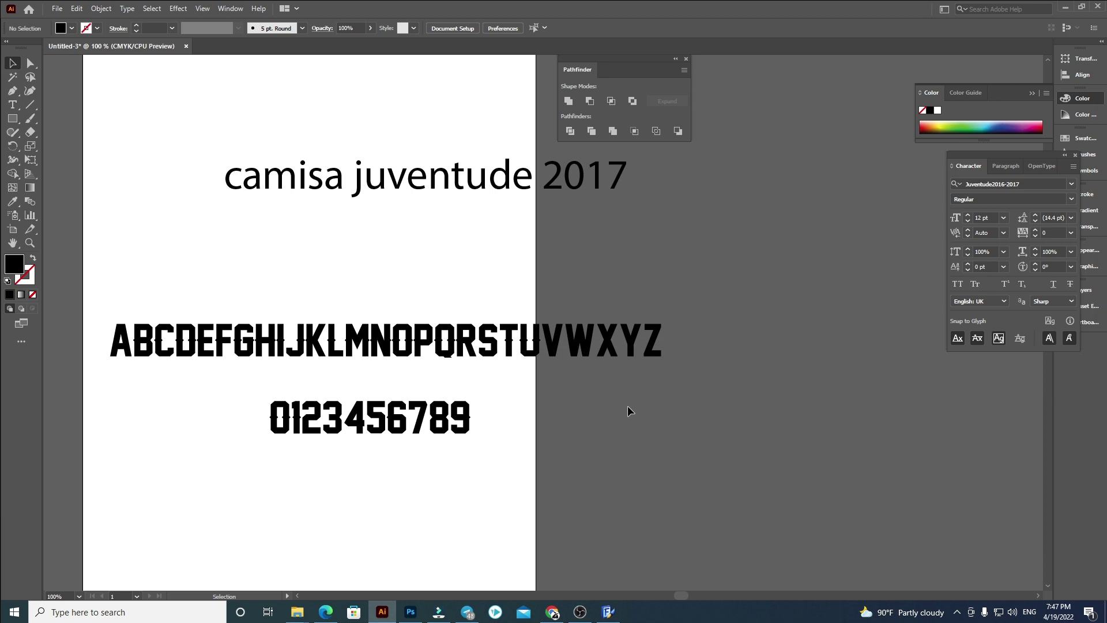
pyautogui.scroll(2, 86, 306)
pyautogui.moveTo(86, 272); pyautogui.dragTo(892, 360)
pyautogui.doubleClick(897, 28)
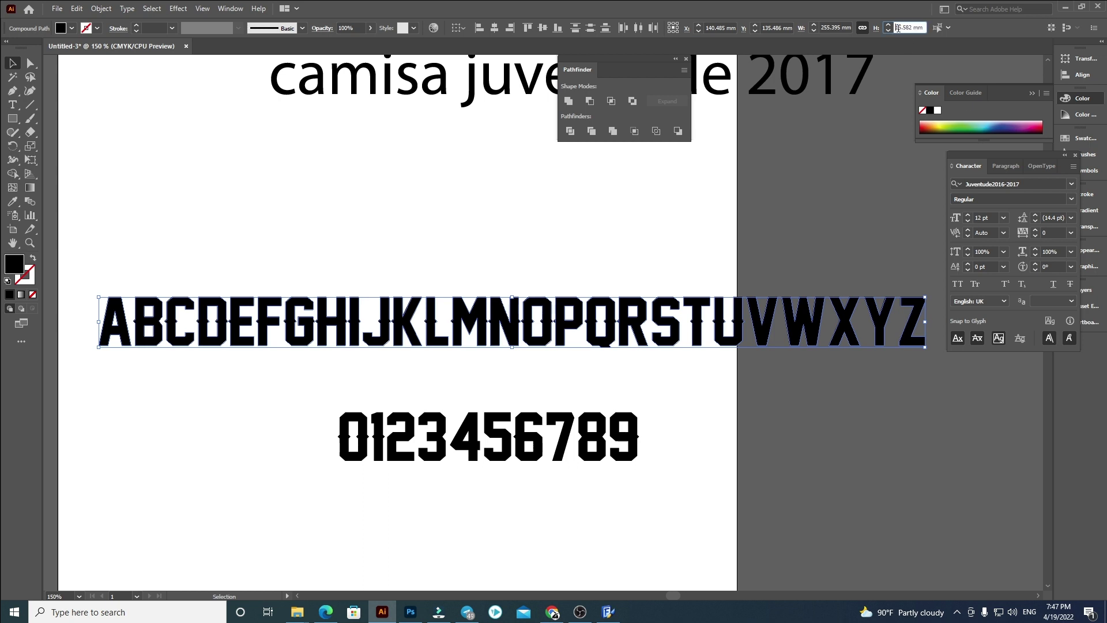
pyautogui.write('390')
pyautogui.press('Return')
pyautogui.scroll(-6, 577, 291)
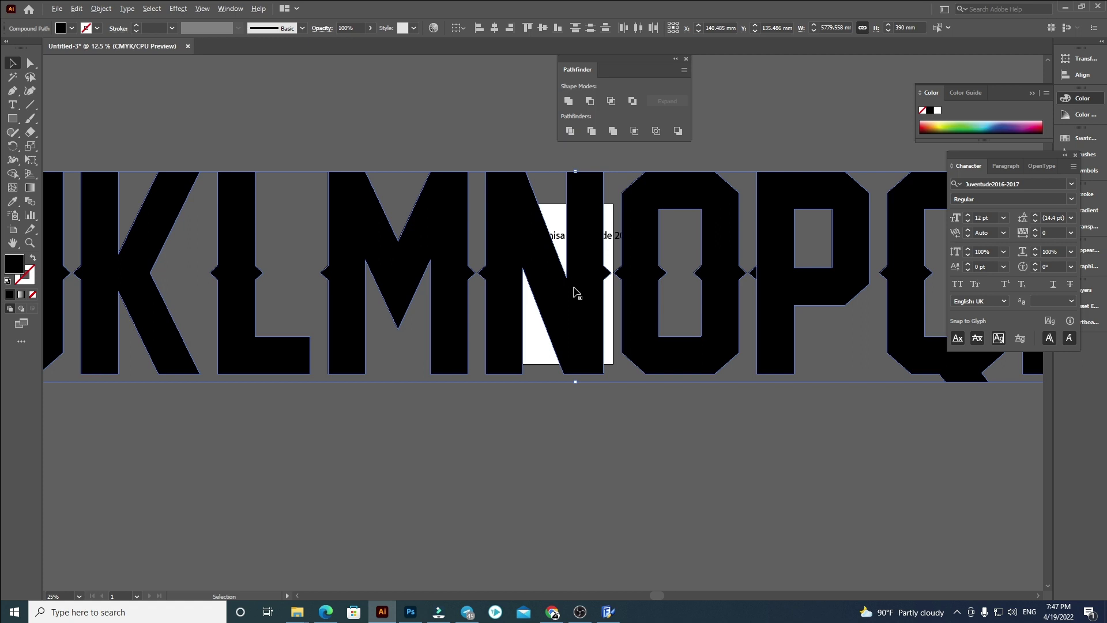
pyautogui.scroll(-1, 576, 291)
pyautogui.hotkey('ctrl', 'z')
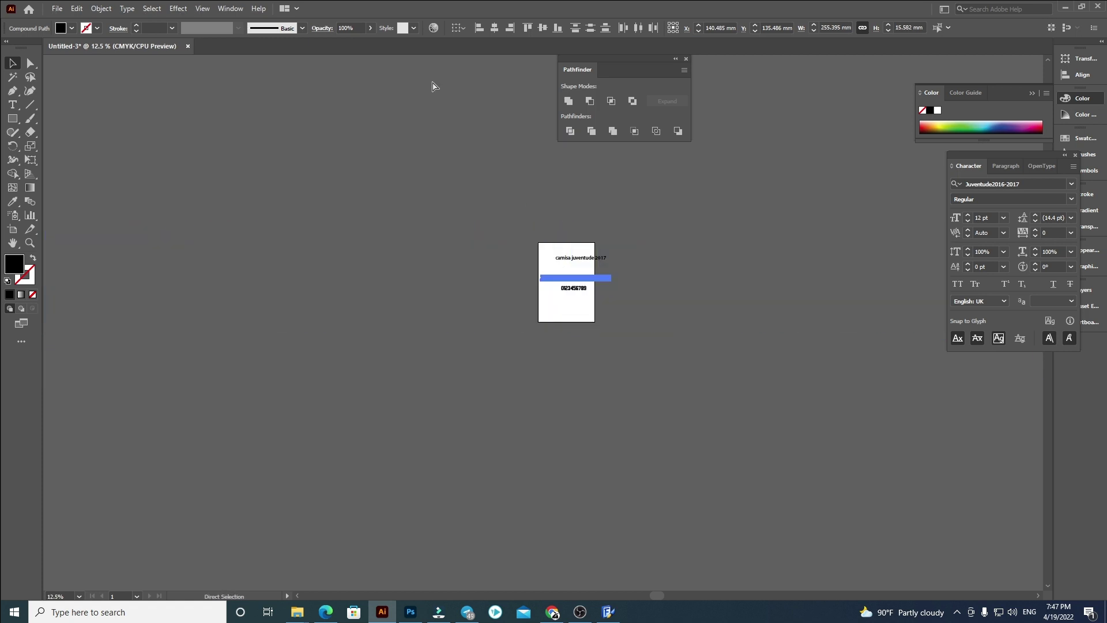
# Show the rulers and switch the document's ruler units to pixels
pyautogui.rightClick(434, 116)
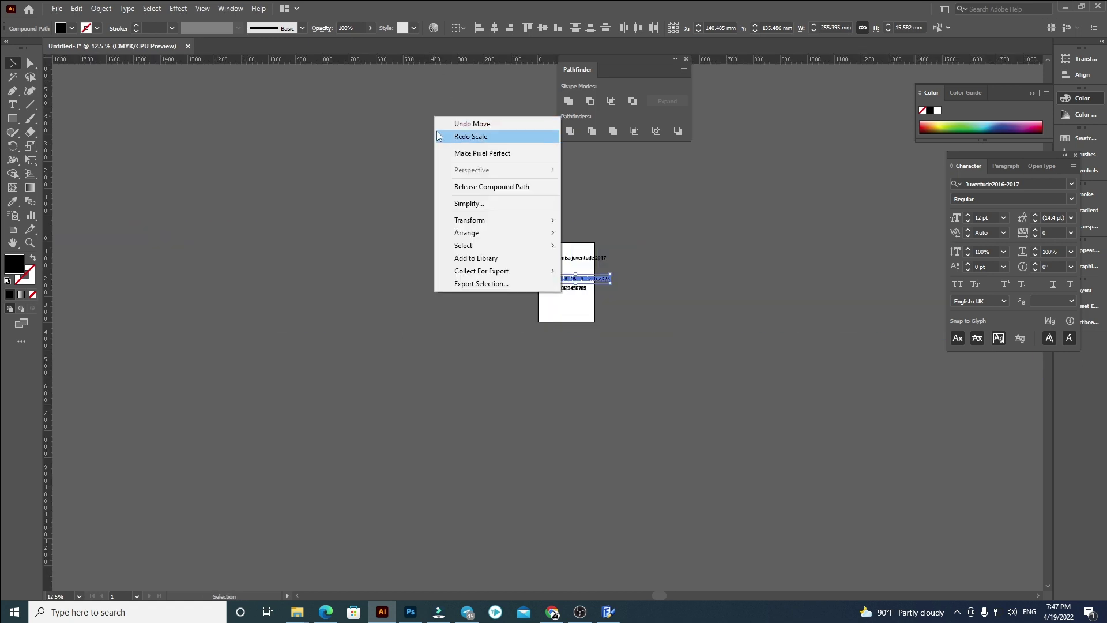
pyautogui.click(621, 319)
pyautogui.scroll(1, 621, 319)
pyautogui.rightClick(697, 292)
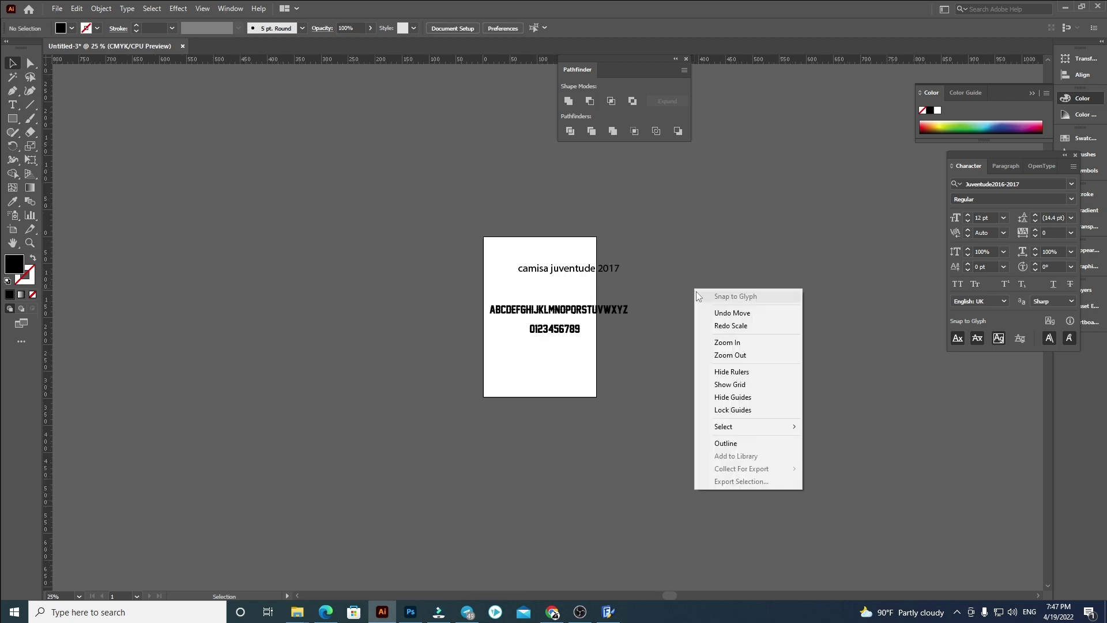
pyautogui.rightClick(811, 60)
pyautogui.click(825, 67)
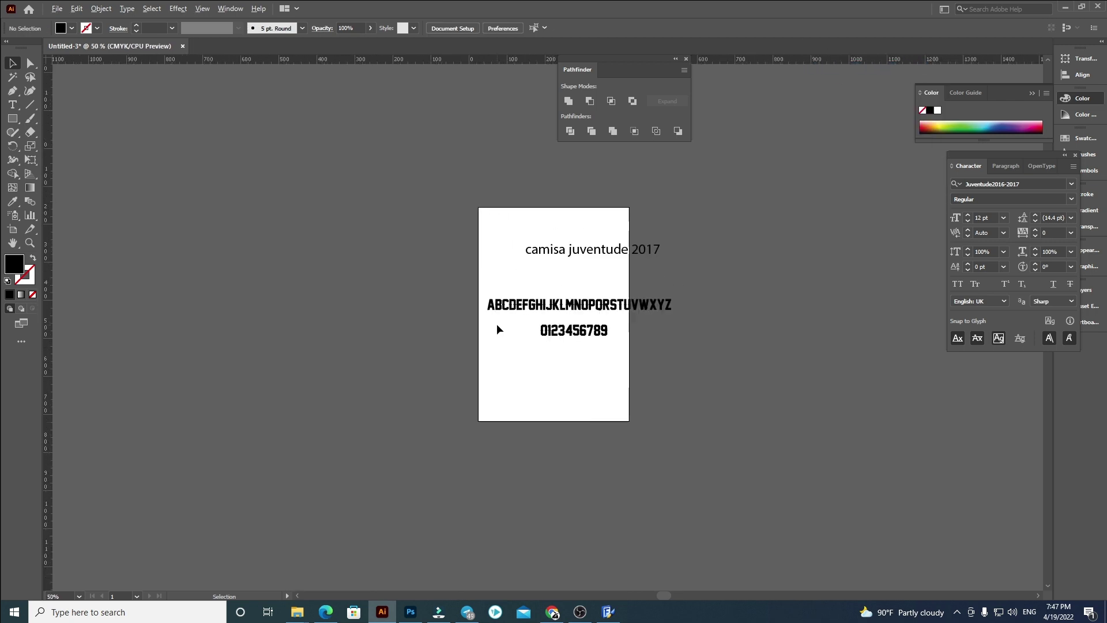
# Set the alphabet row's height to 380 px with proportions kept, and move the row above the artboard
pyautogui.scroll(1, 496, 324)
pyautogui.moveTo(392, 262); pyautogui.dragTo(849, 307)
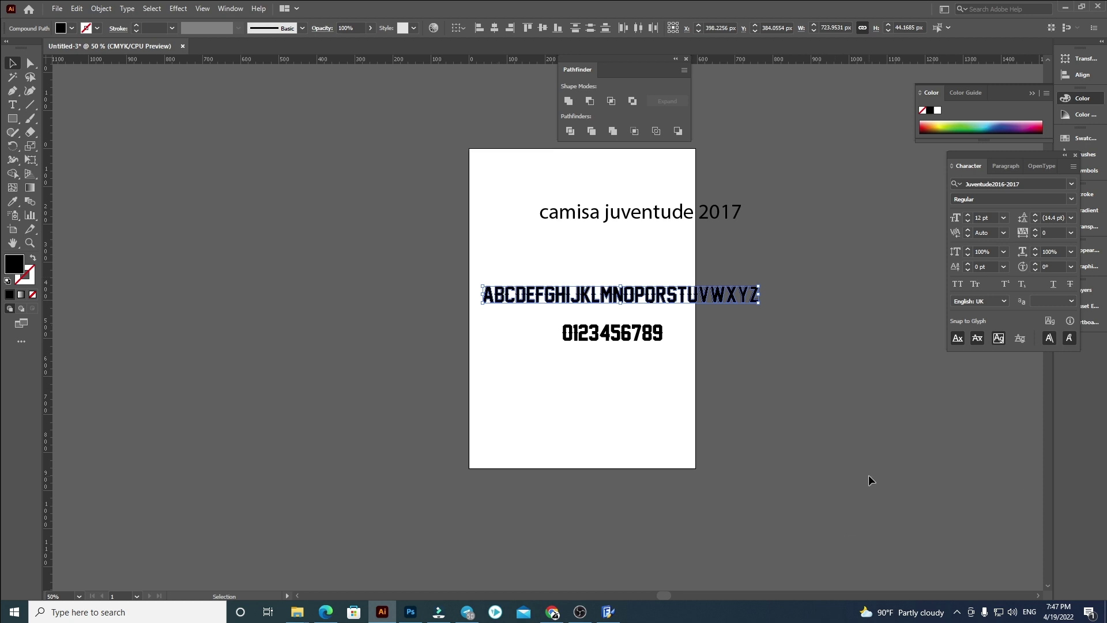
pyautogui.click(896, 27)
pyautogui.write('35')
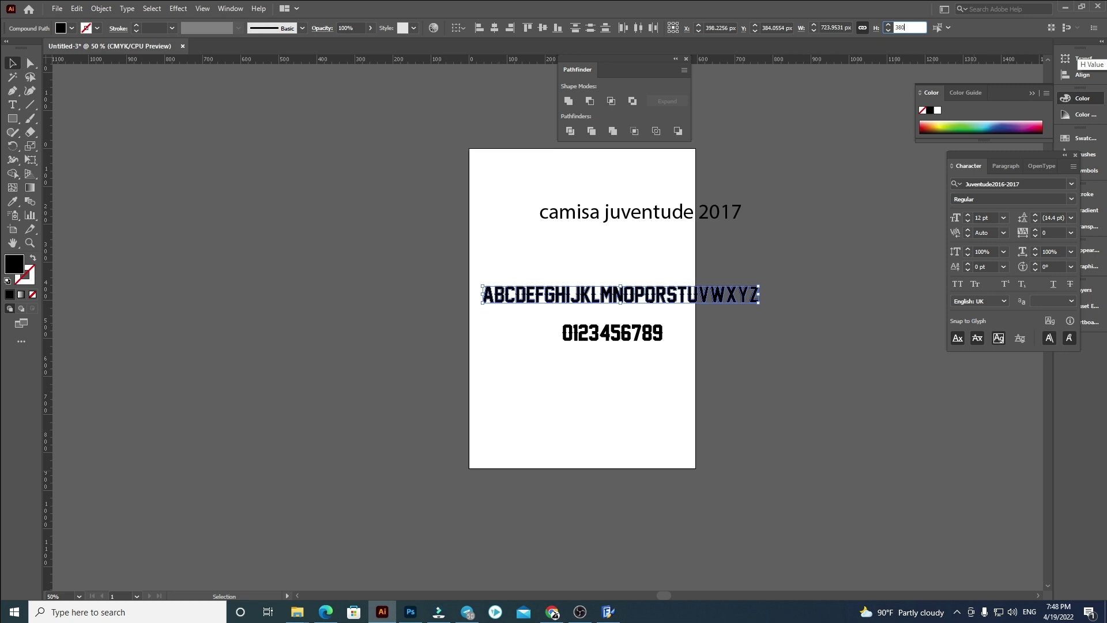
pyautogui.write('0')
pyautogui.press('Return')
pyautogui.scroll(-3, 557, 185)
pyautogui.moveTo(536, 202); pyautogui.dragTo(537, 126)
# Separate the letter A from the alphabet's compound path and set its height to 357.5 px
pyautogui.moveTo(267, 168); pyautogui.dragTo(319, 338)
pyautogui.click(228, 300)
pyautogui.click(252, 304)
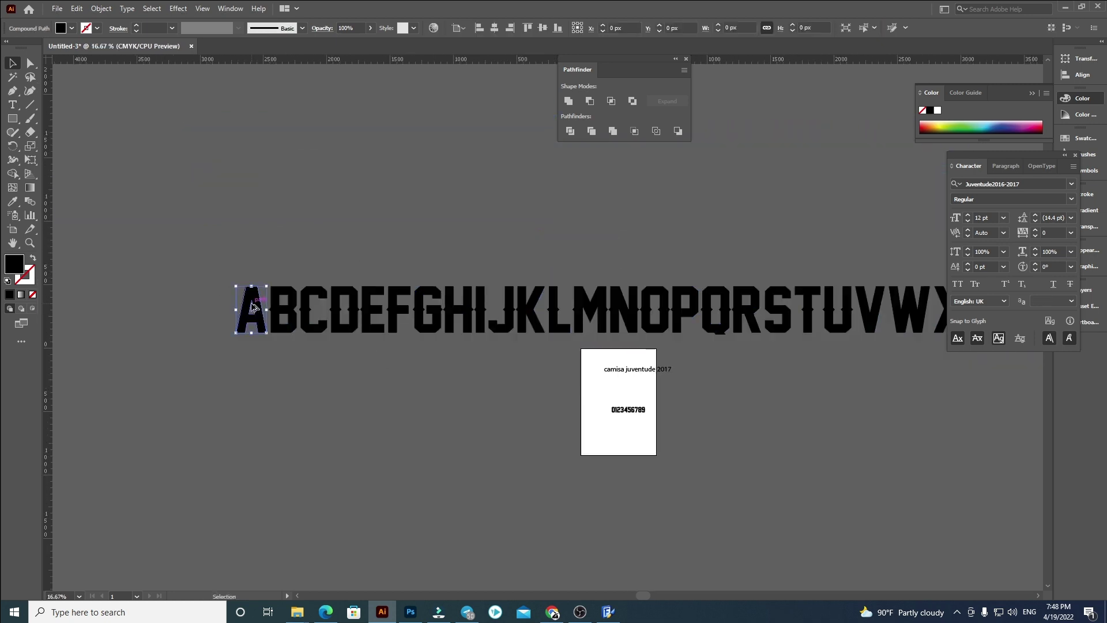
pyautogui.scroll(3, 251, 308)
pyautogui.click(801, 27)
pyautogui.write('357')
pyautogui.press('Return')
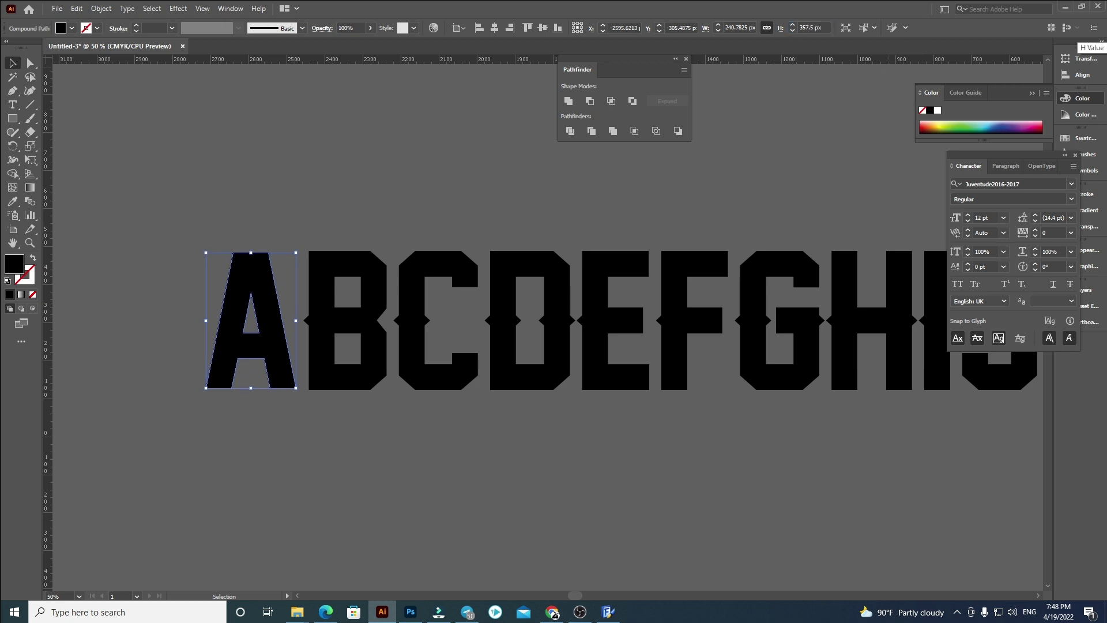
# Place a horizontal guide above the letter A and align it to the letter's top edge
pyautogui.click(311, 169)
pyautogui.scroll(1, 245, 260)
pyautogui.moveTo(242, 59); pyautogui.dragTo(255, 172)
pyautogui.rightClick(197, 115)
pyautogui.moveTo(136, 105); pyautogui.dragTo(271, 282)
pyautogui.click(526, 28)
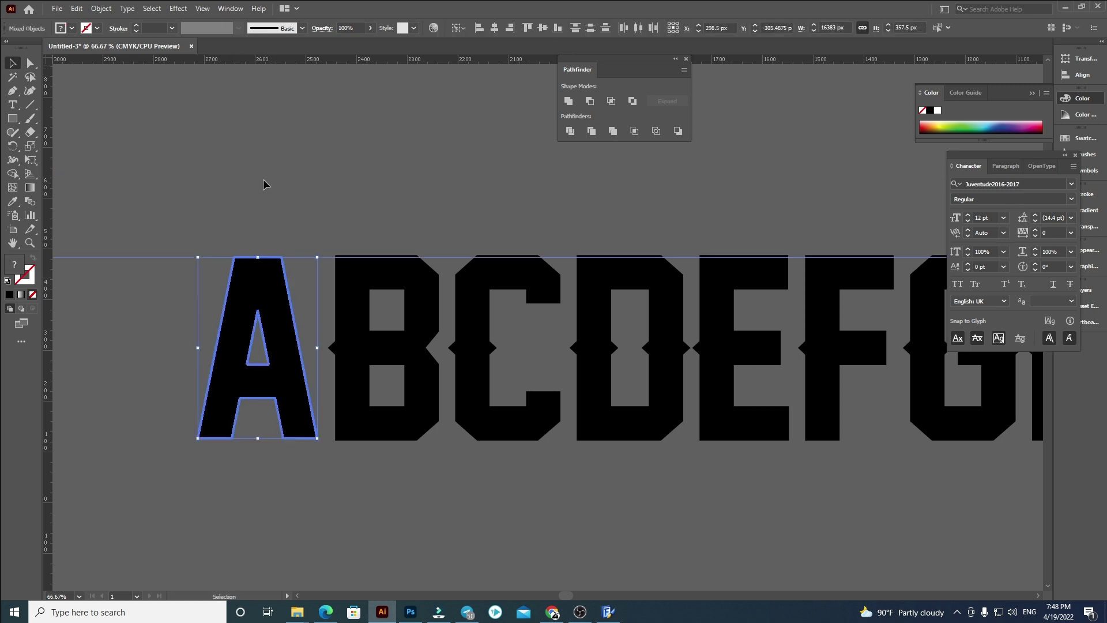
# Add a second horizontal guide below the letter A and align it to the letter's bottom edge
pyautogui.click(261, 178)
pyautogui.moveTo(230, 62); pyautogui.dragTo(298, 482)
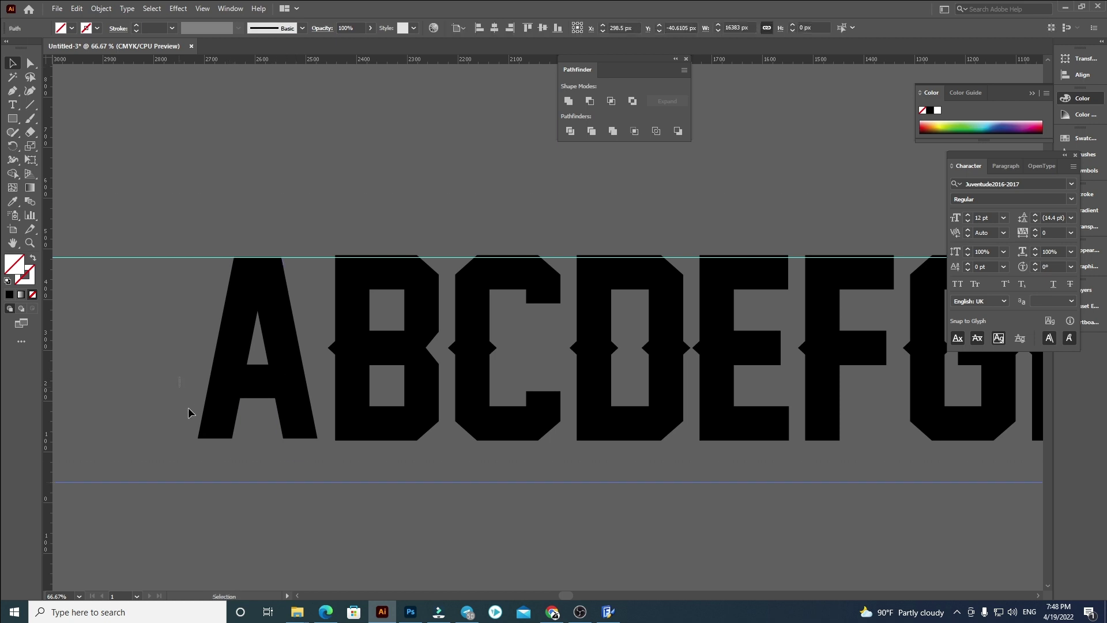
pyautogui.keyDown('shift'); pyautogui.click(222, 425); pyautogui.keyUp('shift')
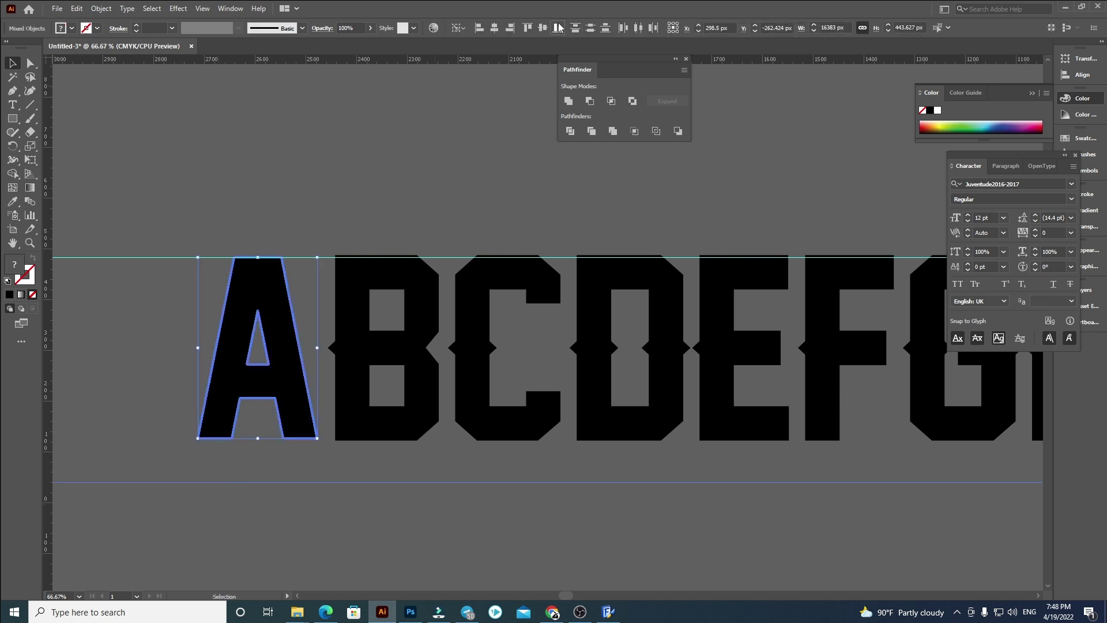
pyautogui.click(558, 28)
pyautogui.hotkey('ctrl', '-')
pyautogui.hotkey('ctrl', '-')
pyautogui.hotkey('ctrl', '-')
pyautogui.hotkey('ctrl', '-')
pyautogui.hotkey('ctrl', '-')
pyautogui.click(863, 335)
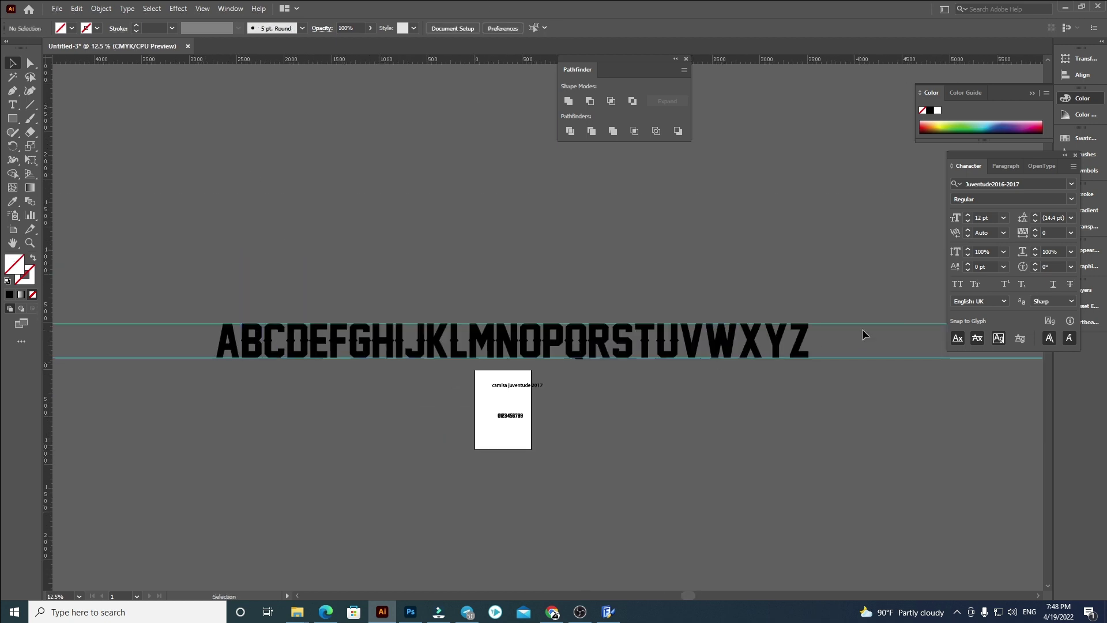
# Move the letters B to Z down so their top edges meet the upper guide
pyautogui.click(257, 343)
pyautogui.scroll(7, 257, 343)
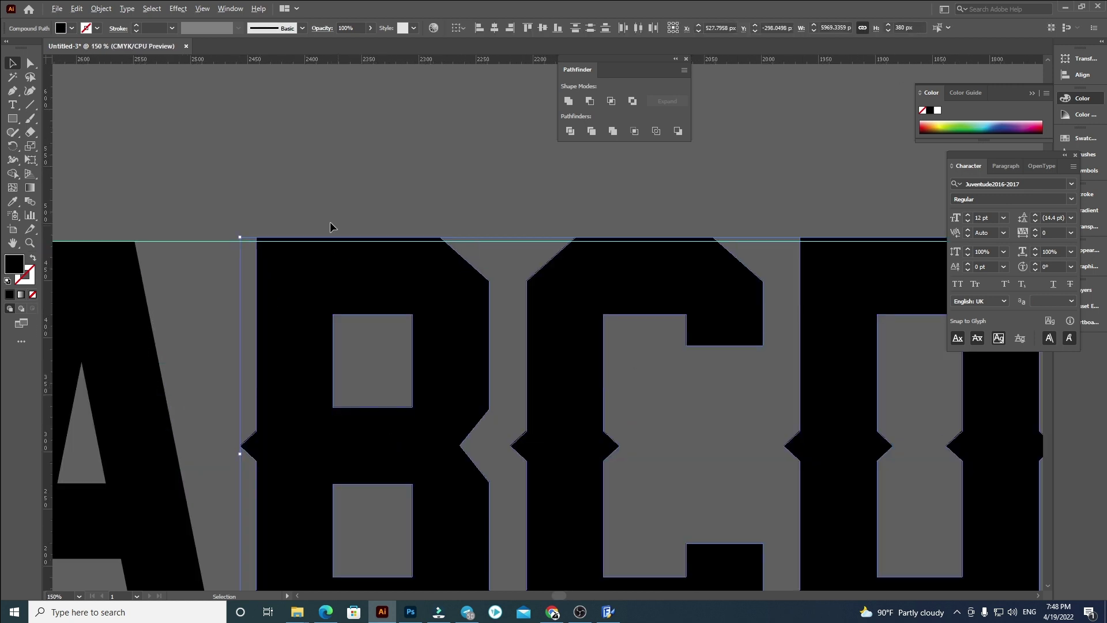
pyautogui.scroll(2, 330, 227)
pyautogui.moveTo(310, 285); pyautogui.dragTo(311, 293)
pyautogui.scroll(-4, 166, 222)
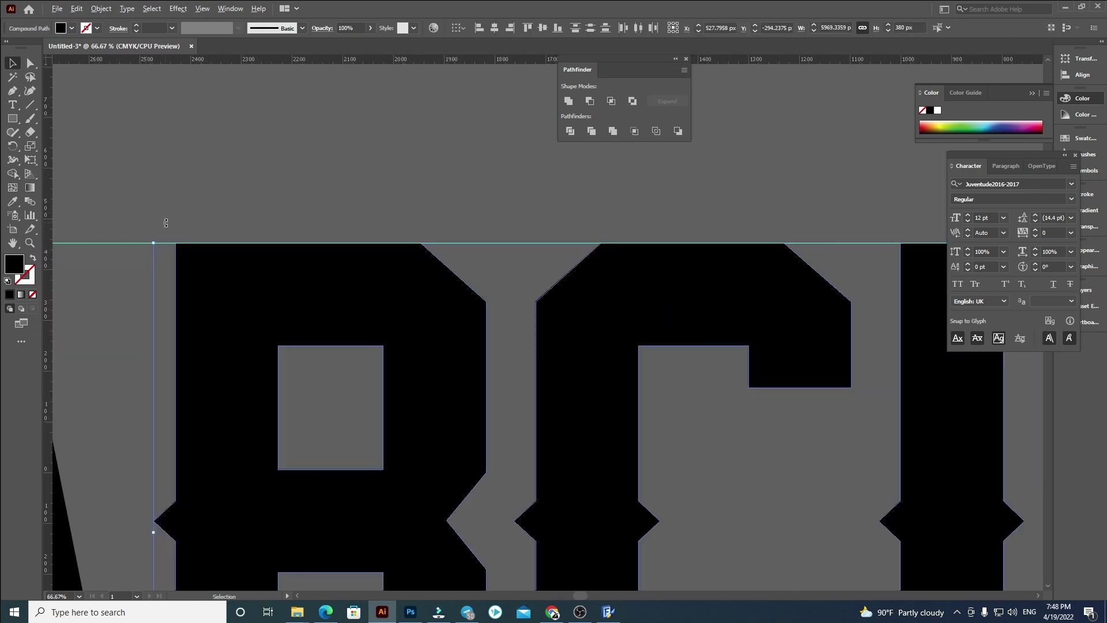
# Scale the letters B to Z proportionally to about 372 px total height, so the Z's base rests on the lower guide
pyautogui.scroll(-1, 166, 222)
pyautogui.press('space')
pyautogui.moveTo(576, 337); pyautogui.dragTo(63, 342)
pyautogui.moveTo(922, 340); pyautogui.dragTo(323, 314)
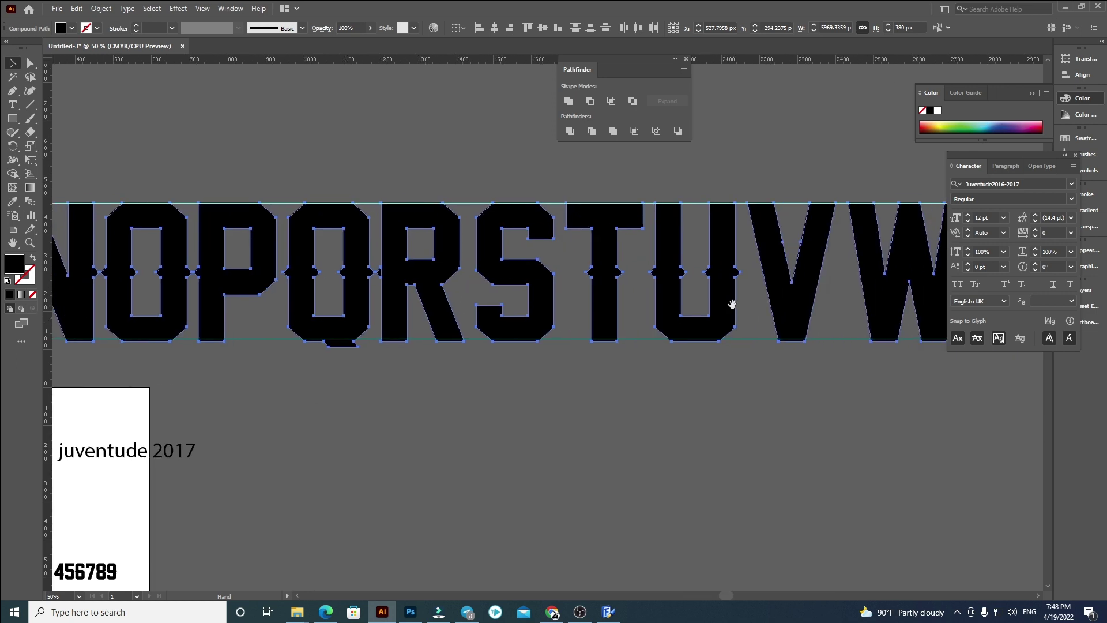
pyautogui.hscroll(10, 732, 304)
pyautogui.scroll(6, 743, 352)
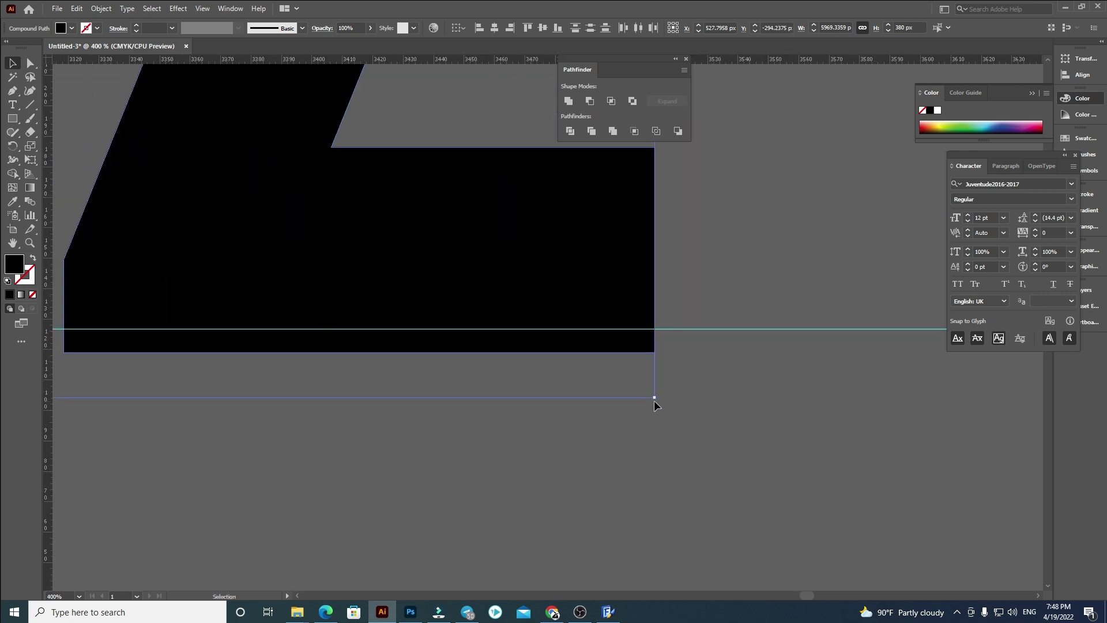
pyautogui.moveTo(654, 398); pyautogui.dragTo(468, 374)
pyautogui.scroll(-4, 838, 431)
pyautogui.moveTo(461, 226); pyautogui.dragTo(441, 305)
pyautogui.scroll(5, 692, 213)
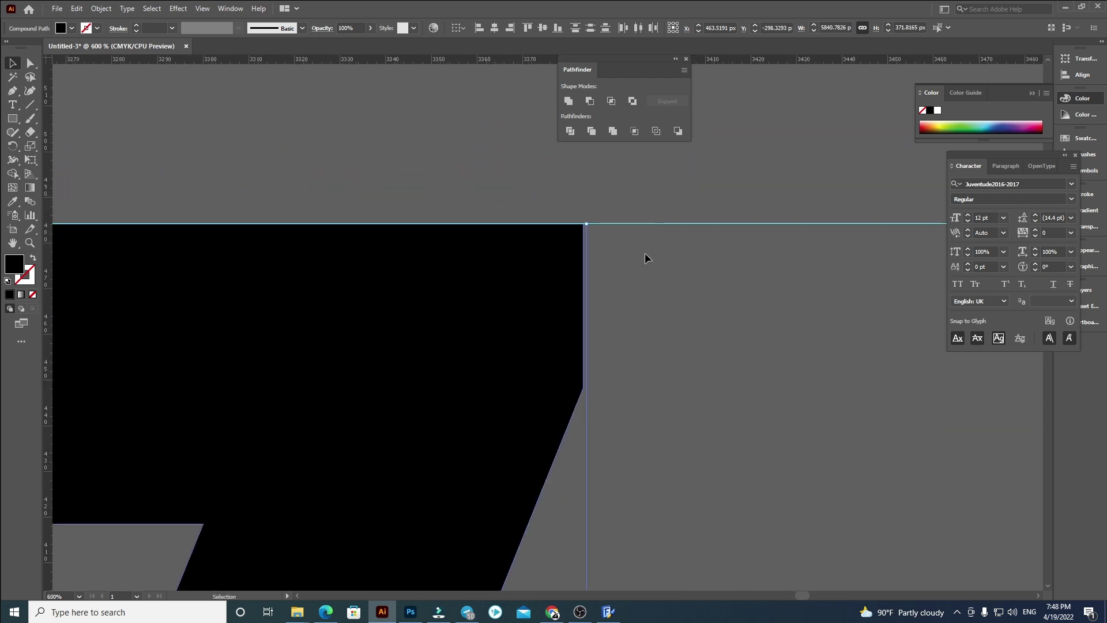
pyautogui.click(686, 272)
pyautogui.scroll(-10, 689, 276)
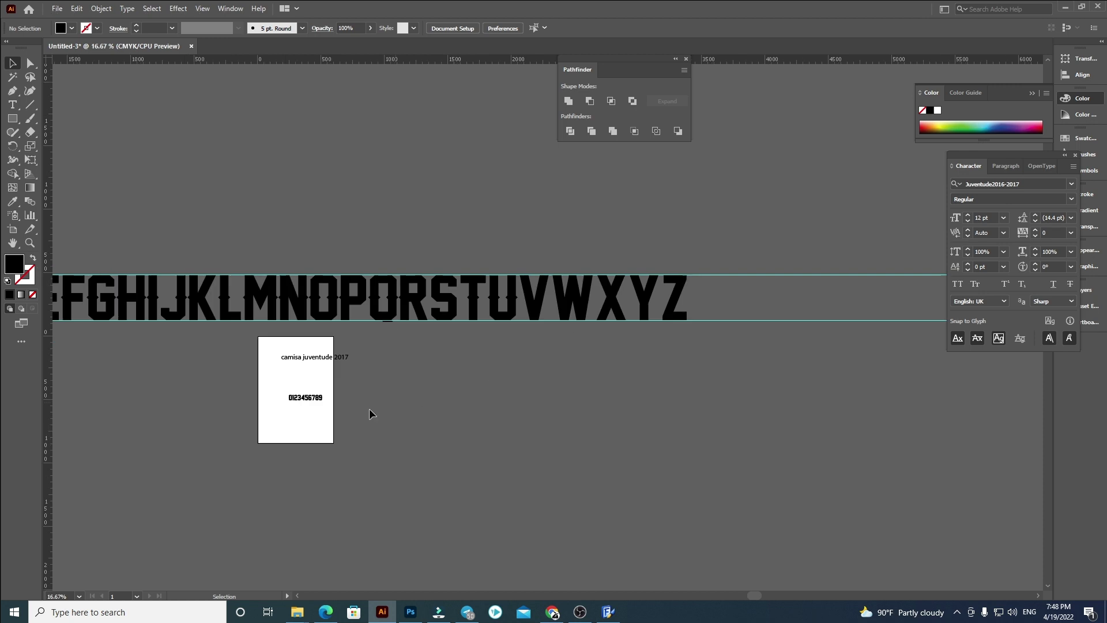
# Move the title "camisa juventude 2017" above the alphabet row and enlarge it to about 356 pt
pyautogui.scroll(2, 293, 360)
pyautogui.moveTo(296, 363); pyautogui.dragTo(257, 144)
pyautogui.scroll(-2, 365, 223)
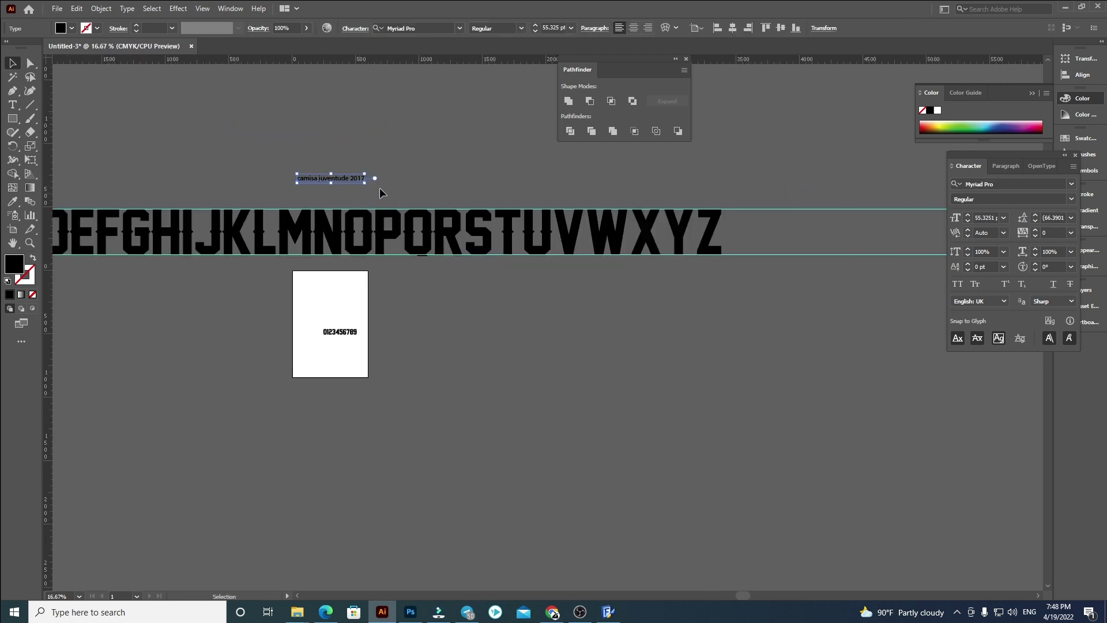
pyautogui.moveTo(365, 183); pyautogui.dragTo(382, 152)
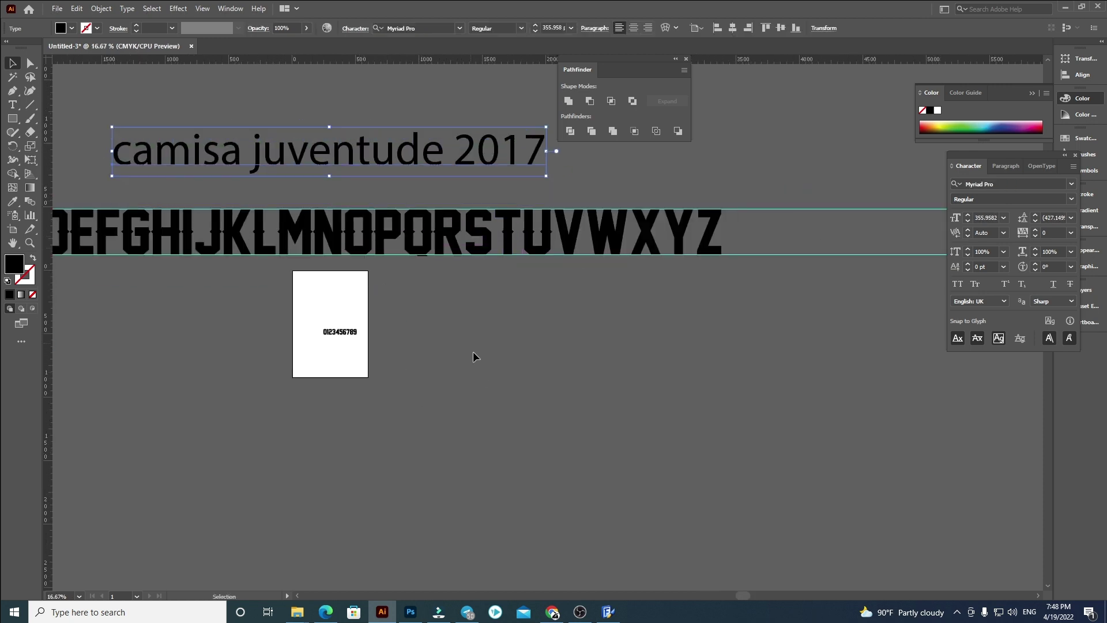
pyautogui.click(473, 351)
# Set the height of the number row 0 to 9 to 357.5 px and place it beneath the alphabet
pyautogui.moveTo(270, 318); pyautogui.dragTo(765, 487)
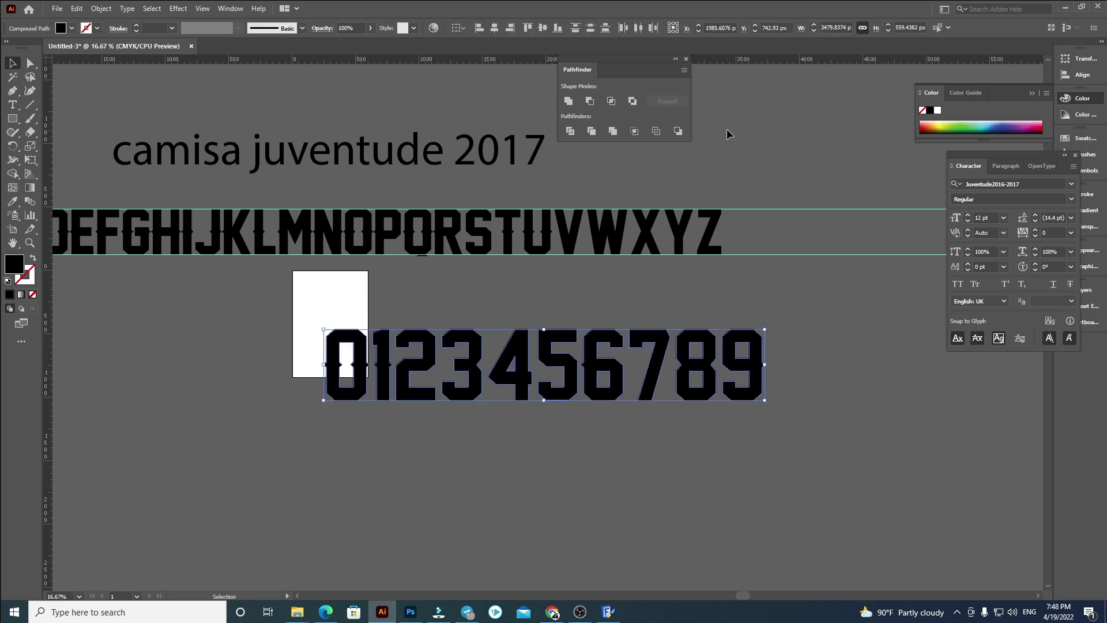
pyautogui.click(895, 28)
pyautogui.write('3')
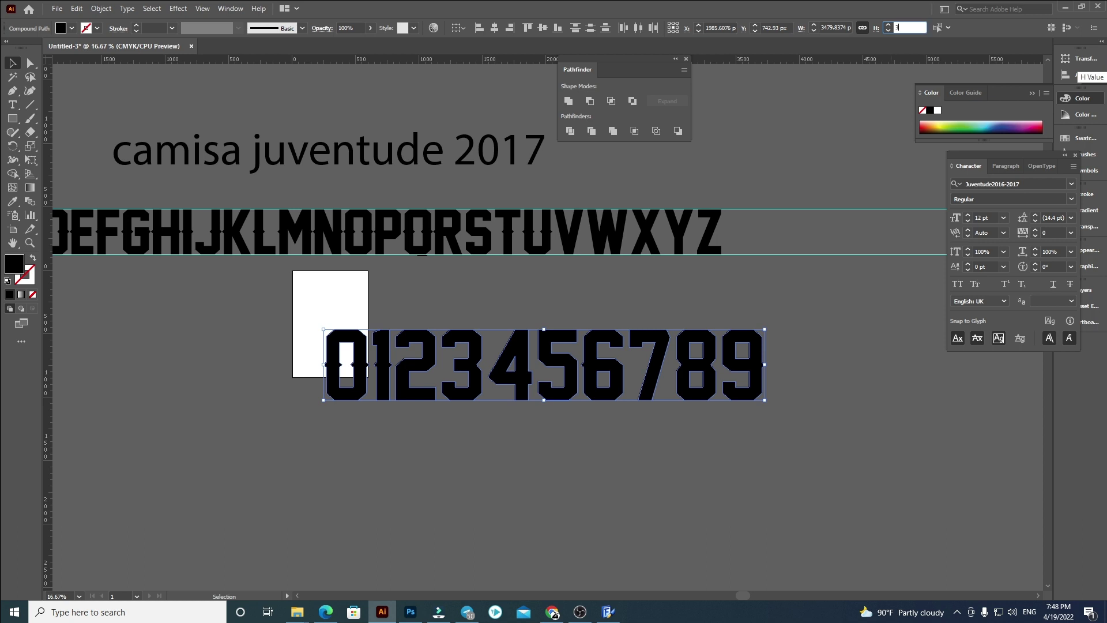
pyautogui.write('57.5')
pyautogui.press('Return')
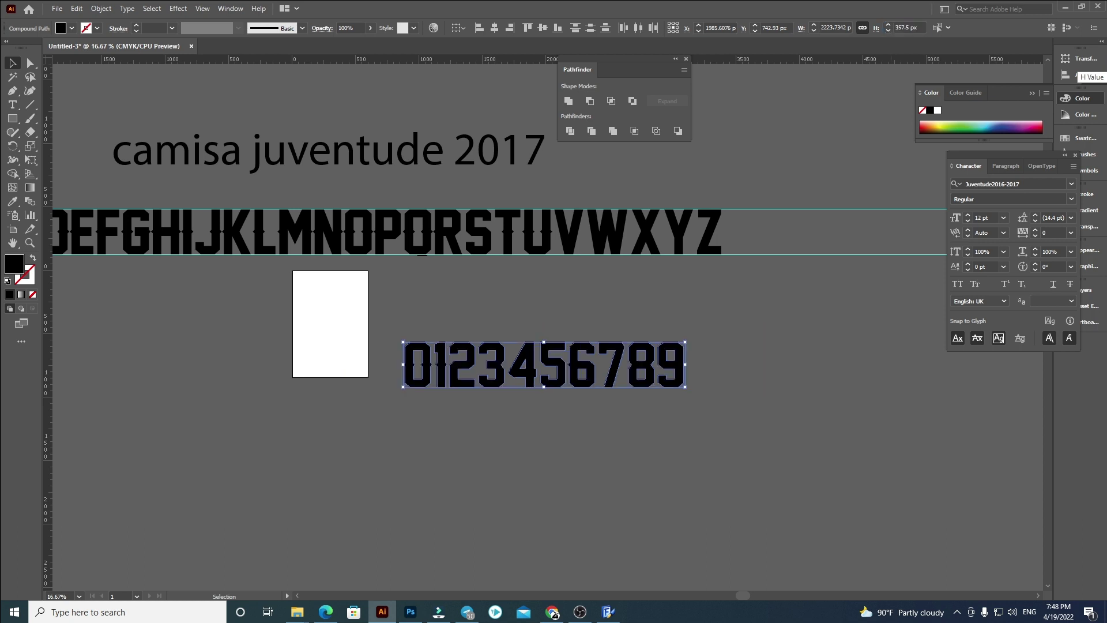
pyautogui.moveTo(424, 345); pyautogui.dragTo(309, 294)
pyautogui.click(219, 363)
pyautogui.moveTo(202, 369); pyautogui.dragTo(358, 483)
# Delete both horizontal guides and shift the title slightly up and to the left above the alphabet
pyautogui.moveTo(92, 302); pyautogui.dragTo(100, 378)
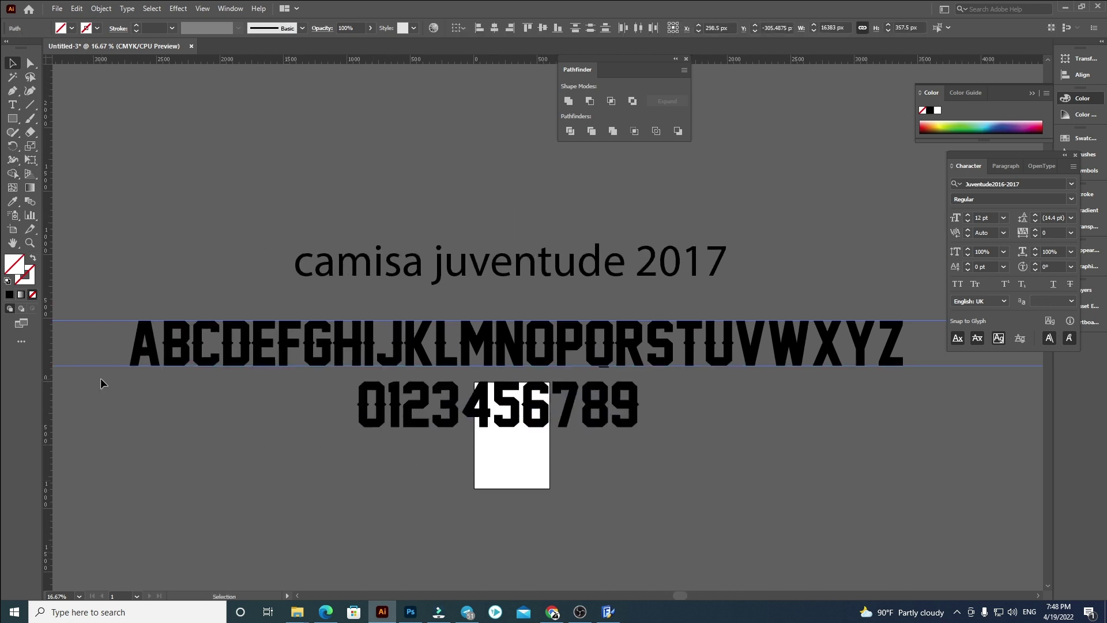
pyautogui.click(99, 353)
pyautogui.moveTo(390, 271); pyautogui.dragTo(377, 267)
pyautogui.click(223, 173)
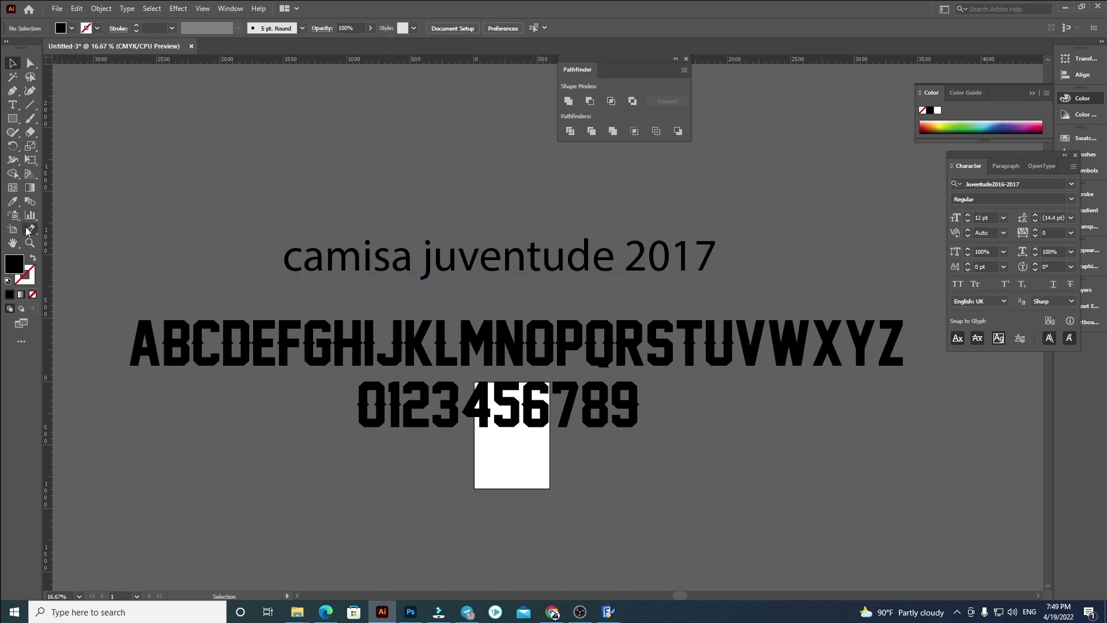
# Draw a new artboard of about 6857 × 2306 px around the title, letters and numbers, and delete the original A4 artboard
pyautogui.click(17, 230)
pyautogui.moveTo(88, 208); pyautogui.dragTo(957, 500)
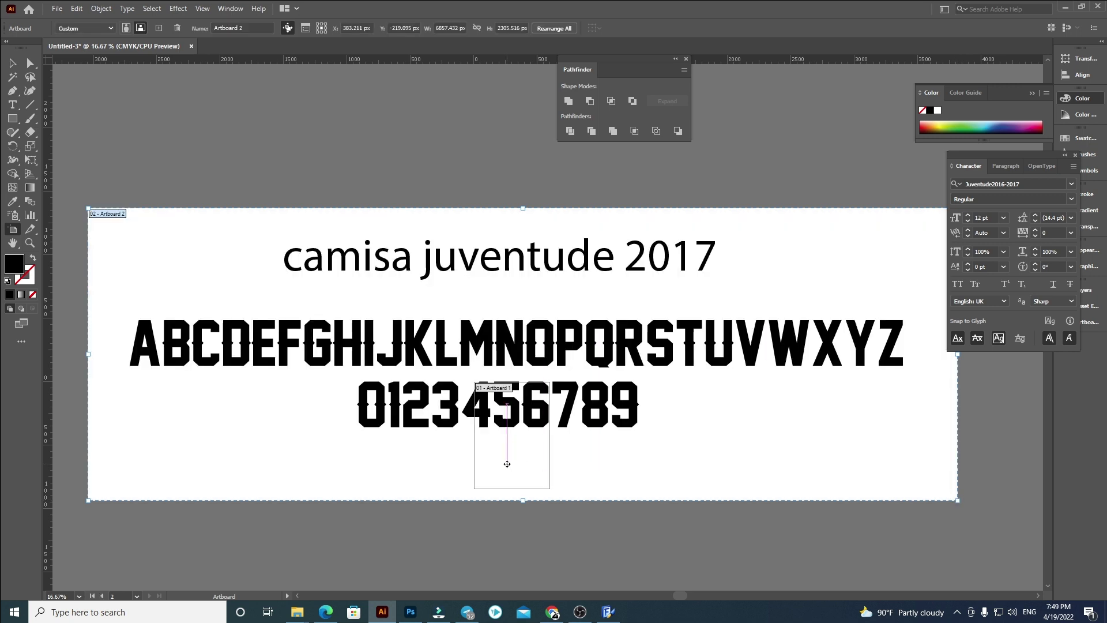
pyautogui.click(495, 387)
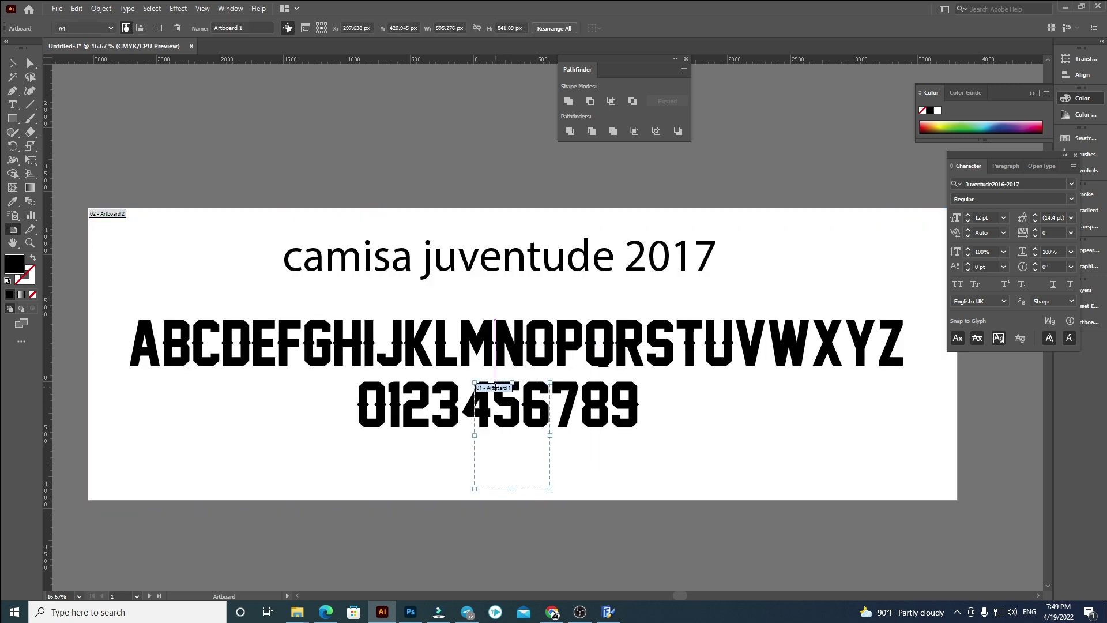
pyautogui.press('Delete')
pyautogui.press('Escape')
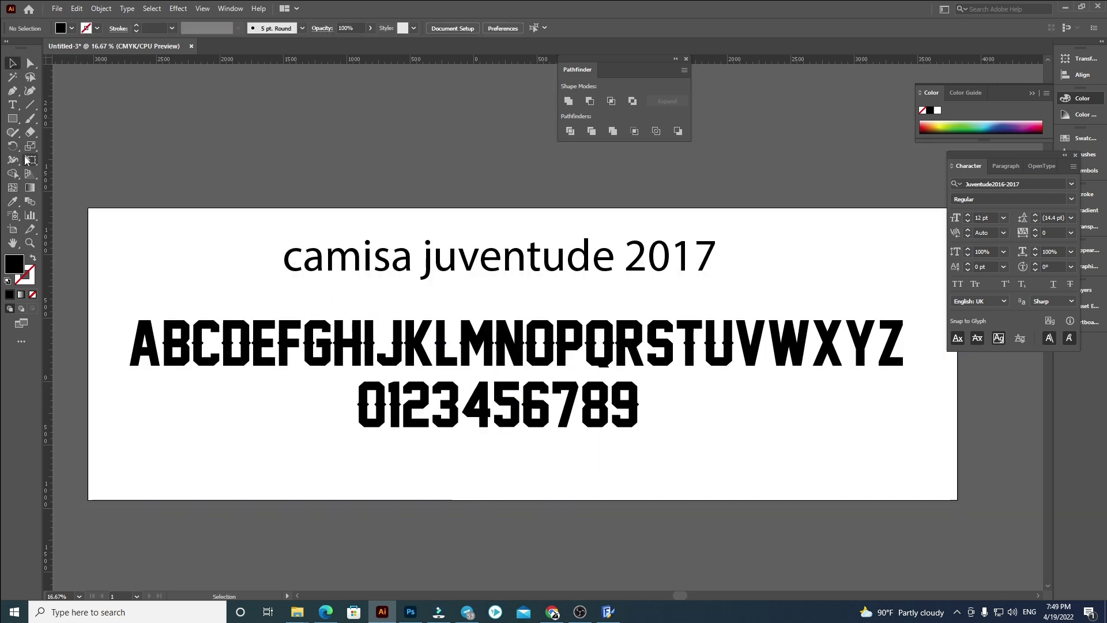
# Capitalise the first letters of the title's words so it reads "Camisa Juventude 2017"
pyautogui.click(330, 266)
pyautogui.doubleClick(298, 253)
pyautogui.moveTo(296, 263); pyautogui.dragTo(288, 263)
pyautogui.write('C')
pyautogui.moveTo(440, 256); pyautogui.dragTo(429, 256)
pyautogui.write('J')
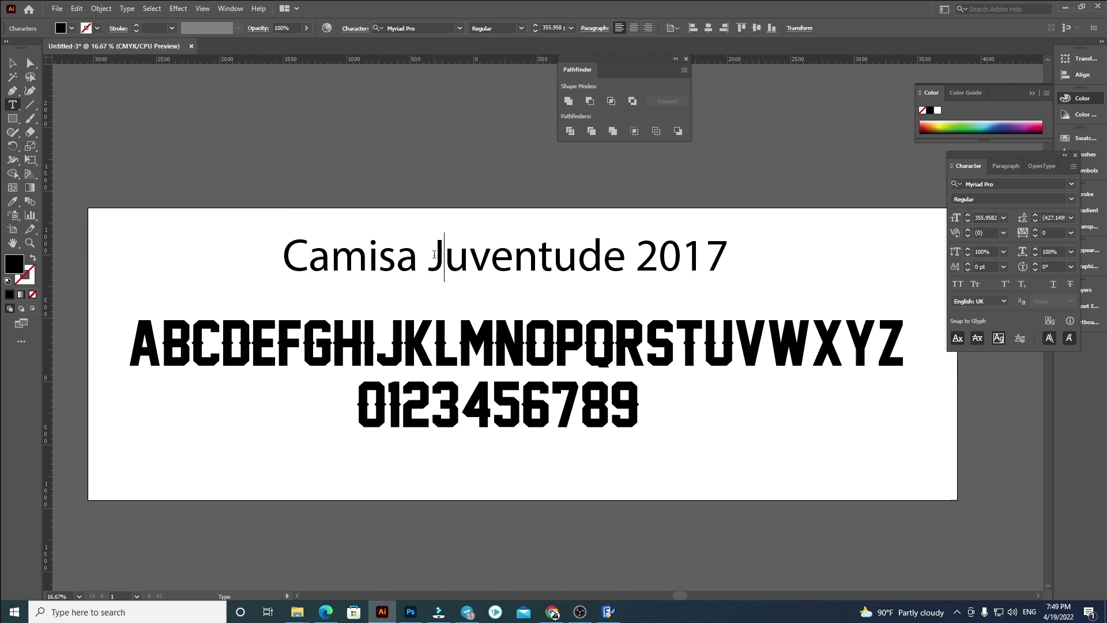
pyautogui.click(10, 65)
pyautogui.click(407, 148)
# Examine the title, the alphabet and the number row up close and as a whole on the new artboard
pyautogui.moveTo(511, 144); pyautogui.dragTo(499, 165)
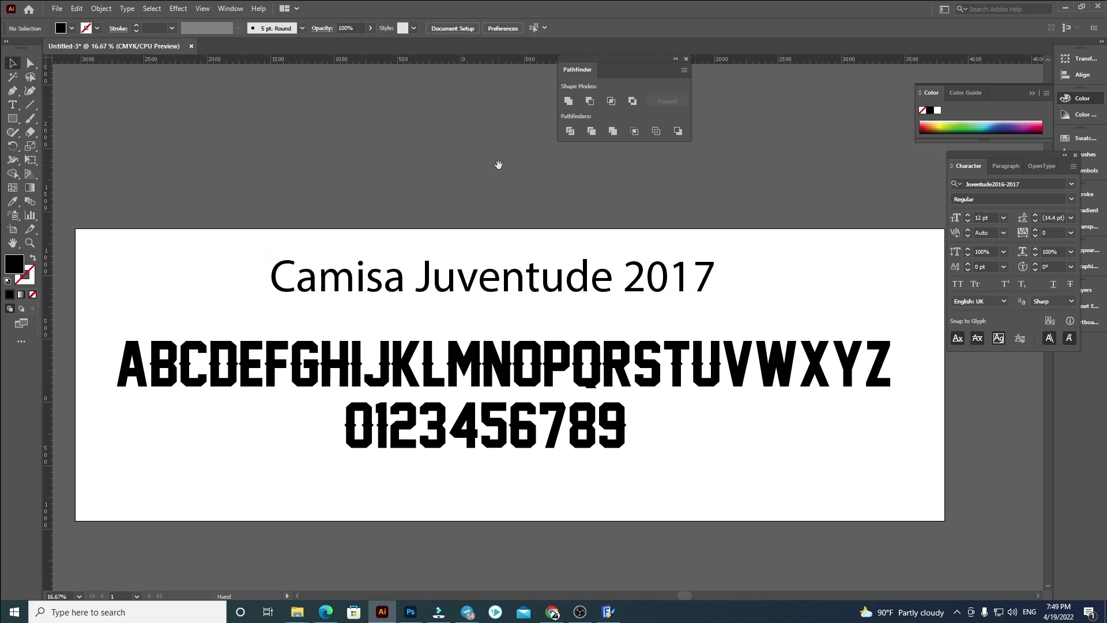
pyautogui.scroll(-1, 353, 287)
pyautogui.moveTo(386, 501); pyautogui.dragTo(431, 510)
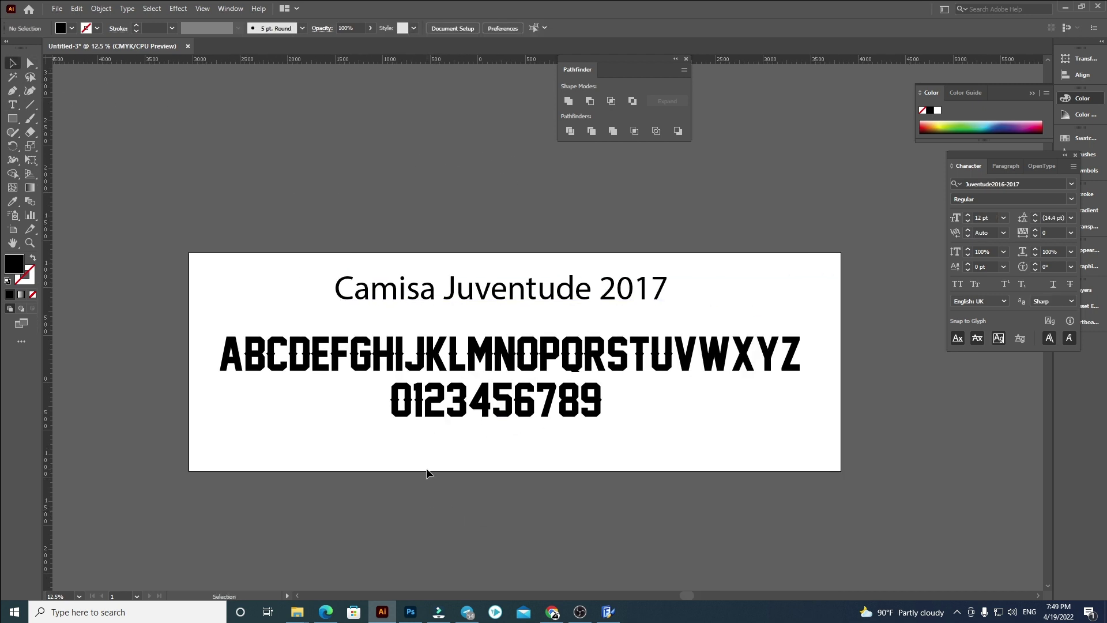
pyautogui.scroll(1, 241, 354)
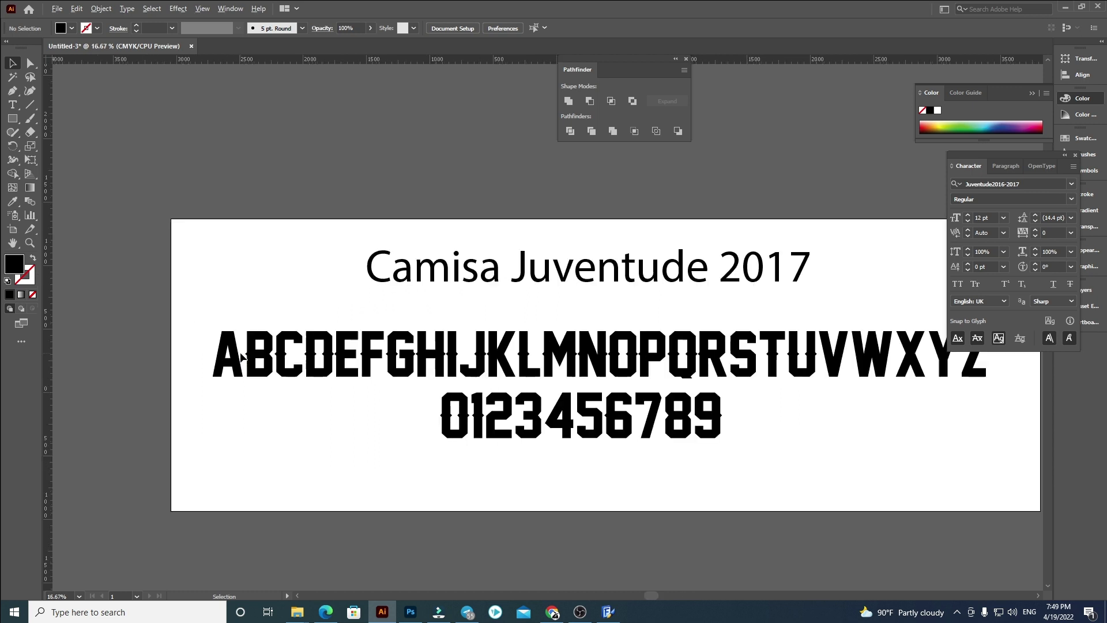
pyautogui.moveTo(344, 451); pyautogui.dragTo(265, 464)
pyautogui.scroll(3, 114, 359)
pyautogui.moveTo(667, 458); pyautogui.dragTo(489, 433)
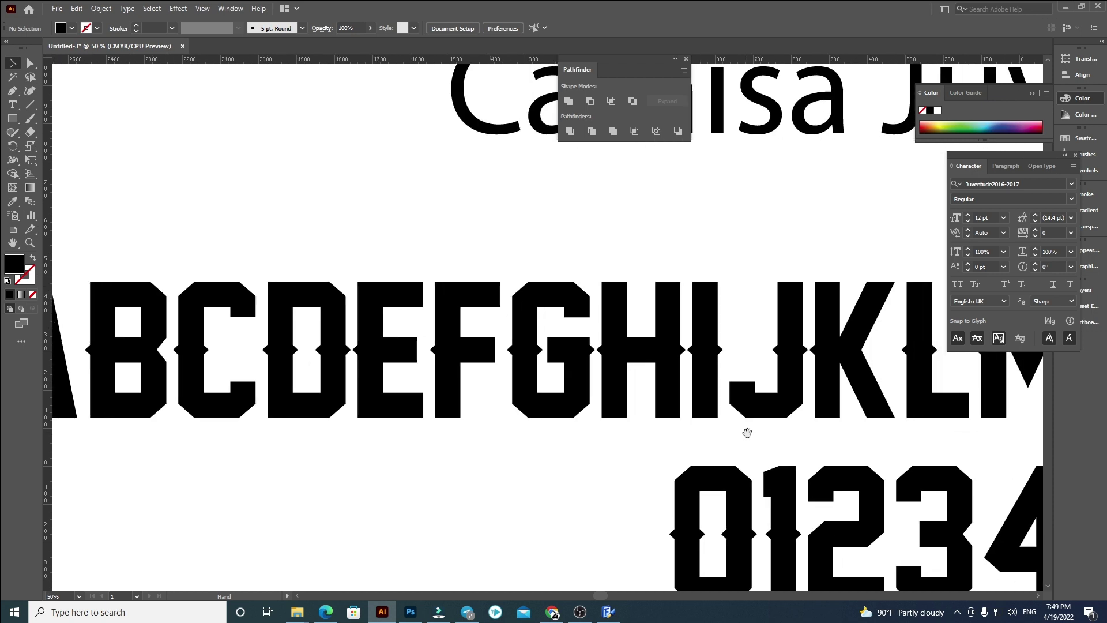
pyautogui.moveTo(744, 433); pyautogui.dragTo(490, 410)
pyautogui.moveTo(815, 438); pyautogui.dragTo(703, 428)
pyautogui.hscroll(10, 703, 428)
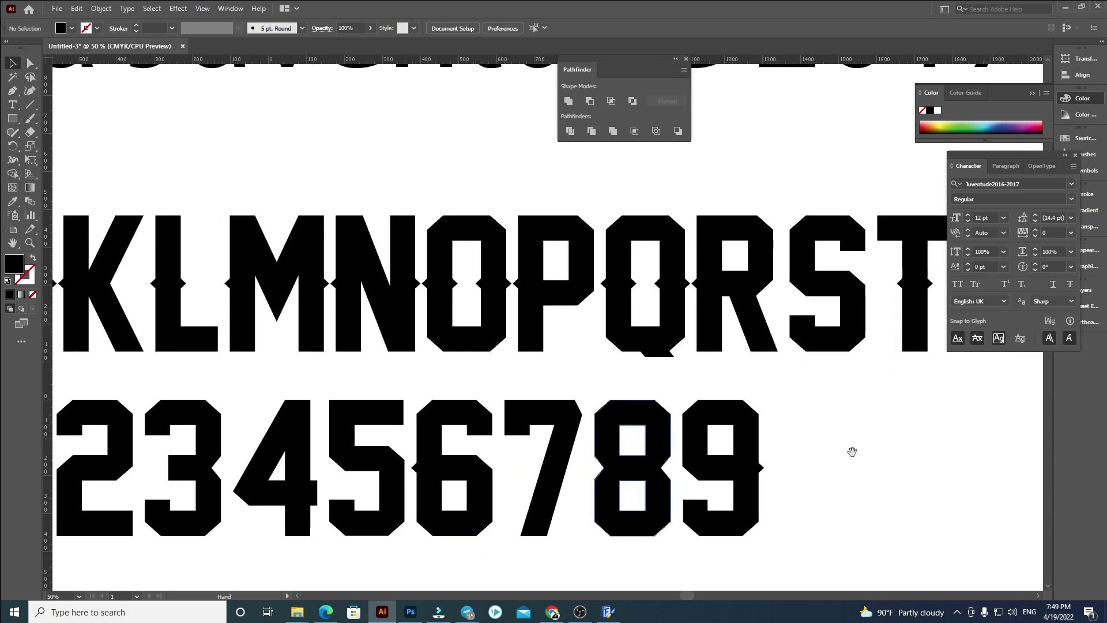
pyautogui.hscroll(5, 764, 464)
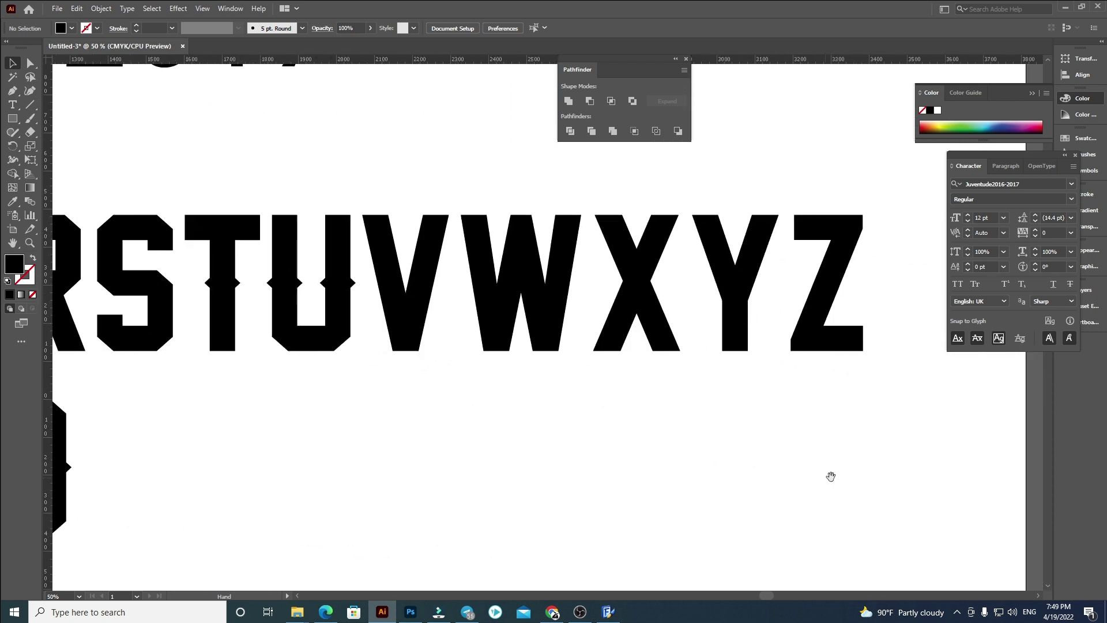
pyautogui.scroll(-3, 822, 475)
pyautogui.hscroll(-8, 520, 474)
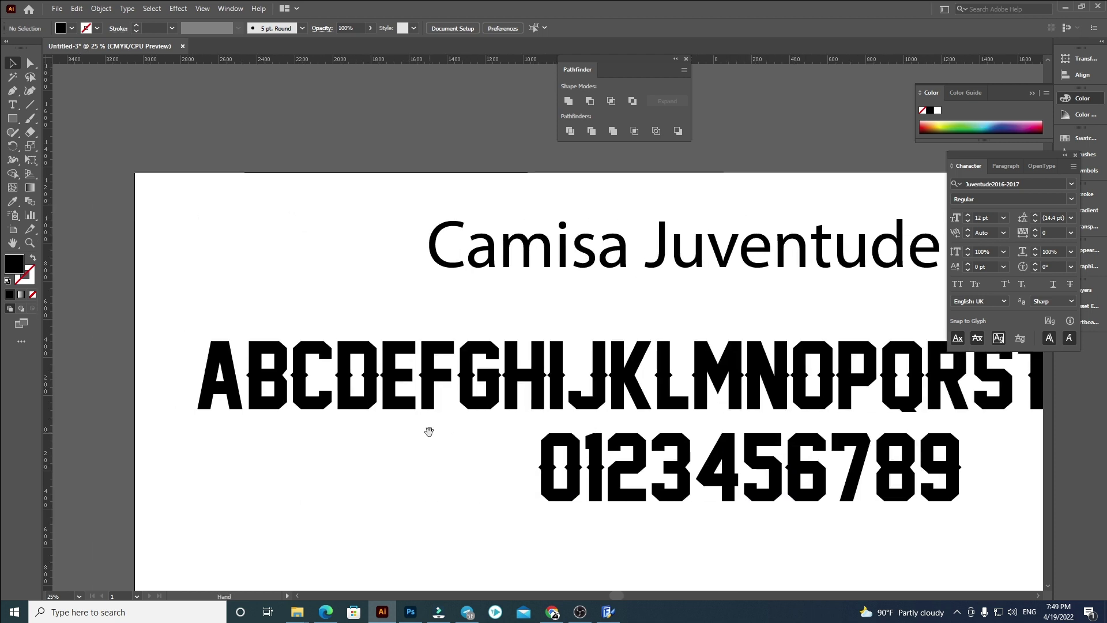
pyautogui.scroll(-1, 430, 433)
pyautogui.hscroll(3, 505, 455)
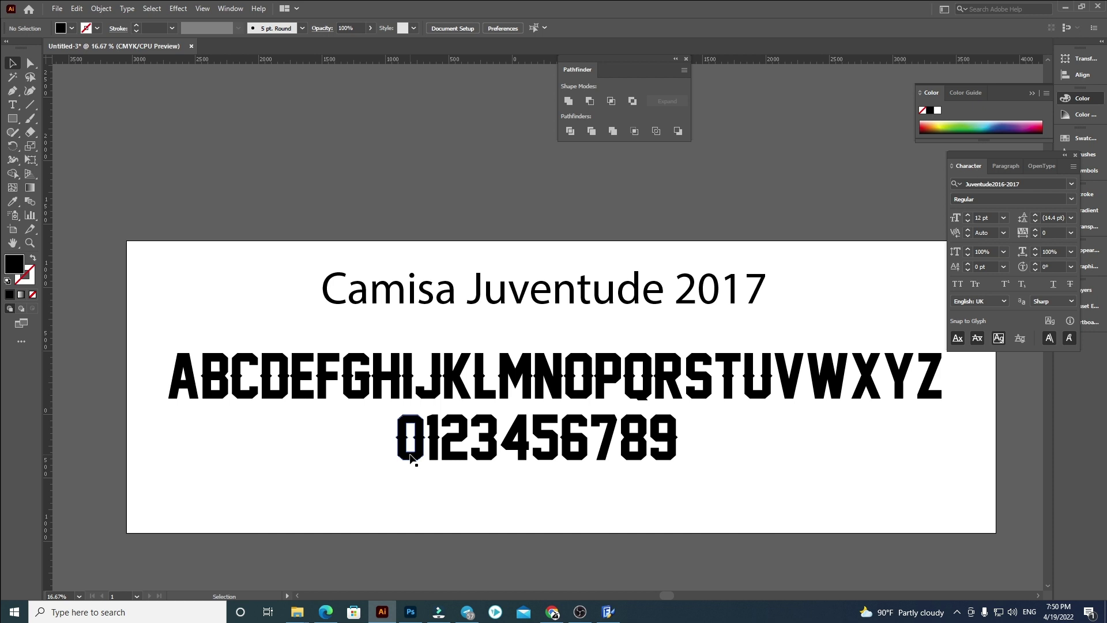
pyautogui.moveTo(437, 514); pyautogui.dragTo(456, 446)
pyautogui.scroll(2, 343, 330)
pyautogui.scroll(2, 344, 334)
pyautogui.scroll(-1, 231, 300)
pyautogui.moveTo(144, 265); pyautogui.dragTo(489, 357)
pyautogui.click(444, 445)
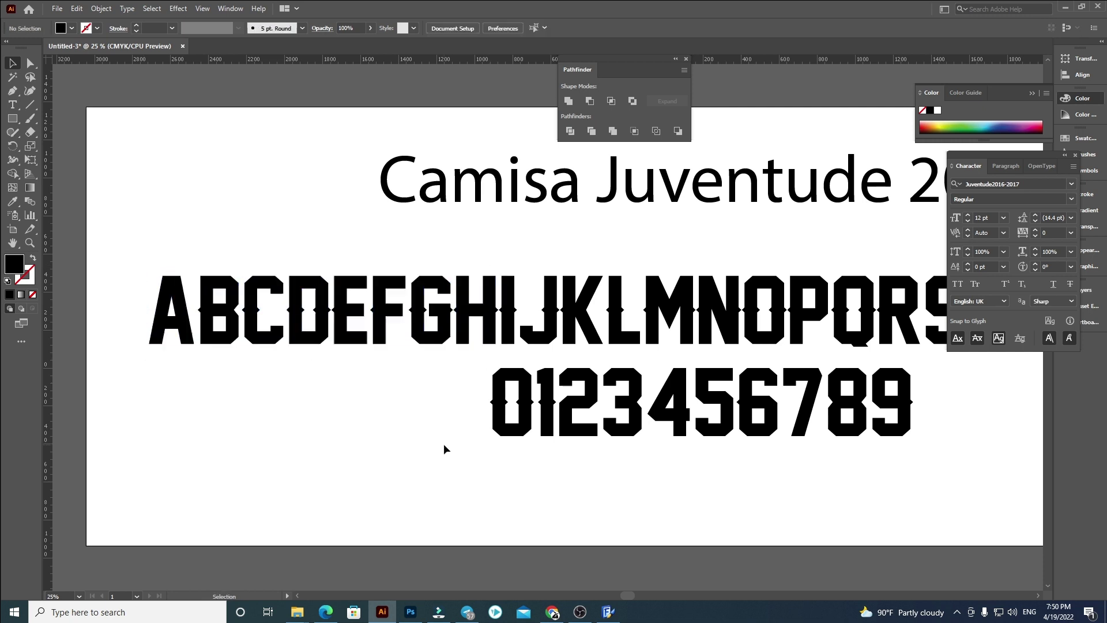
# Switch to FontCreator and look over the glyphs of Costarica FIFA World Cup 2014.otf, selecting the capital A glyph
pyautogui.click(608, 611)
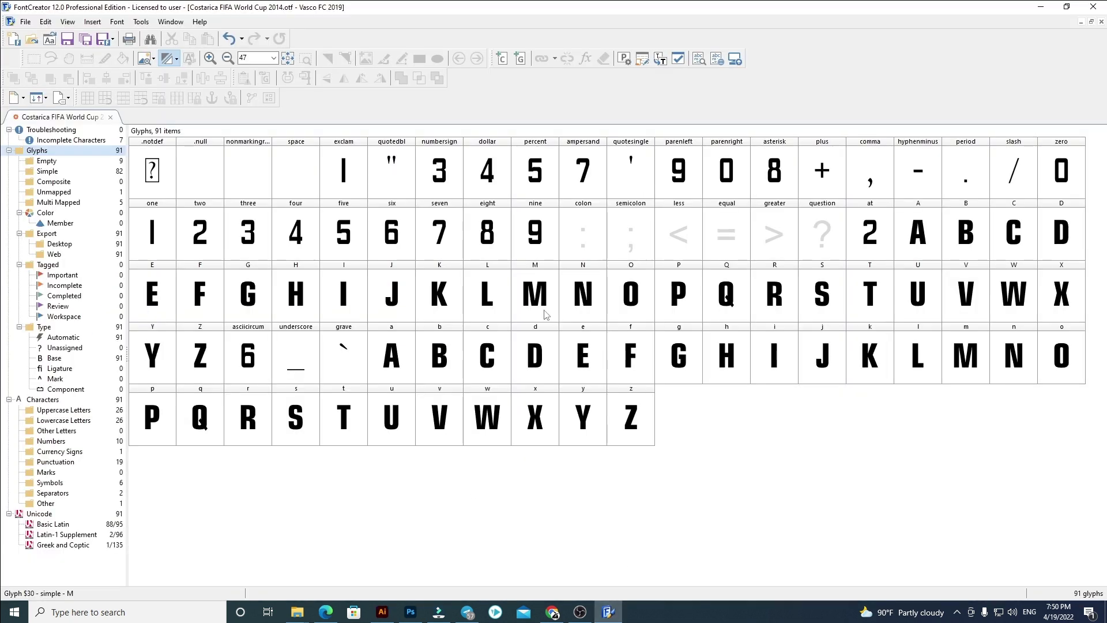
pyautogui.click(776, 316)
pyautogui.click(913, 238)
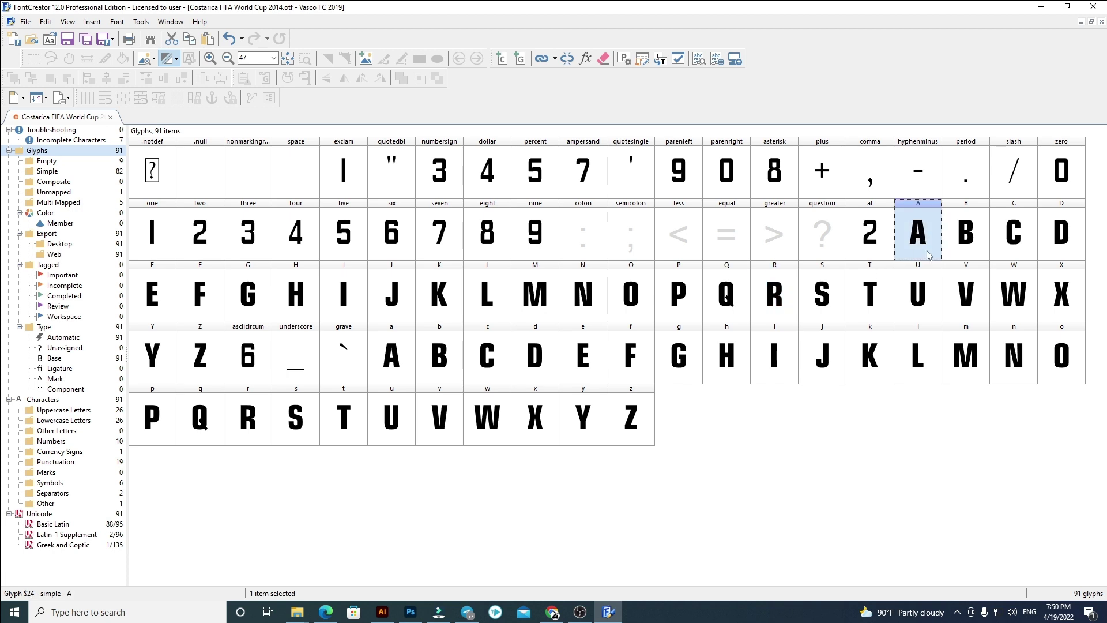
# Switch to Illustrator and copy the full title text "Camisa Juventude 2017"
pyautogui.click(382, 612)
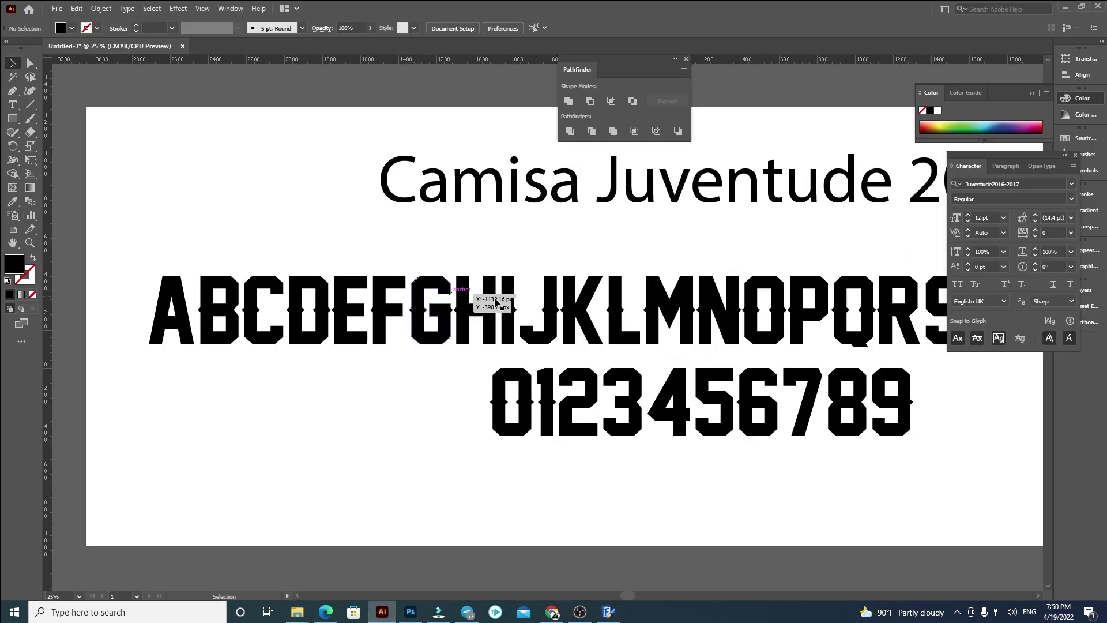
pyautogui.click(505, 195)
pyautogui.hotkey('ctrl', 'a')
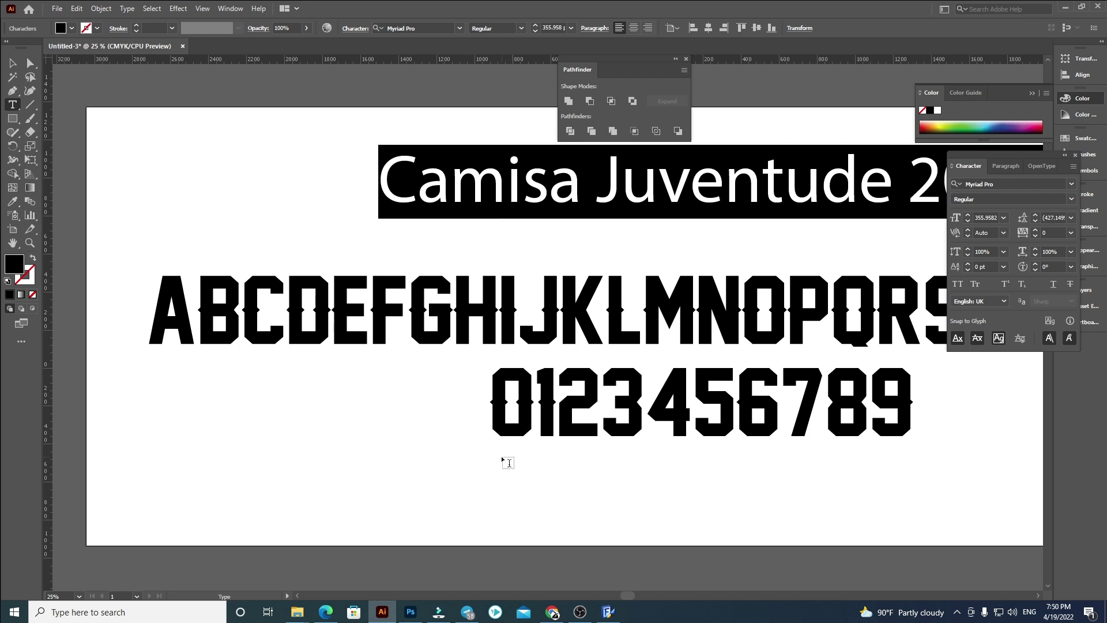
# Switch to FontCreator and set the font family name to "Camisa Juventude 2017" in the font properties
pyautogui.click(609, 612)
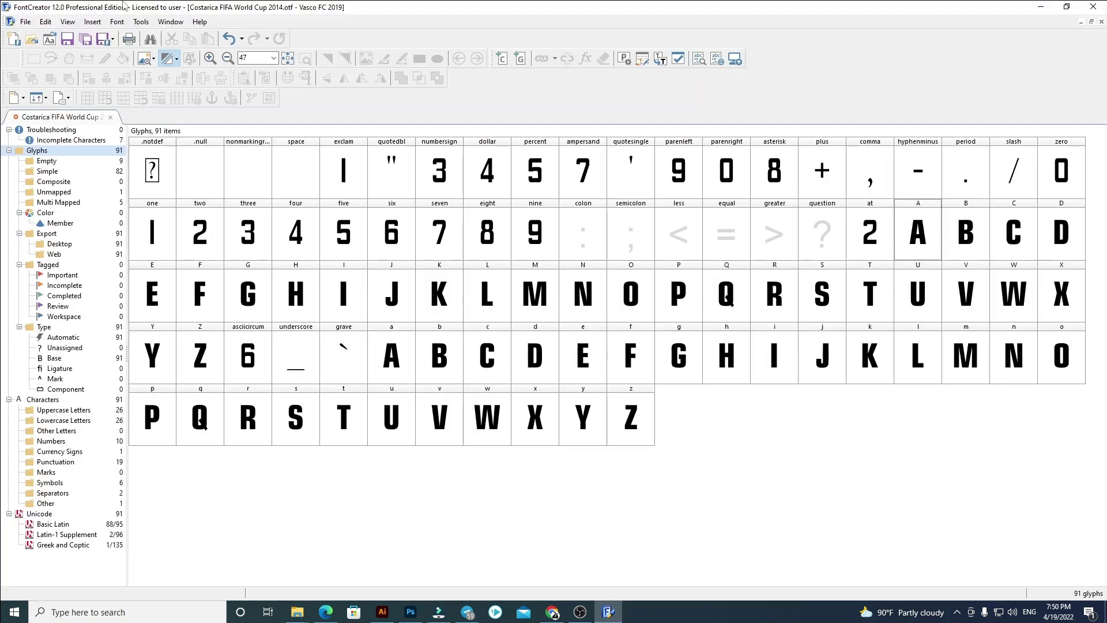
pyautogui.click(117, 21)
pyautogui.click(144, 36)
pyautogui.tripleClick(592, 195)
pyautogui.write('Camisa Juventude 2017')
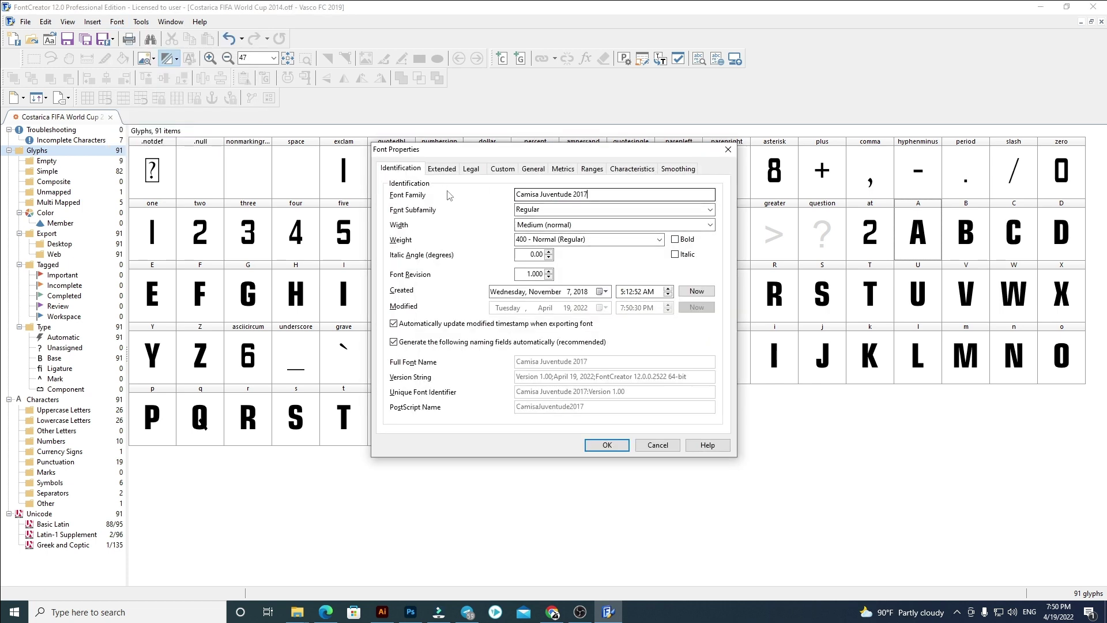
pyautogui.click(606, 445)
# Open the capital A glyph for editing and delete all of its existing contours
pyautogui.doubleClick(908, 245)
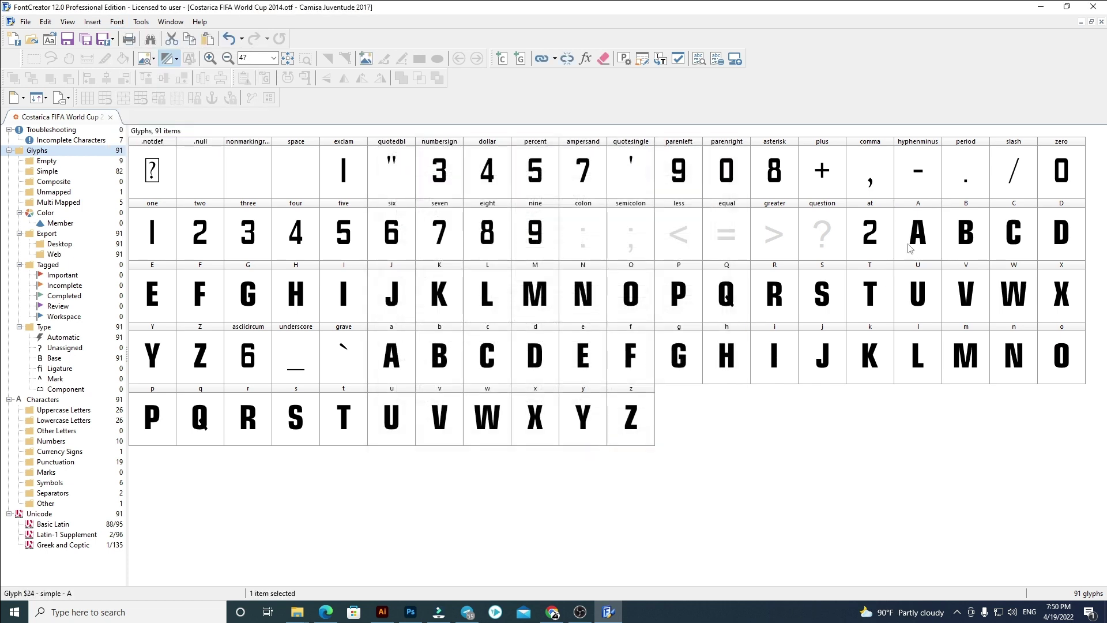
pyautogui.scroll(3, 590, 140)
pyautogui.scroll(2, 591, 140)
pyautogui.moveTo(667, 251); pyautogui.dragTo(551, 341)
pyautogui.hotkey('ctrl', 'a')
pyautogui.press('Delete')
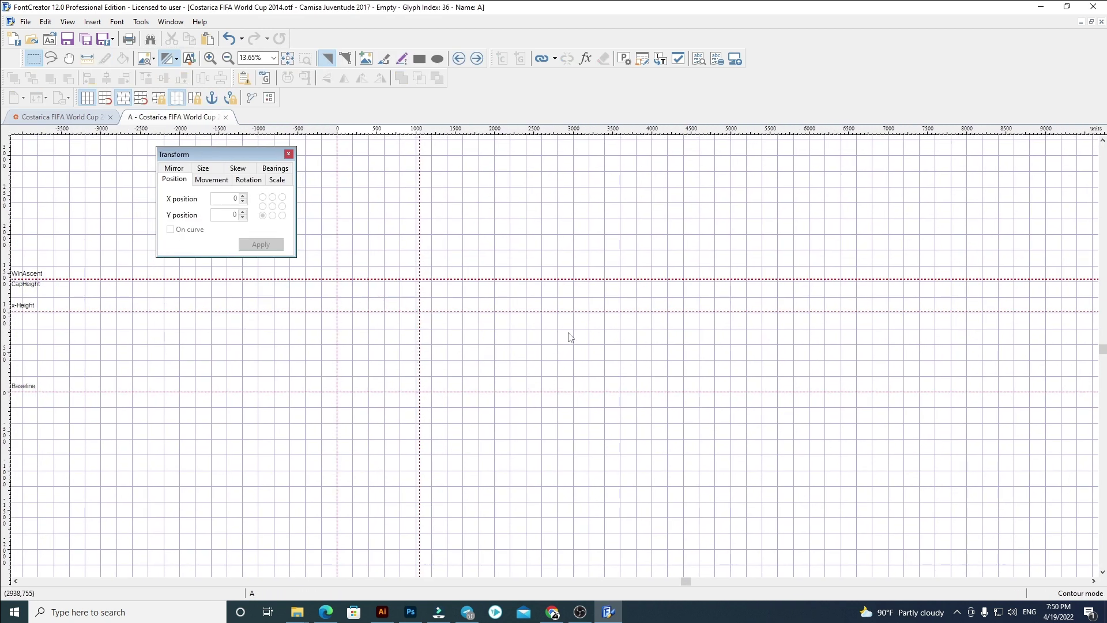
# Switch to Illustrator and copy the letters A to J from the alphabet row
pyautogui.click(383, 611)
pyautogui.moveTo(105, 241); pyautogui.dragTo(548, 352)
pyautogui.click(443, 429)
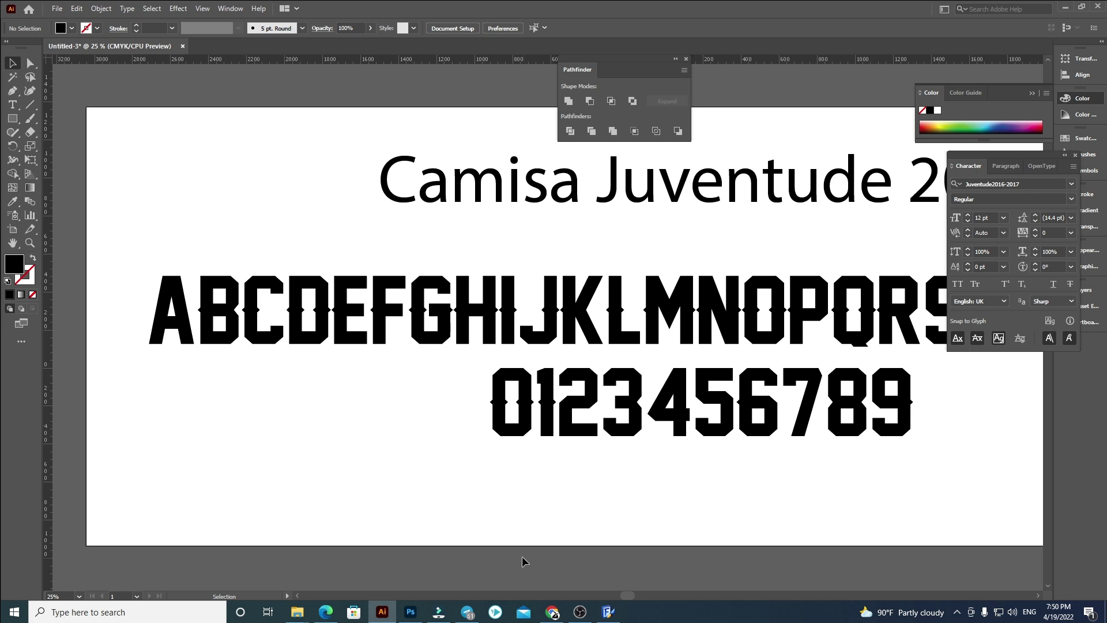
# Switch to FontCreator, paste the letters A to J into the empty A glyph and position them at X 60, Y 0
pyautogui.click(608, 611)
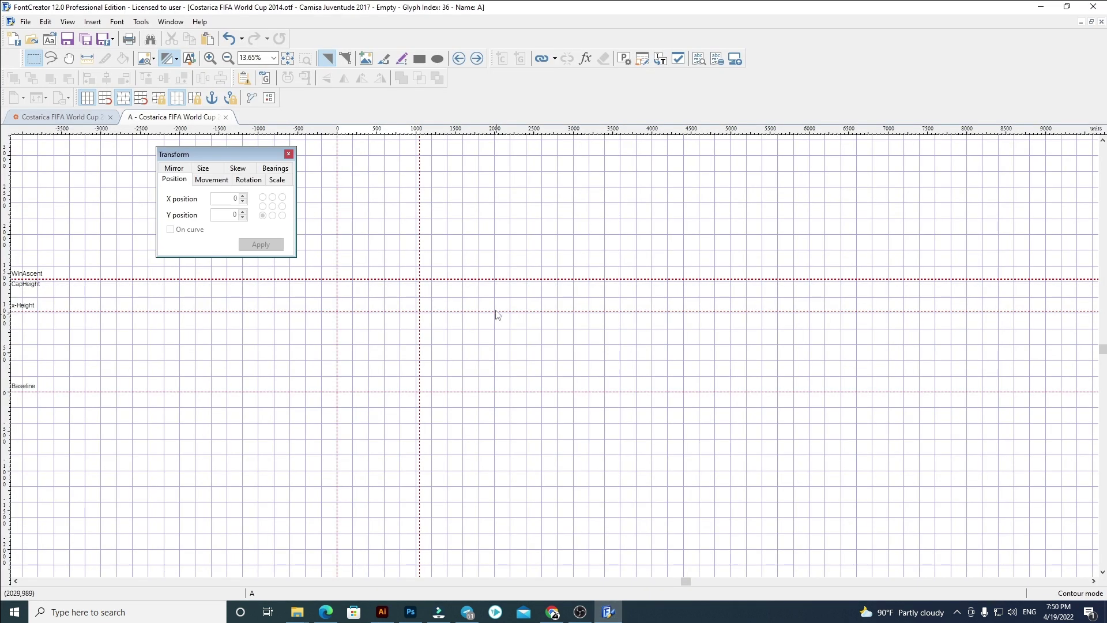
pyautogui.hotkey('ctrl', 'v')
pyautogui.doubleClick(228, 214)
pyautogui.write('0')
pyautogui.press('Return')
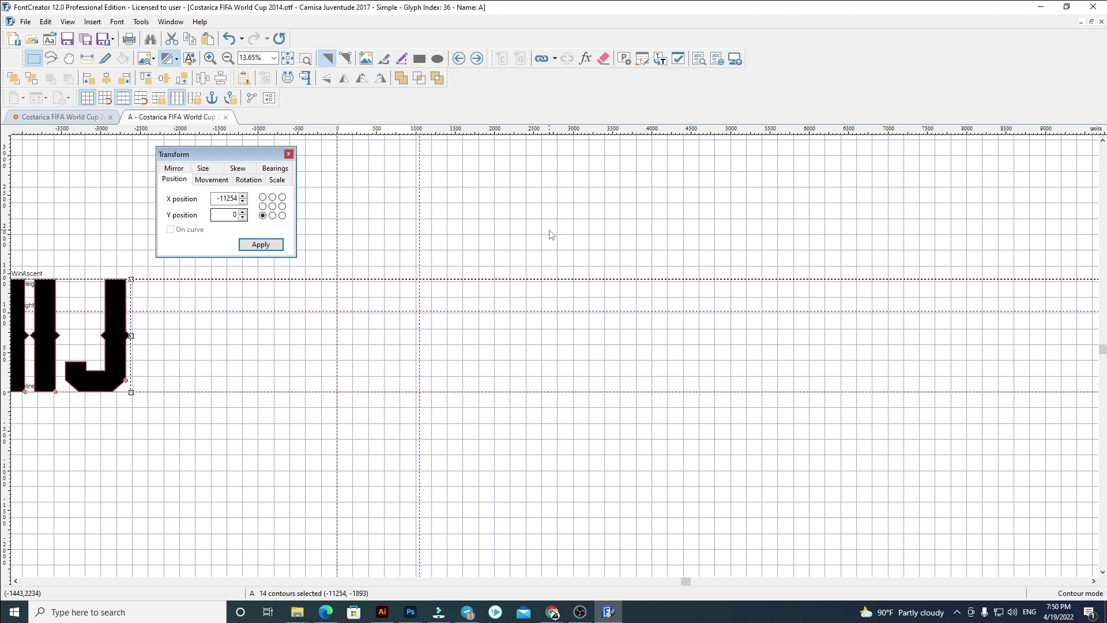
pyautogui.moveTo(217, 199); pyautogui.dragTo(253, 206)
pyautogui.write('60')
pyautogui.press('Return')
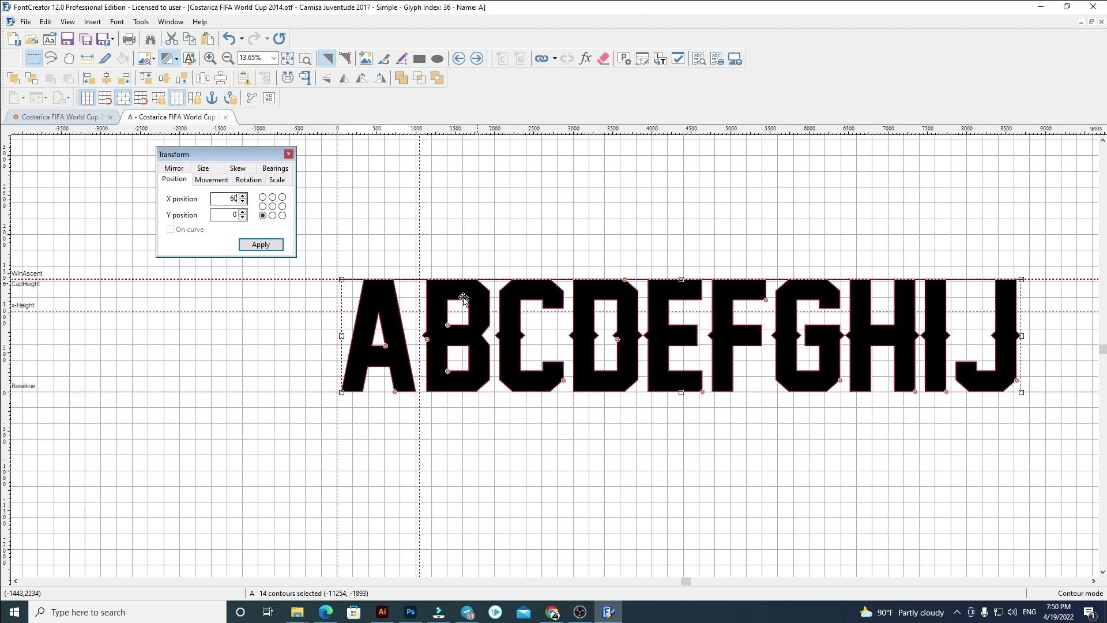
# Cut the letters B to J out of the A glyph so that only the A remains
pyautogui.click(433, 423)
pyautogui.scroll(1, 412, 367)
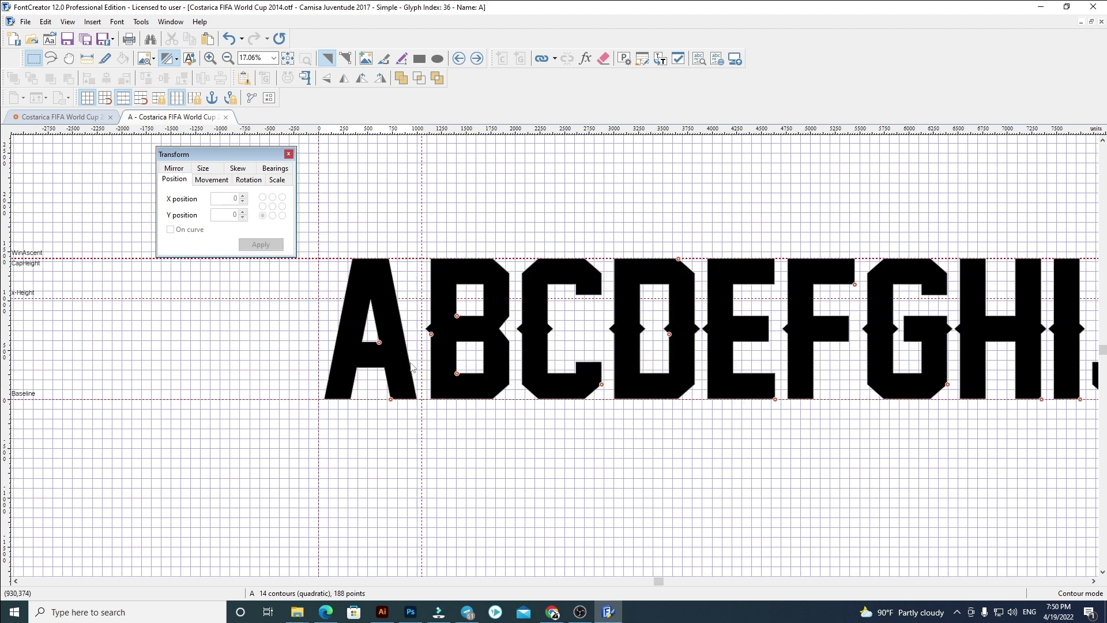
pyautogui.scroll(1, 326, 342)
pyautogui.scroll(-1, 279, 340)
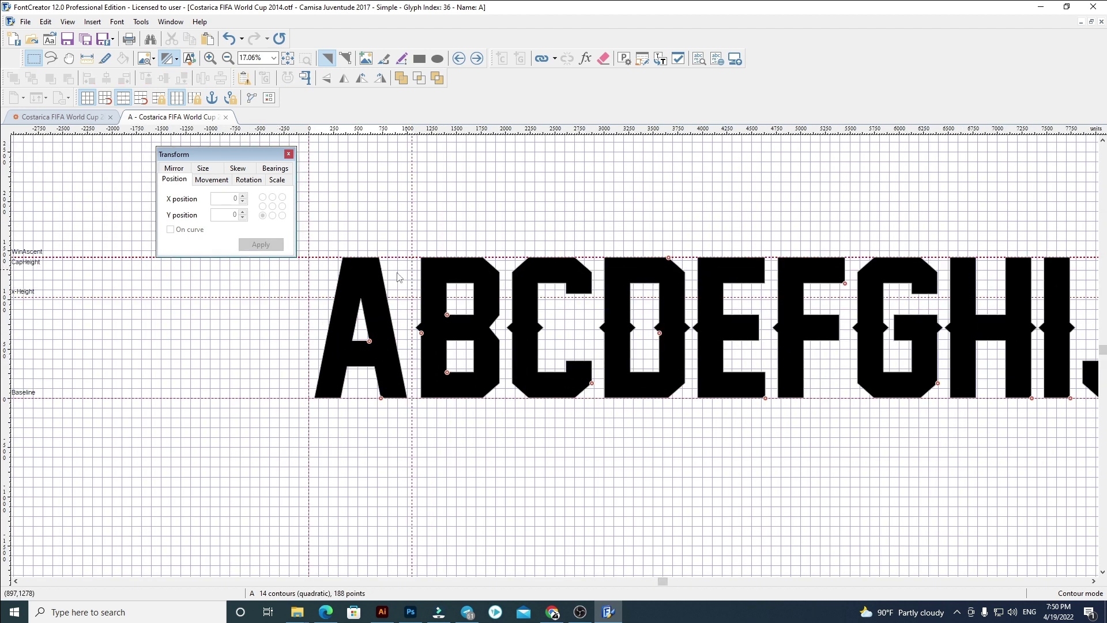
pyautogui.scroll(-2, 410, 265)
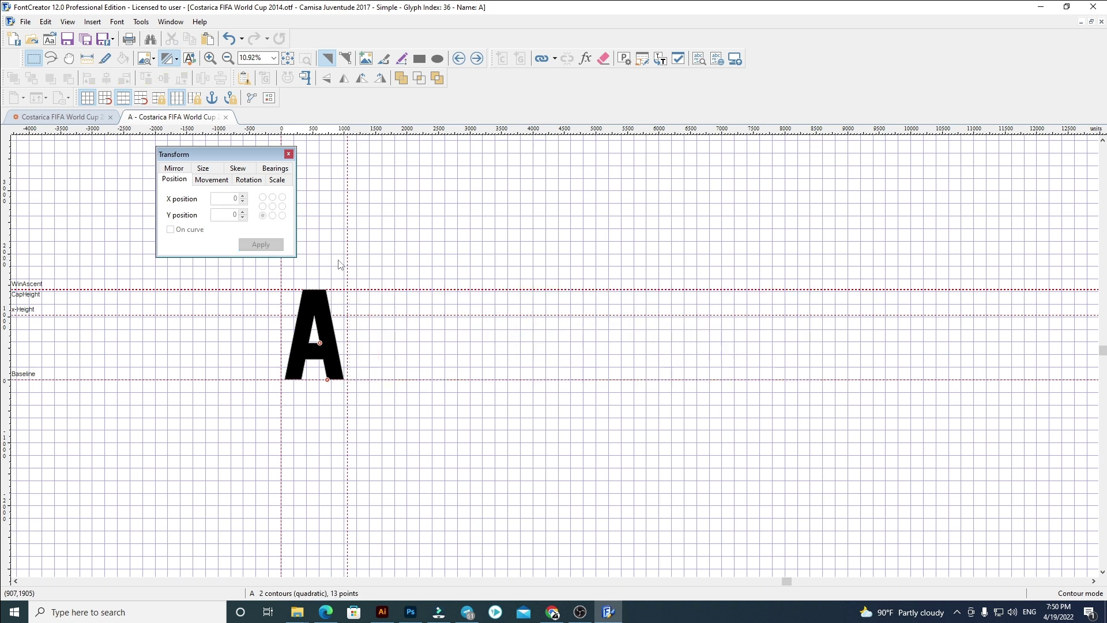
# Replace the B glyph's contours with the cut letters B to J and set their X position to 60
pyautogui.click(478, 60)
pyautogui.hotkey('ctrl', 'a')
pyautogui.press('Delete')
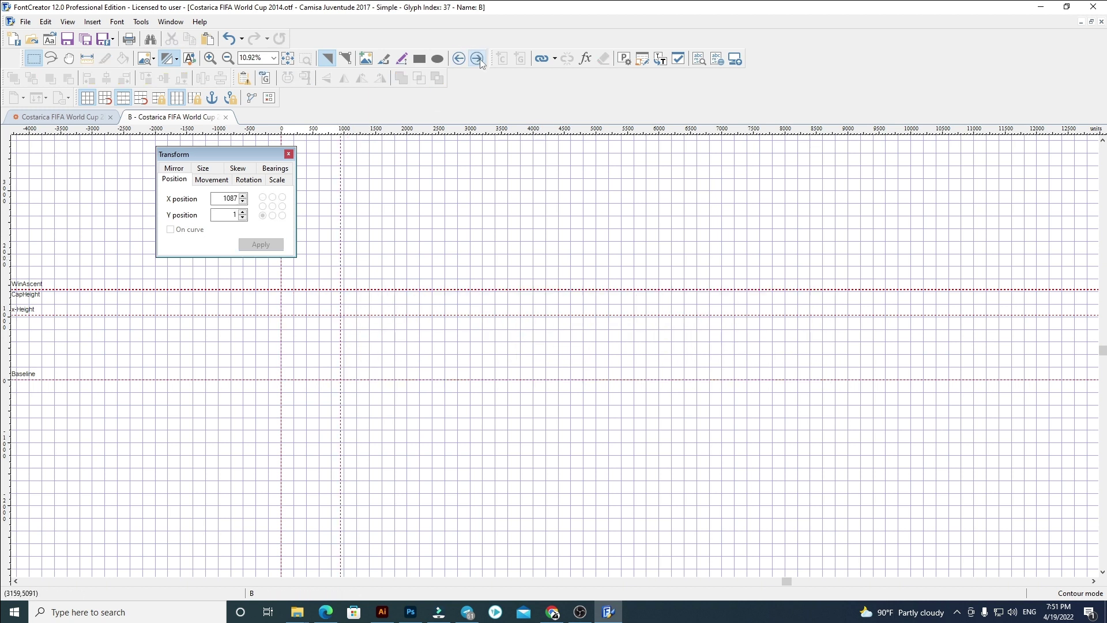
pyautogui.hotkey('ctrl', 'v')
pyautogui.doubleClick(230, 199)
pyautogui.write('60')
pyautogui.press('Return')
# Cut the letters C to J out of the B glyph, keeping only the B
pyautogui.click(376, 257)
pyautogui.moveTo(850, 457); pyautogui.dragTo(336, 264)
pyautogui.press('Delete')
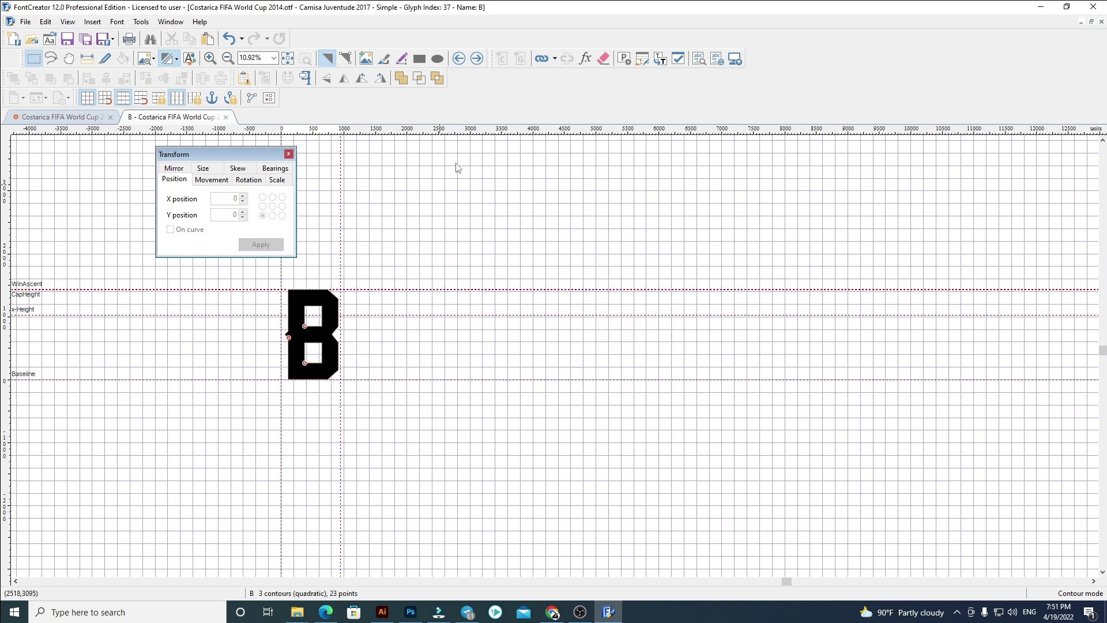
# Replace the C glyph's contours with the cut letters C to J and set their X position to 60
pyautogui.click(476, 58)
pyautogui.hotkey('ctrl', 'a')
pyautogui.press('Delete')
pyautogui.hotkey('ctrl', 'v')
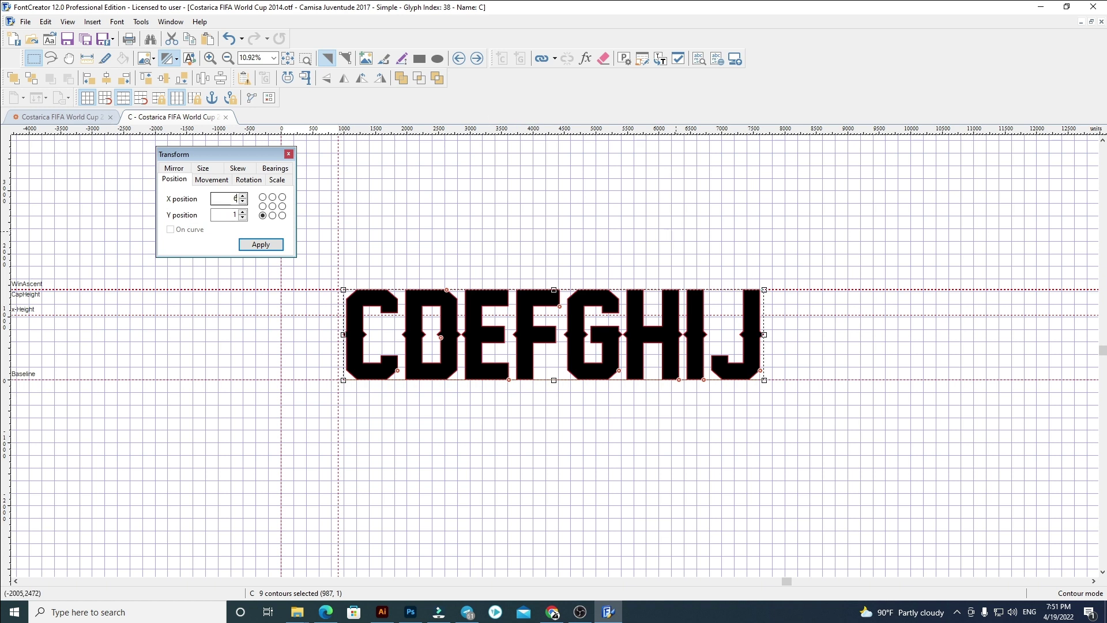
pyautogui.write('60')
pyautogui.press('Return')
# Cut the letters D to J out of the C glyph, keeping only the C
pyautogui.click(678, 236)
pyautogui.scroll(2, 461, 317)
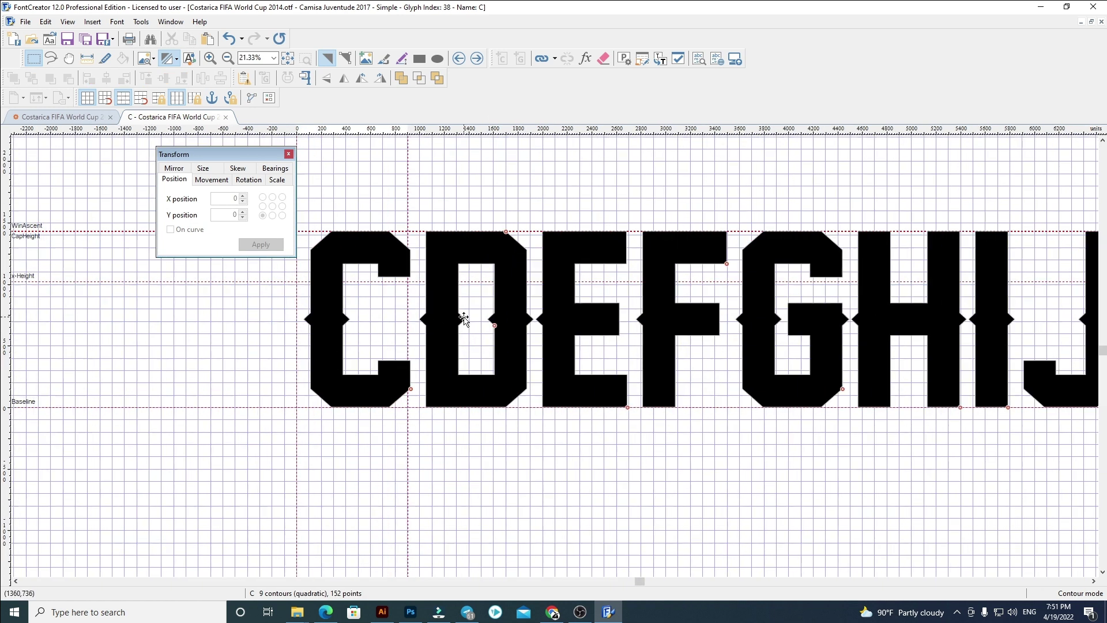
pyautogui.scroll(-2, 374, 276)
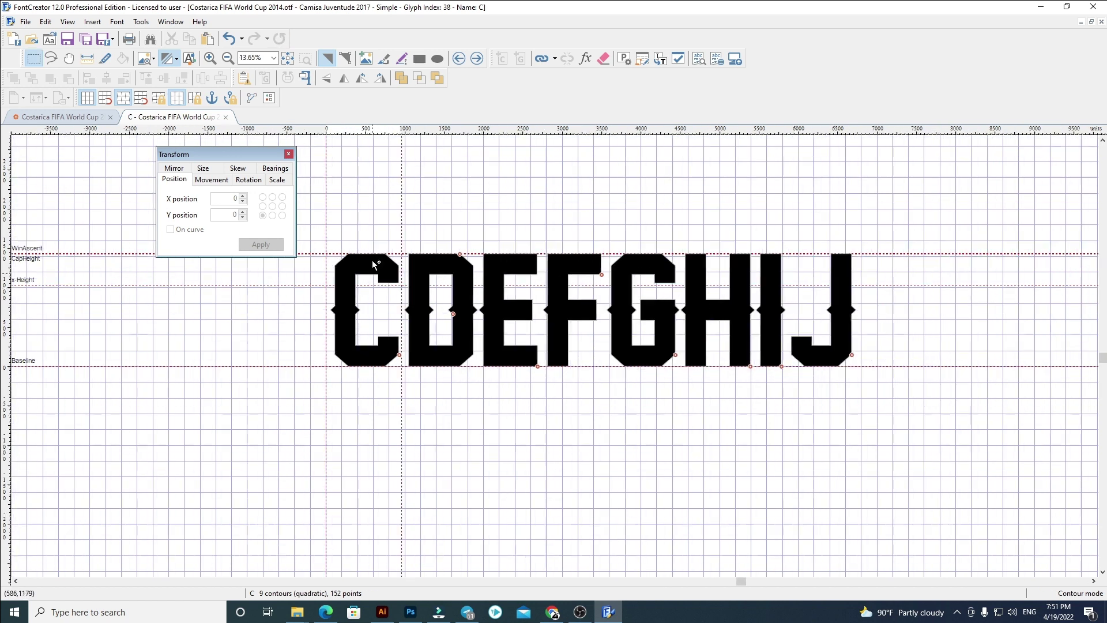
pyautogui.moveTo(772, 430); pyautogui.dragTo(764, 437)
pyautogui.press('Delete')
# Replace the D glyph's contours with the cut letters D to J and set their X position to 60
pyautogui.click(476, 58)
pyautogui.hotkey('ctrl', 'a')
pyautogui.press('Delete')
pyautogui.hotkey('ctrl', 'v')
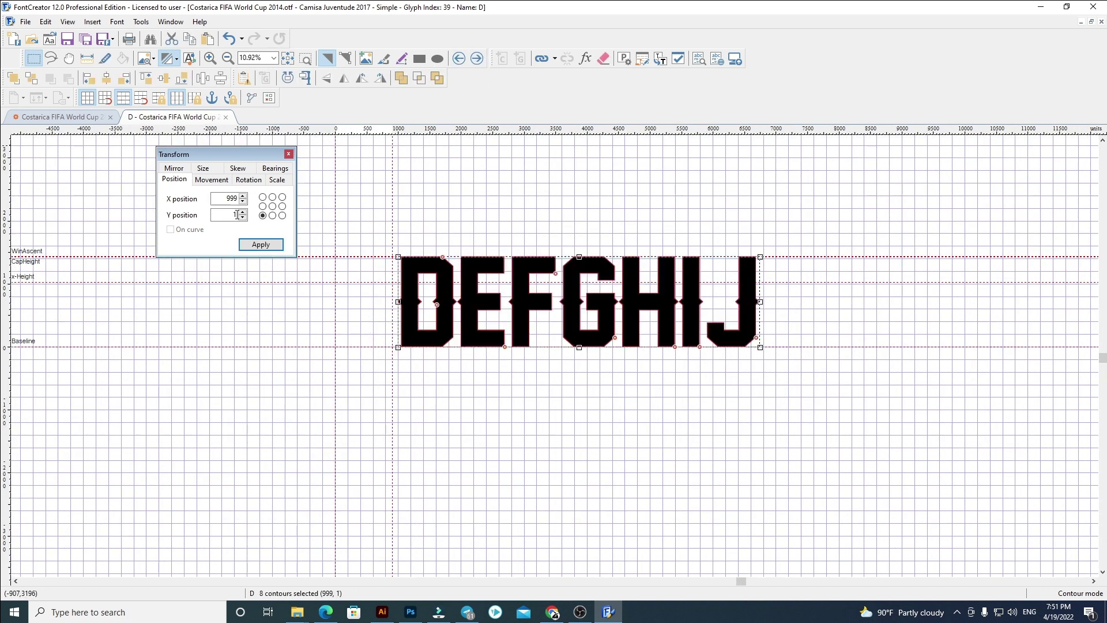
pyautogui.press('Return')
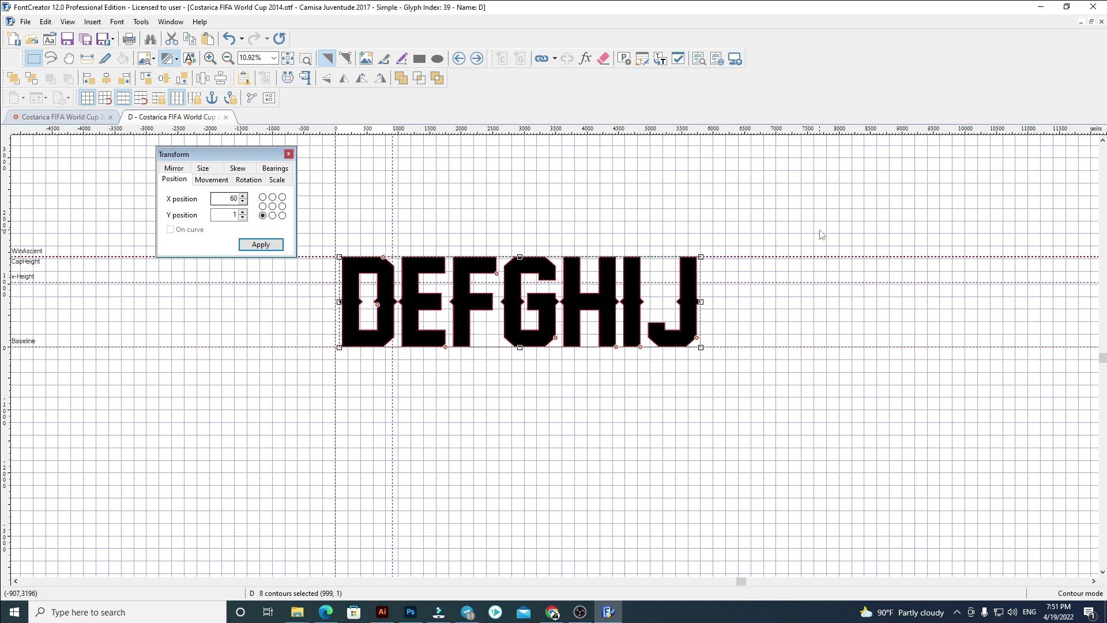
# Cut the letters E to J out of the D glyph, keeping only the D
pyautogui.click(820, 229)
pyautogui.scroll(2, 458, 262)
pyautogui.moveTo(356, 249); pyautogui.dragTo(946, 491)
pyautogui.press('Delete')
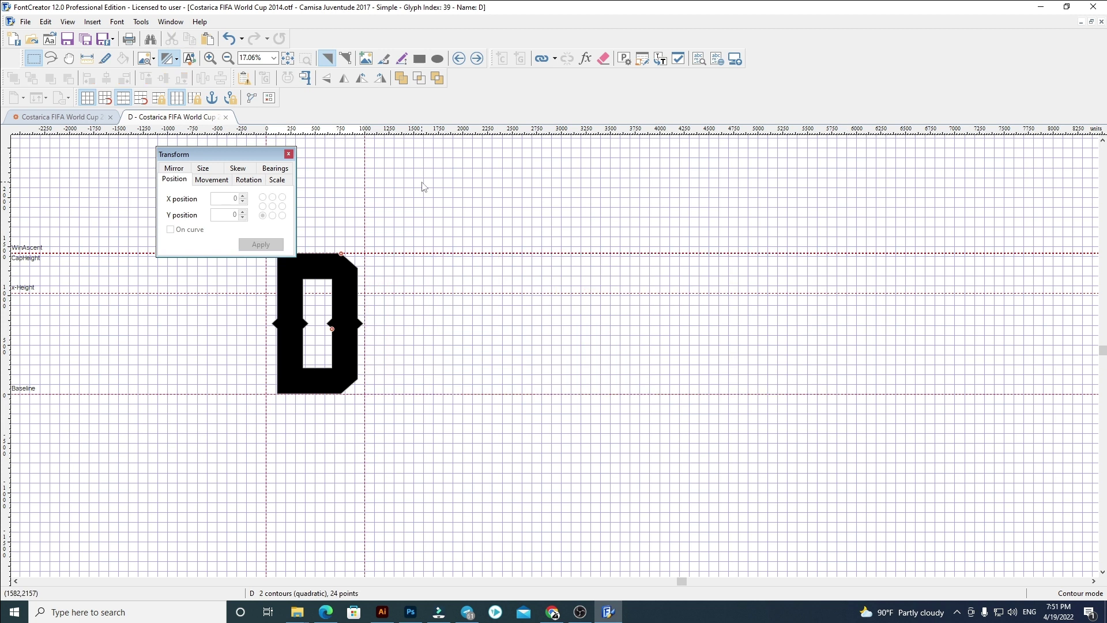
# Replace the E glyph's contours with the cut letters E to J
pyautogui.click(476, 59)
pyautogui.hotkey('ctrl', 'a')
pyautogui.press('Delete')
pyautogui.hotkey('ctrl', 'v')
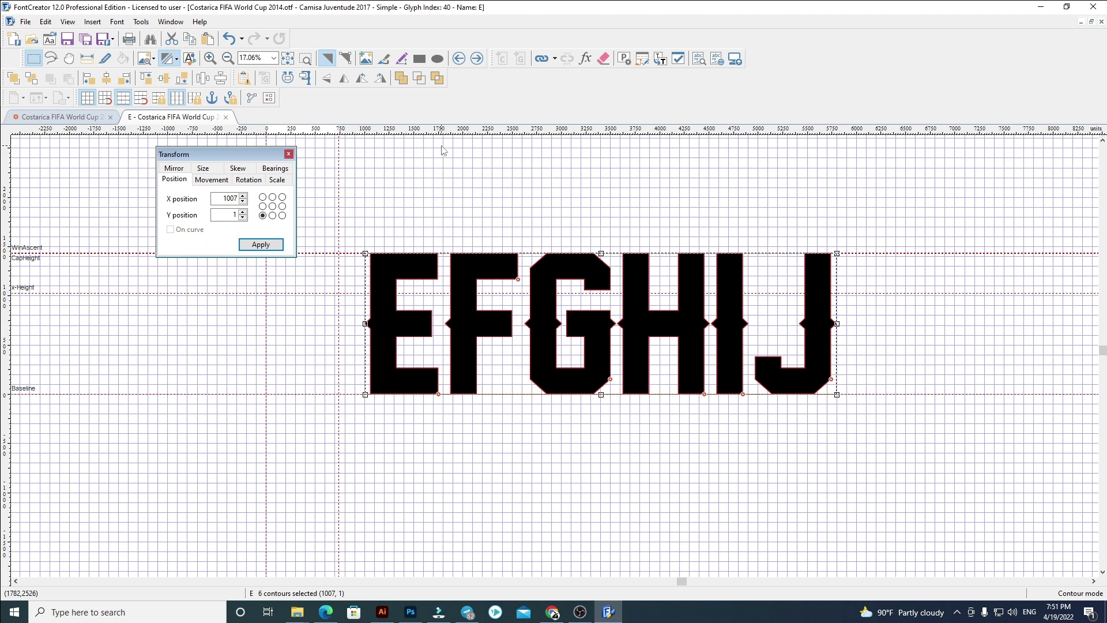
# Set the pasted letters' X position to 60 and cut the letters F to J out of the E glyph
pyautogui.moveTo(215, 199); pyautogui.dragTo(375, 214)
pyautogui.write('0')
pyautogui.click(260, 244)
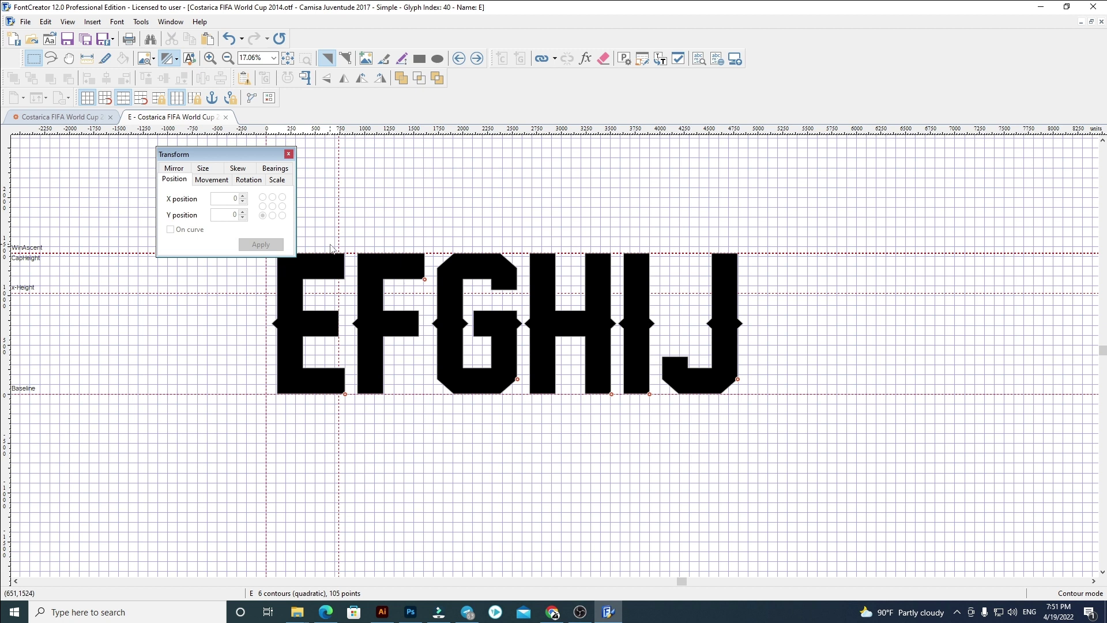
pyautogui.moveTo(320, 233); pyautogui.dragTo(799, 440)
pyautogui.hotkey('ctrl', 'x')
# Replace the F glyph's contours with the cut letters F to J
pyautogui.click(480, 60)
pyautogui.hotkey('ctrl', 'a')
pyautogui.press('Delete')
pyautogui.hotkey('ctrl', 'v')
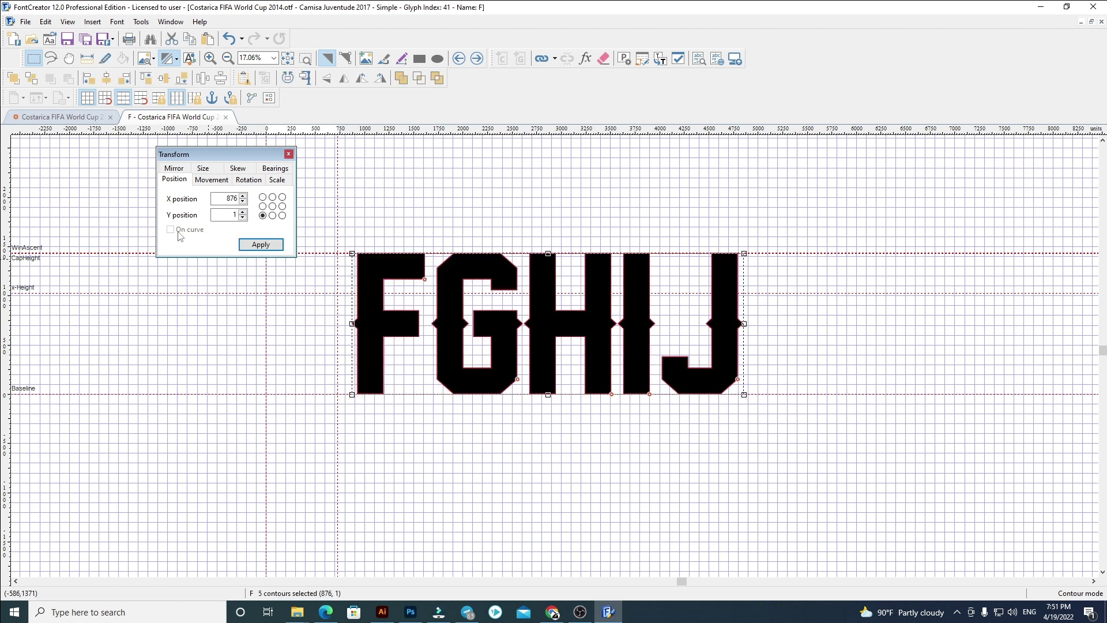
# Set the X position of the pasted letters F to J to 60
pyautogui.click(236, 198)
pyautogui.write('60')
pyautogui.press('Return')
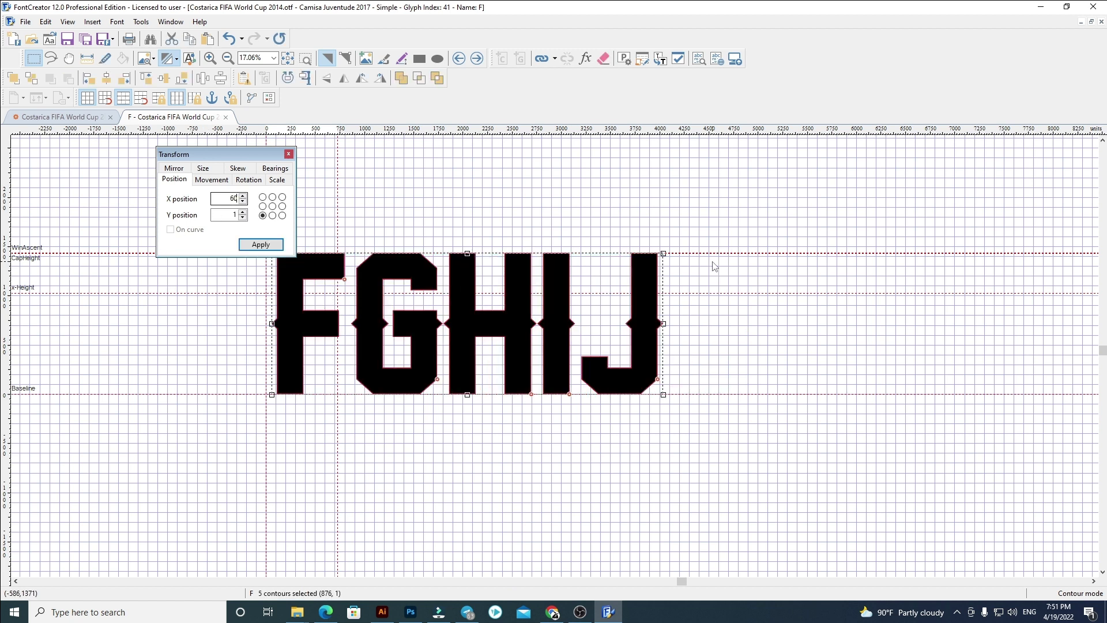
# Widen the F glyph's advance width to about 820 and cut the letters G to J out of it
pyautogui.click(530, 237)
pyautogui.scroll(2, 321, 248)
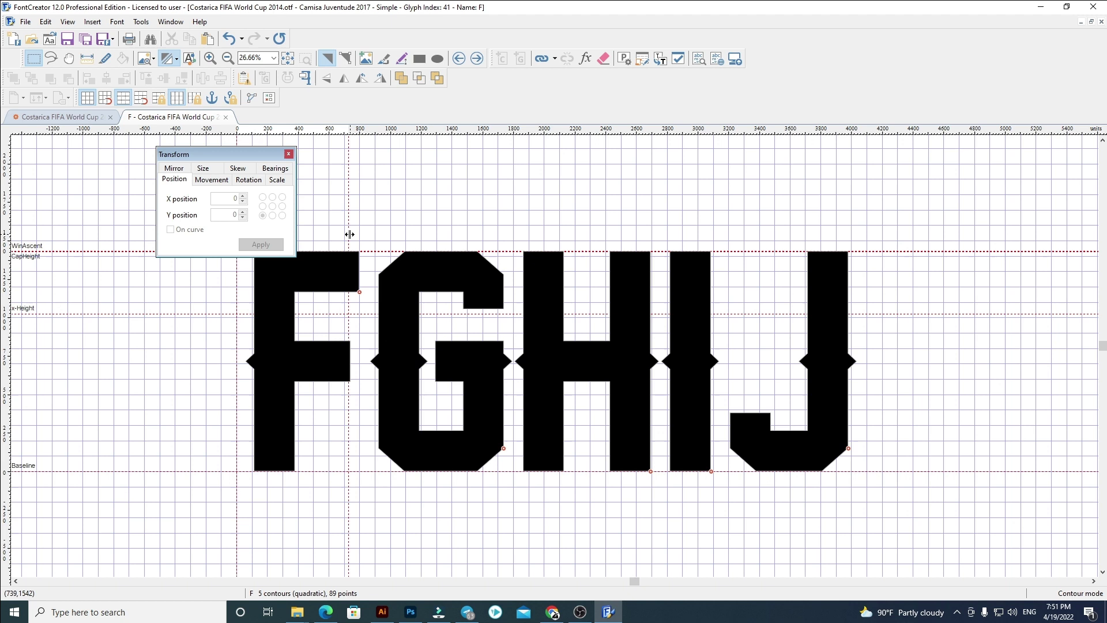
pyautogui.scroll(-2, 370, 242)
pyautogui.moveTo(364, 240); pyautogui.dragTo(914, 465)
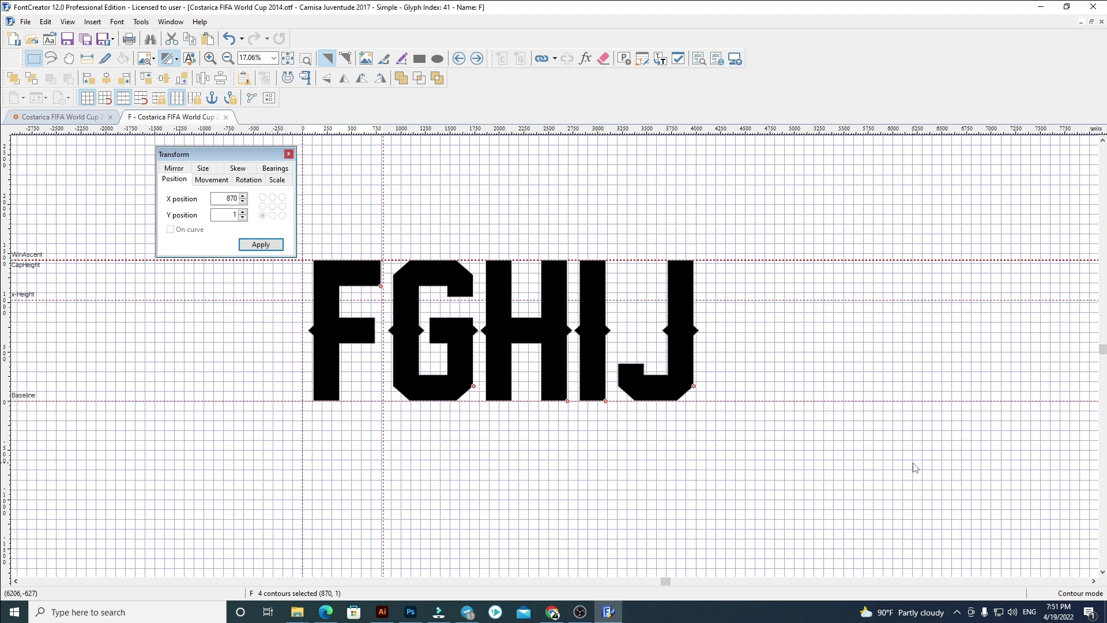
pyautogui.press('Delete')
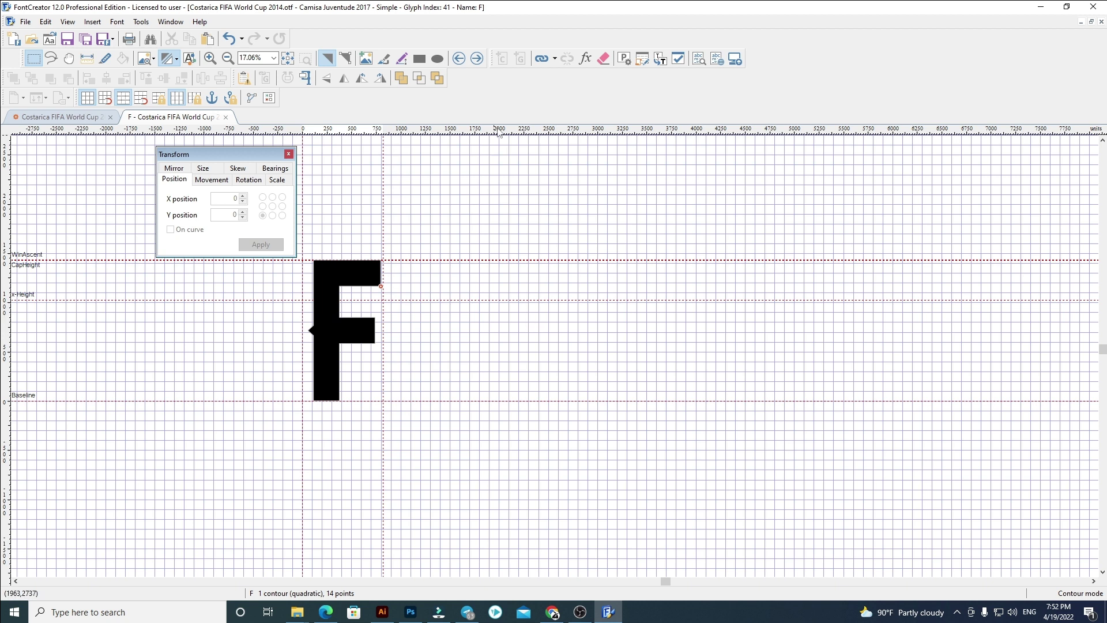
# Replace the G glyph's contours with the cut letters G to J at X position 60
pyautogui.click(477, 58)
pyautogui.hotkey('ctrl', 'a')
pyautogui.press('Delete')
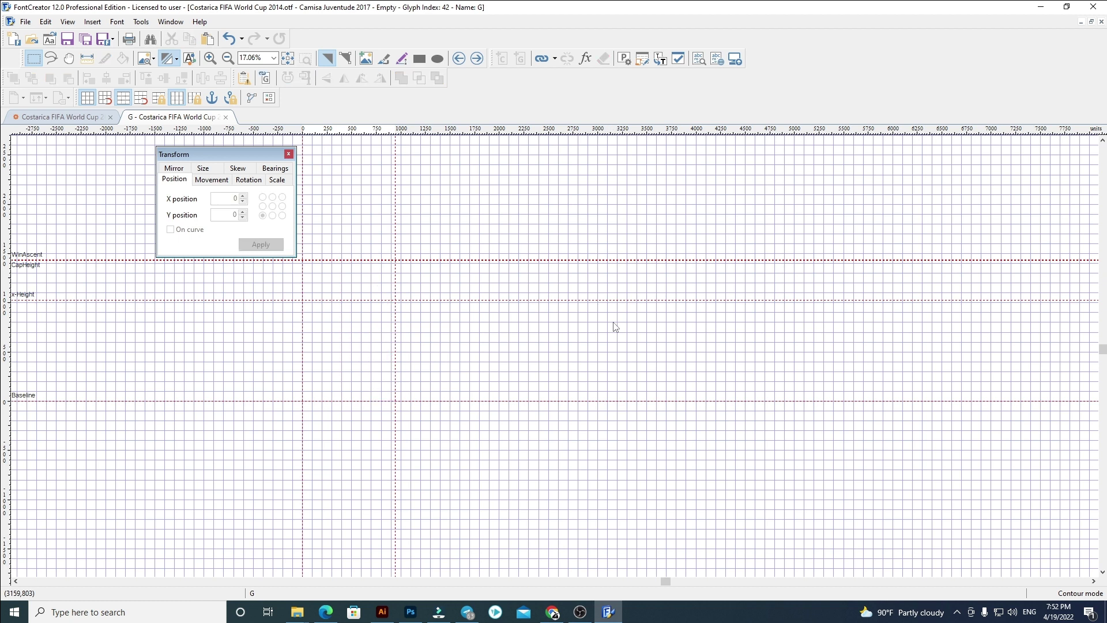
pyautogui.hotkey('ctrl', 'v')
pyautogui.doubleClick(231, 199)
pyautogui.write('60')
pyautogui.press('Return')
# Widen the G glyph's advance width to about 990 and cut the letters H to J out of it
pyautogui.click(624, 256)
pyautogui.scroll(2, 279, 310)
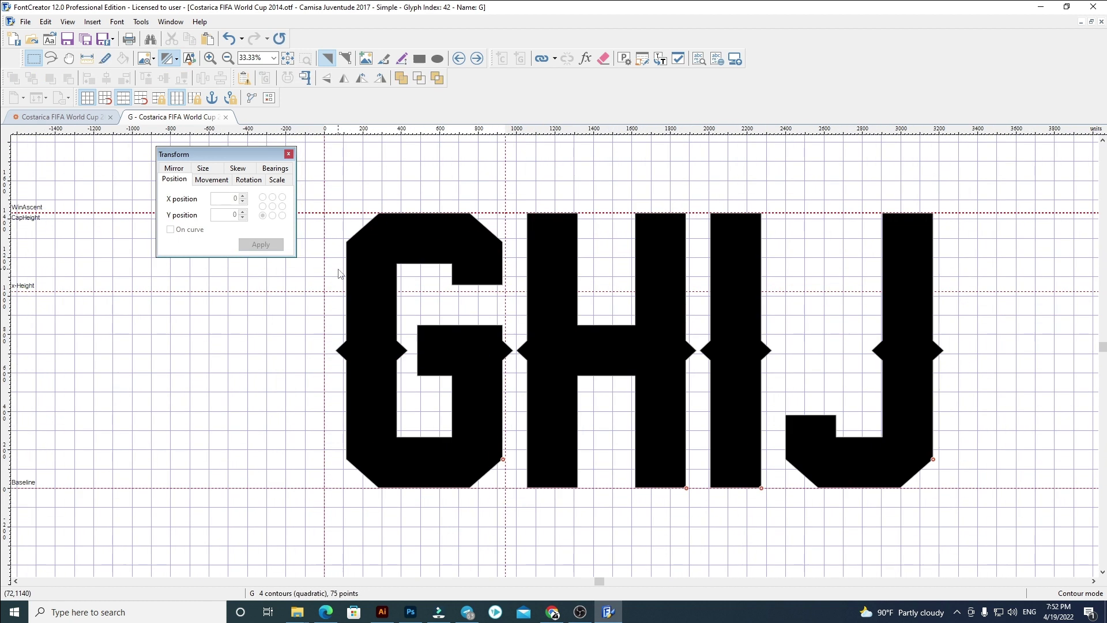
pyautogui.moveTo(506, 217); pyautogui.dragTo(515, 218)
pyautogui.scroll(-2, 481, 222)
pyautogui.moveTo(461, 191); pyautogui.dragTo(916, 461)
pyautogui.hotkey('ctrl', 'x')
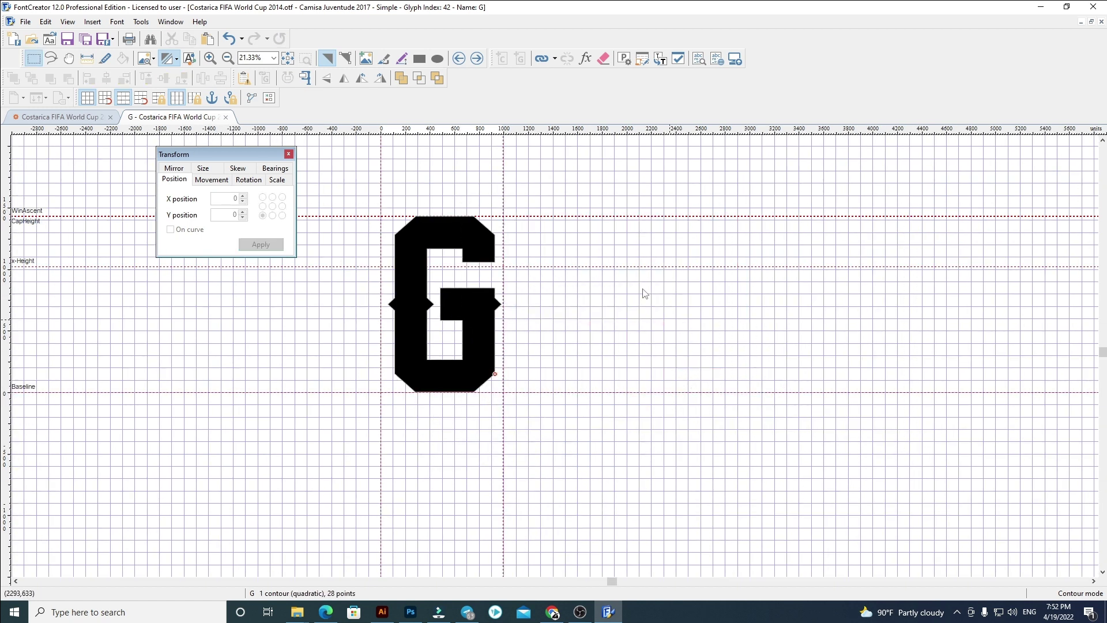
# Replace the H glyph's contours with the cut letters H to J at X position 60
pyautogui.click(477, 58)
pyautogui.hotkey('ctrl', 'a')
pyautogui.press('Delete')
pyautogui.hotkey('ctrl', 'v')
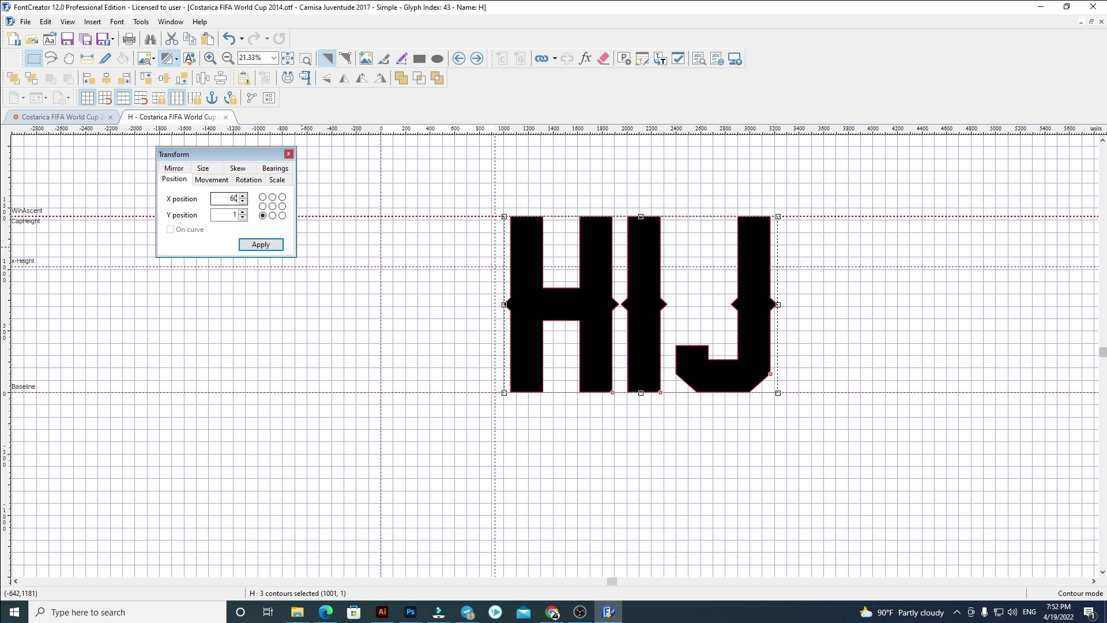
pyautogui.press('Return')
# Cut the letters I and J out of the H glyph, keeping only the H
pyautogui.click(572, 453)
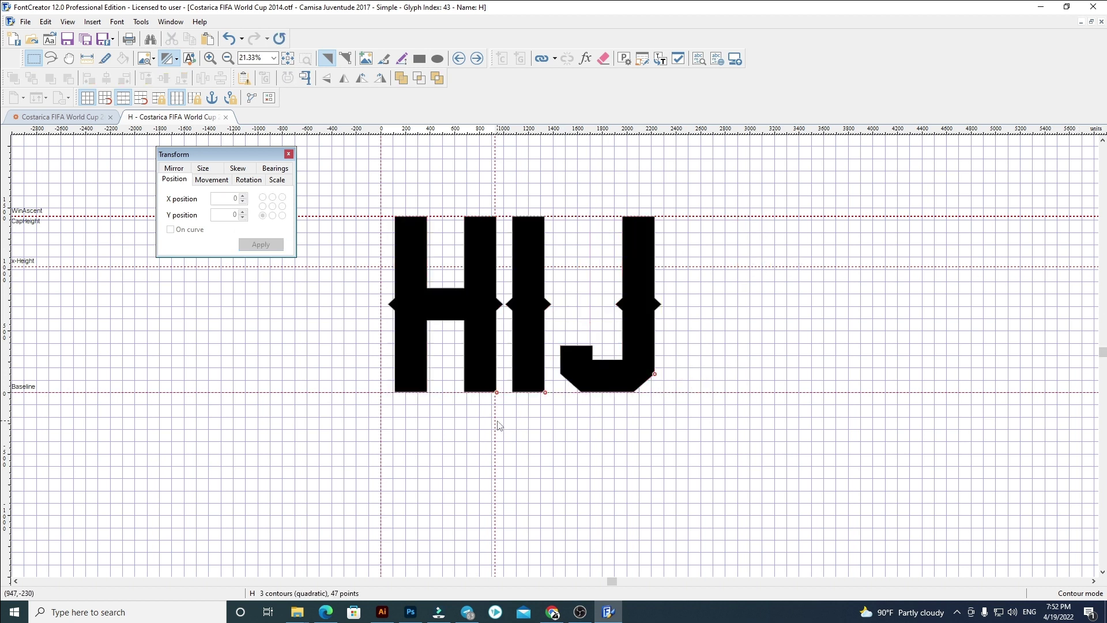
pyautogui.moveTo(441, 179); pyautogui.dragTo(842, 505)
pyautogui.press('Delete')
# Replace the I glyph's contours with the cut letters I and J at X position 60
pyautogui.click(485, 55)
pyautogui.hotkey('ctrl', 'a')
pyautogui.press('Delete')
pyautogui.hotkey('ctrl', 'v')
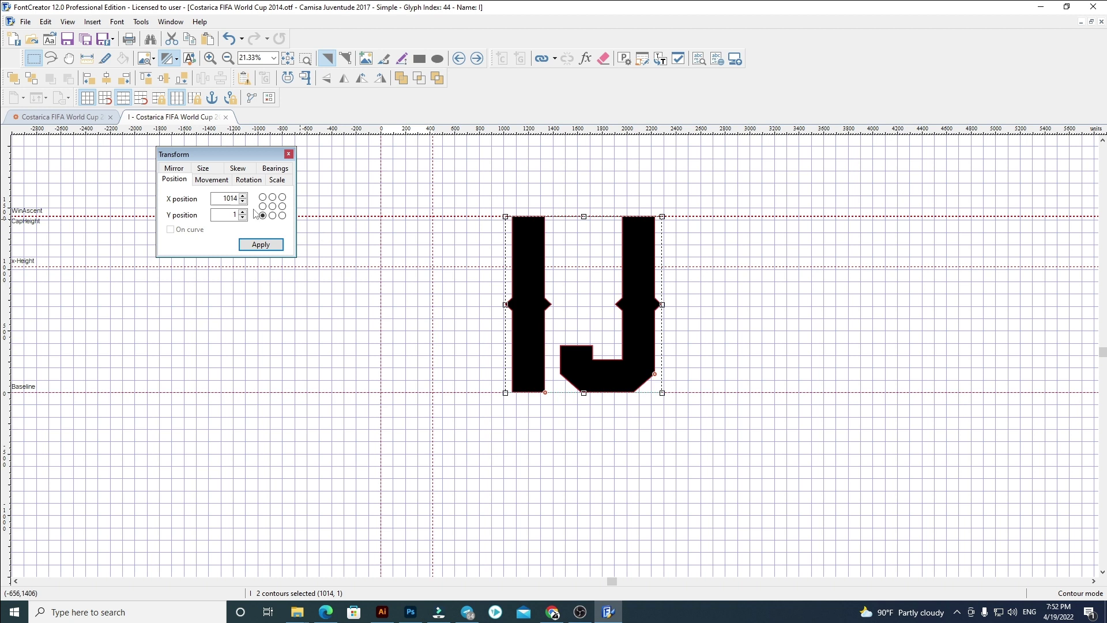
pyautogui.moveTo(222, 198); pyautogui.dragTo(697, 232)
pyautogui.write('60')
pyautogui.press('Return')
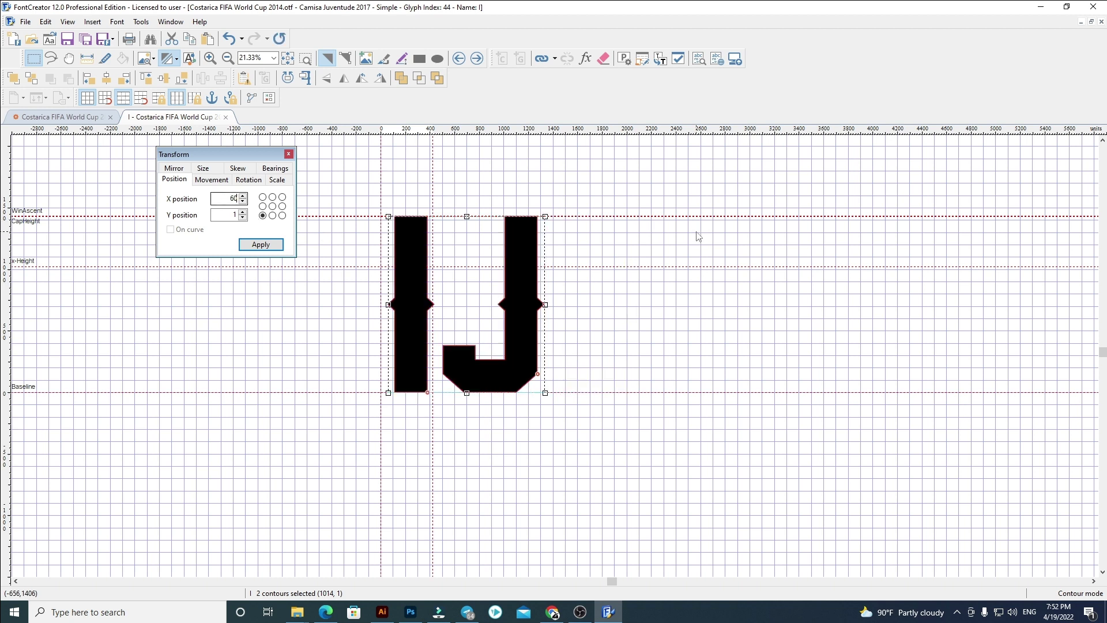
pyautogui.click(628, 313)
pyautogui.scroll(3, 477, 296)
pyautogui.moveTo(417, 290); pyautogui.dragTo(426, 290)
pyautogui.moveTo(378, 131); pyautogui.dragTo(747, 12)
pyautogui.hotkey('ctrl', 'z')
pyautogui.scroll(-1, 733, 375)
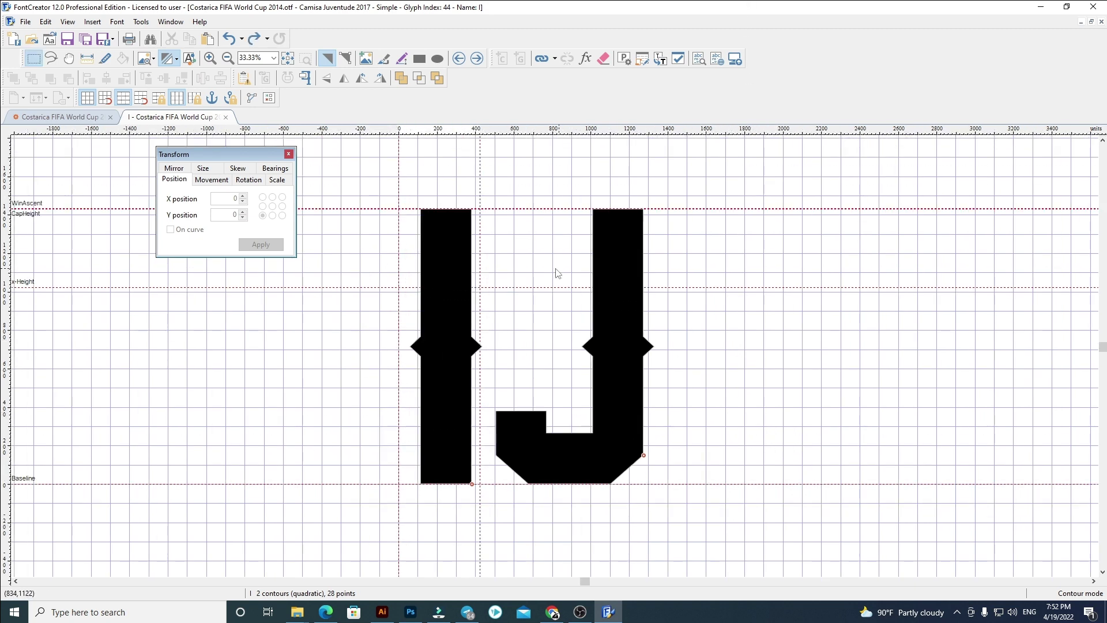
# Cut the letter J out of the I glyph, keeping only the I
pyautogui.scroll(-1, 558, 273)
pyautogui.moveTo(452, 183); pyautogui.dragTo(744, 455)
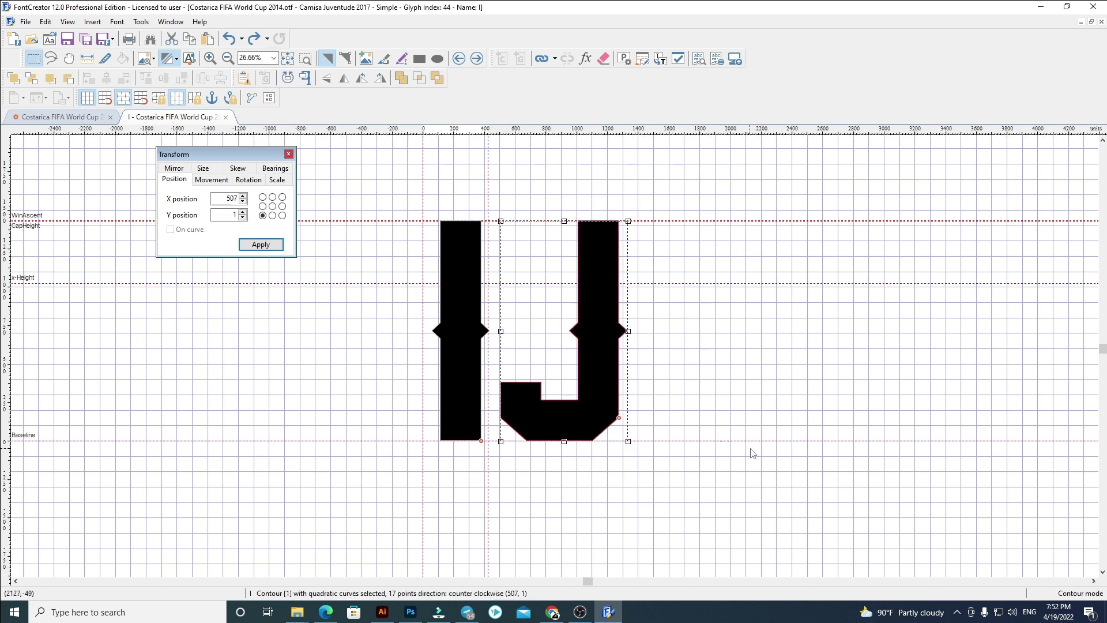
pyautogui.press('Delete')
# Replace the J glyph's contours with the cut J at X position 60 and widen its advance width to about 900
pyautogui.click(476, 58)
pyautogui.hotkey('ctrl', 'a')
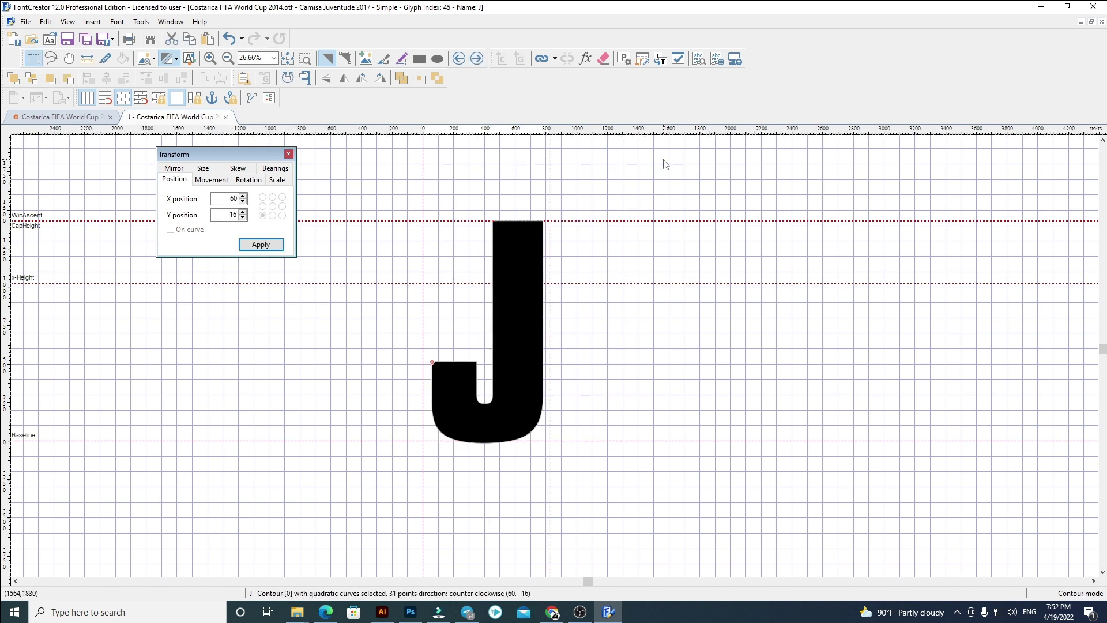
pyautogui.press('Delete')
pyautogui.hotkey('ctrl', 'v')
pyautogui.write('0')
pyautogui.press('Return')
pyautogui.click(1025, 283)
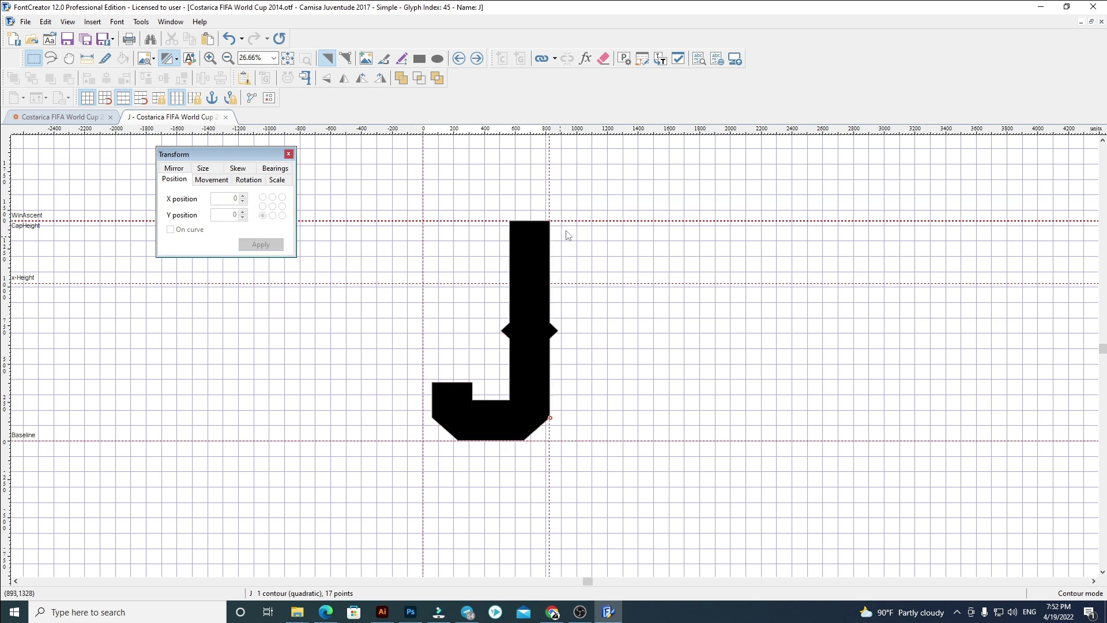
pyautogui.moveTo(549, 200); pyautogui.dragTo(561, 199)
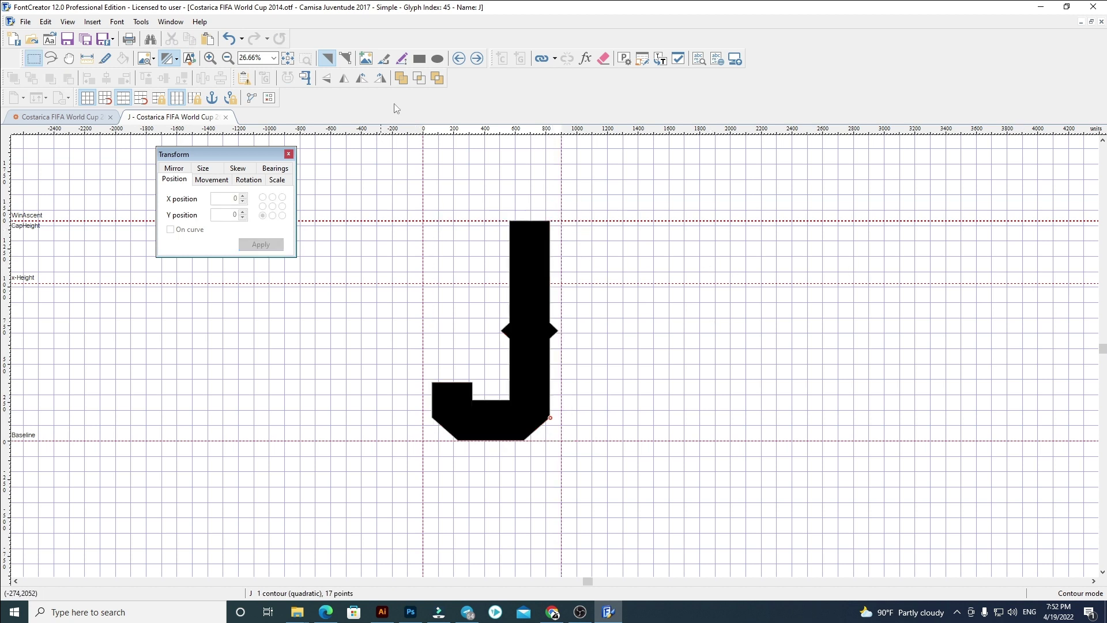
# Delete all the contours of the K glyph
pyautogui.click(476, 62)
pyautogui.hotkey('ctrl', 'a')
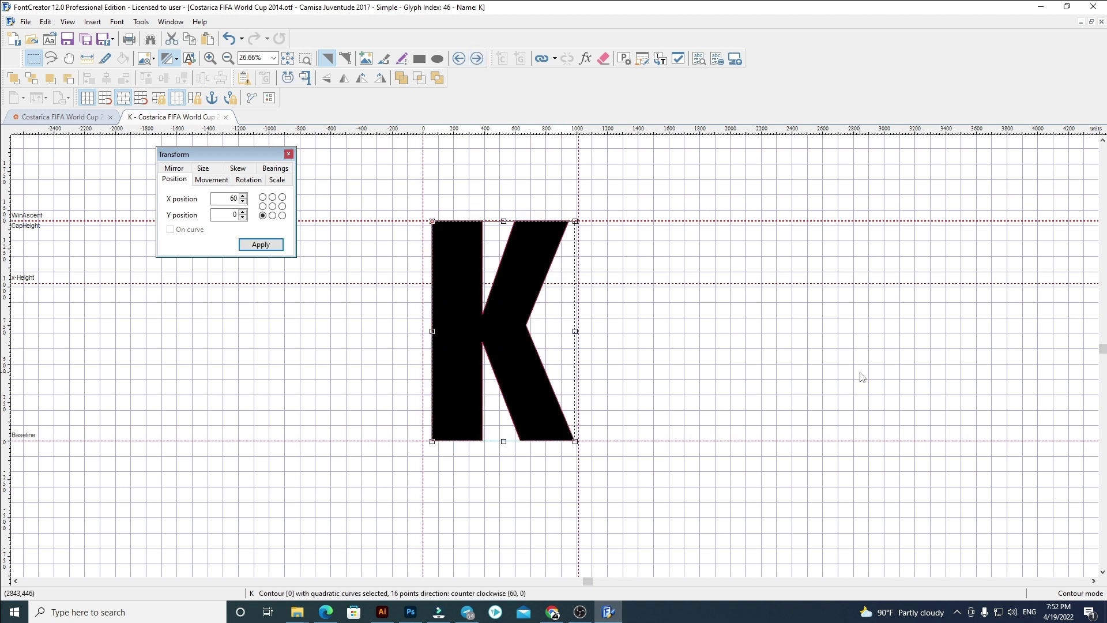
pyautogui.press('Delete')
# Switch to Illustrator and copy the letters K to Q from the alphabet row
pyautogui.click(382, 611)
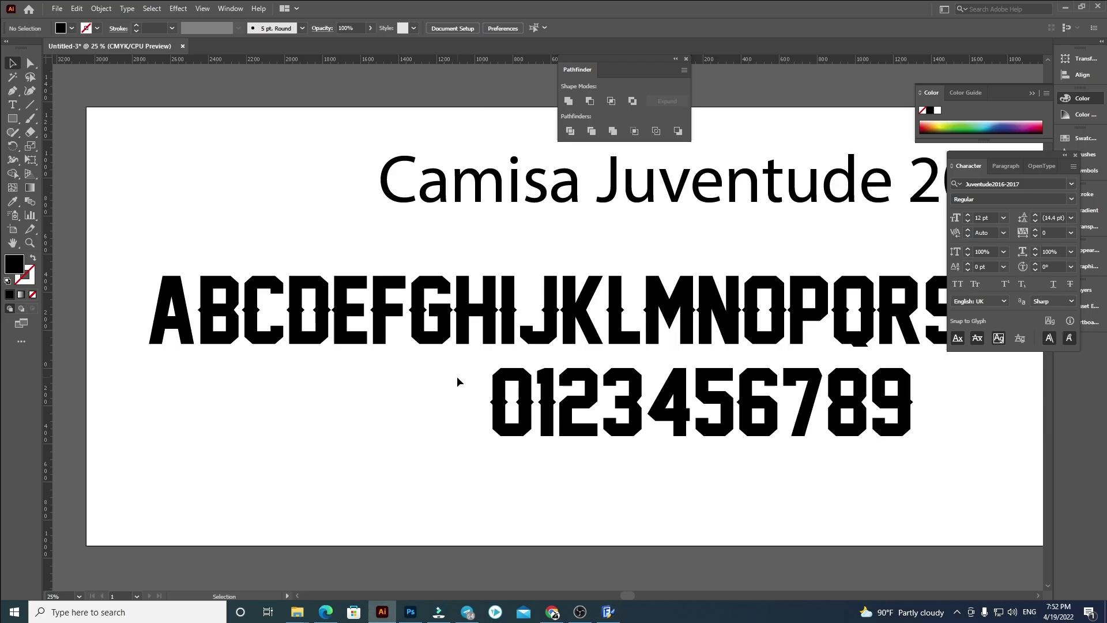
pyautogui.moveTo(801, 378); pyautogui.dragTo(582, 372)
pyautogui.moveTo(357, 255); pyautogui.dragTo(660, 343)
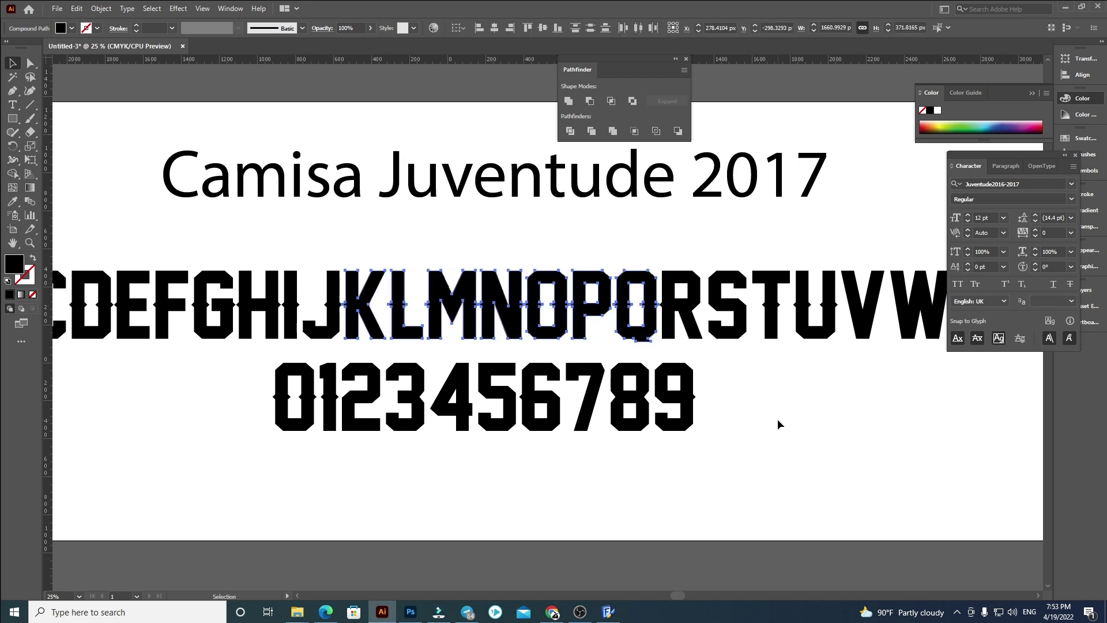
pyautogui.click(778, 424)
# Switch back to FontCreator and paste the letters K to Q into the K glyph at X position 60 and Y position 0
pyautogui.click(607, 612)
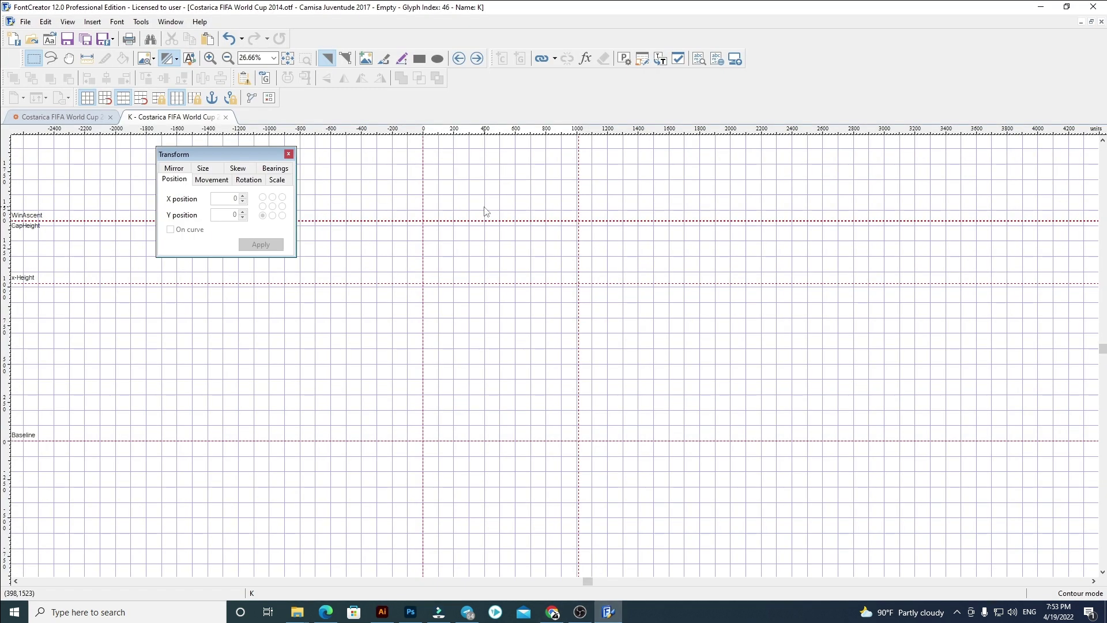
pyautogui.hotkey('ctrl', 'v')
pyautogui.write('0')
pyautogui.press('Return')
pyautogui.doubleClick(217, 199)
pyautogui.write('6')
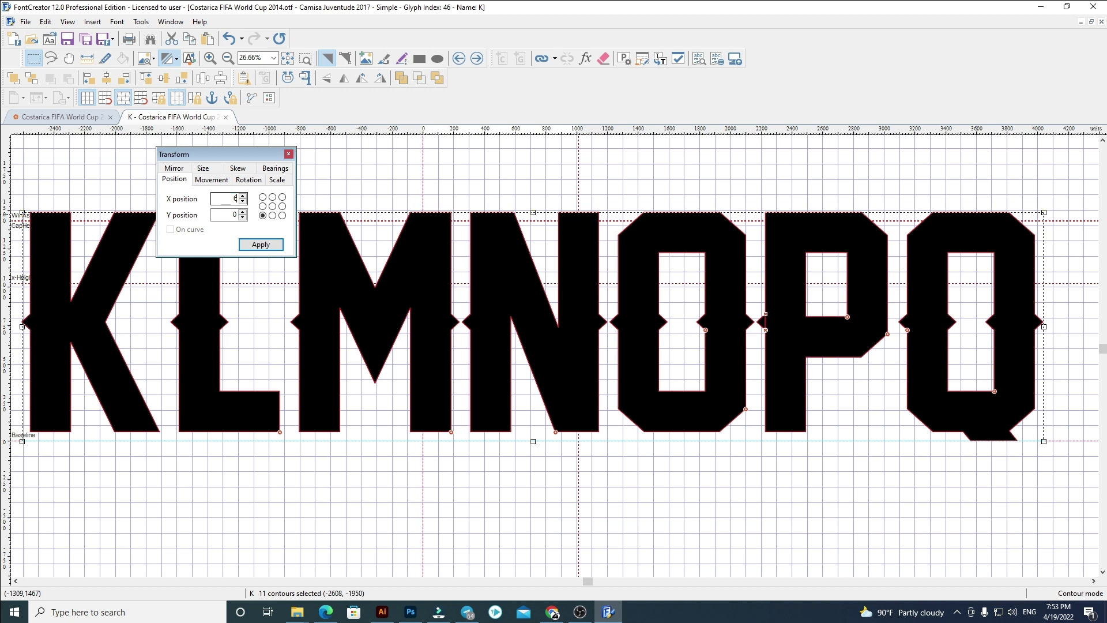
pyautogui.write('0')
pyautogui.press('Return')
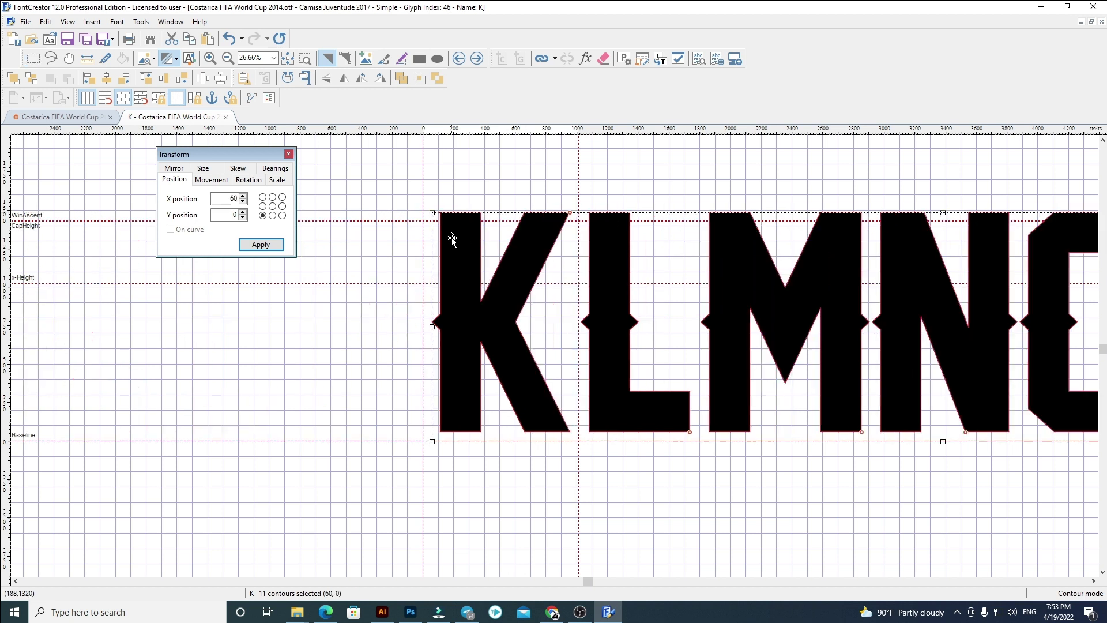
# Move the pasted letters K to Q down to Y position -58, aligning their tops with the cap height line
pyautogui.scroll(2, 451, 222)
pyautogui.scroll(3, 452, 217)
pyautogui.moveTo(474, 219); pyautogui.dragTo(477, 262)
pyautogui.click(467, 178)
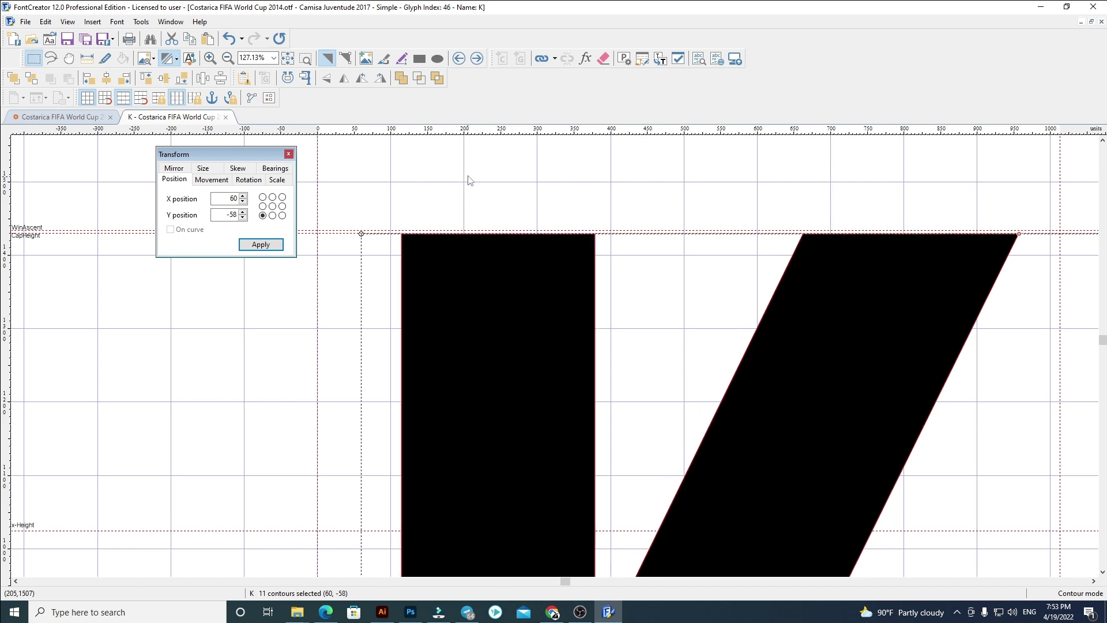
# Narrow the K glyph's advance width to about 970 and cut the letters L to Q out of it
pyautogui.scroll(-3, 478, 164)
pyautogui.moveTo(588, 282); pyautogui.dragTo(582, 280)
pyautogui.scroll(-2, 326, 282)
pyautogui.moveTo(681, 462); pyautogui.dragTo(519, 470)
pyautogui.scroll(-2, 519, 470)
pyautogui.moveTo(903, 480); pyautogui.dragTo(375, 291)
pyautogui.press('Delete')
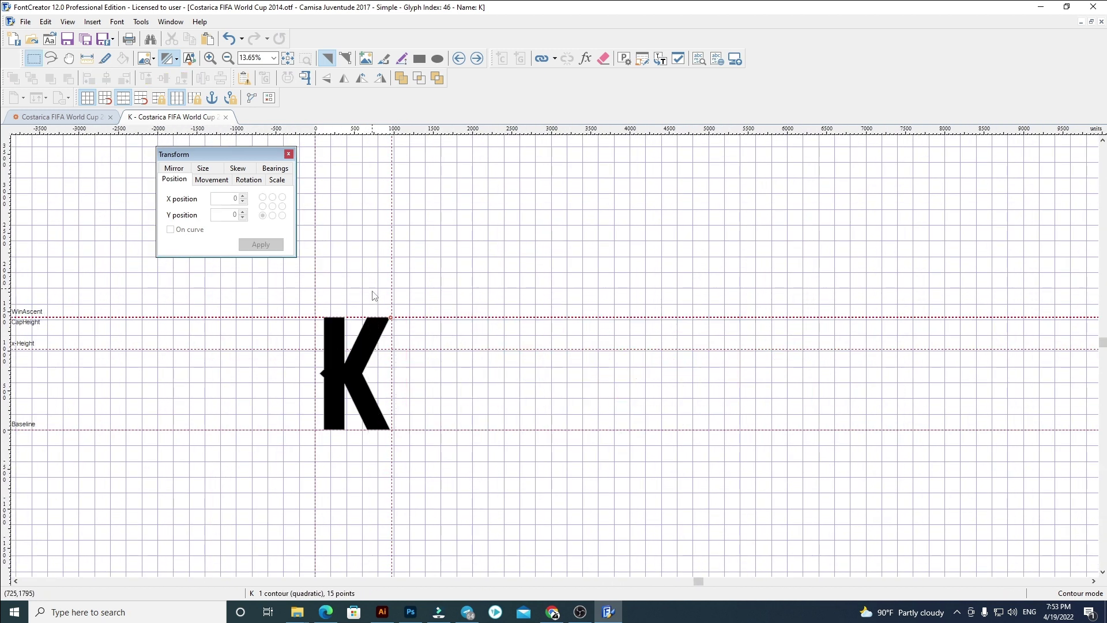
# Replace the L glyph's contours with the cut letters L to Q at X position 60
pyautogui.scroll(2, 607, 254)
pyautogui.click(477, 59)
pyautogui.hotkey('ctrl', 'a')
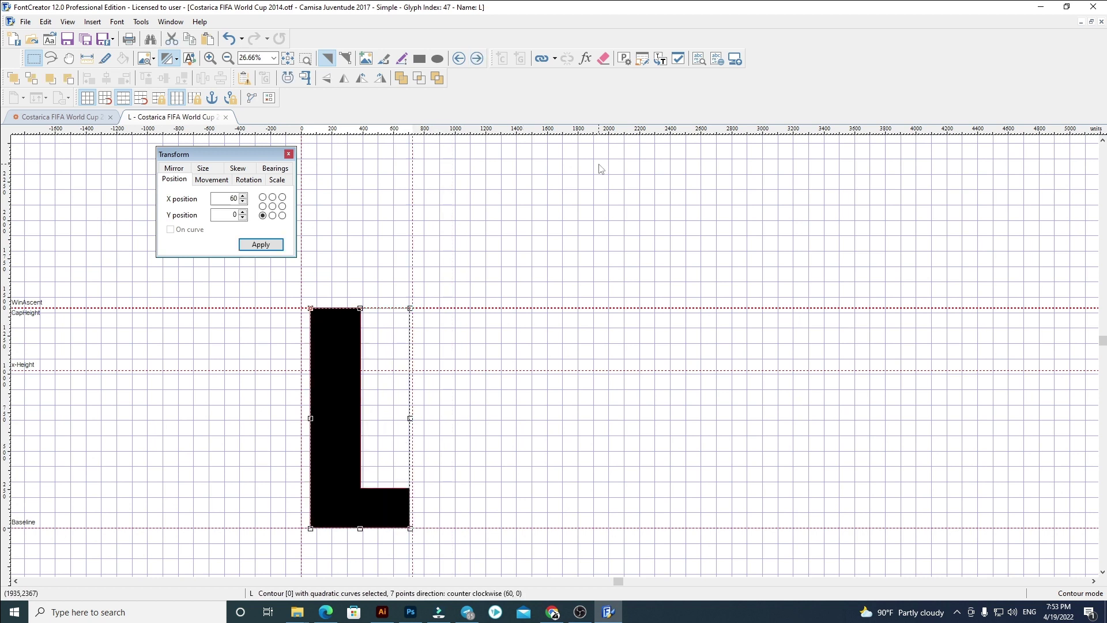
pyautogui.hotkey('ctrl', 'v')
pyautogui.doubleClick(225, 199)
pyautogui.write('60')
pyautogui.press('Return')
# Widen the L glyph's advance width to about 790 and cut the letters M to Q out of it
pyautogui.click(686, 250)
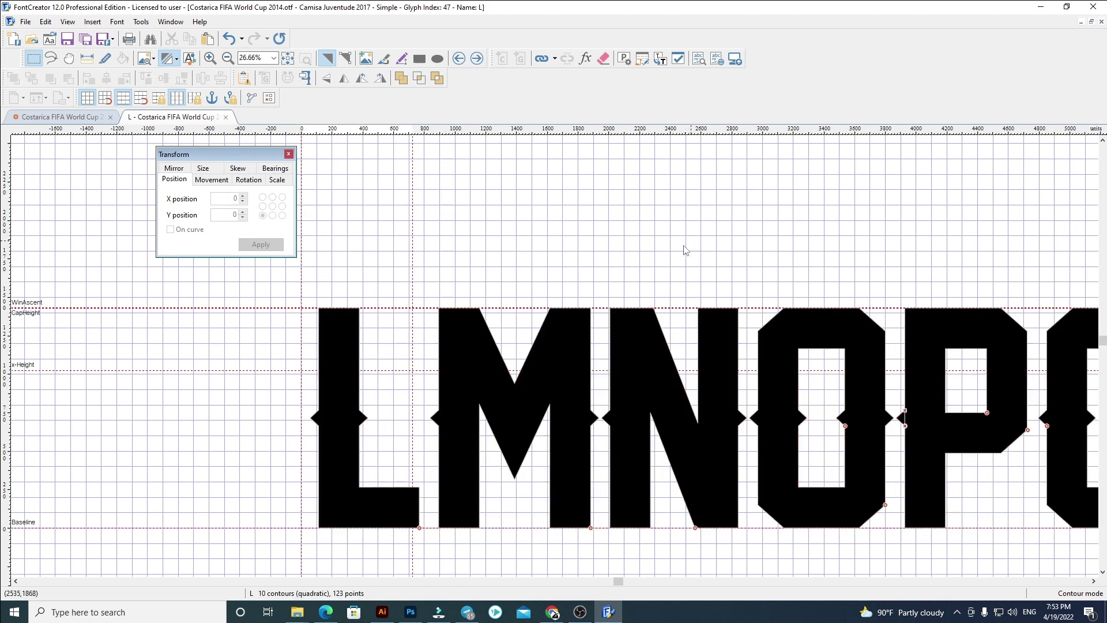
pyautogui.moveTo(413, 298); pyautogui.dragTo(422, 301)
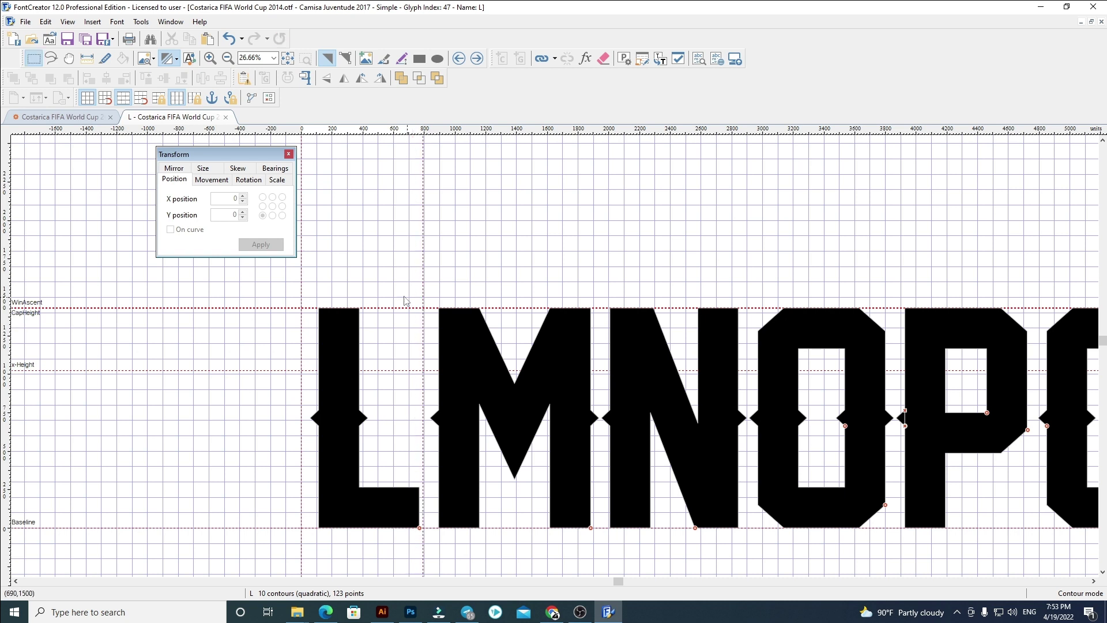
pyautogui.scroll(-3, 315, 283)
pyautogui.moveTo(354, 272); pyautogui.dragTo(882, 474)
pyautogui.press('Delete')
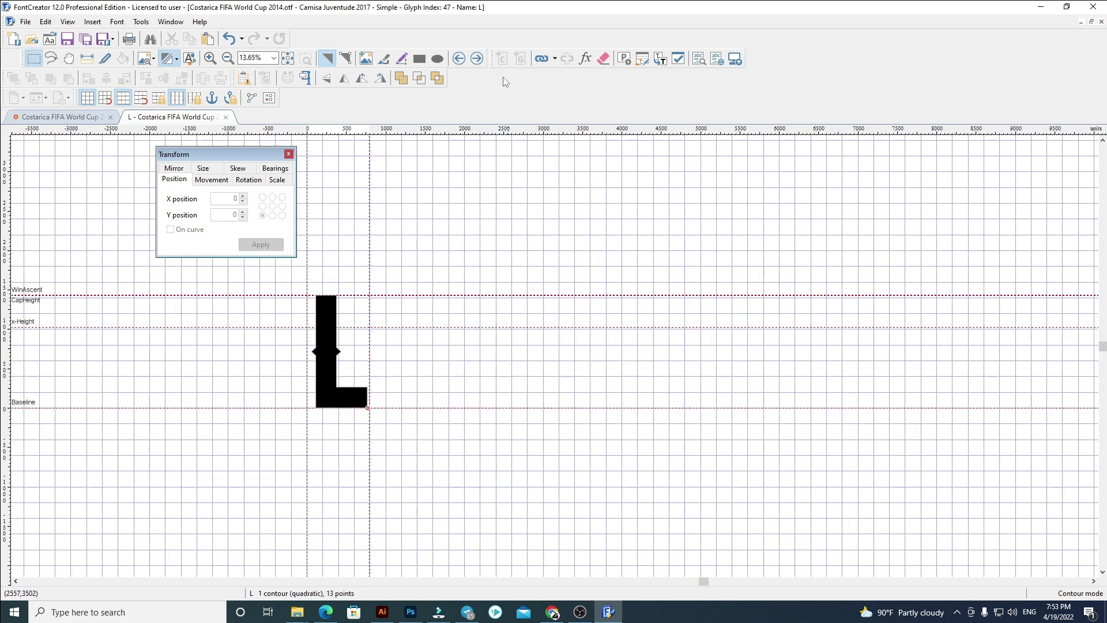
# Replace the M glyph's contours with the cut letters M to Q at X position 60
pyautogui.click(485, 58)
pyautogui.hotkey('ctrl', 'a')
pyautogui.press('Delete')
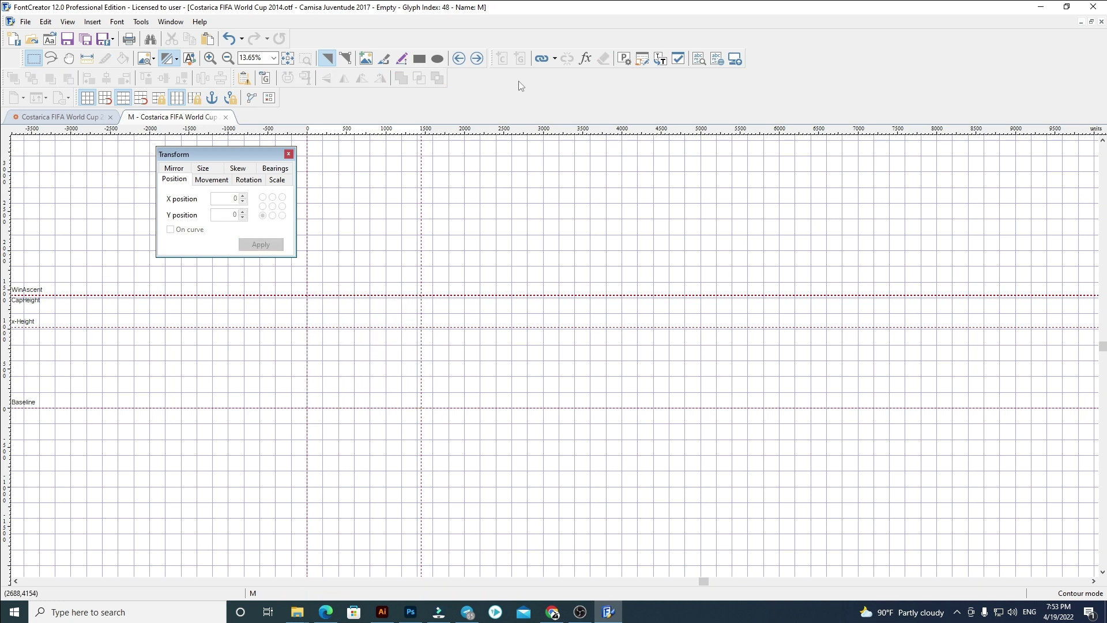
pyautogui.hotkey('ctrl', 'v')
pyautogui.doubleClick(229, 198)
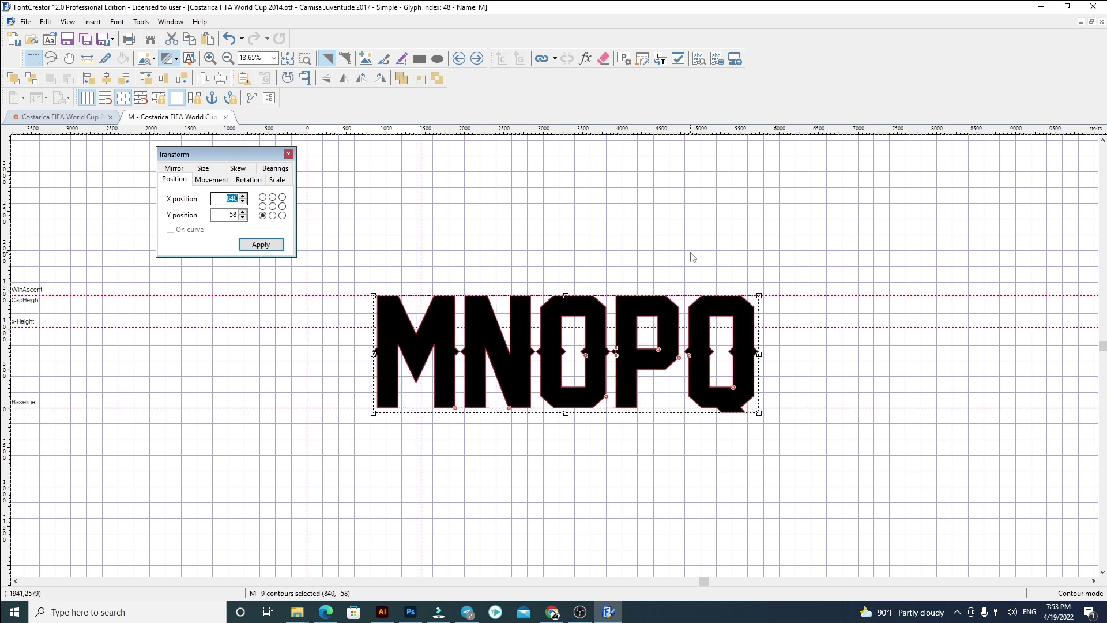
pyautogui.press('Return')
# Narrow the M glyph's advance width to about 1160 and cut the letters N to Q out of it
pyautogui.click(690, 252)
pyautogui.scroll(3, 377, 283)
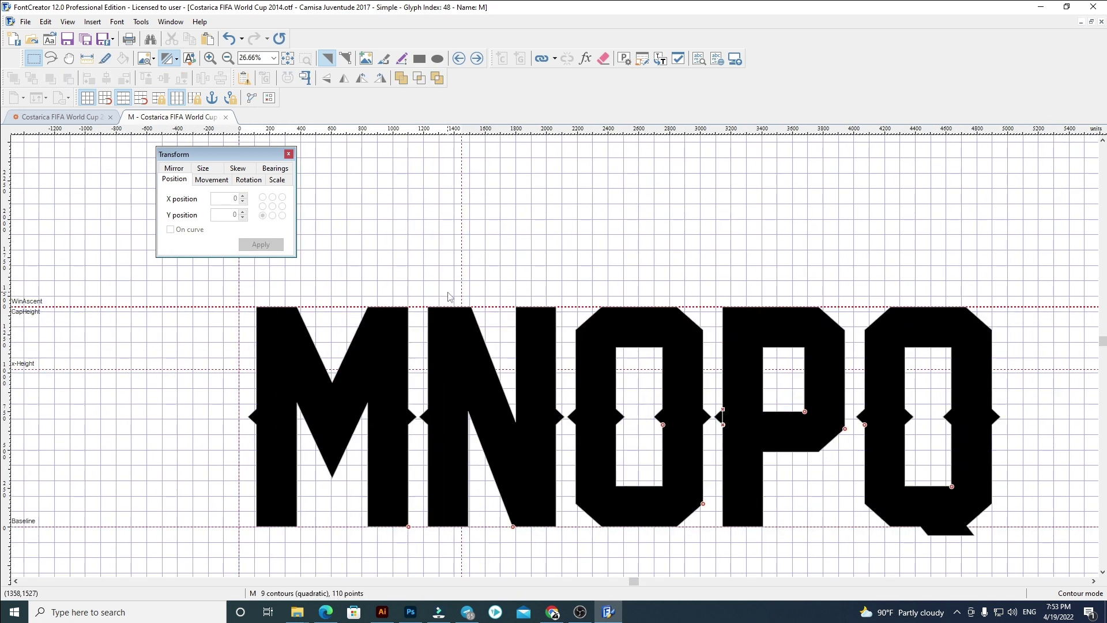
pyautogui.moveTo(462, 290); pyautogui.dragTo(874, 513)
pyautogui.scroll(-2, 408, 300)
pyautogui.press('Delete')
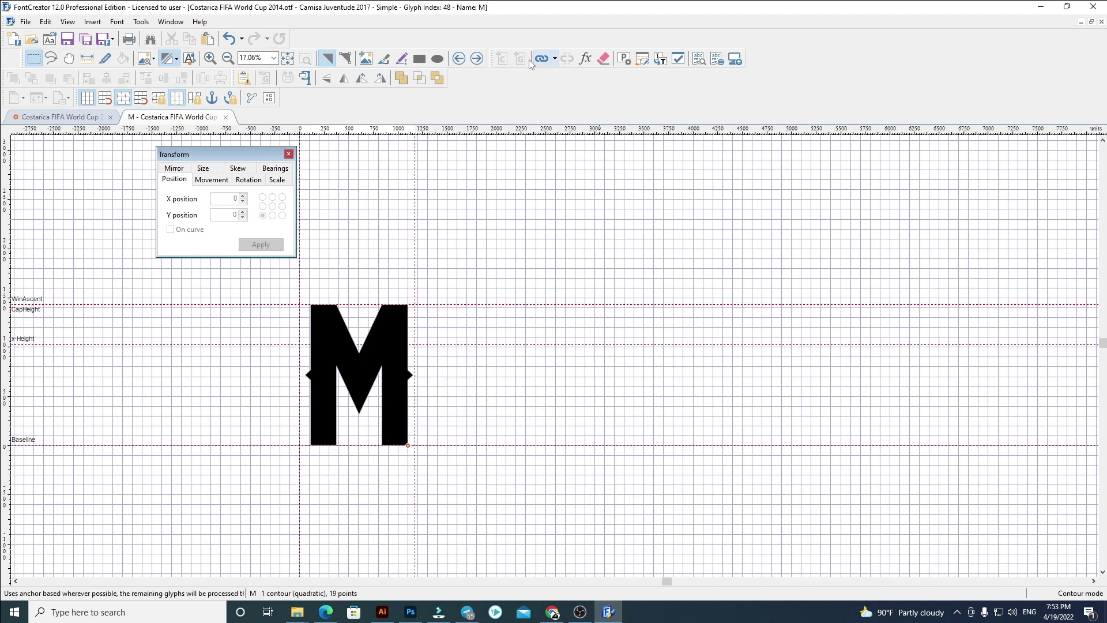
# Replace the N glyph's contours with the cut letters N to Q at X position 60
pyautogui.click(477, 58)
pyautogui.hotkey('ctrl', 'a')
pyautogui.press('Delete')
pyautogui.hotkey('ctrl', 'v')
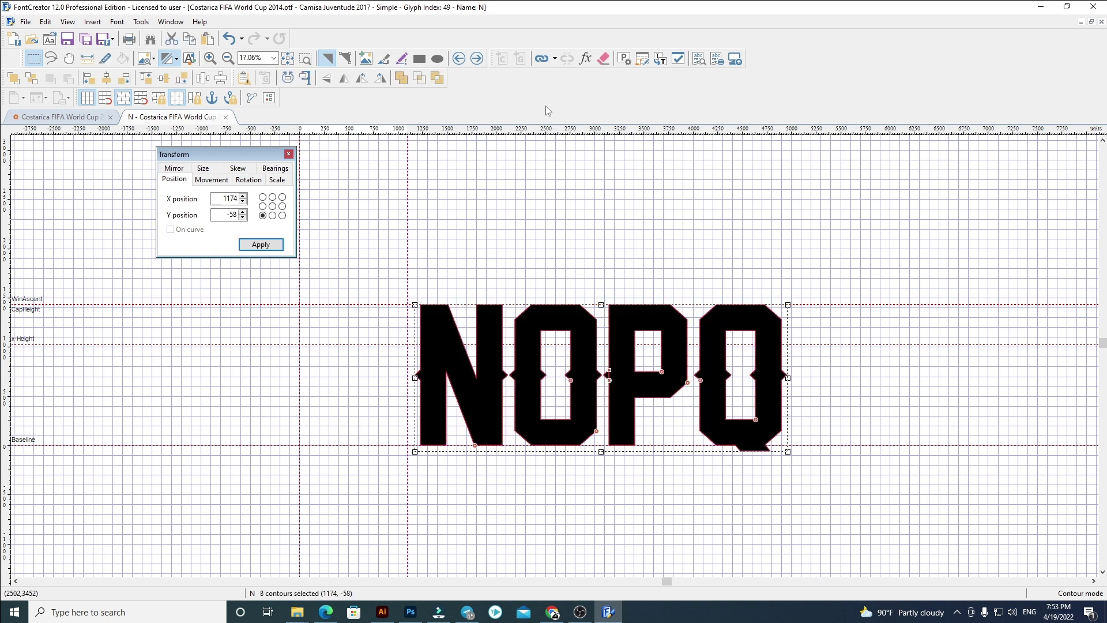
pyautogui.doubleClick(230, 199)
pyautogui.write('60')
pyautogui.press('Return')
# Cut the letters O to Q out of the N glyph, keeping only the N
pyautogui.click(899, 300)
pyautogui.scroll(3, 406, 294)
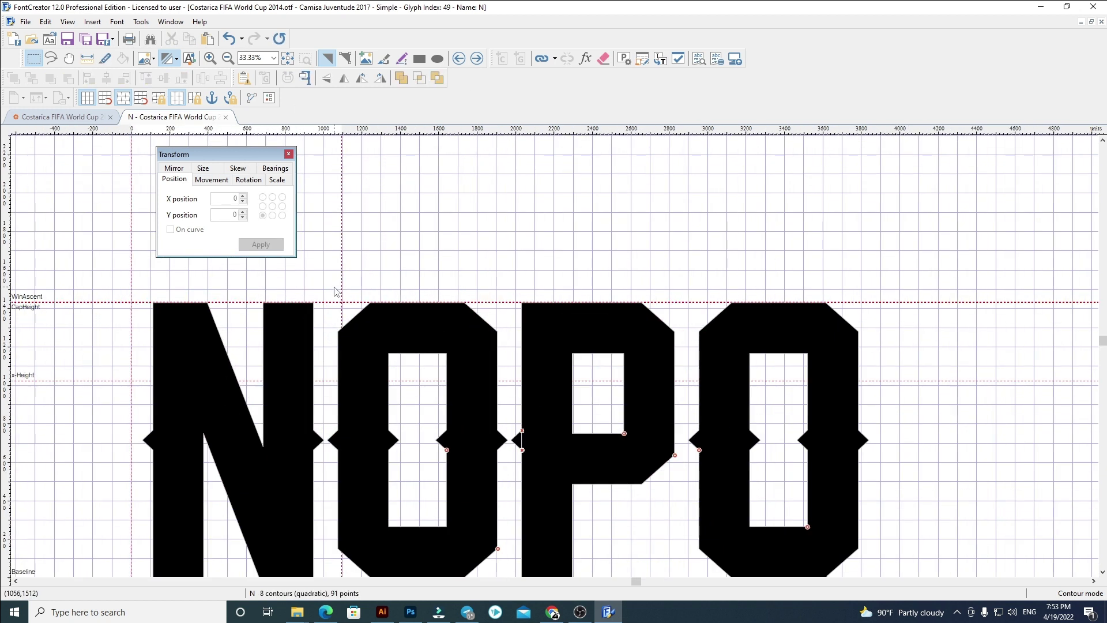
pyautogui.scroll(-3, 329, 291)
pyautogui.moveTo(358, 270); pyautogui.dragTo(862, 506)
pyautogui.press('Delete')
# Replace the O glyph's contours with the cut letters O to Q at X position 60
pyautogui.hotkey('ctrl', 'a')
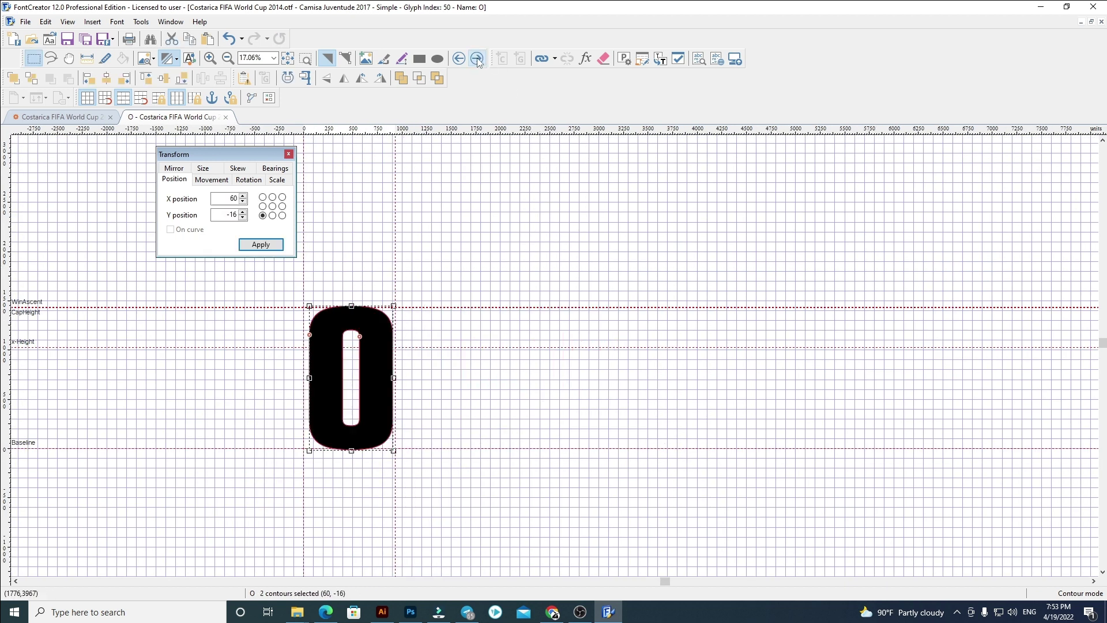
pyautogui.press('Delete')
pyautogui.hotkey('ctrl', 'v')
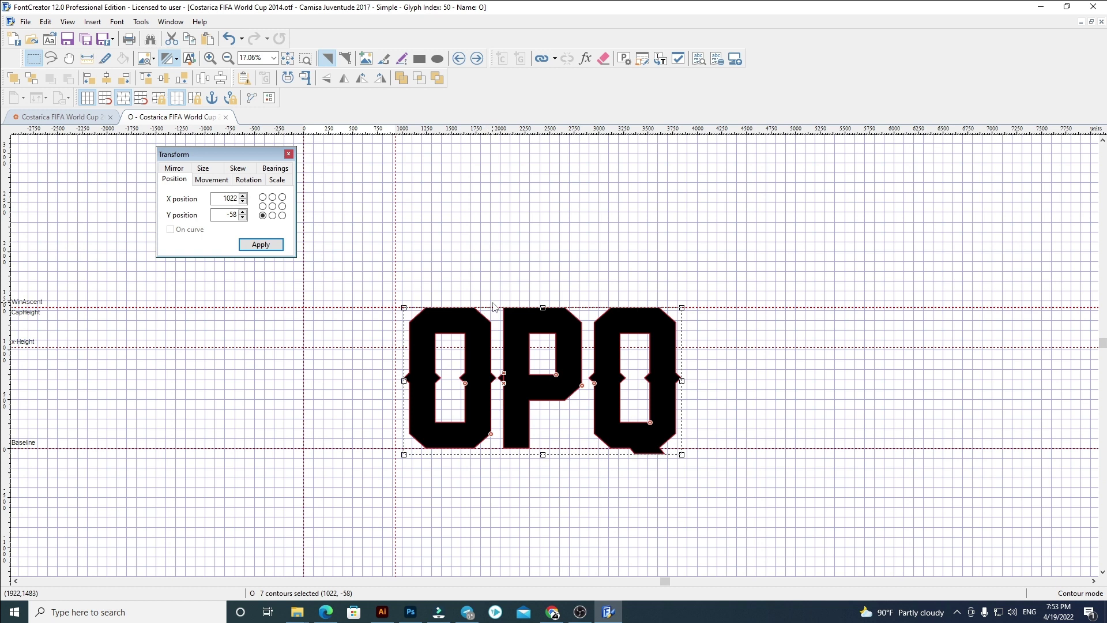
pyautogui.write('60')
pyautogui.press('Return')
pyautogui.click(454, 289)
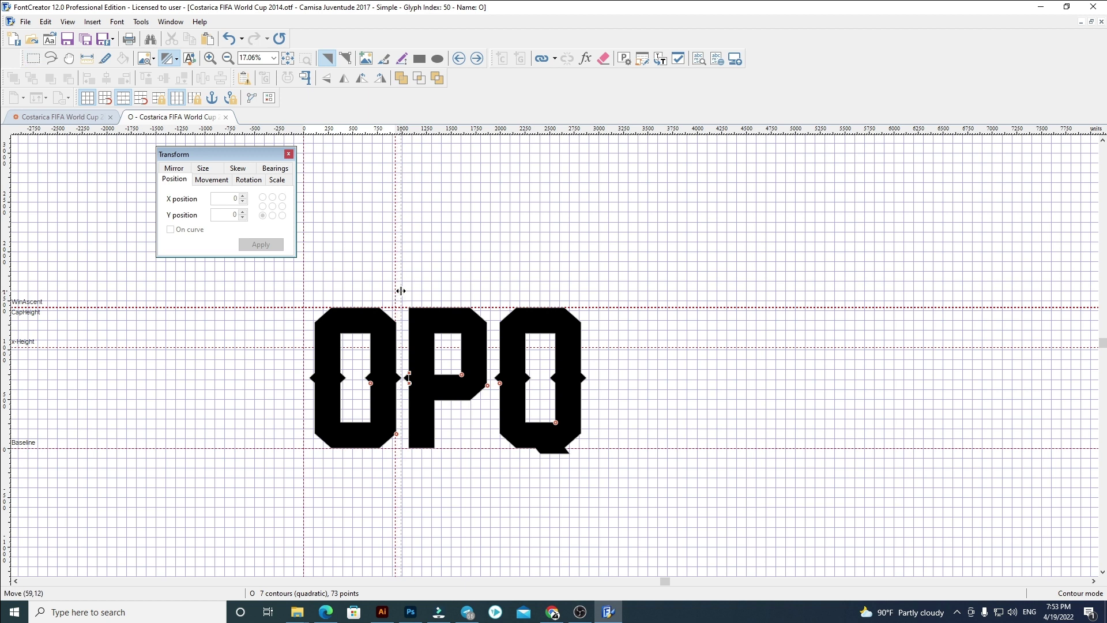
# Widen the O glyph's advance width to about 1000 and cut the letters P and Q out of it
pyautogui.moveTo(403, 290); pyautogui.dragTo(403, 290)
pyautogui.moveTo(383, 270); pyautogui.dragTo(767, 533)
pyautogui.press('Delete')
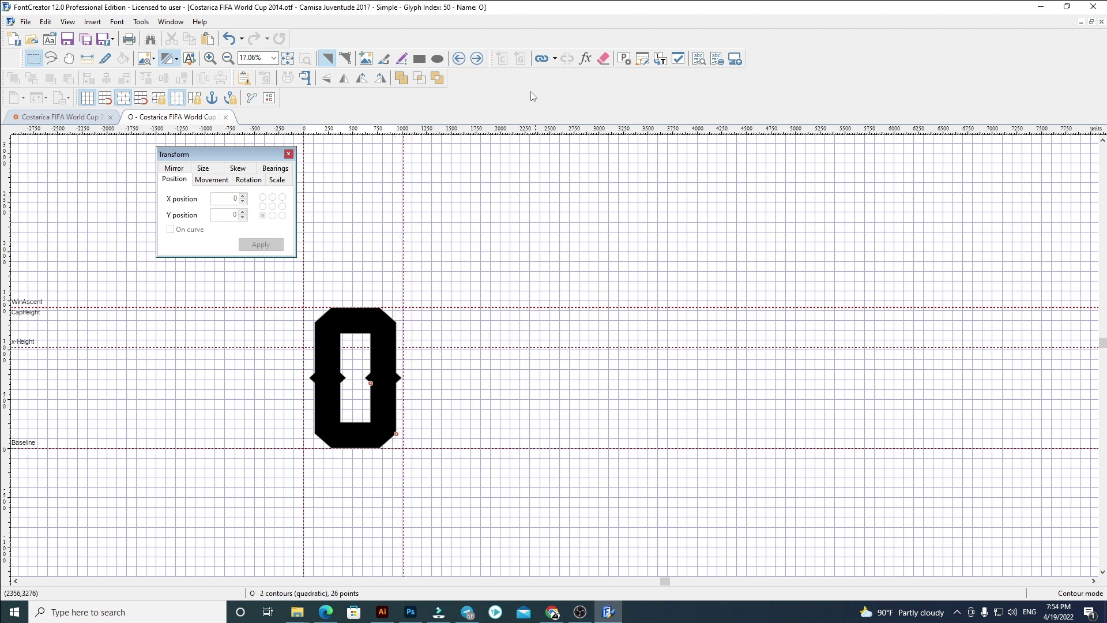
# Replace the P glyph's contours with the cut letters P and Q at X position 60
pyautogui.click(476, 58)
pyautogui.hotkey('ctrl', 'a')
pyautogui.press('Delete')
pyautogui.hotkey('ctrl', 'v')
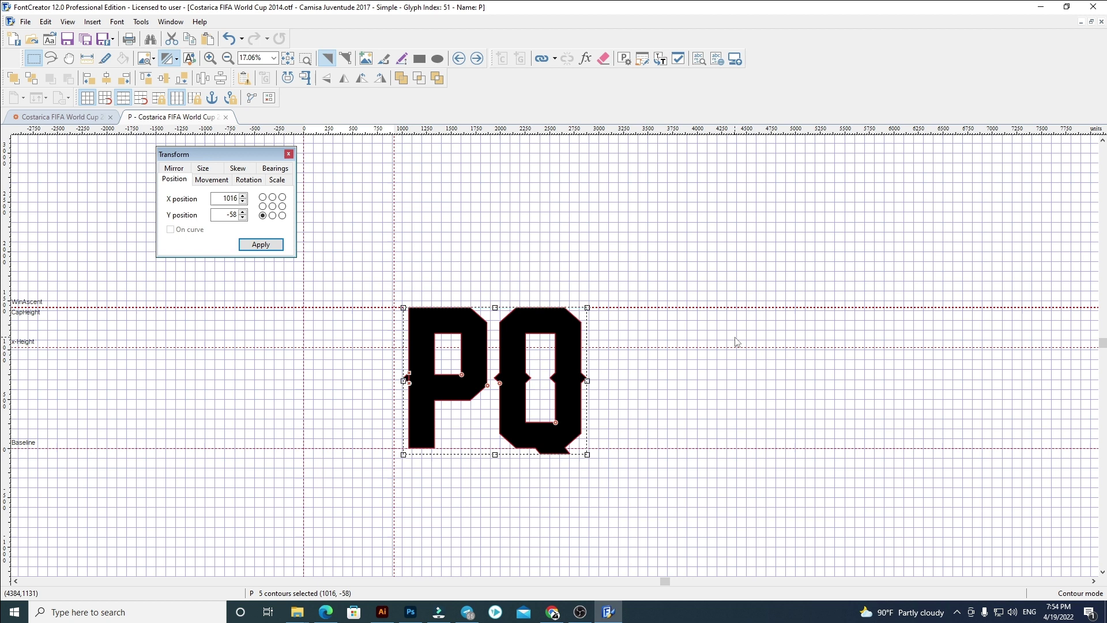
pyautogui.doubleClick(225, 198)
pyautogui.write('60')
pyautogui.press('Return')
pyautogui.click(600, 358)
# Widen the P glyph's advance width slightly to about 940 and cut the letter Q out of it
pyautogui.scroll(2, 394, 414)
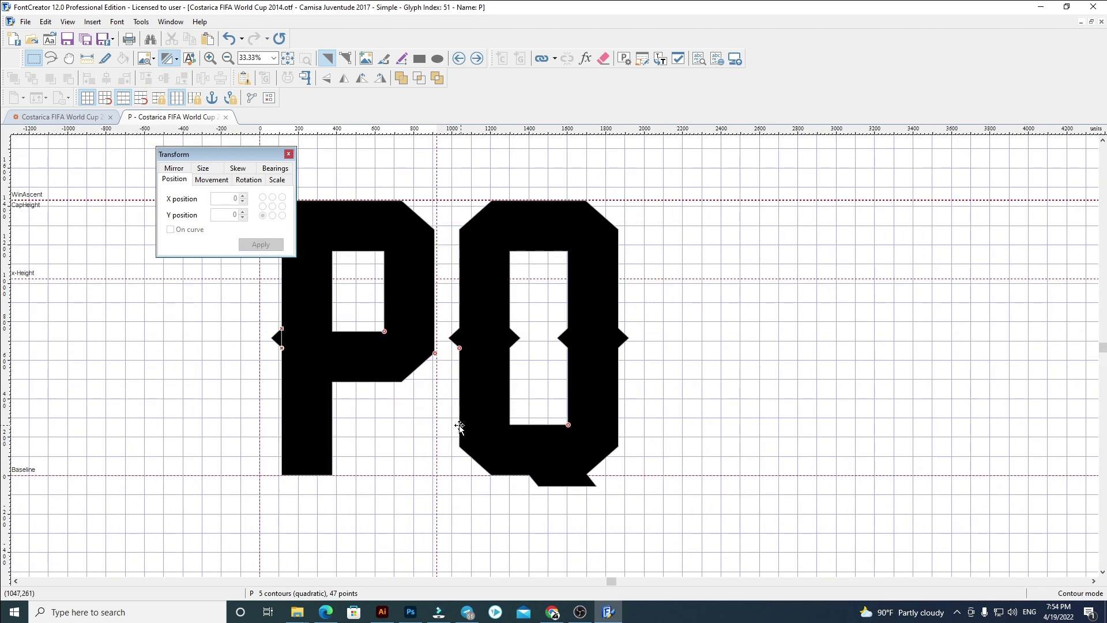
pyautogui.moveTo(398, 191); pyautogui.dragTo(744, 571)
pyautogui.press('Delete')
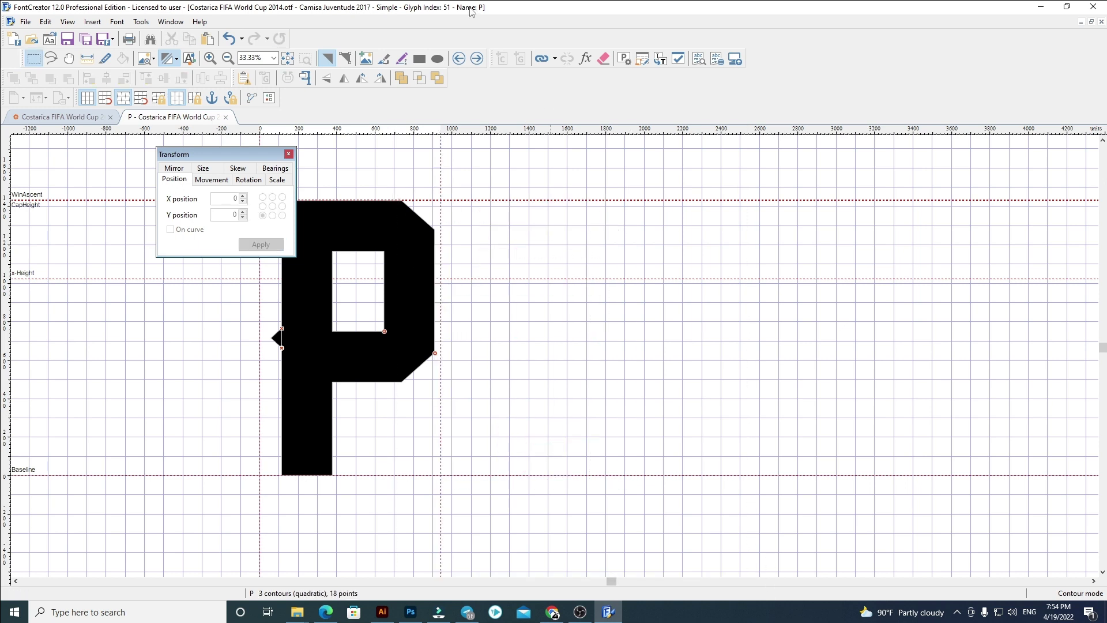
# Replace the Q glyph's contours with the cut letter Q at X position 60 and widen its advance width to about 1020
pyautogui.click(477, 58)
pyautogui.hotkey('ctrl', 'a')
pyautogui.press('Delete')
pyautogui.hotkey('ctrl', 'v')
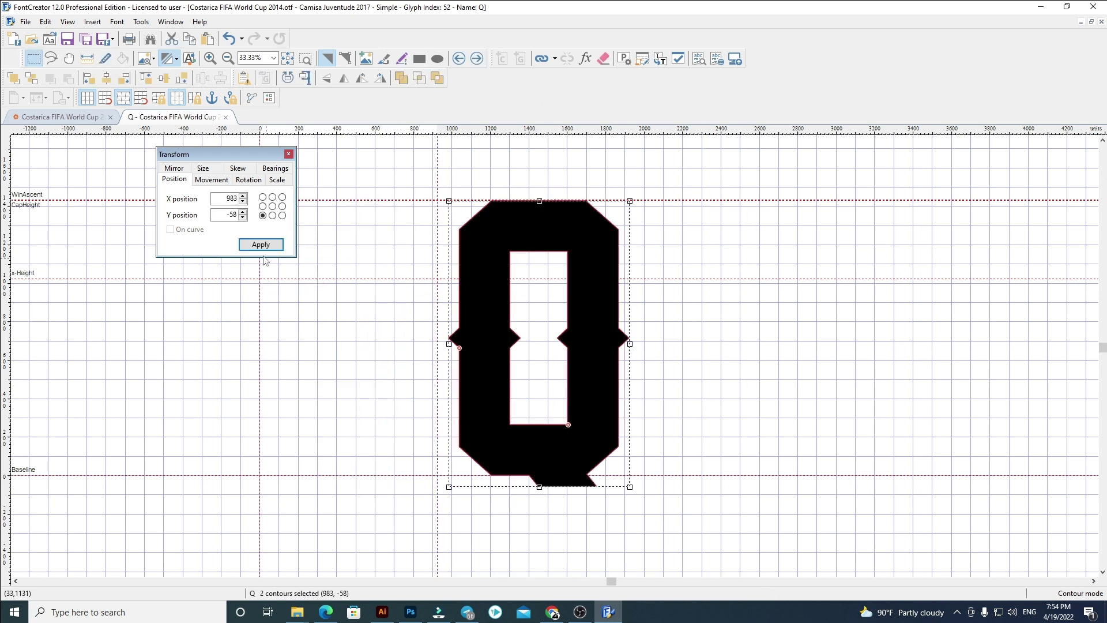
pyautogui.press('Return')
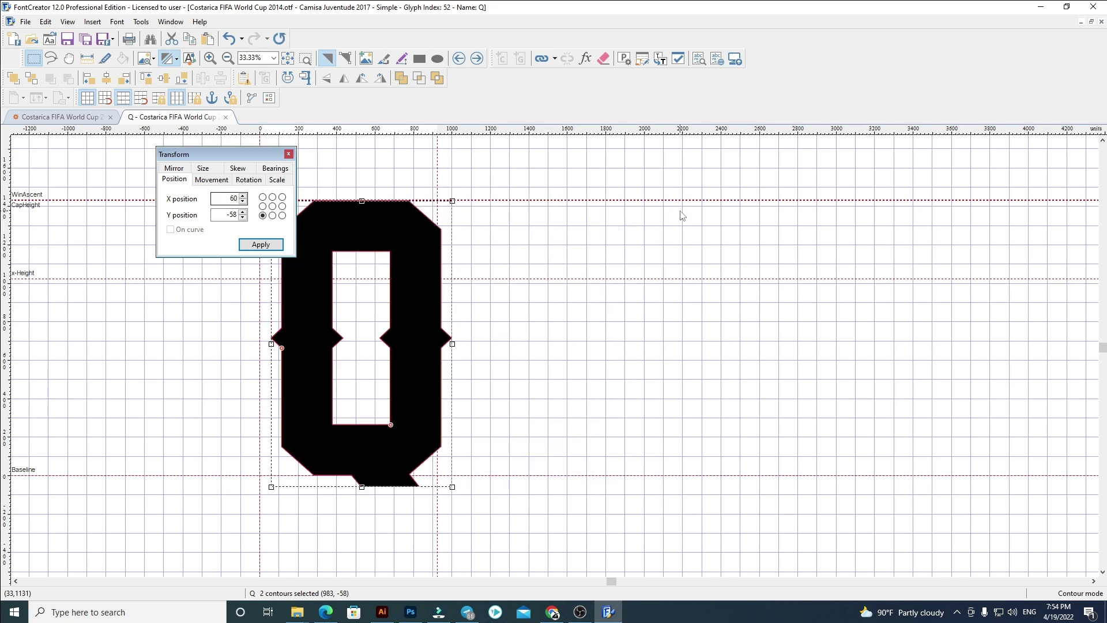
pyautogui.click(682, 217)
pyautogui.moveTo(437, 217); pyautogui.dragTo(457, 216)
pyautogui.moveTo(554, 346); pyautogui.dragTo(639, 344)
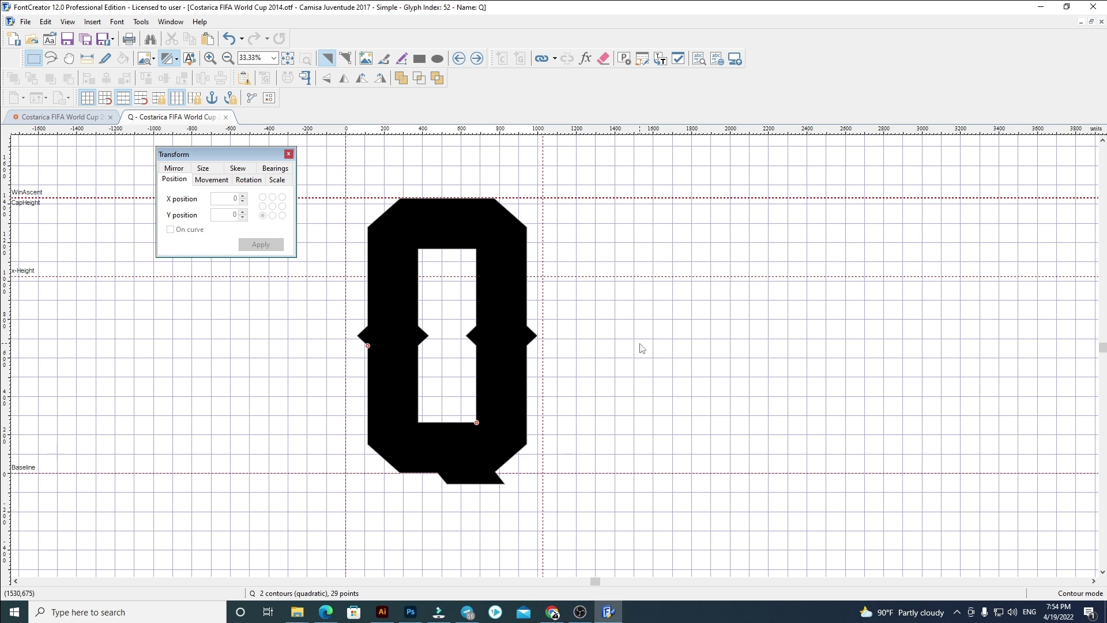
# Switch to Illustrator and unite the overlapping shapes of the letter R
pyautogui.click(382, 612)
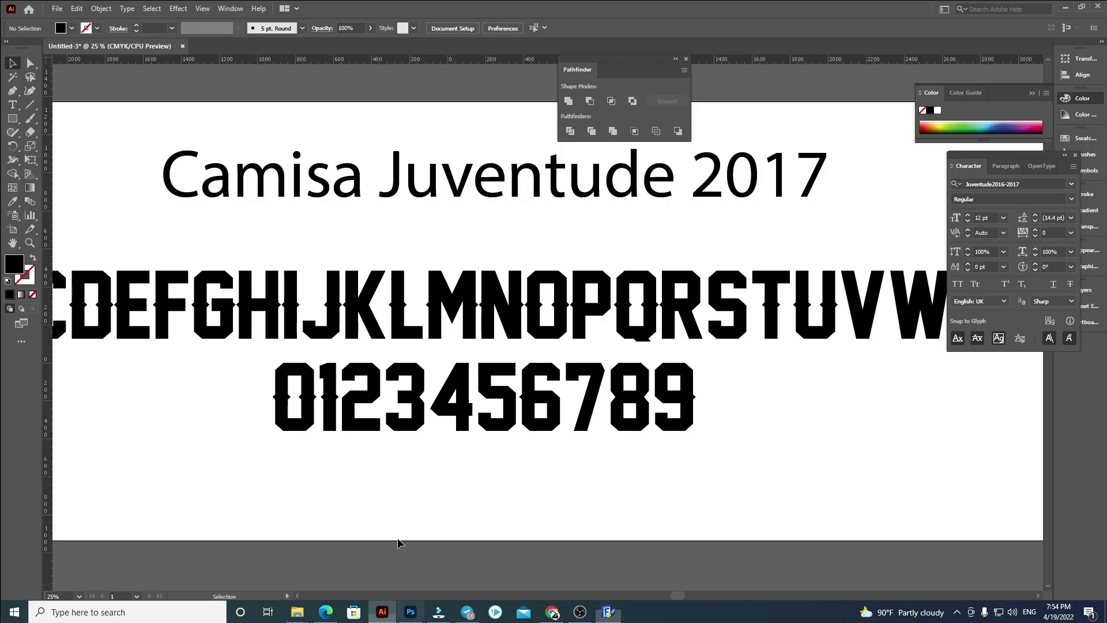
pyautogui.click(630, 317)
pyautogui.click(670, 311)
pyautogui.scroll(2, 670, 310)
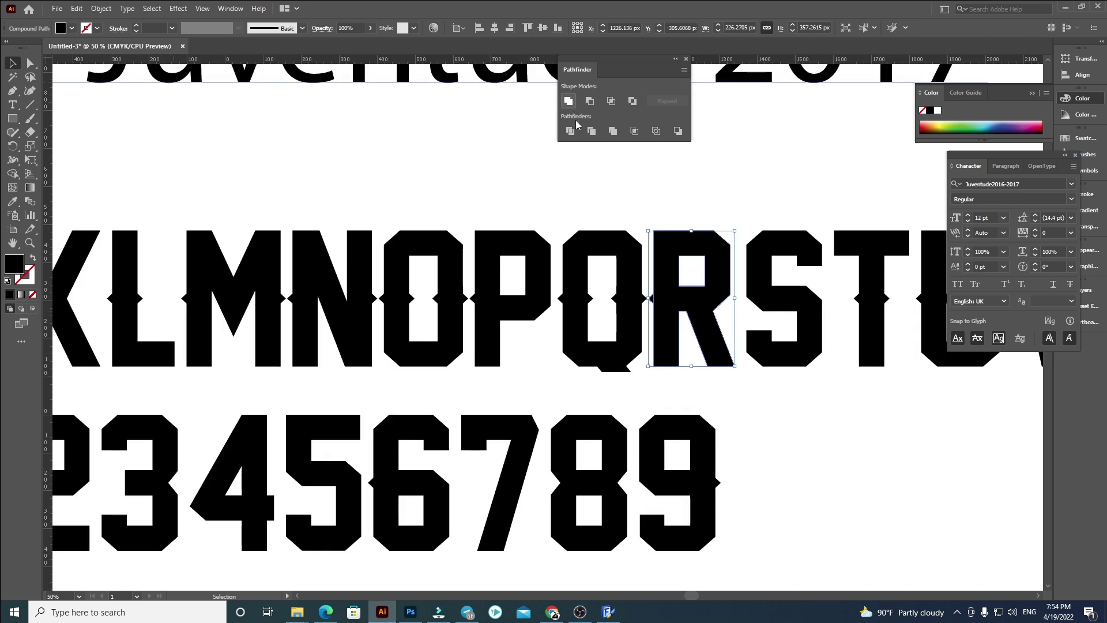
# Select and copy the letters S to Z of the alphabet row
pyautogui.click(929, 469)
pyautogui.moveTo(928, 469); pyautogui.dragTo(531, 456)
pyautogui.scroll(-1, 385, 230)
pyautogui.moveTo(392, 205); pyautogui.dragTo(961, 348)
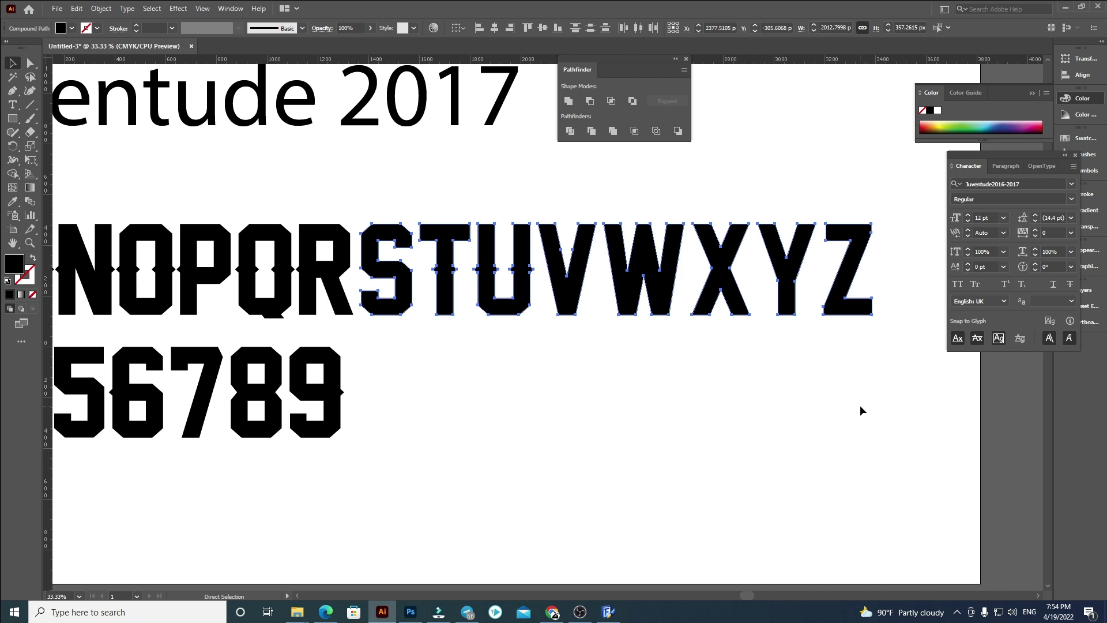
pyautogui.click(515, 525)
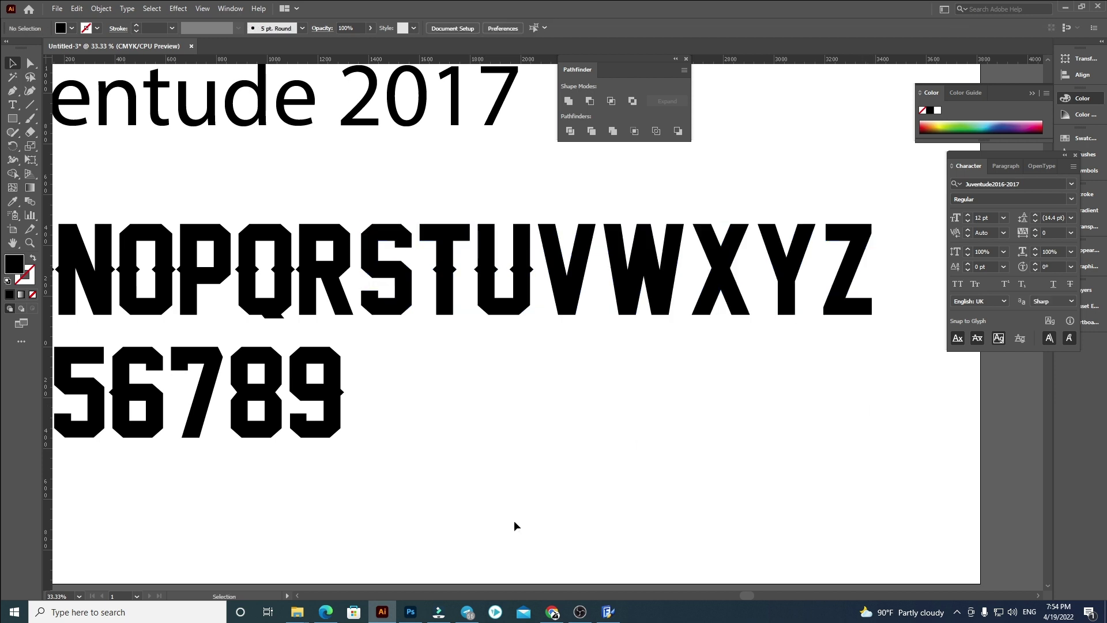
# Switch to FontCreator and delete the R glyph's existing contours
pyautogui.click(608, 611)
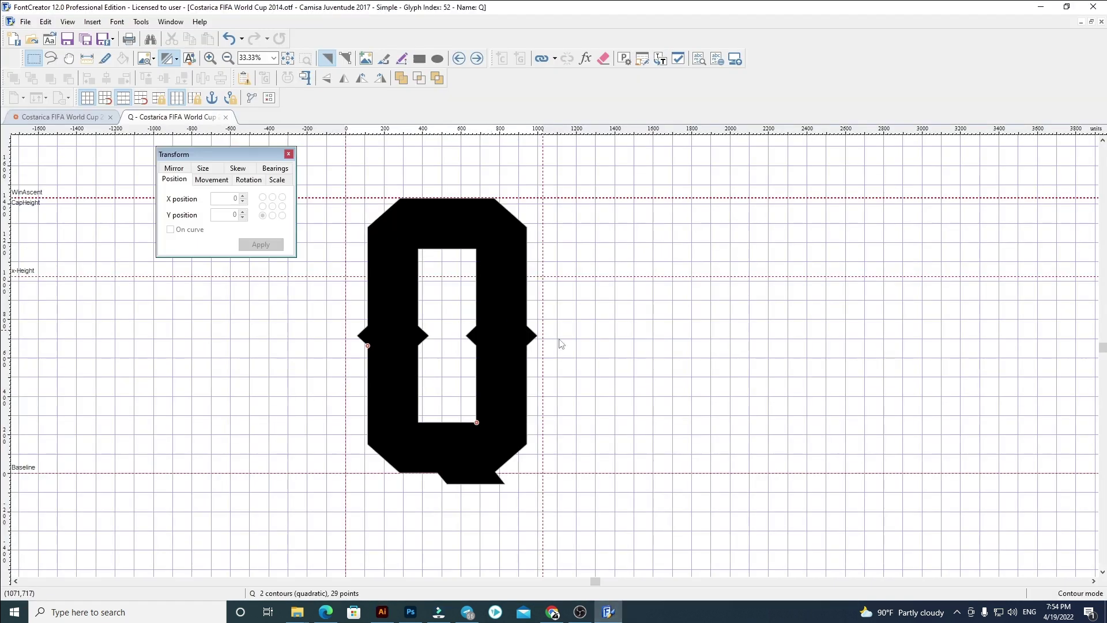
pyautogui.click(476, 58)
pyautogui.hotkey('ctrl', 'a')
pyautogui.press('Delete')
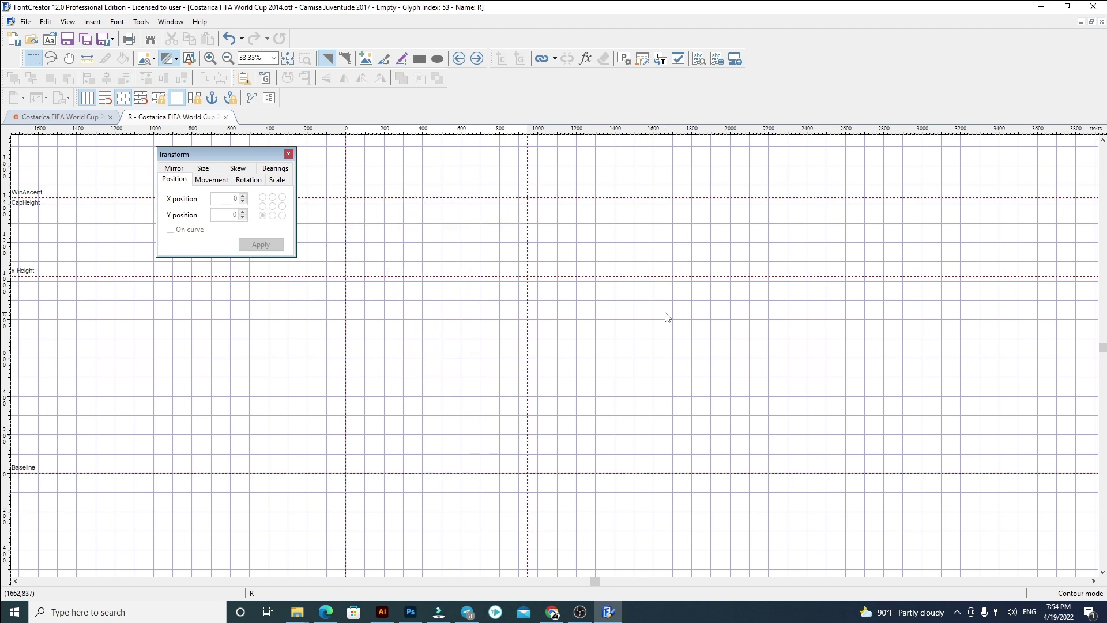
pyautogui.click(103, 114)
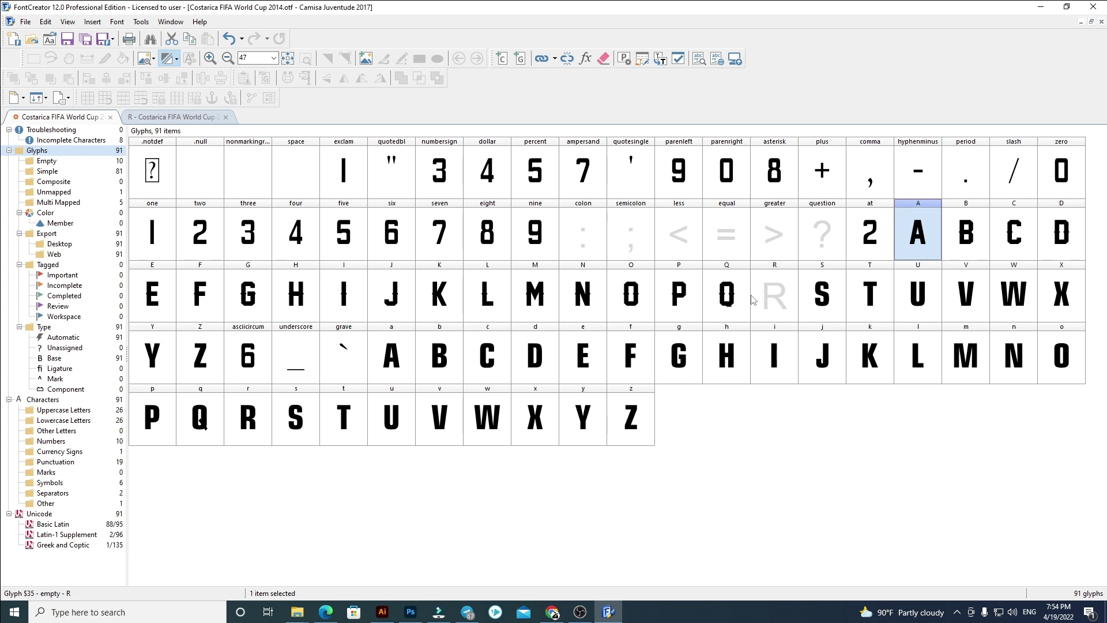
pyautogui.click(774, 294)
pyautogui.doubleClick(727, 294)
pyautogui.scroll(1, 542, 146)
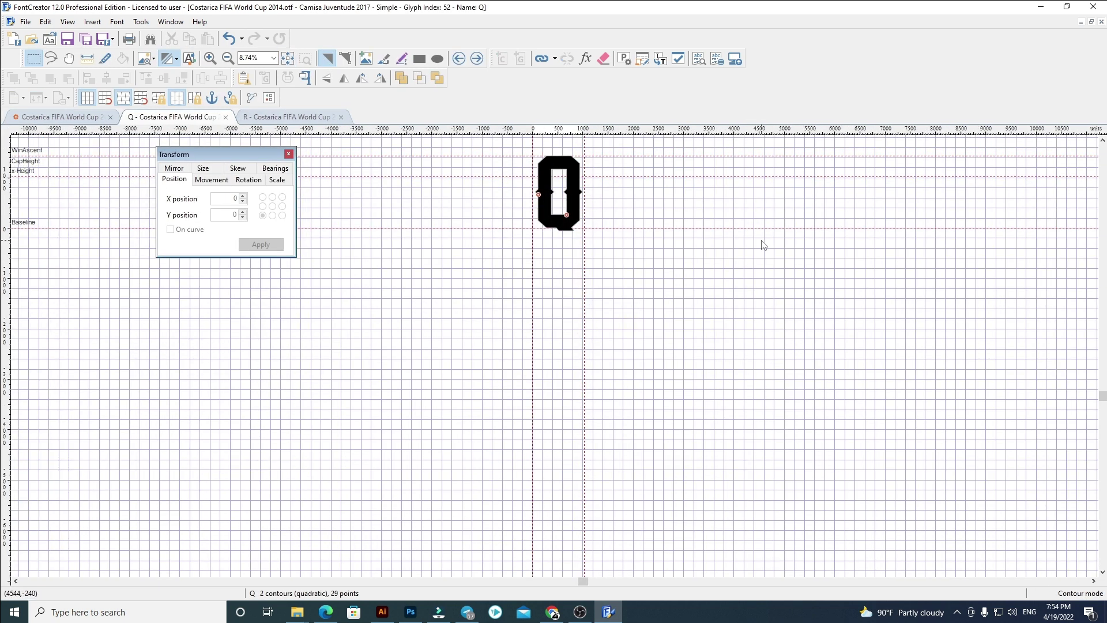
pyautogui.moveTo(652, 193); pyautogui.dragTo(613, 268)
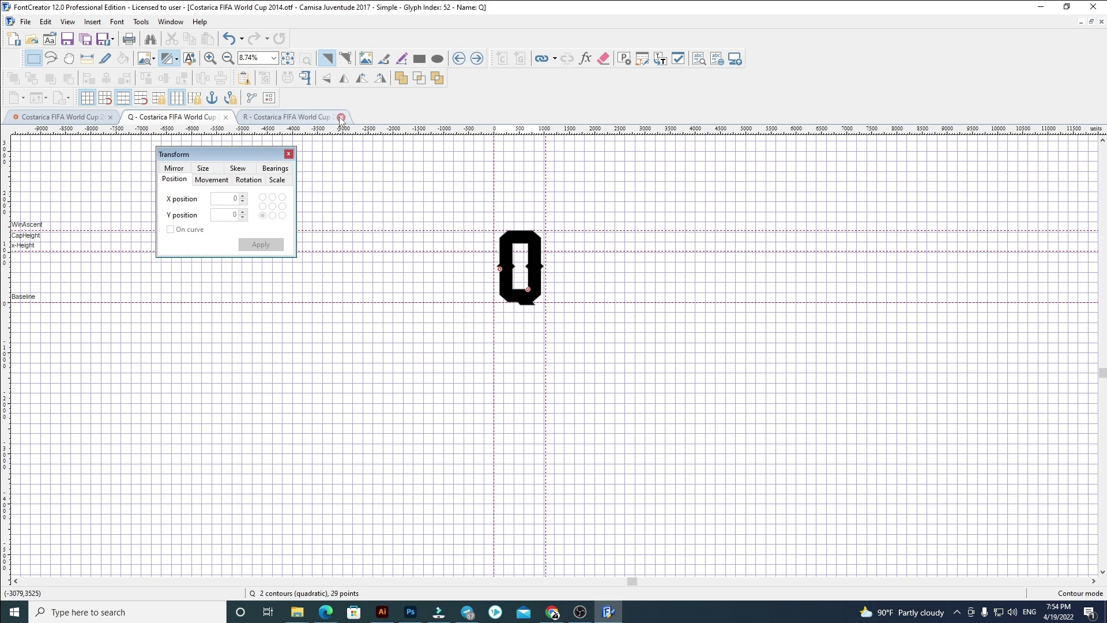
pyautogui.click(340, 117)
pyautogui.hotkey('ctrl', 'a')
pyautogui.press('Delete')
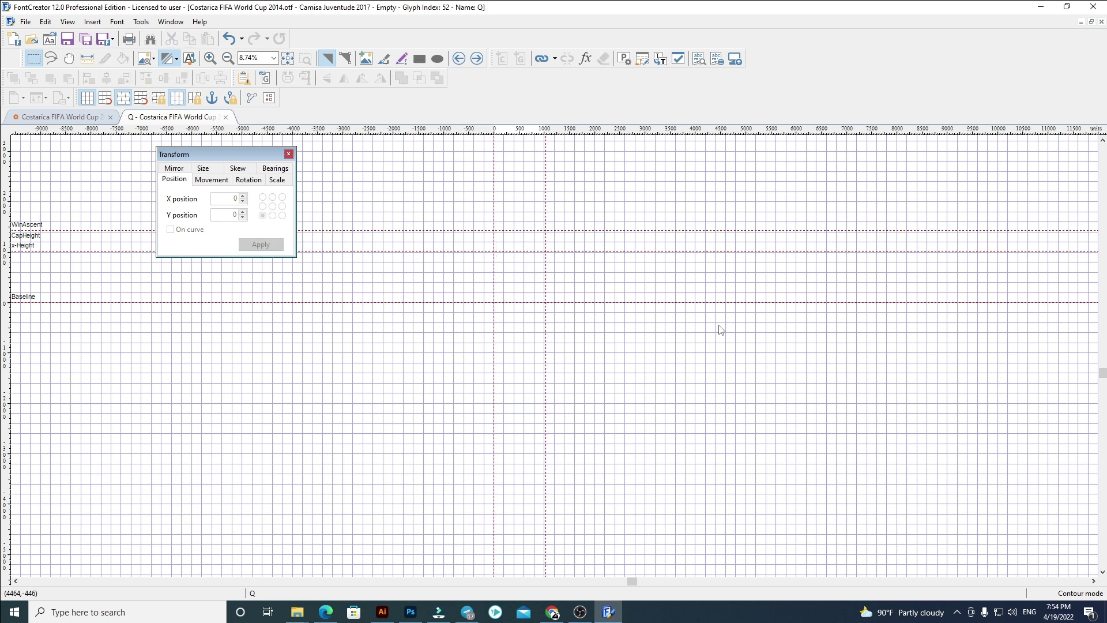
pyautogui.hotkey('ctrl', 'z')
pyautogui.click(226, 117)
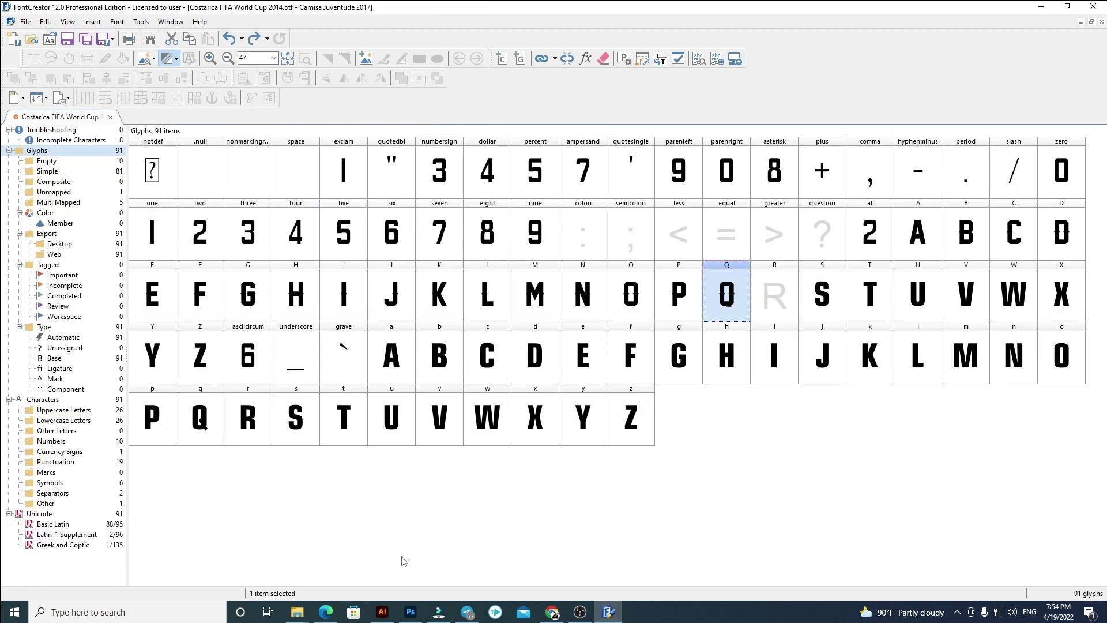
# Open the emptied R glyph for editing, and copy the letters R to Z from the alphabet row in Illustrator
pyautogui.doubleClick(788, 303)
pyautogui.click(382, 611)
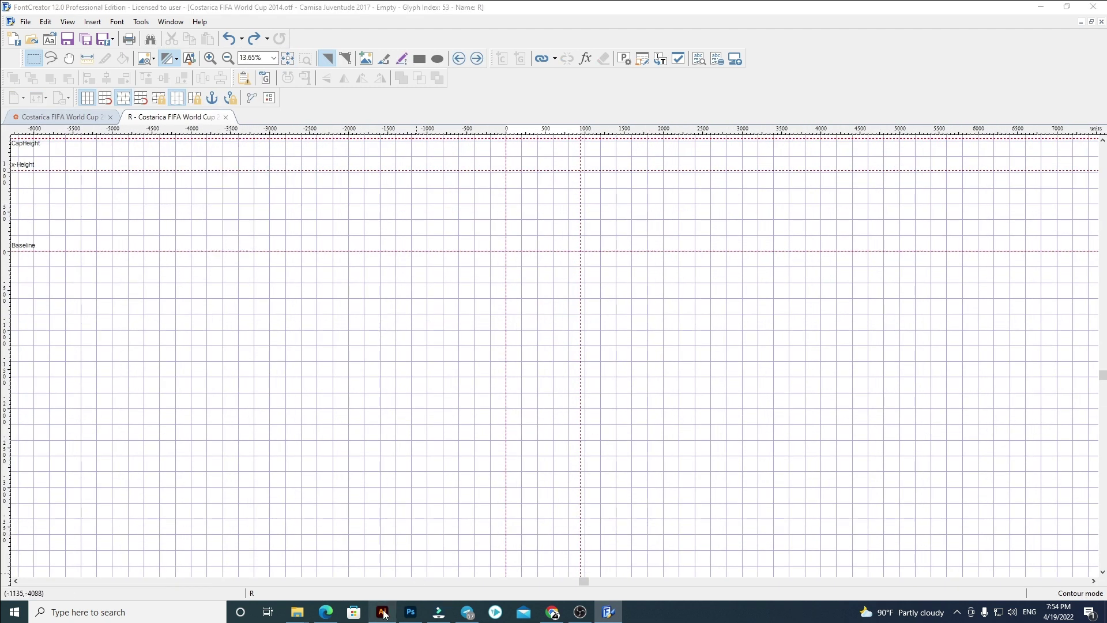
pyautogui.moveTo(311, 201); pyautogui.dragTo(884, 320)
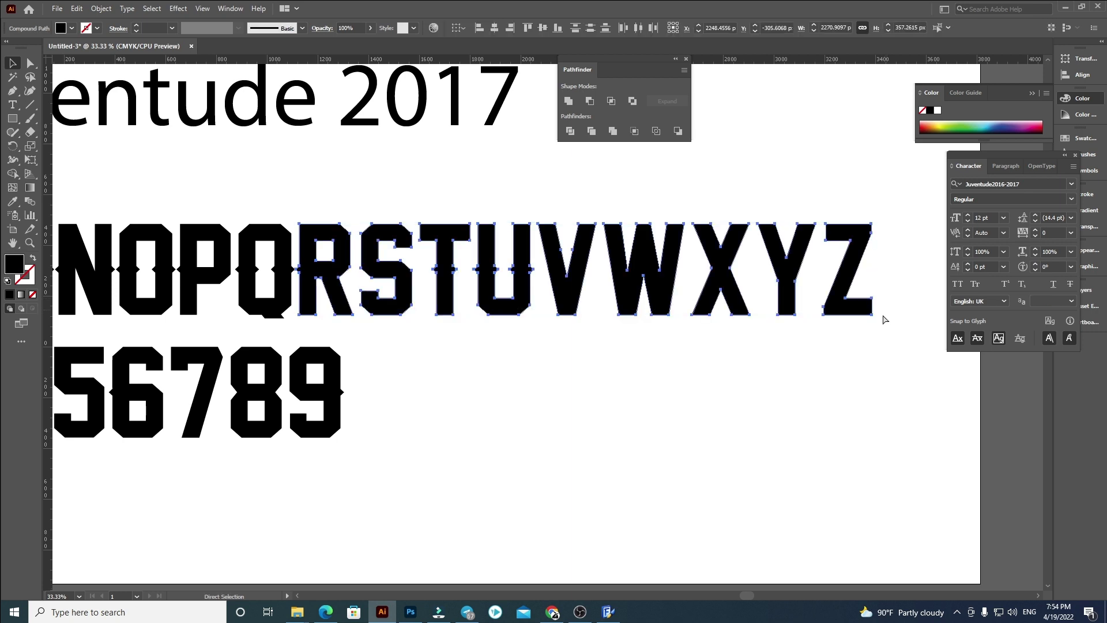
pyautogui.click(720, 443)
# Switch to FontCreator and paste the letters R to Z into the R glyph at X position 60 and Y position 0
pyautogui.click(607, 612)
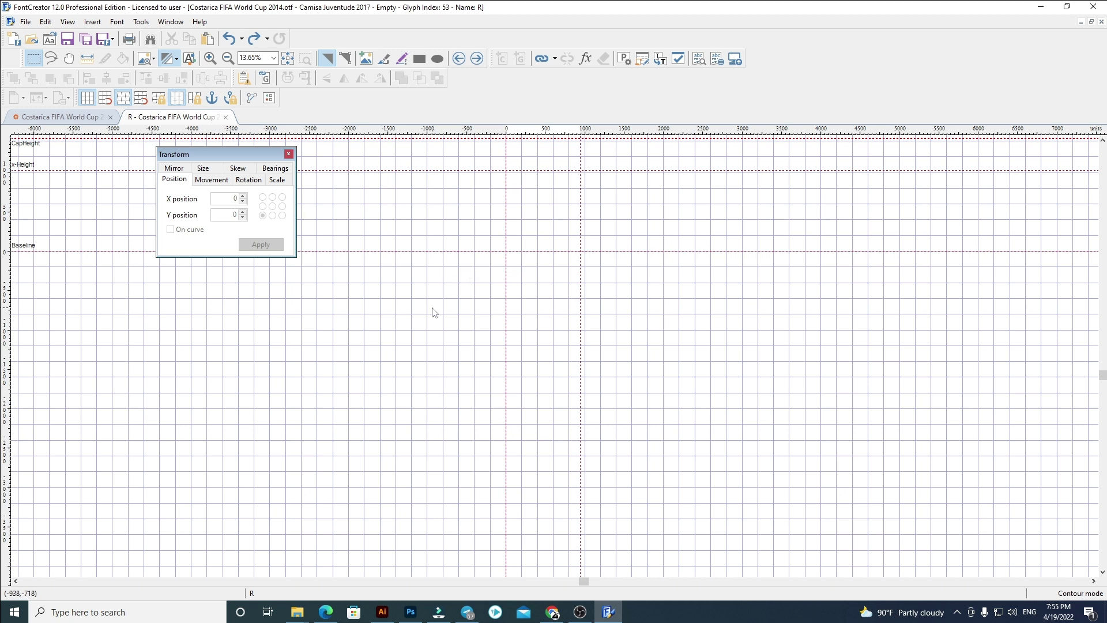
pyautogui.hotkey('ctrl', 'v')
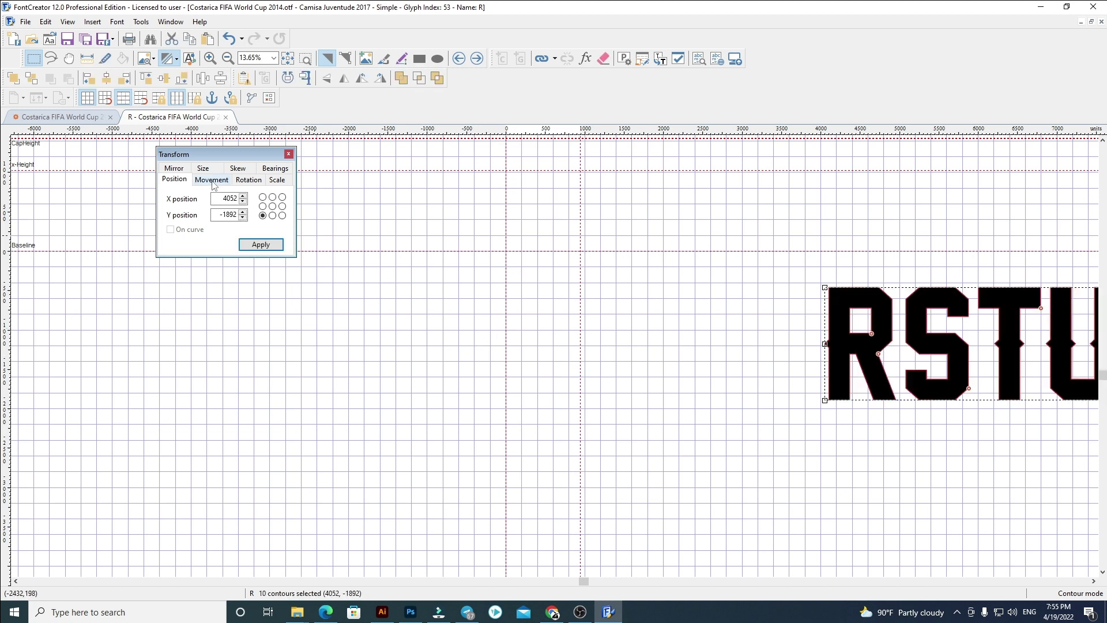
pyautogui.press('Return')
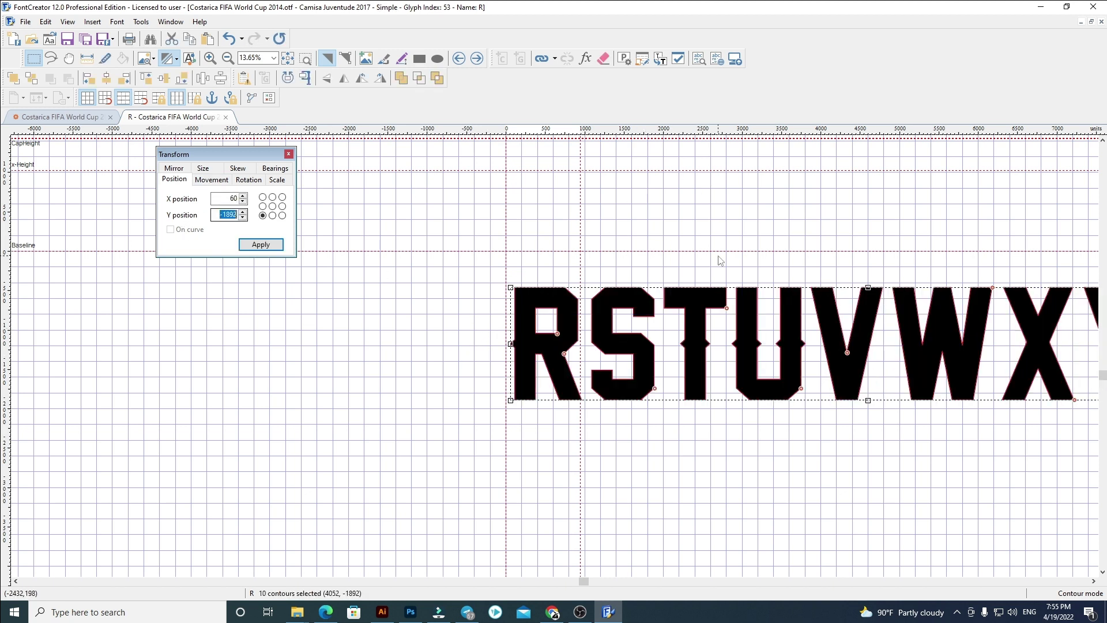
pyautogui.write('0')
pyautogui.press('Return')
# Cut the letters S to Z out of the R glyph, keeping only the R
pyautogui.click(554, 346)
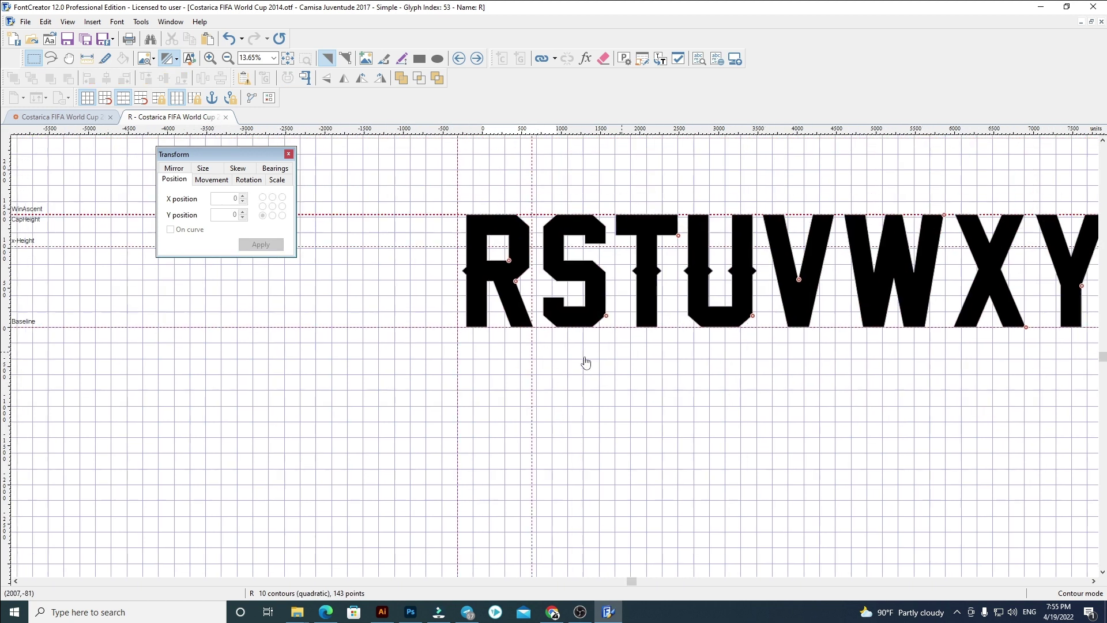
pyautogui.moveTo(1073, 464); pyautogui.dragTo(339, 281)
pyautogui.hotkey('ctrl', 'x')
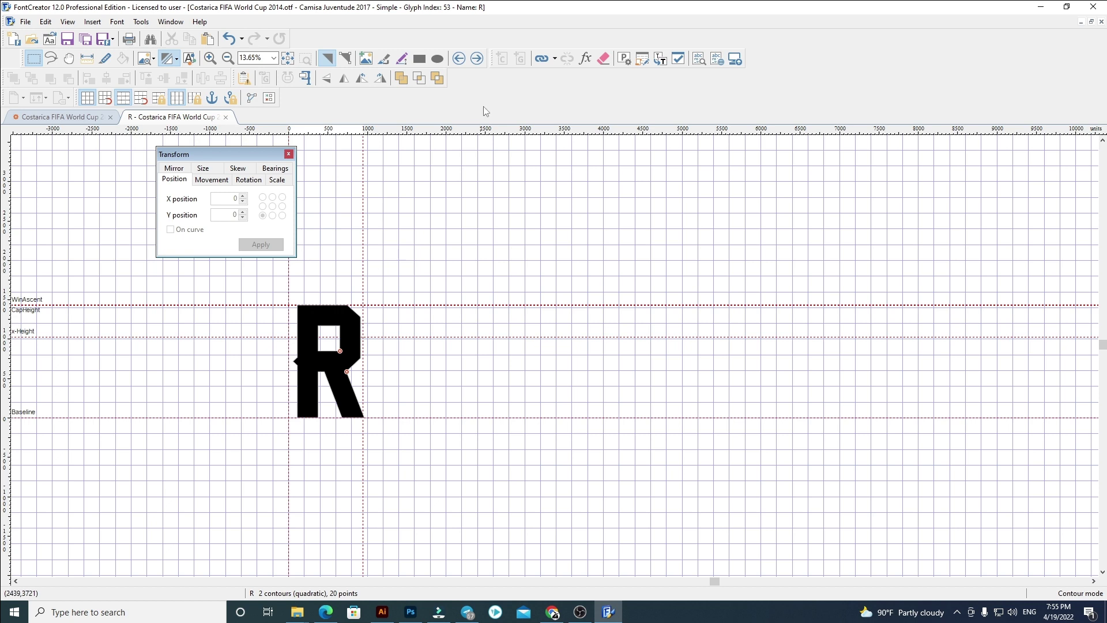
# Replace the S glyph's contours with the cut letters S to Z at X position 60, and cut T to Z out of it
pyautogui.click(475, 60)
pyautogui.hotkey('ctrl', 'a')
pyautogui.press('Delete')
pyautogui.press('Delete')
pyautogui.hotkey('ctrl', 'v')
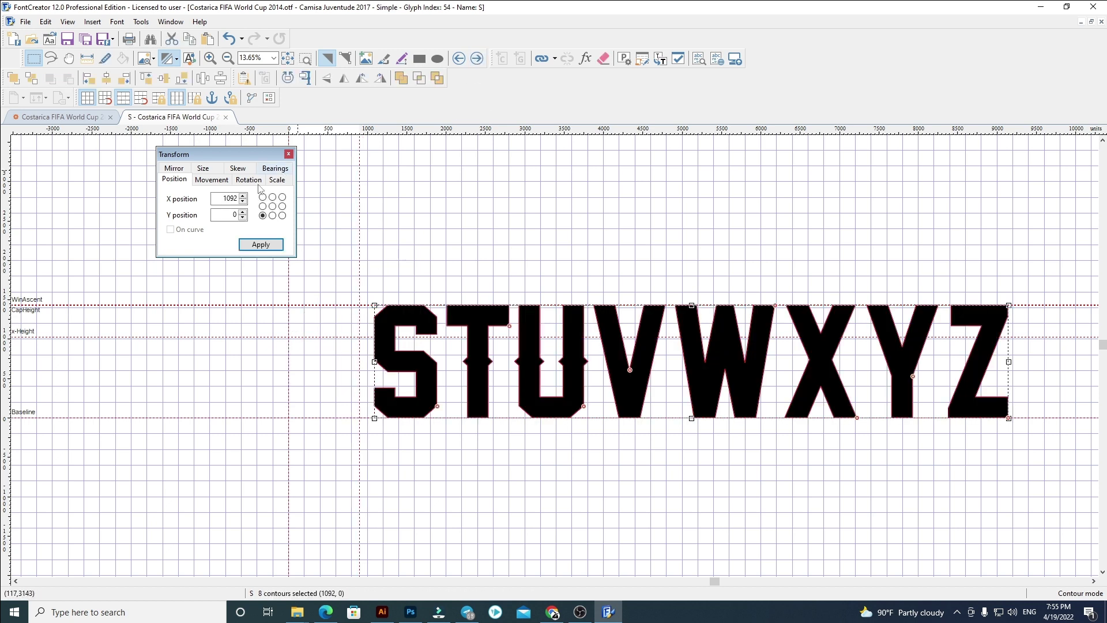
pyautogui.press('Return')
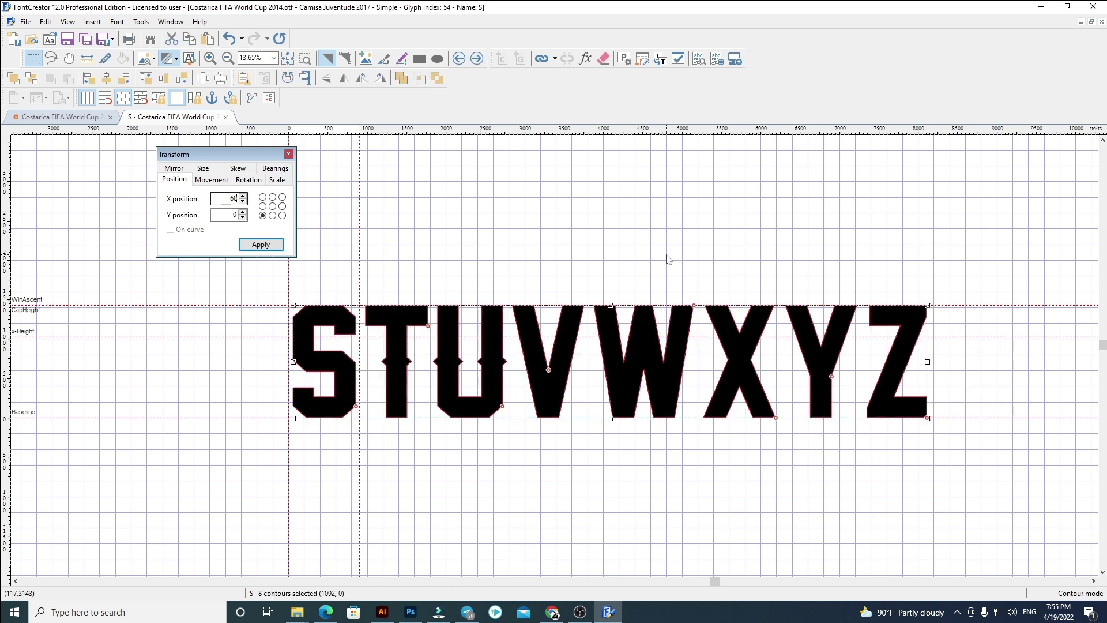
pyautogui.moveTo(996, 466); pyautogui.dragTo(350, 273)
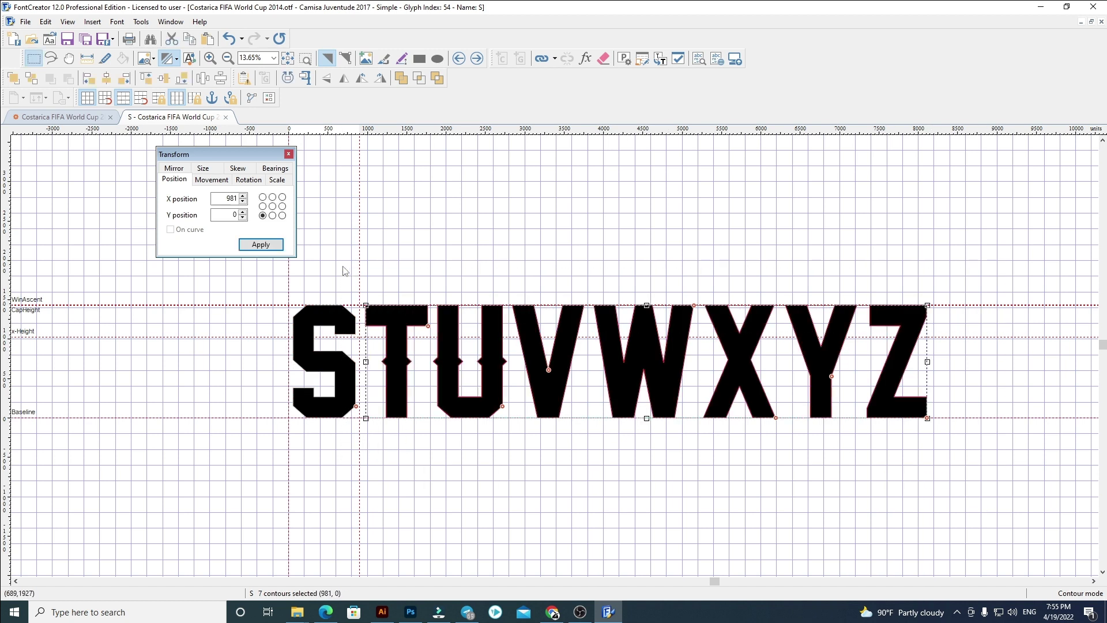
pyautogui.press('Delete')
# Replace the T glyph's contours with the cut letters T to Z at X position 60
pyautogui.click(476, 58)
pyautogui.hotkey('ctrl', 'a')
pyautogui.press('Delete')
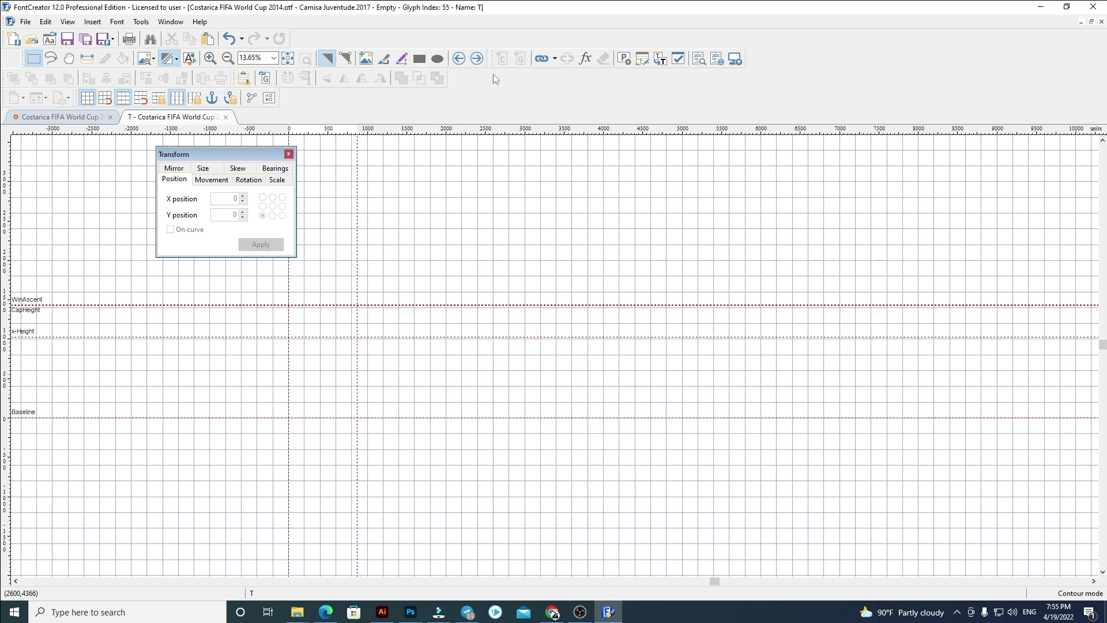
pyautogui.hotkey('ctrl', 'v')
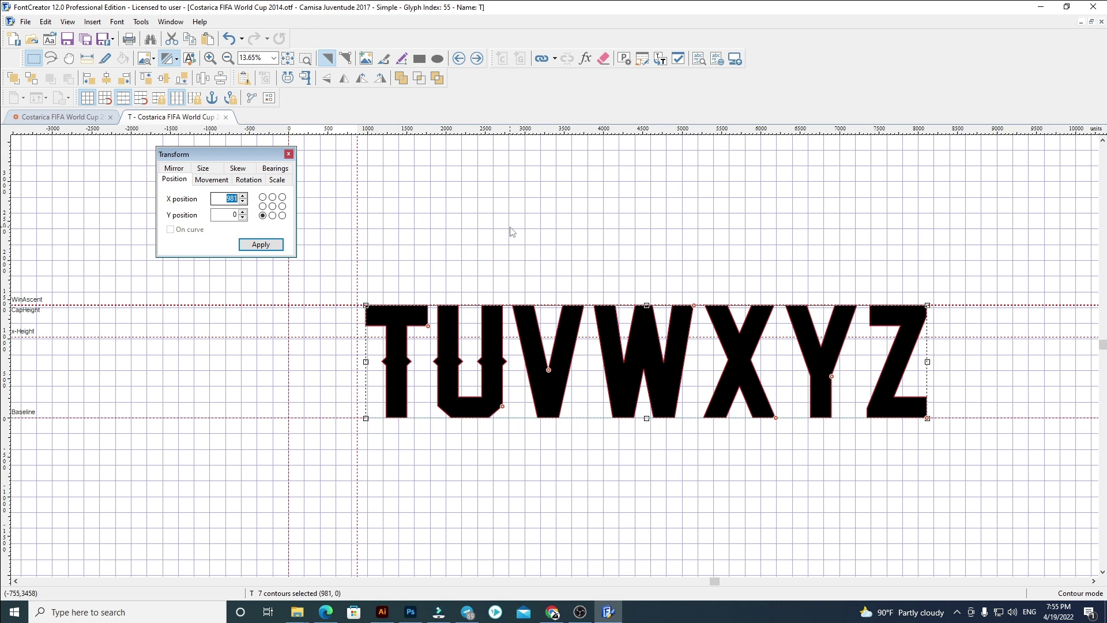
pyautogui.press('Return')
# Cut the letters U to Z out of the T glyph, keeping only the T
pyautogui.click(509, 226)
pyautogui.moveTo(934, 484); pyautogui.dragTo(322, 262)
pyautogui.press('Delete')
# Replace the U glyph's contours with the cut letters U to Z at X position 60
pyautogui.click(474, 62)
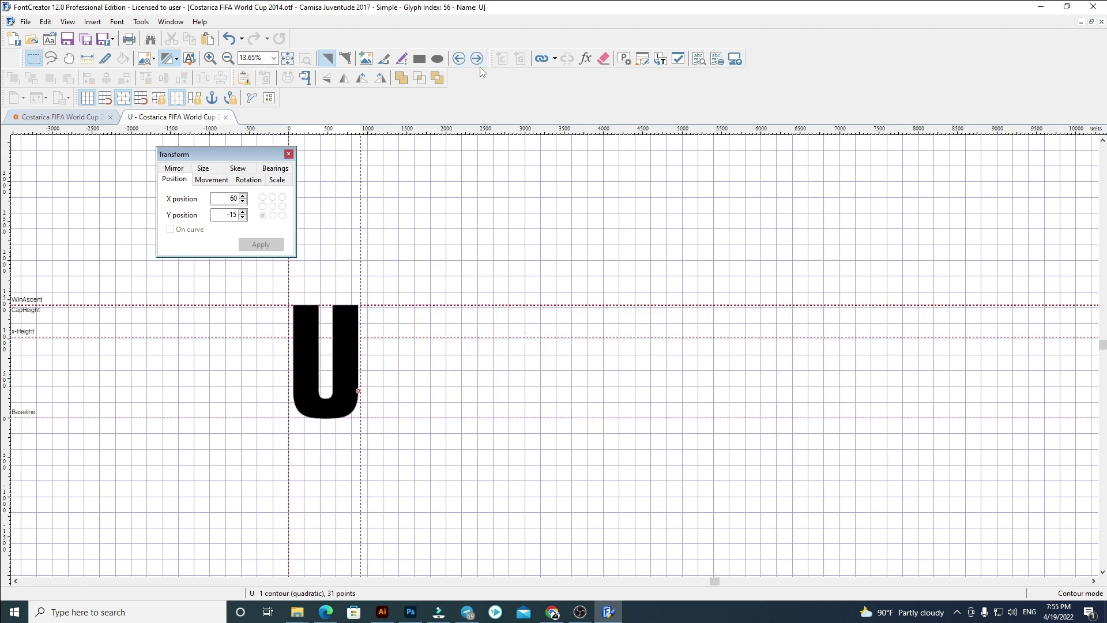
pyautogui.hotkey('ctrl', 'a')
pyautogui.press('Delete')
pyautogui.hotkey('ctrl', 'v')
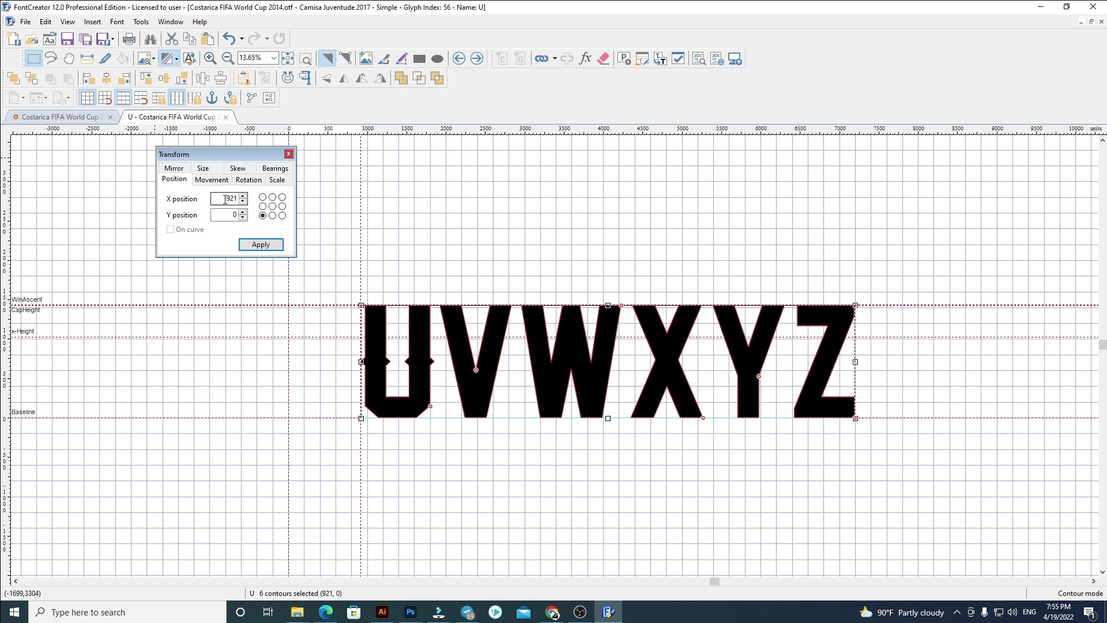
pyautogui.write('60')
pyautogui.press('Return')
pyautogui.click(641, 212)
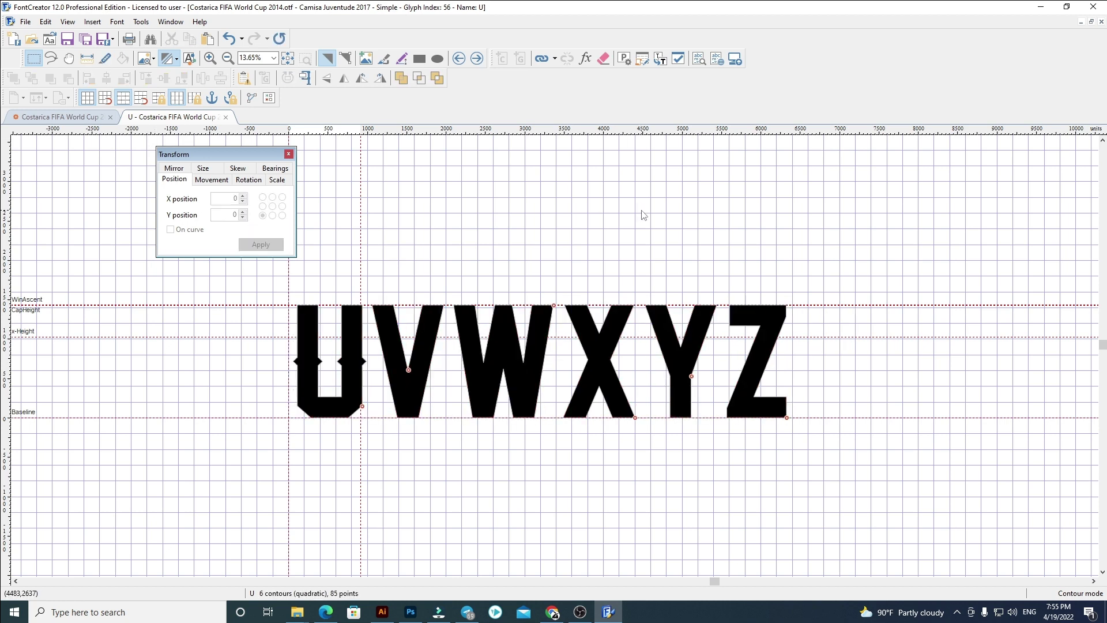
# Move the U glyph's right bearing line just past the U and cut the letters V to Z out of the glyph
pyautogui.scroll(3, 260, 325)
pyautogui.scroll(-1, 440, 257)
pyautogui.moveTo(412, 239); pyautogui.dragTo(1018, 491)
pyautogui.press('Delete')
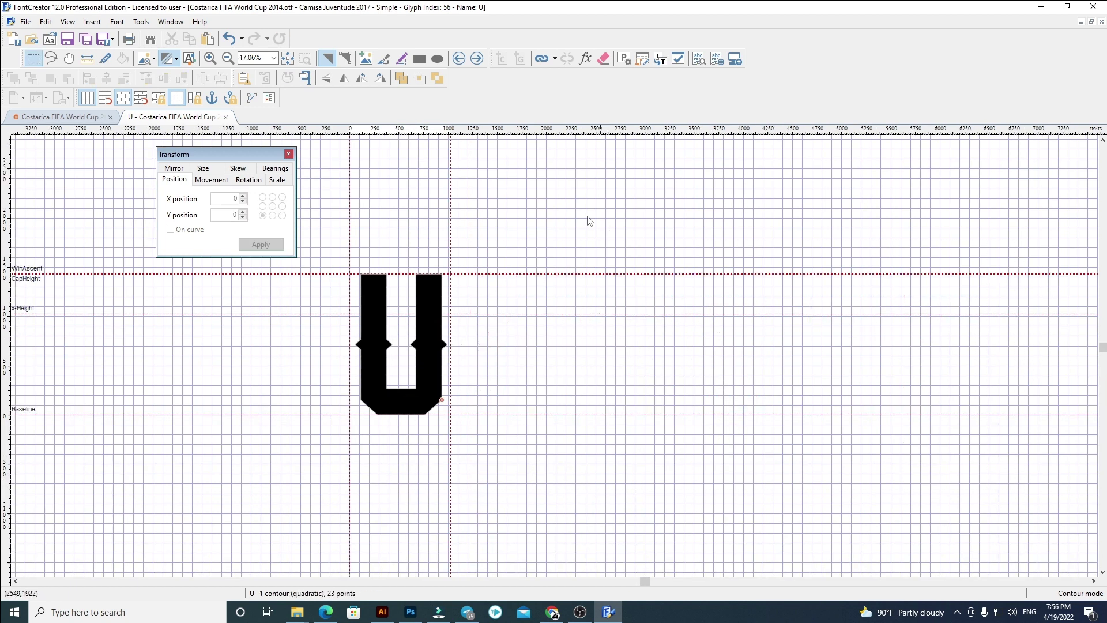
# Replace the V glyph's contours with the cut letters V to Z at X position 60, and cut W to Z out of it
pyautogui.click(476, 60)
pyautogui.hotkey('ctrl', 'a')
pyautogui.press('Delete')
pyautogui.hotkey('ctrl', 'v')
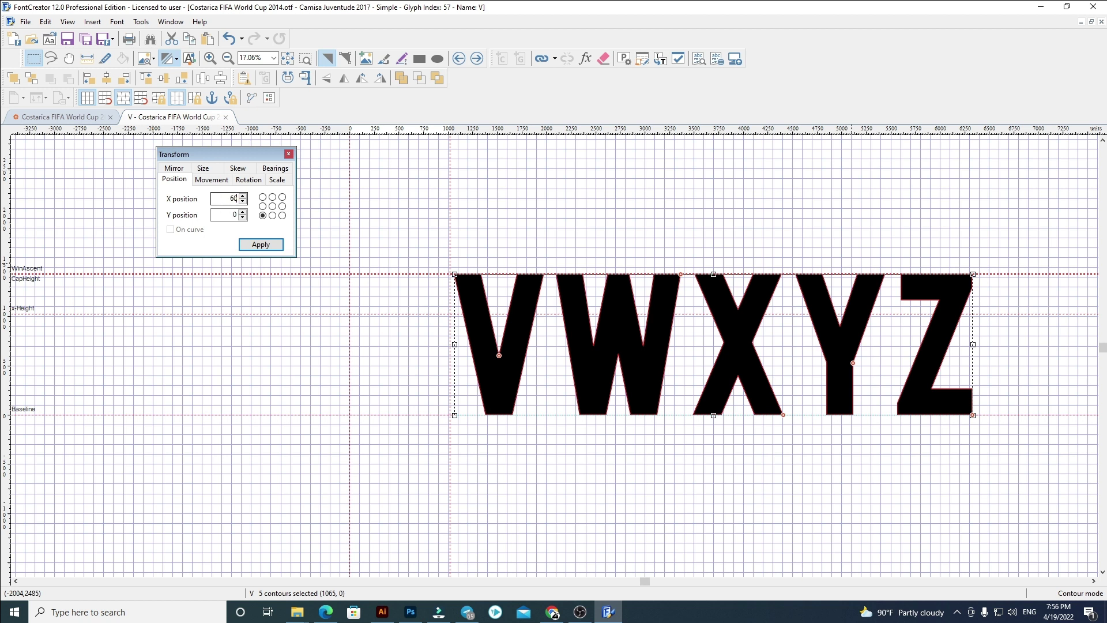
pyautogui.press('Return')
pyautogui.click(489, 225)
pyautogui.moveTo(905, 462); pyautogui.dragTo(413, 234)
pyautogui.press('Delete')
# Replace the W glyph's contours with the cut letters W to Z at X position 60
pyautogui.click(476, 59)
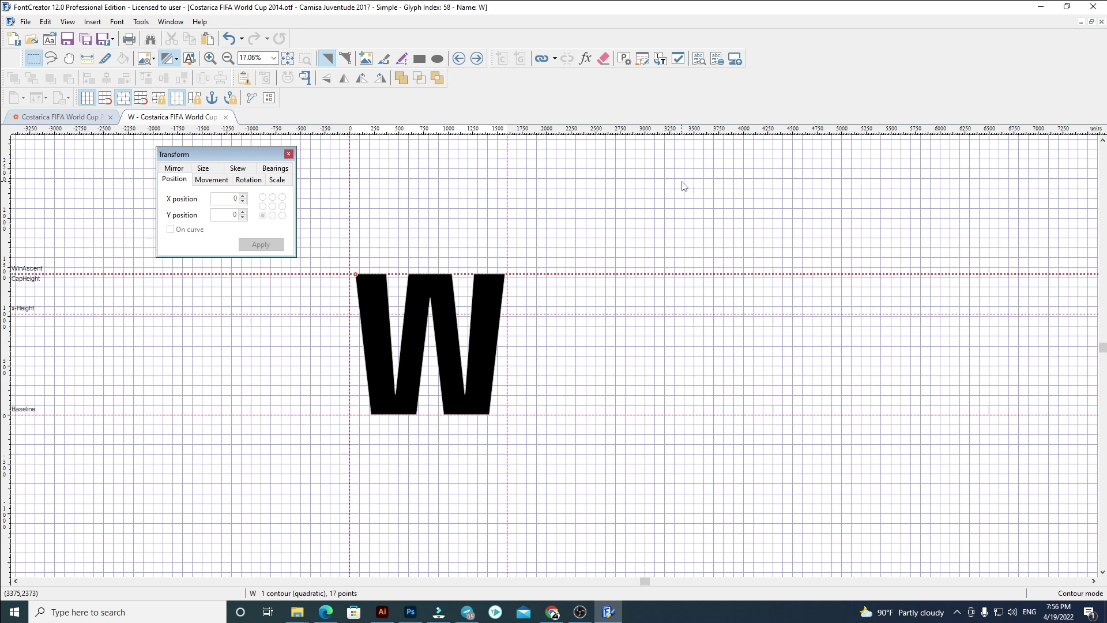
pyautogui.hotkey('ctrl', 'a')
pyautogui.hotkey('ctrl', 'v')
pyautogui.doubleClick(234, 199)
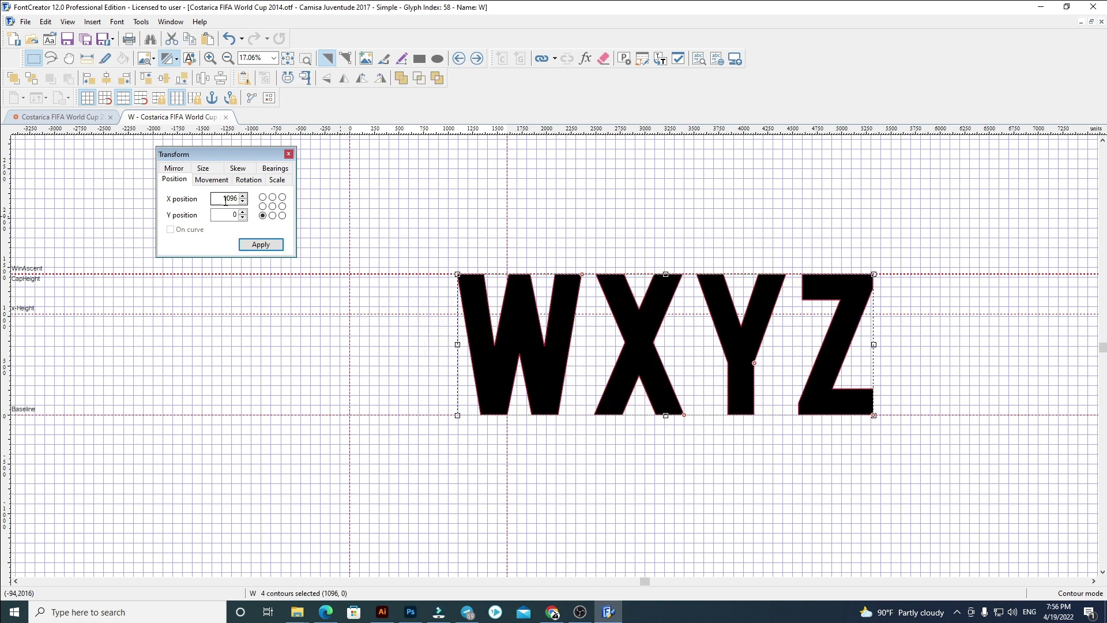
pyautogui.write('60')
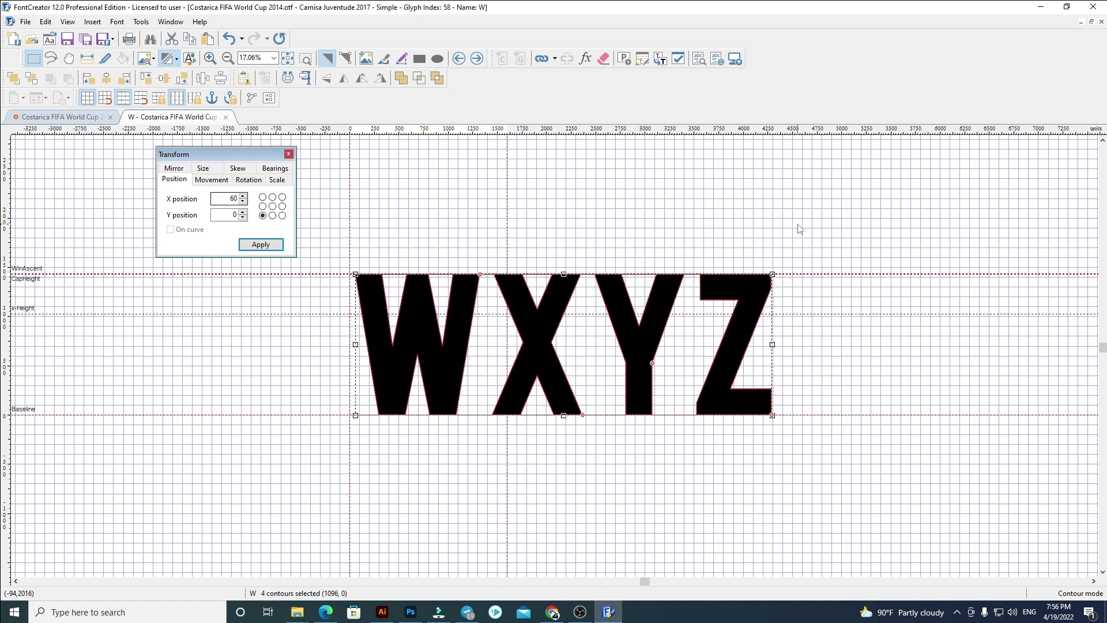
# Pull the W glyph's right bearing line in beside the W and cut the letters X to Z out of the glyph
pyautogui.click(489, 263)
pyautogui.moveTo(506, 257); pyautogui.dragTo(894, 453)
pyautogui.hotkey('ctrl', 'x')
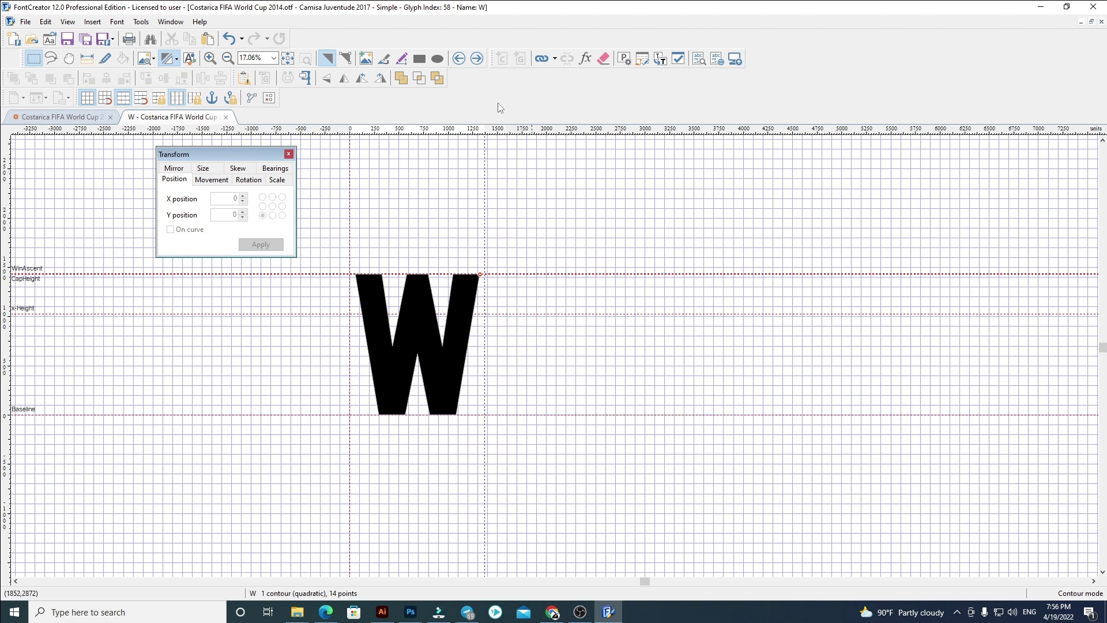
# Replace the X glyph's contours with the cut letters X to Z at X position 60, and cut Y and Z out of it
pyautogui.click(477, 59)
pyautogui.hotkey('ctrl', 'a')
pyautogui.hotkey('ctrl', 'v')
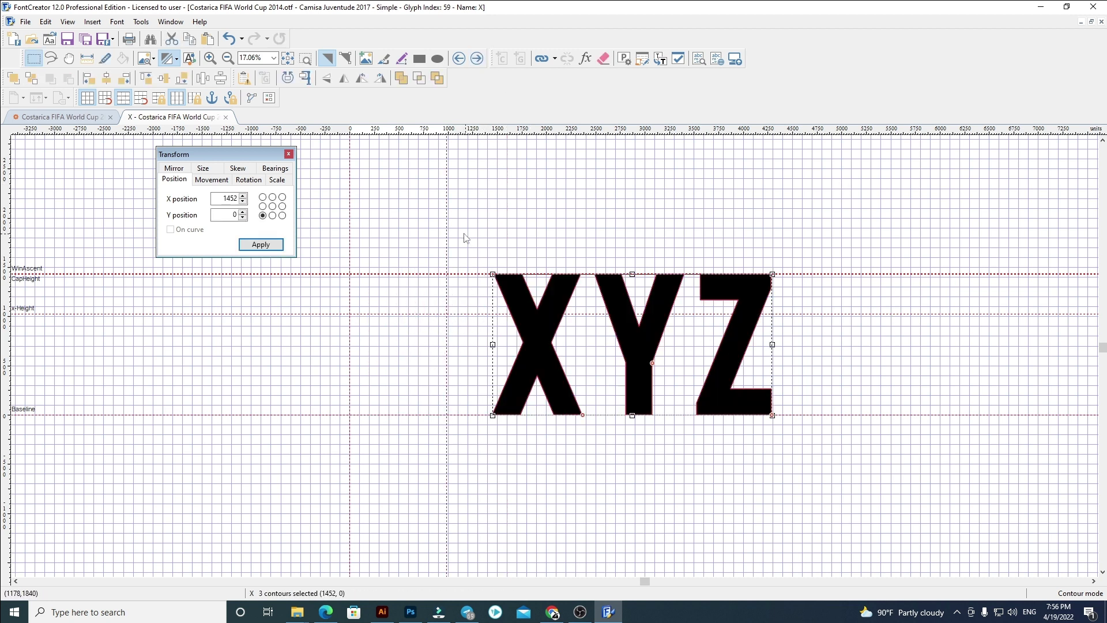
pyautogui.click(234, 198)
pyautogui.write('60')
pyautogui.press('Return')
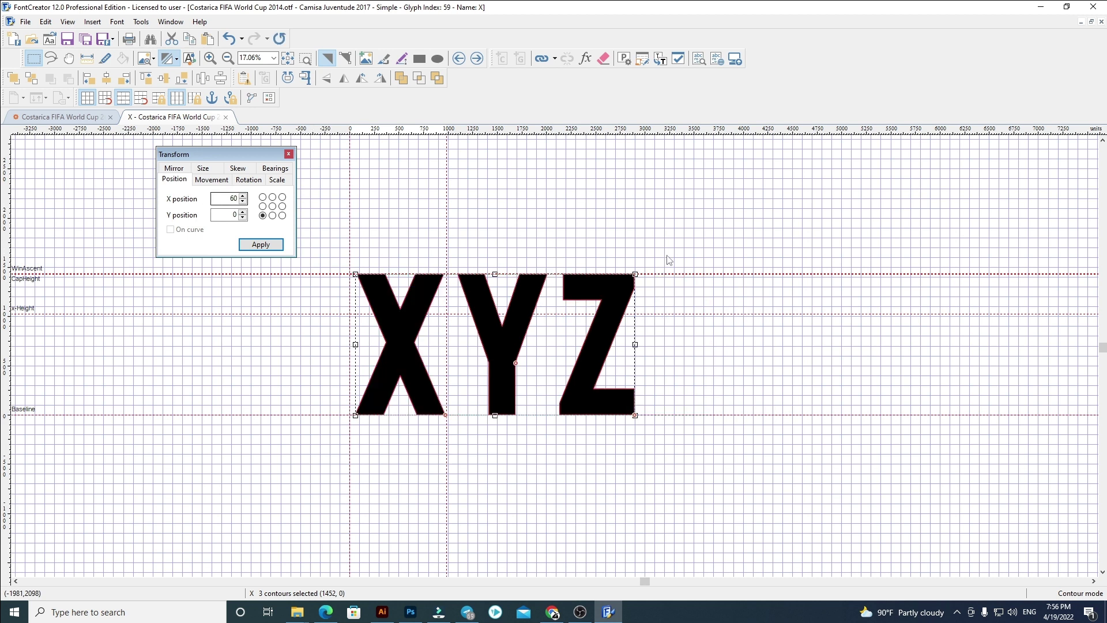
pyautogui.click(501, 260)
pyautogui.moveTo(812, 447); pyautogui.dragTo(414, 222)
pyautogui.press('Delete')
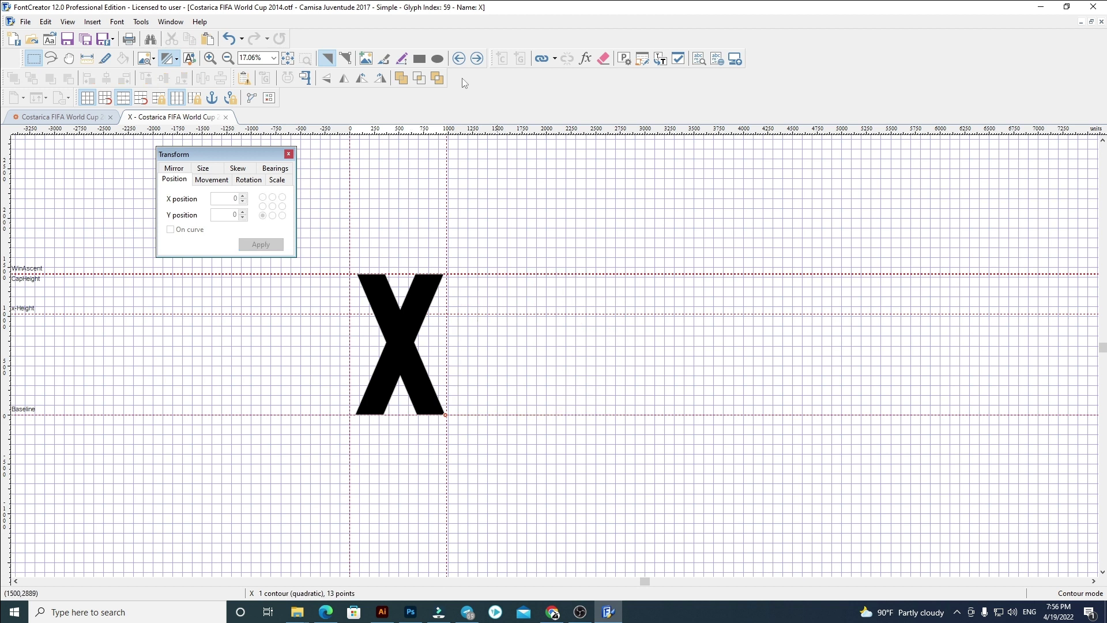
# Replace the Y glyph's contours with the cut letters Y and Z at X position 60, and cut the Z out of it
pyautogui.click(477, 58)
pyautogui.hotkey('ctrl', 'a')
pyautogui.press('Delete')
pyautogui.hotkey('ctrl', 'v')
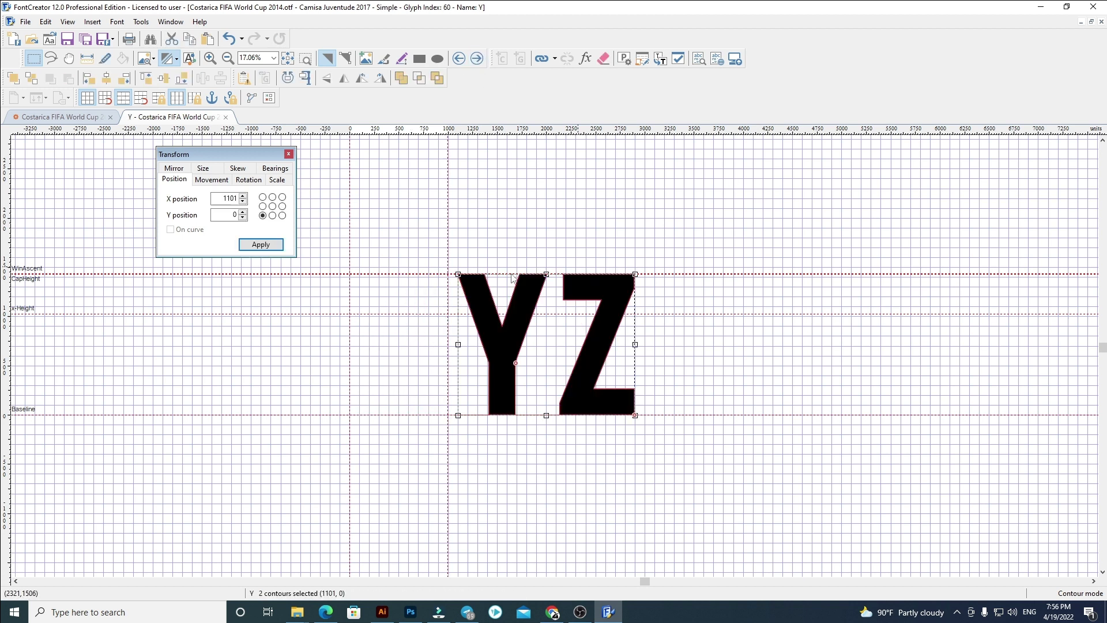
pyautogui.doubleClick(229, 198)
pyautogui.press('Return')
pyautogui.click(902, 291)
pyautogui.moveTo(685, 483); pyautogui.dragTo(426, 244)
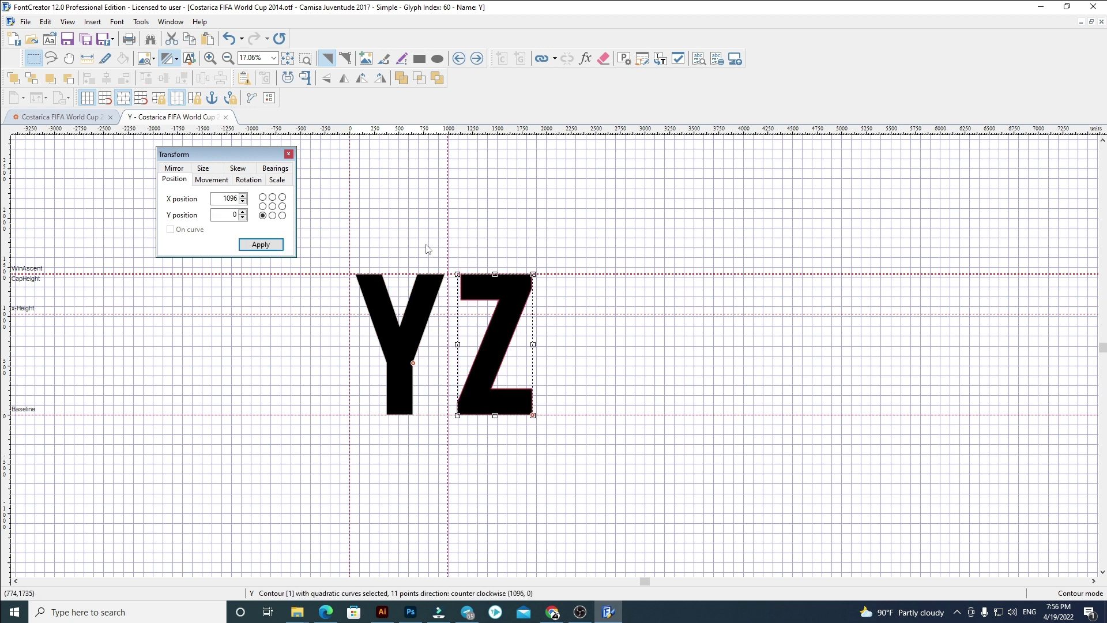
pyautogui.hotkey('ctrl', 'x')
# Replace the Z glyph's contours with the cut letter Z at X position 60
pyautogui.click(477, 58)
pyautogui.hotkey('ctrl', 'a')
pyautogui.press('Delete')
pyautogui.hotkey('ctrl', 'v')
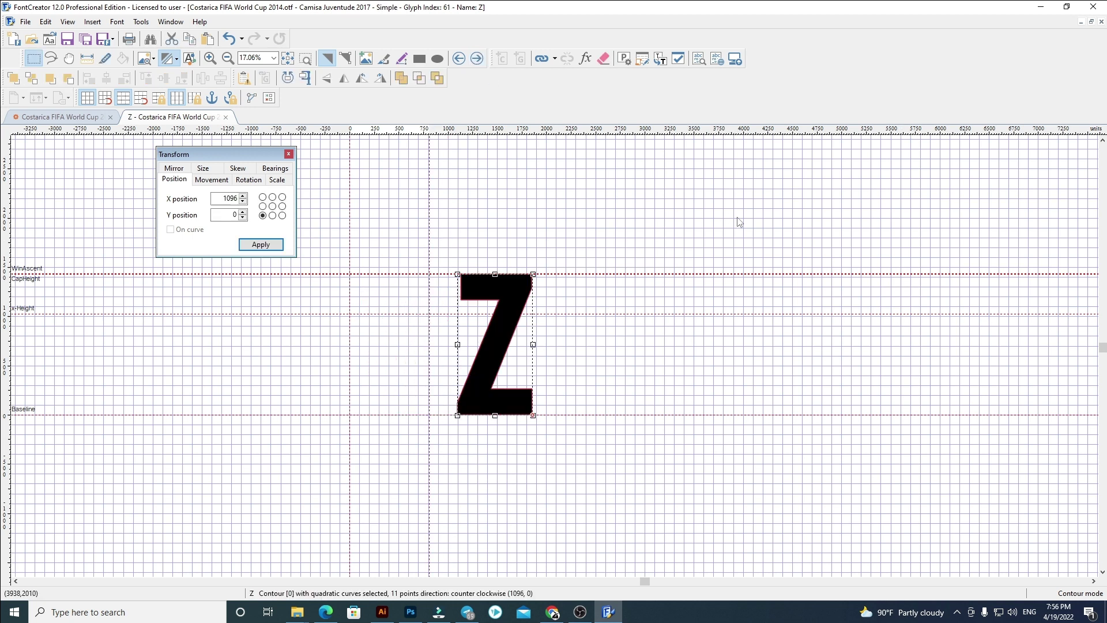
pyautogui.write('5')
pyautogui.press('Return')
pyautogui.click(885, 289)
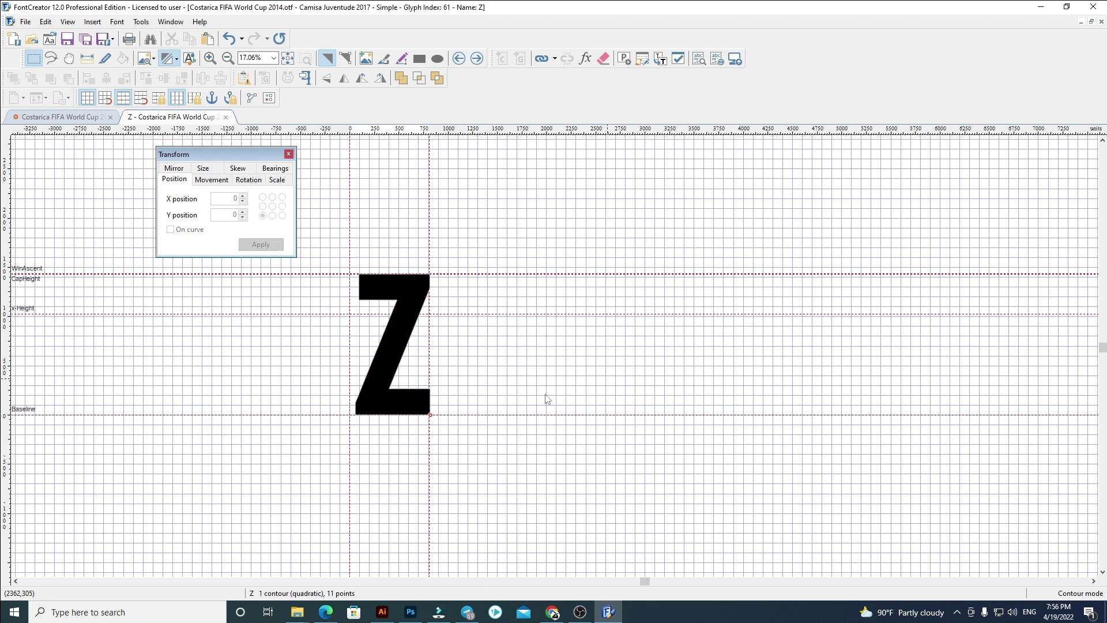
# Move the Z glyph's right bearing line slightly past the letter and close the glyph
pyautogui.scroll(2, 442, 394)
pyautogui.moveTo(418, 355); pyautogui.dragTo(425, 354)
pyautogui.scroll(-1, 588, 366)
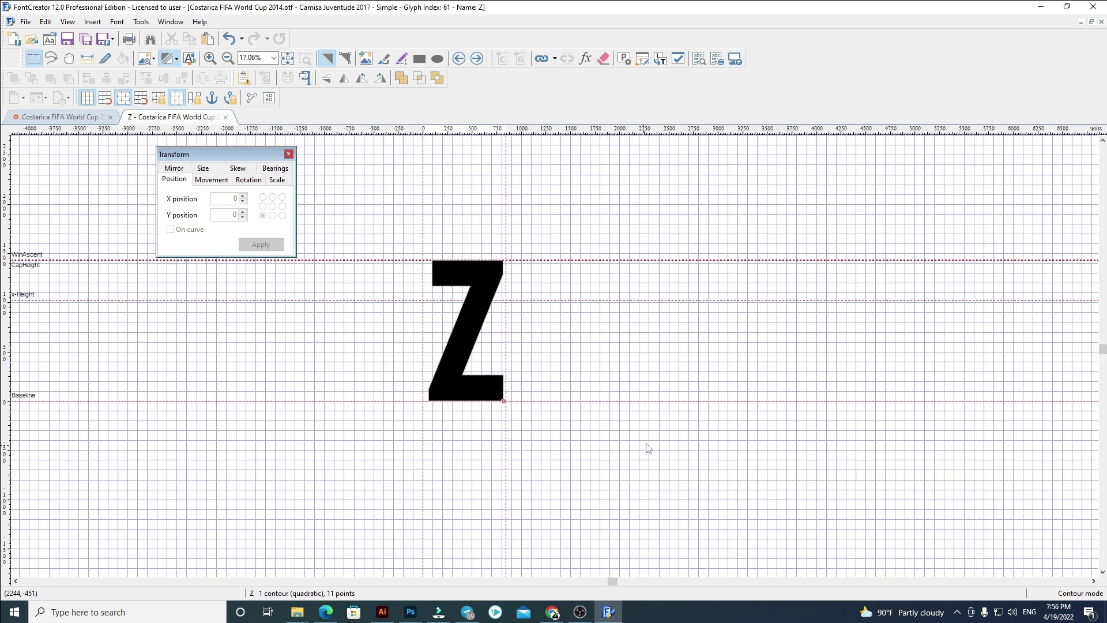
pyautogui.click(225, 118)
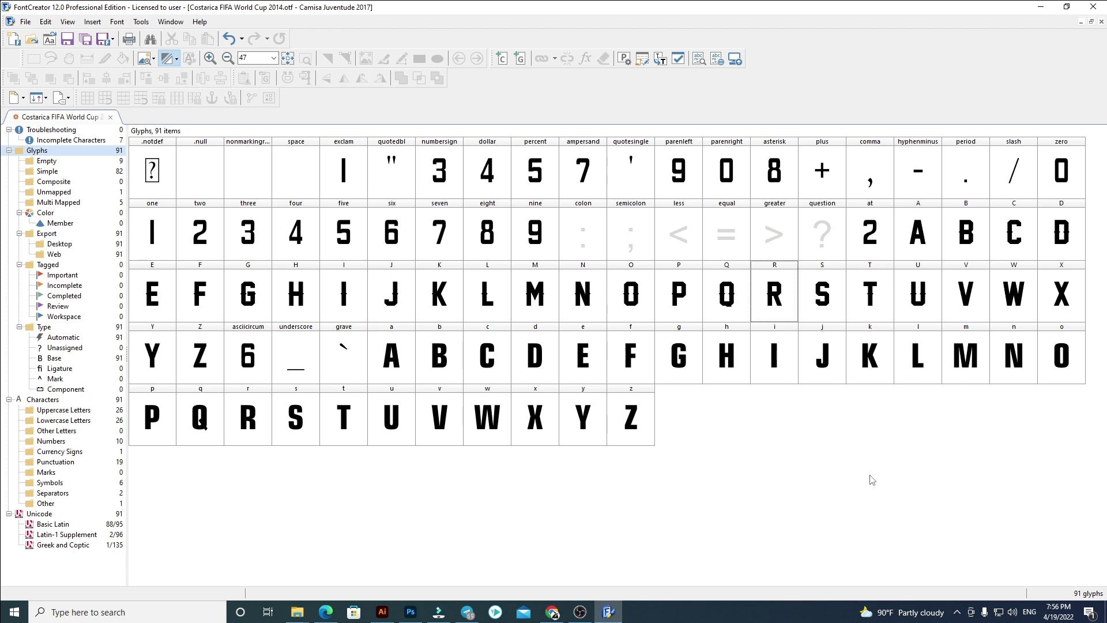
# Open the zero glyph from the glyph overview and delete its existing contours
pyautogui.doubleClick(1064, 175)
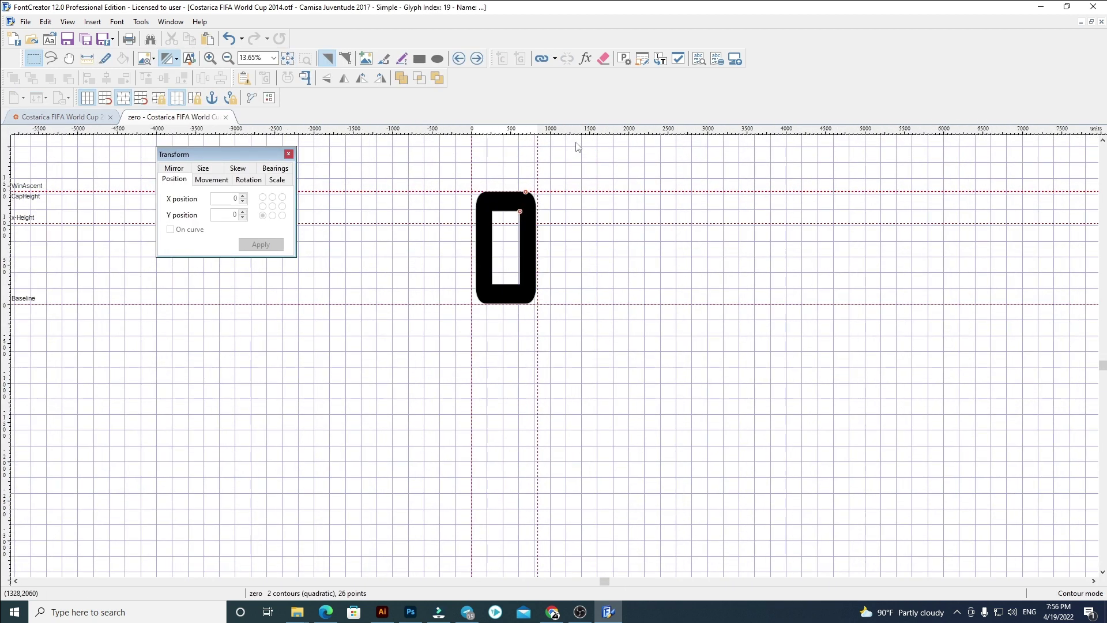
pyautogui.moveTo(602, 206); pyautogui.dragTo(589, 259)
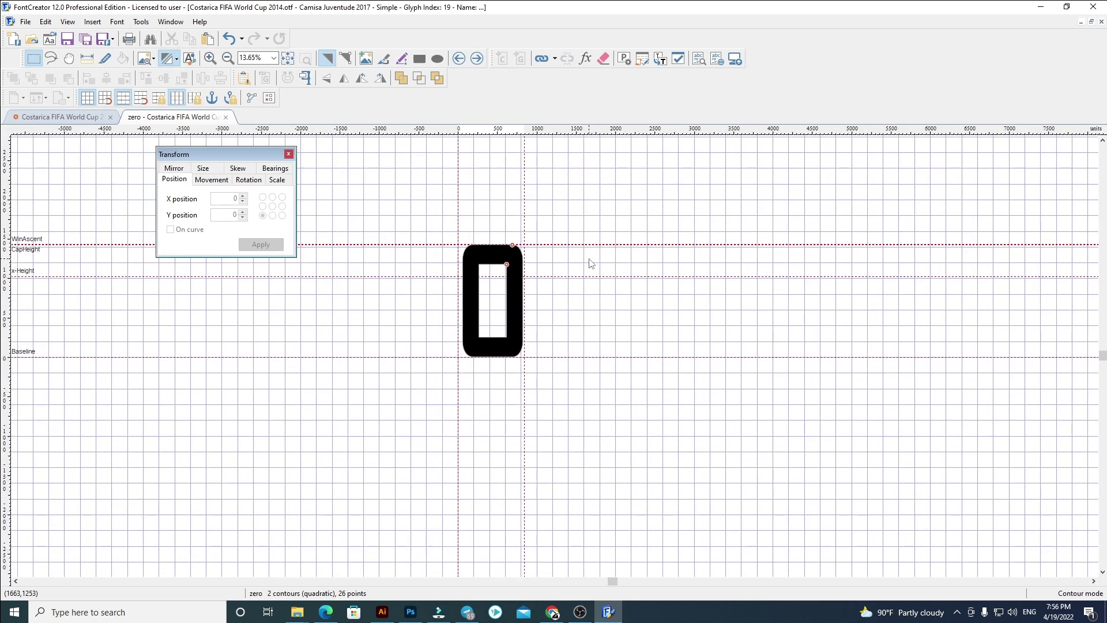
pyautogui.hotkey('ctrl', 'a')
pyautogui.press('Delete')
# Switch to Illustrator and copy the row of digits 0 to 9
pyautogui.click(382, 611)
pyautogui.moveTo(401, 390); pyautogui.dragTo(820, 349)
pyautogui.moveTo(896, 438); pyautogui.dragTo(178, 299)
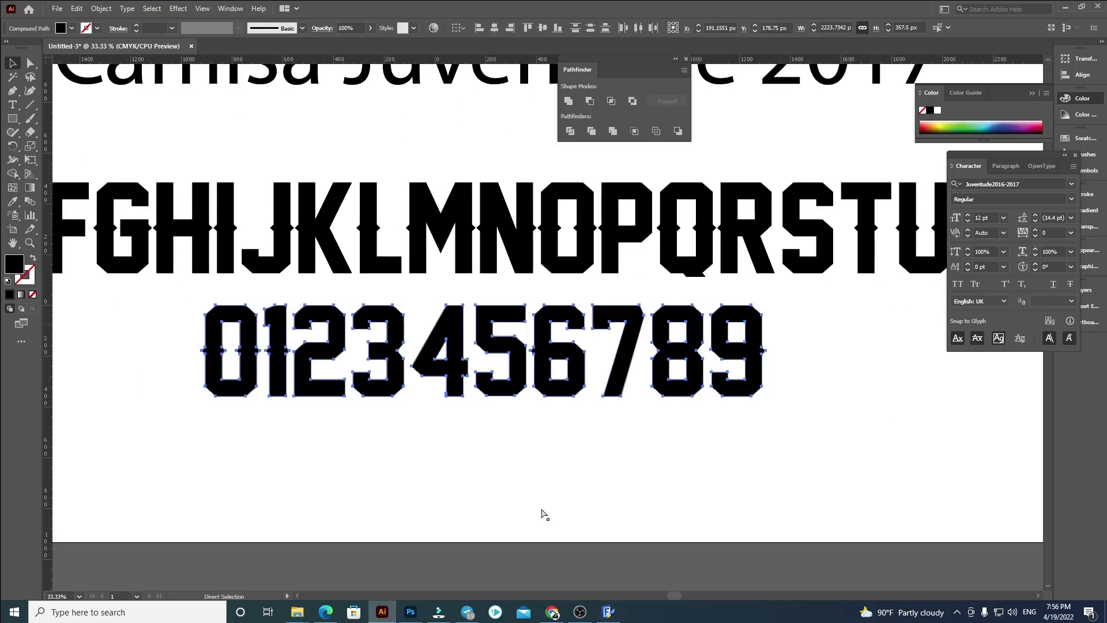
pyautogui.press('v')
pyautogui.click(624, 544)
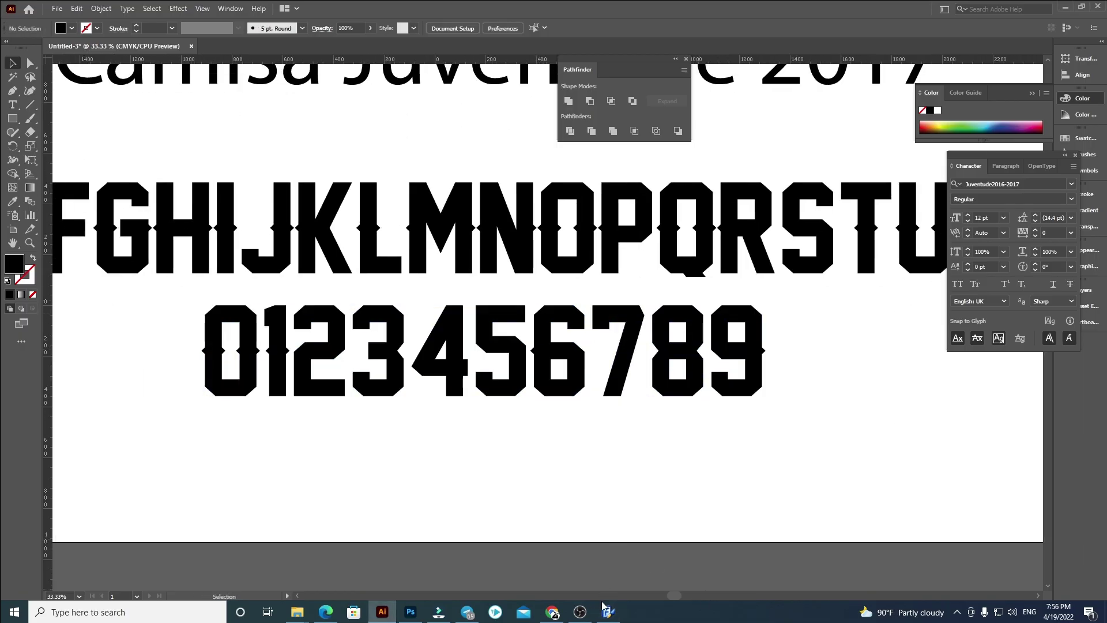
# Switch back to FontCreator and paste the digits 0 to 9 into the zero glyph at X position 60 and Y position 0
pyautogui.click(606, 611)
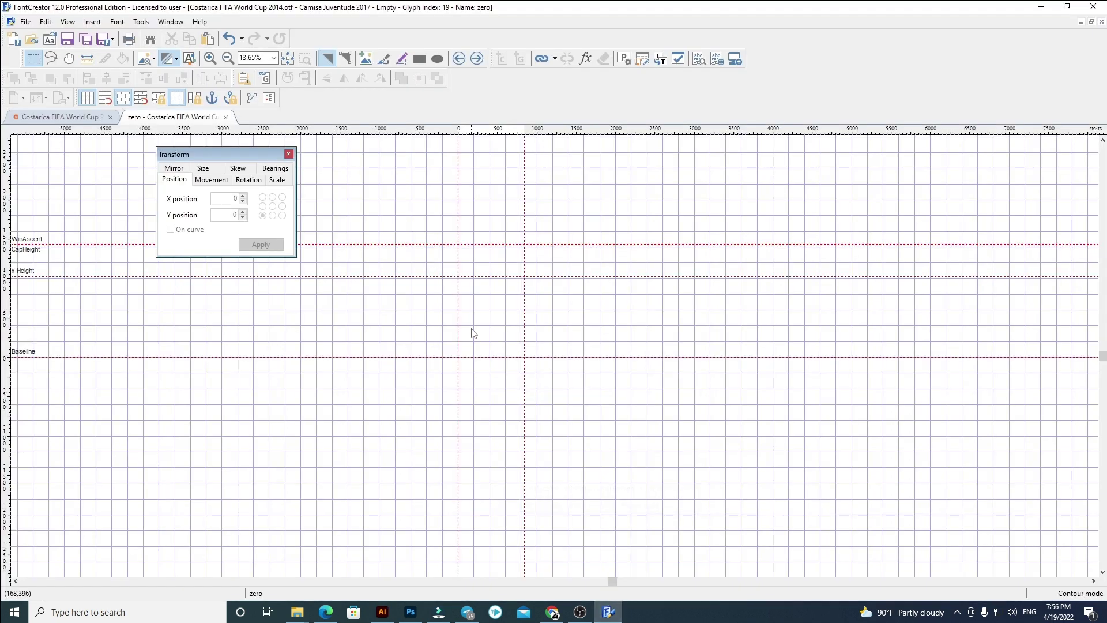
pyautogui.hotkey('ctrl', 'v')
pyautogui.moveTo(217, 217); pyautogui.dragTo(636, 263)
pyautogui.write('0')
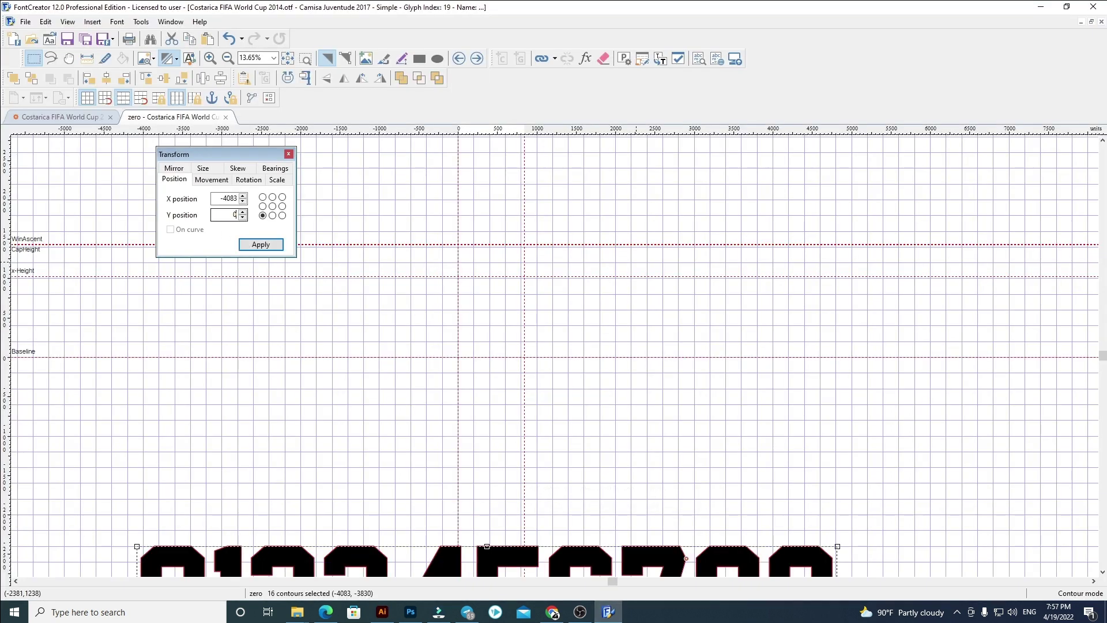
pyautogui.press('Return')
pyautogui.doubleClick(224, 197)
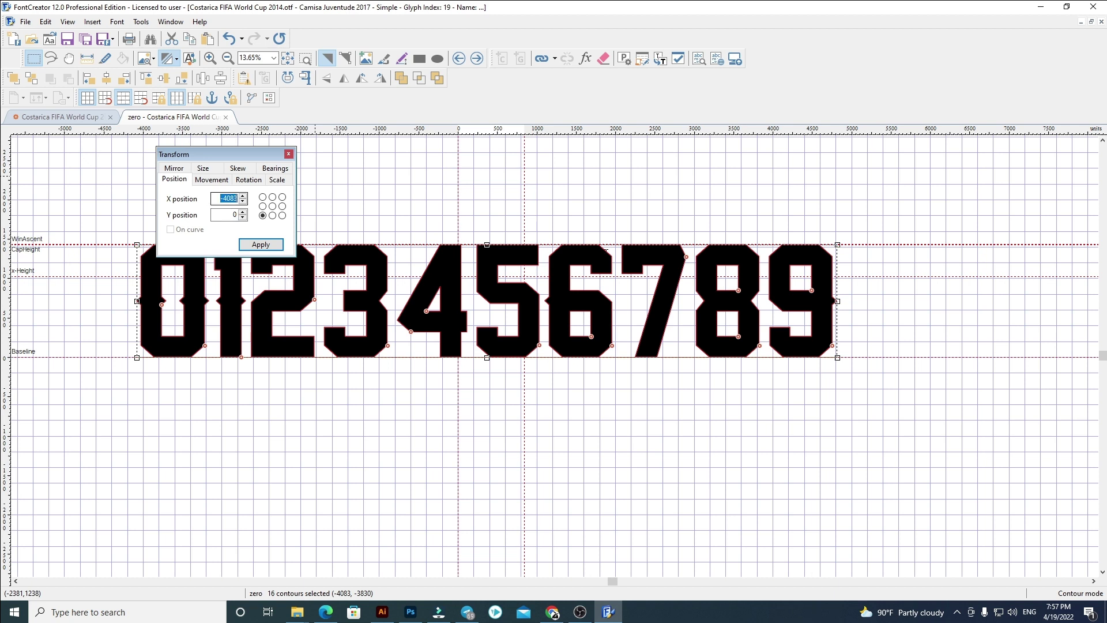
pyautogui.write('60')
pyautogui.press('Return')
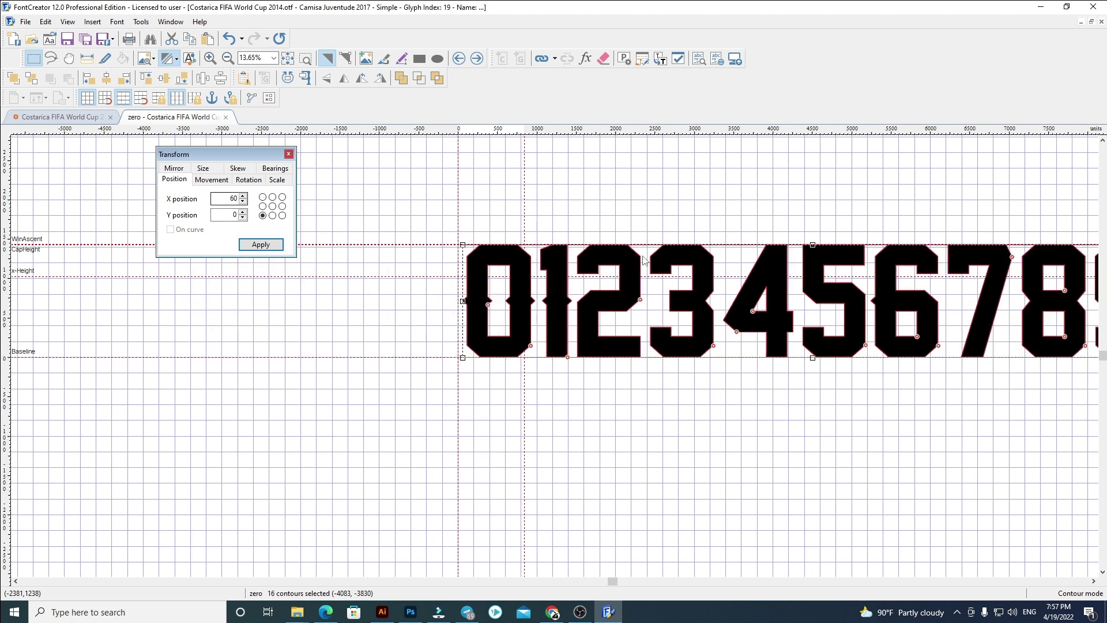
pyautogui.click(589, 215)
# Move the zero glyph's right bearing line outward by about 138 units and cut the digits 1 to 9 out of the glyph
pyautogui.scroll(3, 509, 234)
pyautogui.moveTo(529, 244); pyautogui.dragTo(557, 246)
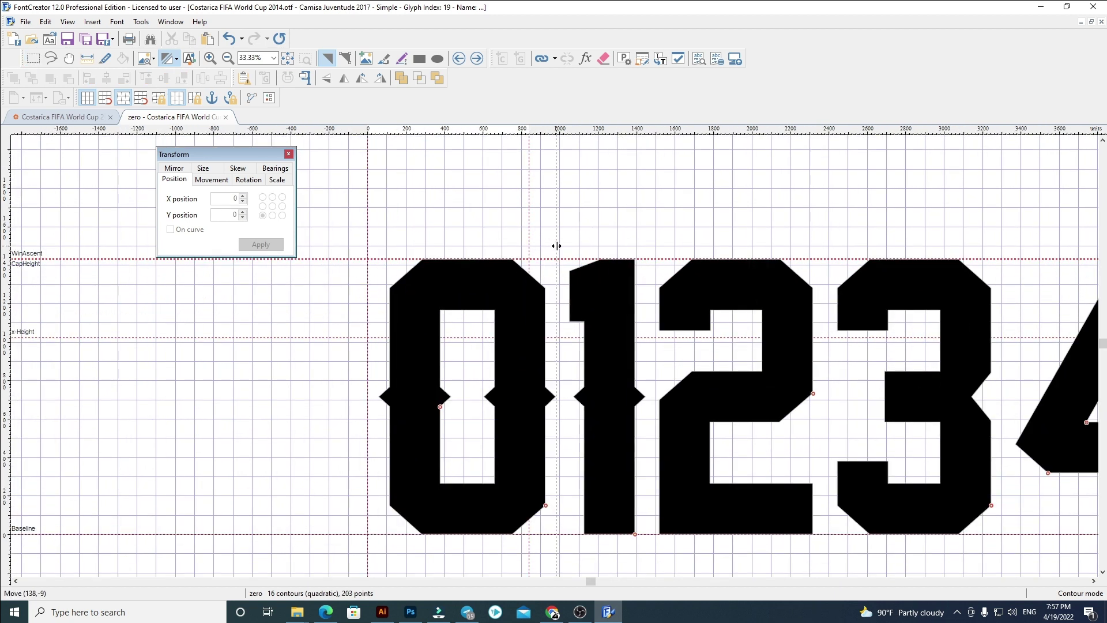
pyautogui.scroll(-4, 557, 246)
pyautogui.moveTo(413, 220); pyautogui.dragTo(1080, 408)
pyautogui.hotkey('ctrl', 'x')
# Replace the one glyph's contours with the cut digits 1 to 9 at X position 60
pyautogui.click(477, 59)
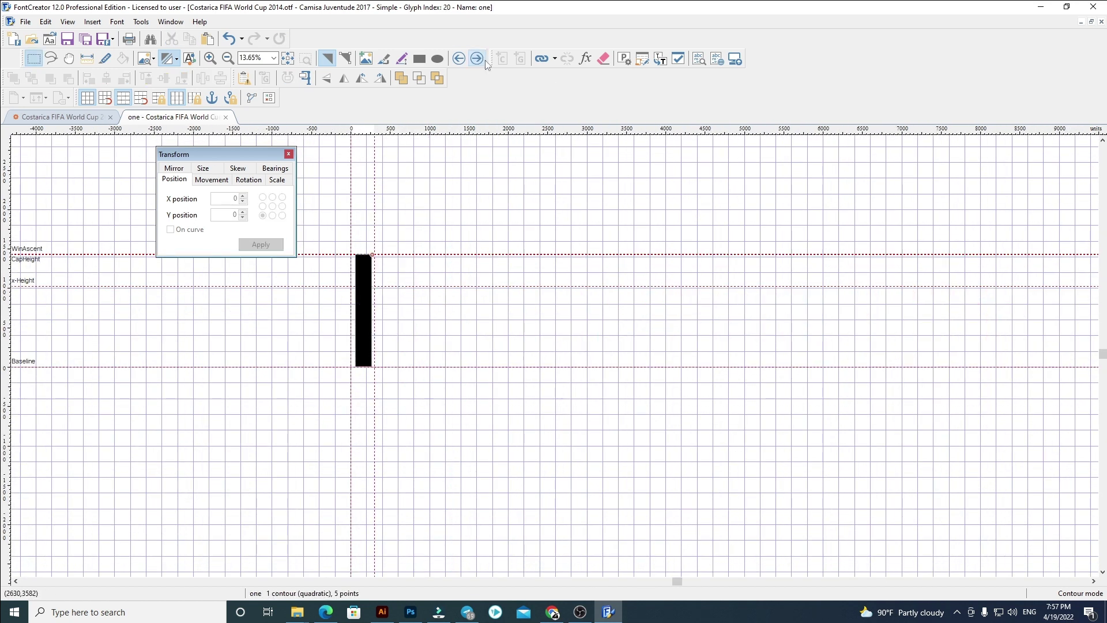
pyautogui.hotkey('ctrl', 'a')
pyautogui.press('Delete')
pyautogui.hotkey('ctrl', 'v')
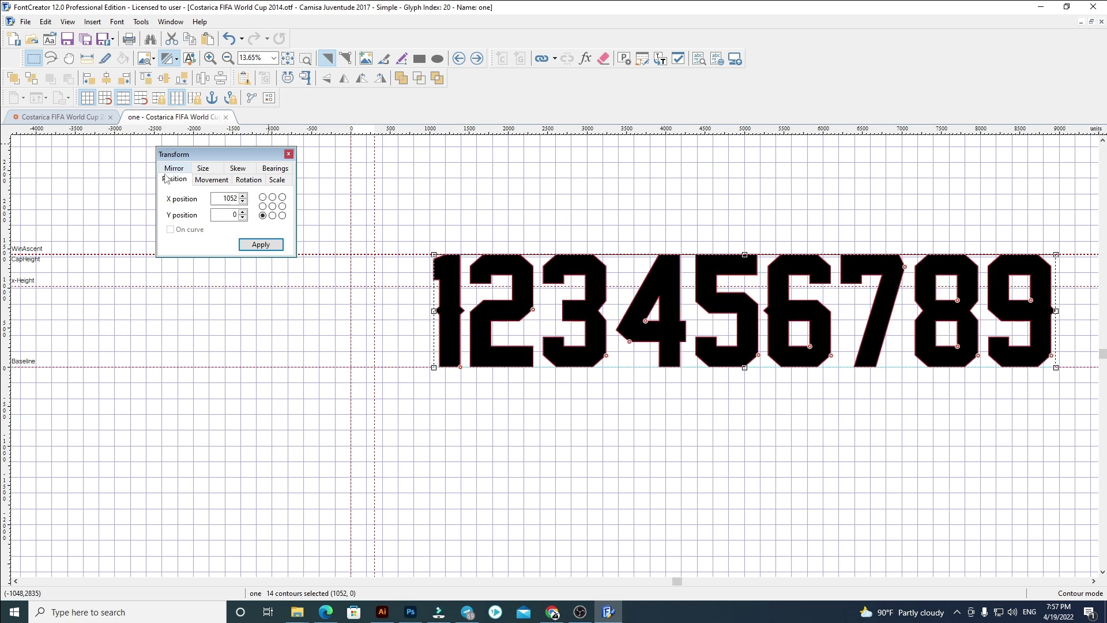
pyautogui.write('0')
pyautogui.press('Return')
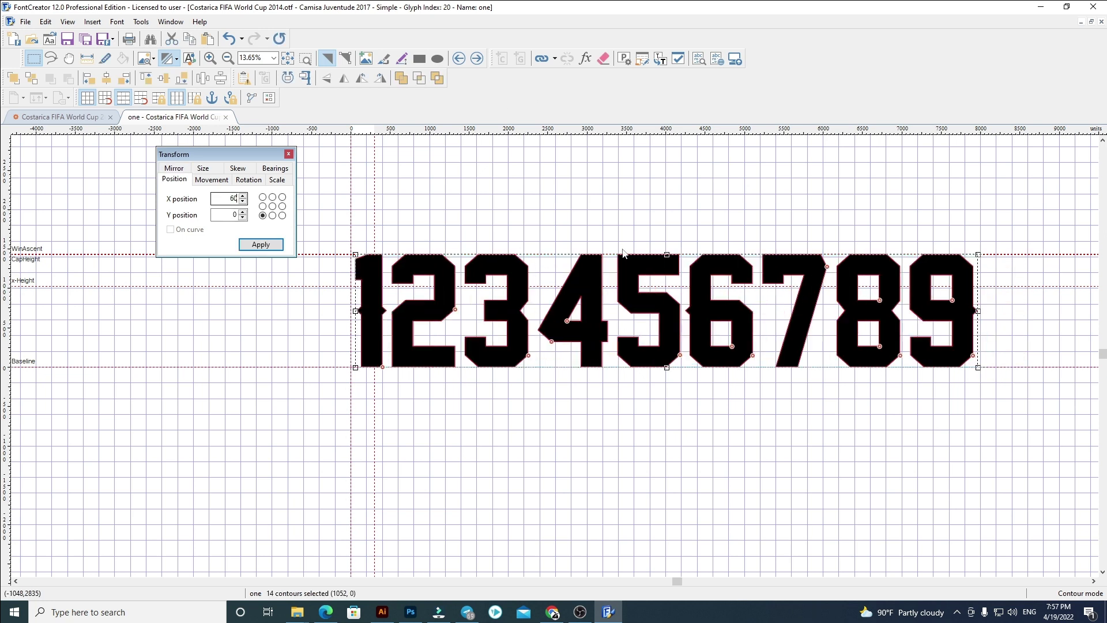
pyautogui.click(398, 251)
# Set the one glyph's right bearing line just past the 1 and cut the digits 2 to 9 out of the glyph
pyautogui.scroll(3, 381, 250)
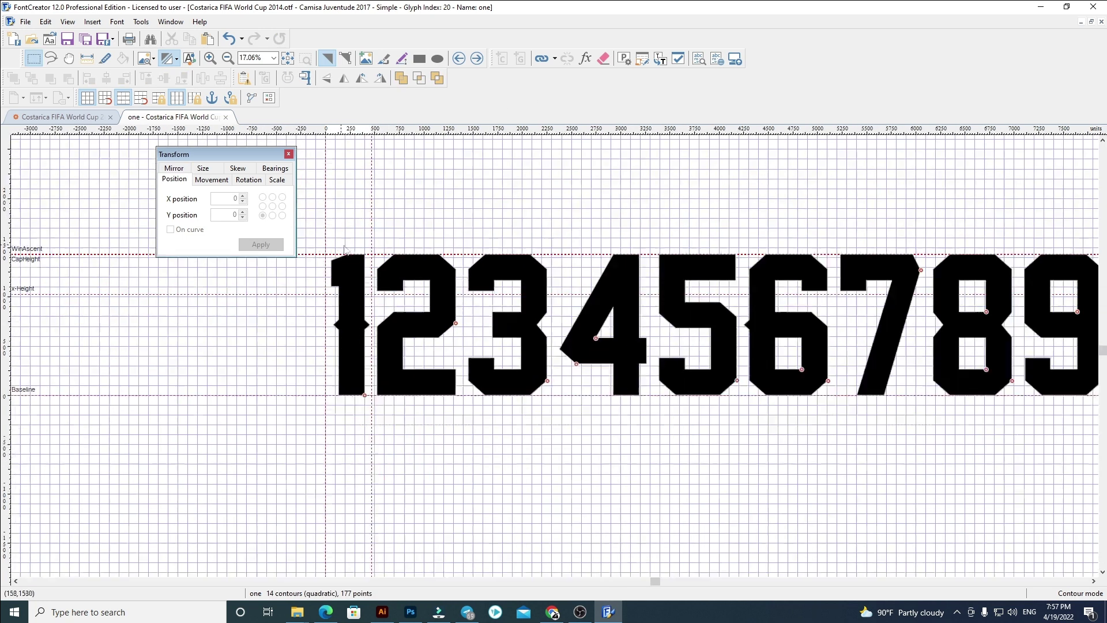
pyautogui.scroll(-2, 341, 244)
pyautogui.moveTo(359, 234); pyautogui.dragTo(372, 258)
pyautogui.moveTo(358, 248); pyautogui.dragTo(1017, 445)
pyautogui.press('Delete')
# Replace the two glyph's contours with the cut digits 2 to 9 at X position 60
pyautogui.click(476, 59)
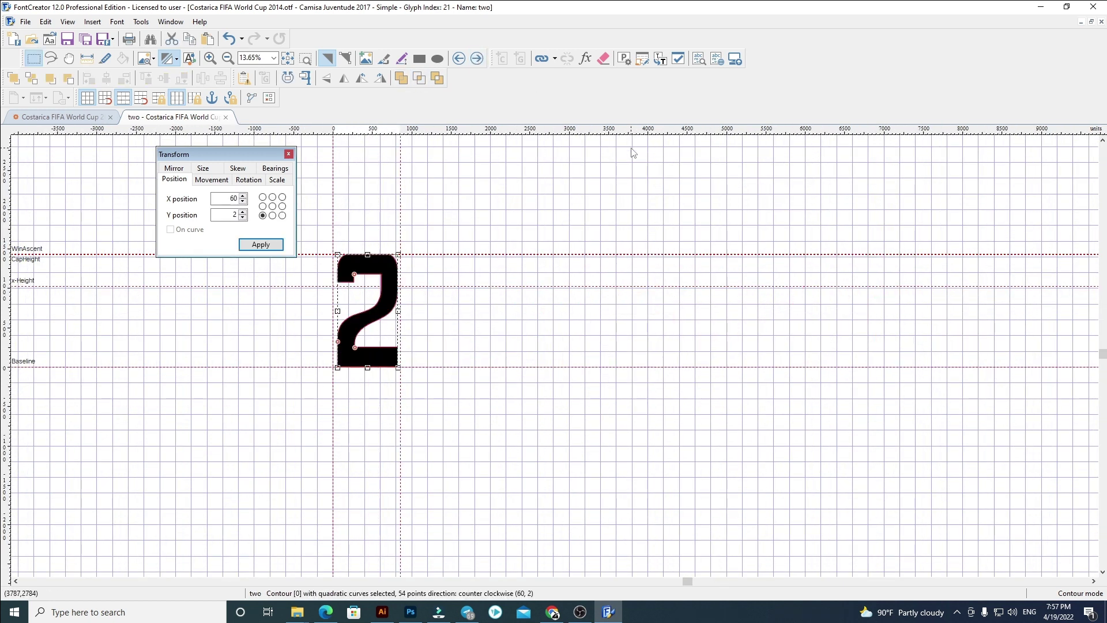
pyautogui.hotkey('ctrl', 'a')
pyautogui.press('Delete')
pyautogui.hotkey('ctrl', 'v')
pyautogui.doubleClick(228, 198)
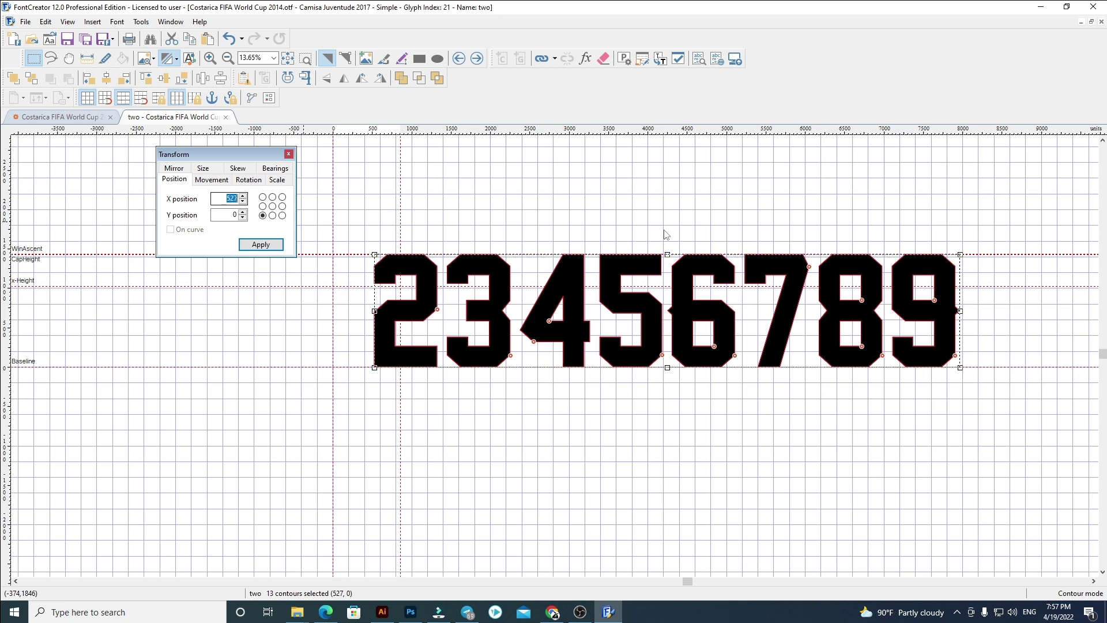
pyautogui.write('0')
pyautogui.press('Return')
pyautogui.click(672, 230)
# Cut the digits 3 to 9 out of the two glyph, keeping only the 2
pyautogui.scroll(1, 380, 230)
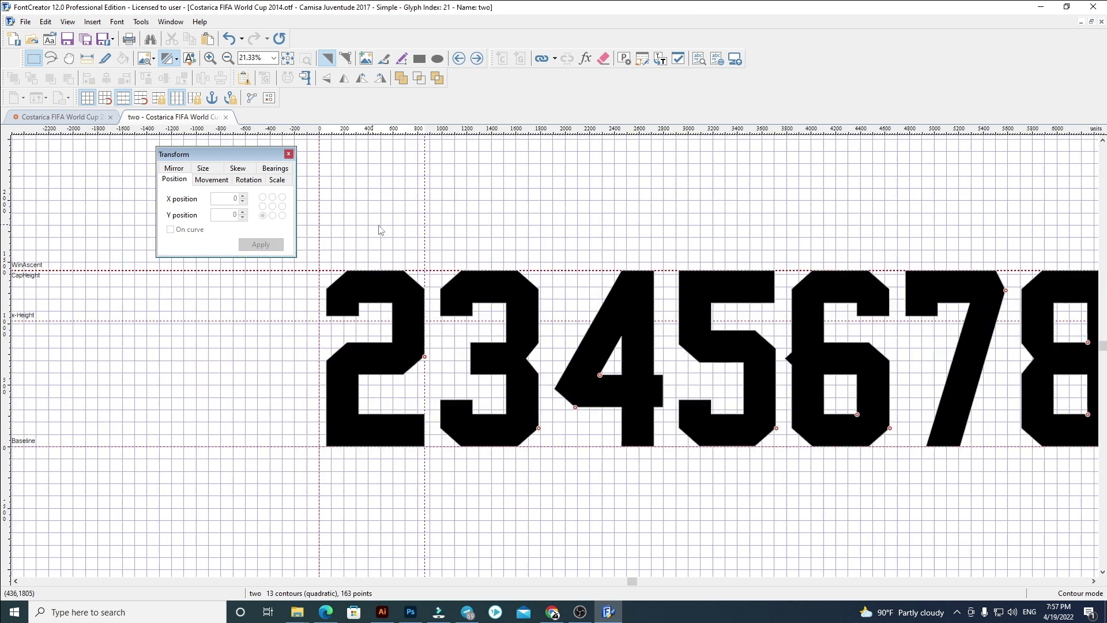
pyautogui.moveTo(426, 249); pyautogui.dragTo(922, 408)
pyautogui.scroll(-3, 398, 247)
pyautogui.hotkey('ctrl', 'x')
# Replace the three glyph's contours with the cut digits 3 to 9 at X position 60
pyautogui.click(477, 59)
pyautogui.hotkey('ctrl', 'a')
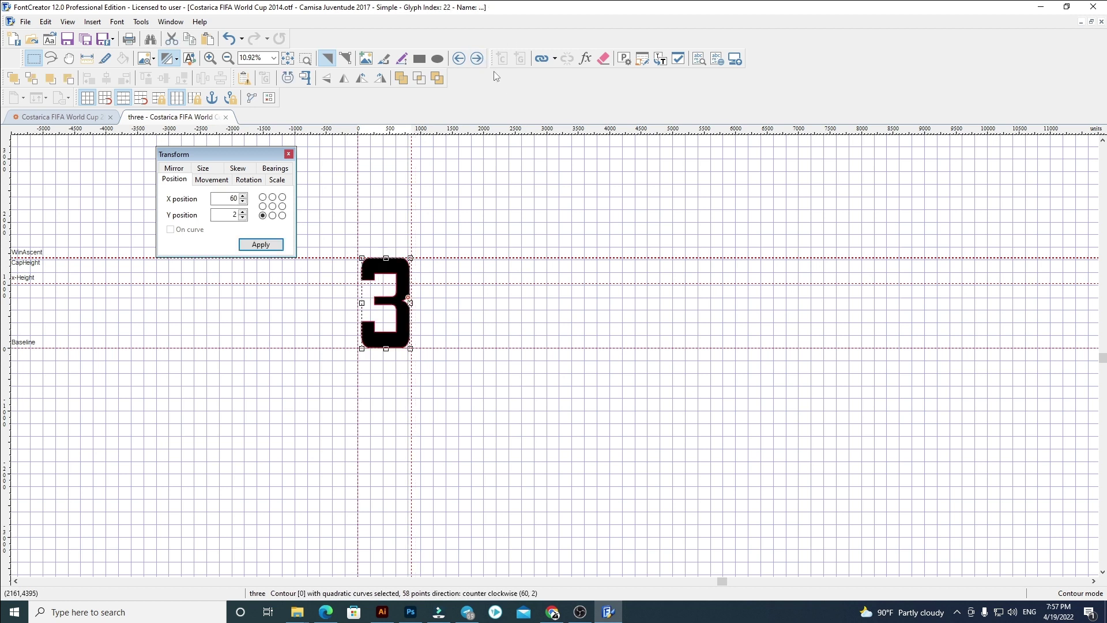
pyautogui.press('Delete')
pyautogui.hotkey('ctrl', 'v')
pyautogui.click(223, 199)
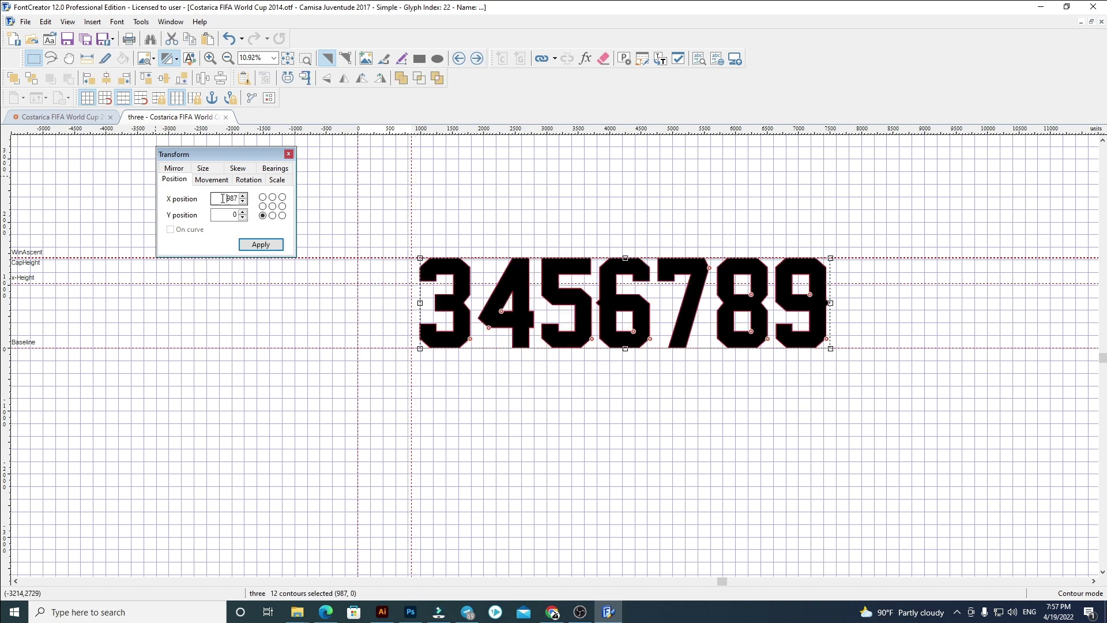
pyautogui.write('60')
pyautogui.press('Return')
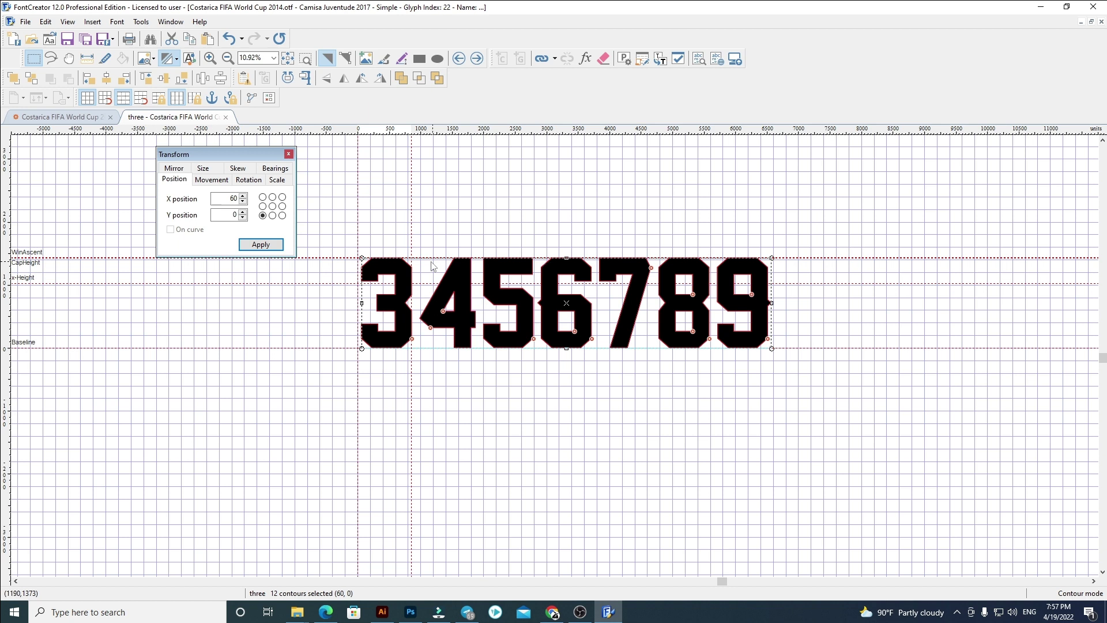
# Set the three glyph's right bearing line just past the 3 and cut the digits 4 to 9 out of the glyph
pyautogui.scroll(3, 419, 252)
pyautogui.click(420, 251)
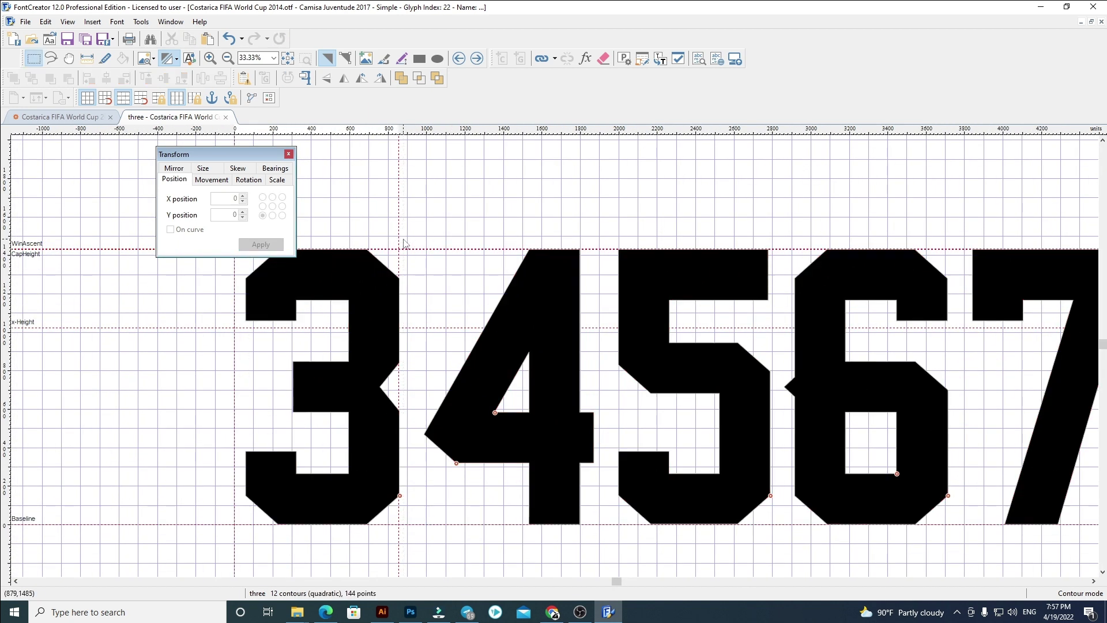
pyautogui.scroll(-2, 399, 237)
pyautogui.moveTo(363, 222); pyautogui.dragTo(1005, 450)
pyautogui.press('Delete')
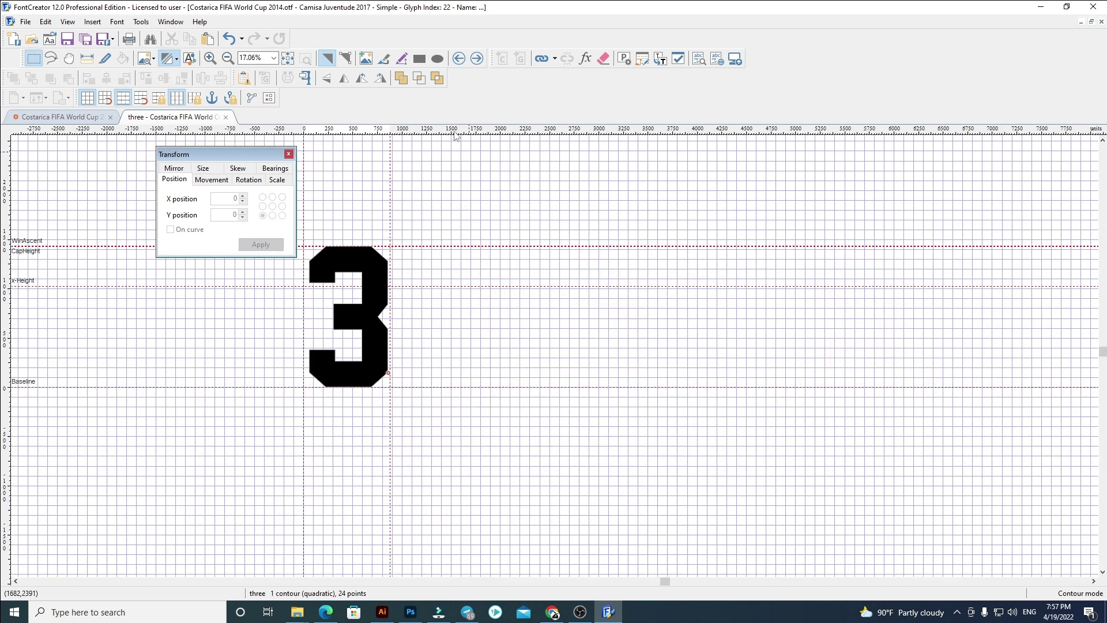
# Replace the four glyph's contours with the cut digits 4 to 9 at X position 60
pyautogui.click(469, 60)
pyautogui.hotkey('ctrl', 'a')
pyautogui.press('Delete')
pyautogui.hotkey('ctrl', 'v')
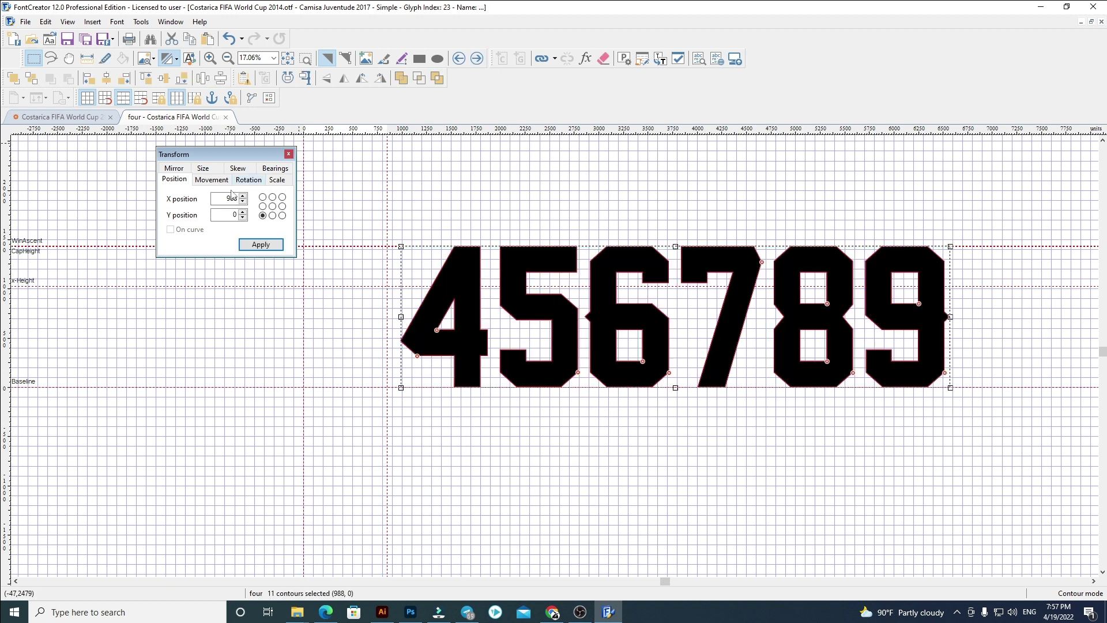
pyautogui.press('Return')
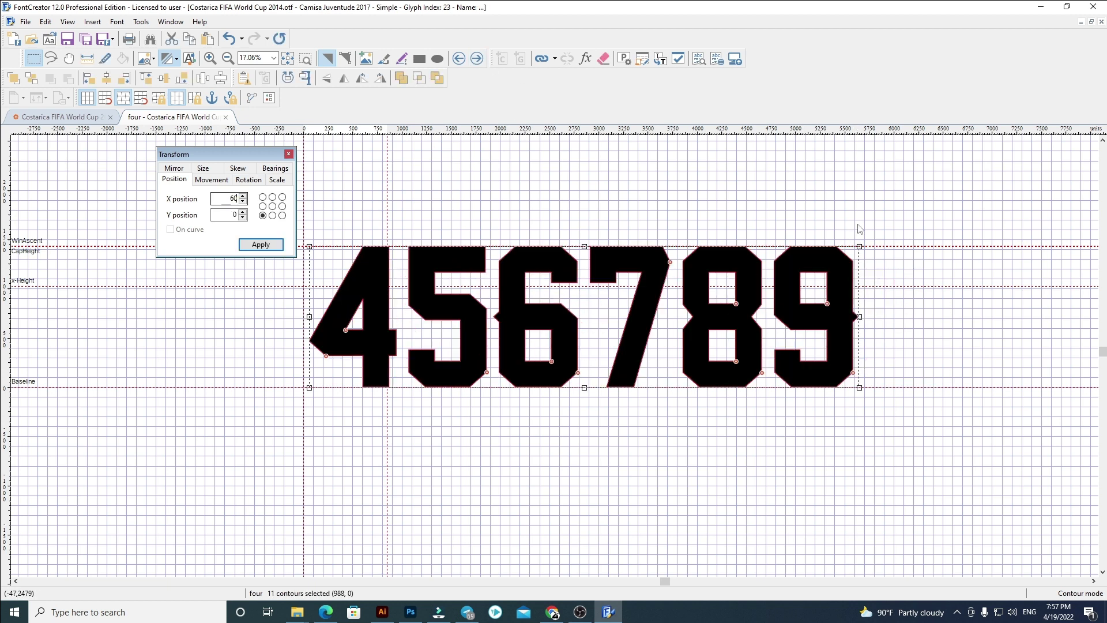
# Set the four glyph's right bearing line just past the 4 and cut the digits 5 to 9 out of the glyph
pyautogui.click(562, 216)
pyautogui.scroll(2, 358, 241)
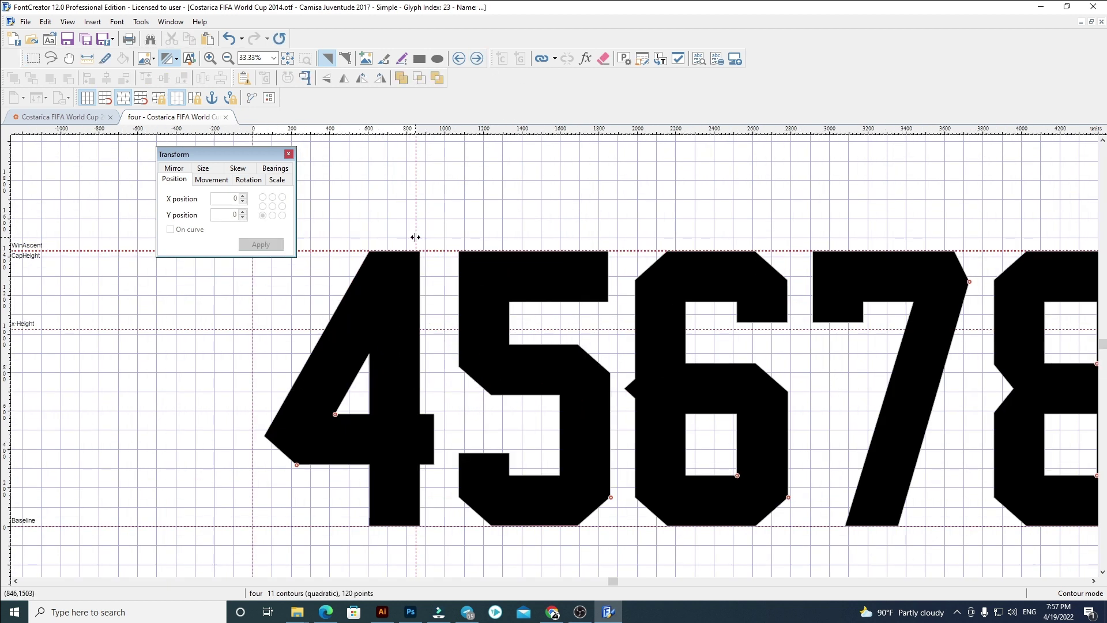
pyautogui.scroll(-2, 437, 234)
pyautogui.moveTo(372, 193); pyautogui.dragTo(943, 441)
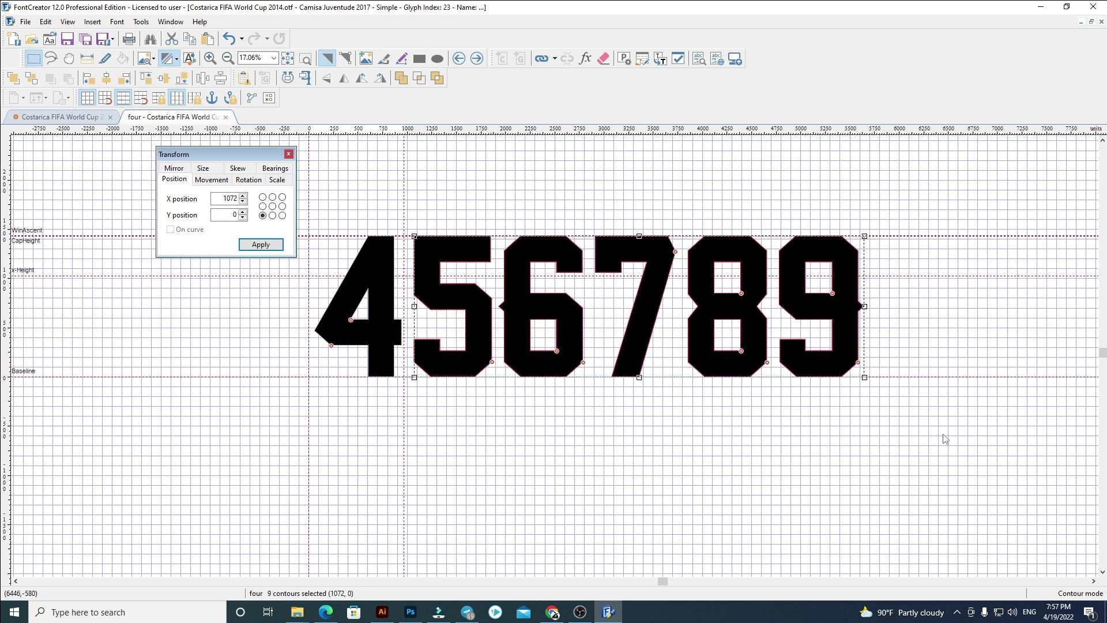
pyautogui.press('Delete')
# Replace the five glyph's contours with the cut digits 5 to 9 at X position 60
pyautogui.click(477, 58)
pyautogui.hotkey('ctrl', 'a')
pyautogui.press('Delete')
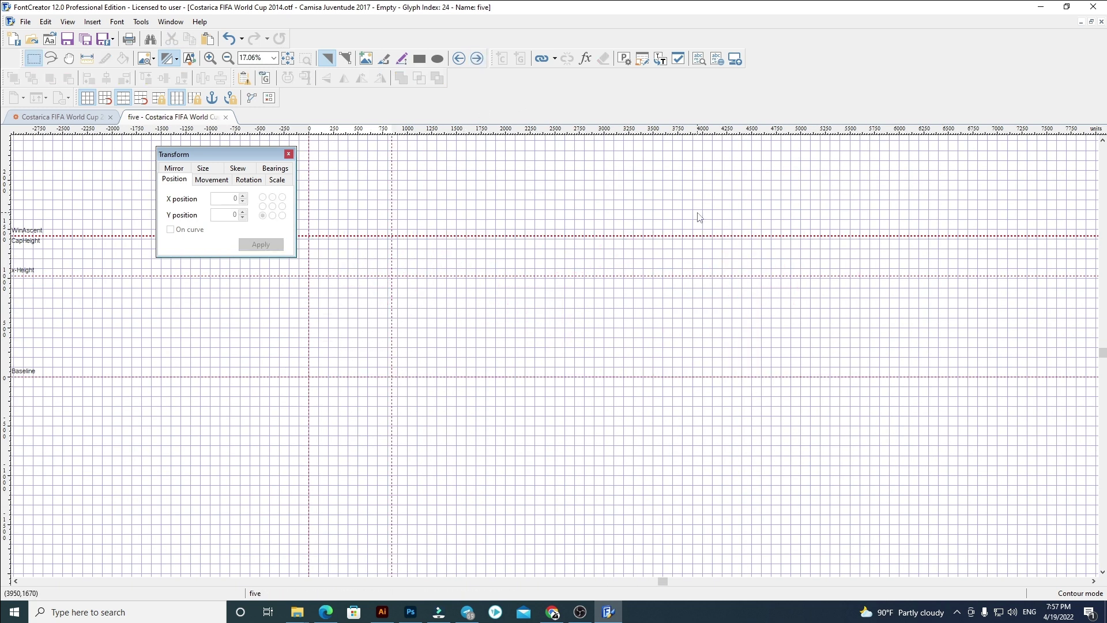
pyautogui.hotkey('ctrl', 'v')
pyautogui.write('60')
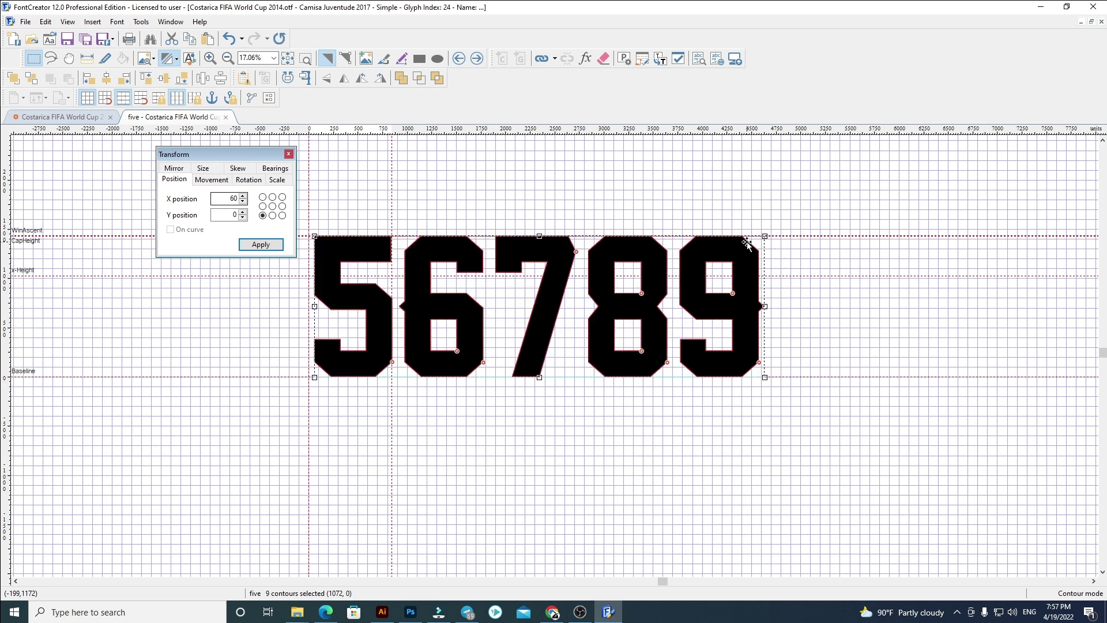
# Set the five glyph's right bearing line just past the 5 and cut the digits 6 to 9 out of the glyph
pyautogui.click(451, 212)
pyautogui.moveTo(391, 217); pyautogui.dragTo(396, 216)
pyautogui.moveTo(372, 187); pyautogui.dragTo(869, 456)
pyautogui.press('Delete')
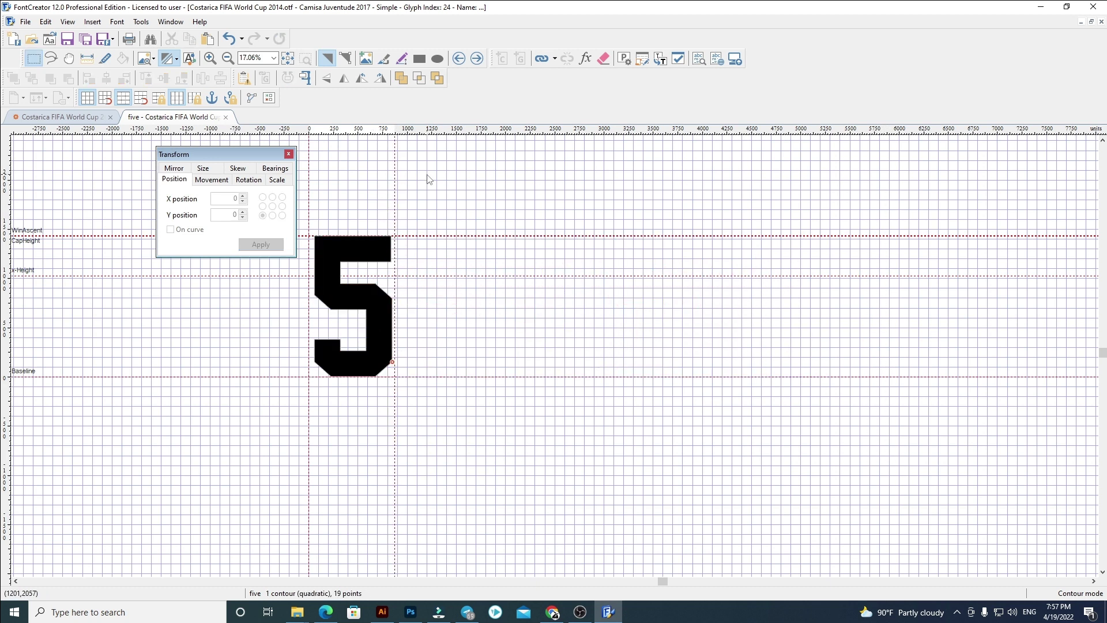
# Replace the six glyph's contours with the cut digits 6 to 9 at X position 60
pyautogui.click(476, 58)
pyautogui.hotkey('ctrl', 'a')
pyautogui.press('Delete')
pyautogui.hotkey('ctrl', 'v')
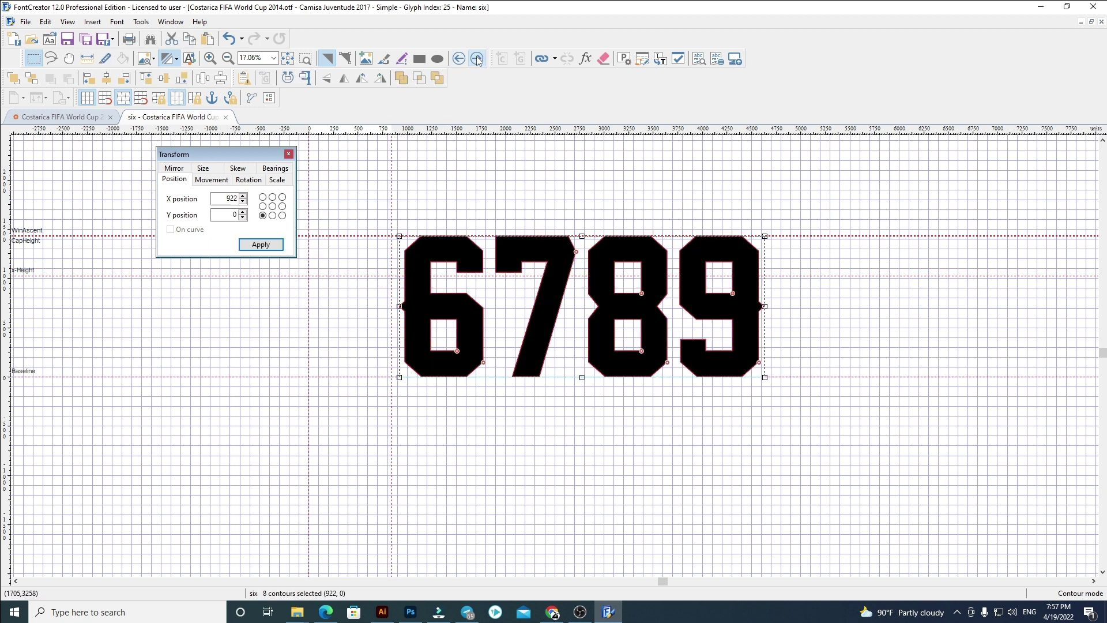
pyautogui.doubleClick(223, 198)
pyautogui.write('60')
pyautogui.press('Return')
# Cut the digits 7 to 9 out of the six glyph, keeping only the 6
pyautogui.click(403, 225)
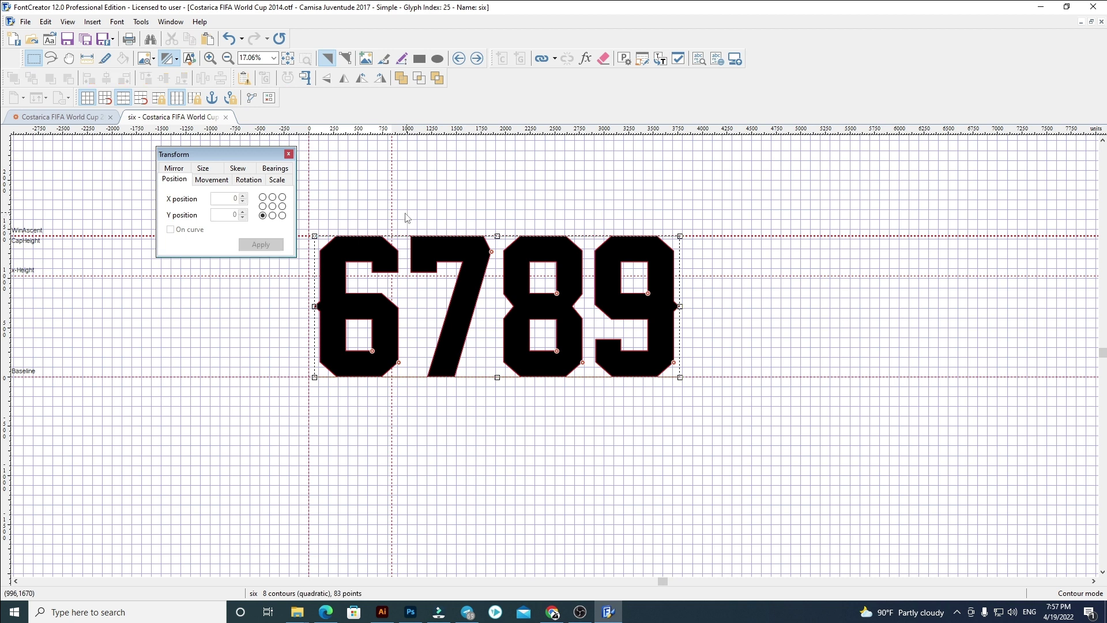
pyautogui.moveTo(392, 210); pyautogui.dragTo(793, 448)
pyautogui.press('Delete')
# Replace the seven glyph's contours with the cut digits 7 to 9 at X position 60
pyautogui.click(474, 60)
pyautogui.hotkey('ctrl', 'a')
pyautogui.press('Delete')
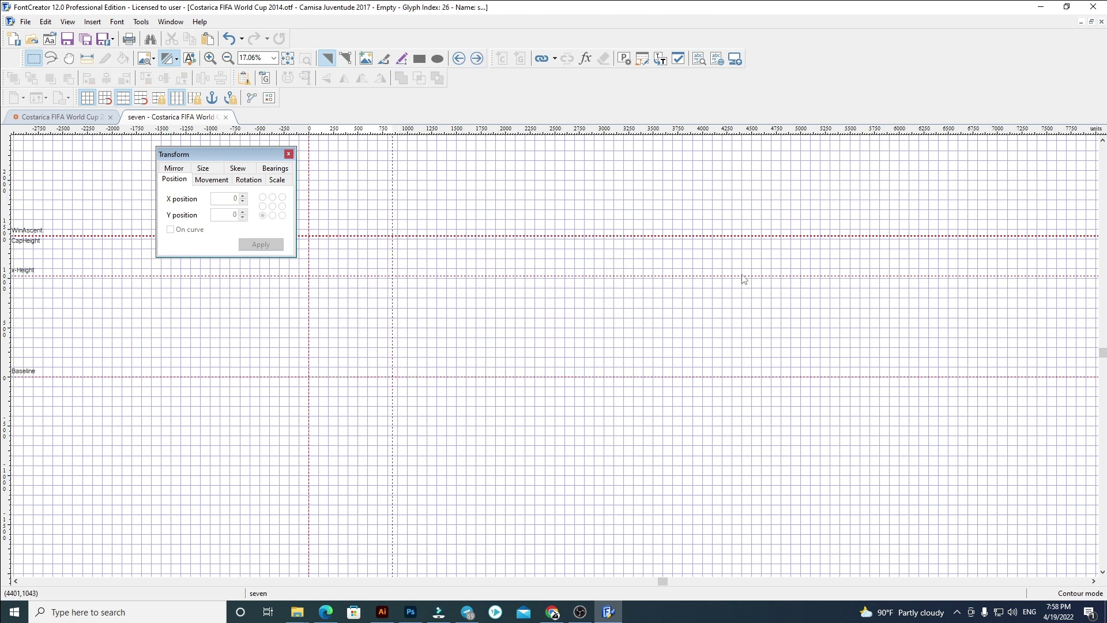
pyautogui.hotkey('ctrl', 'v')
pyautogui.write('60')
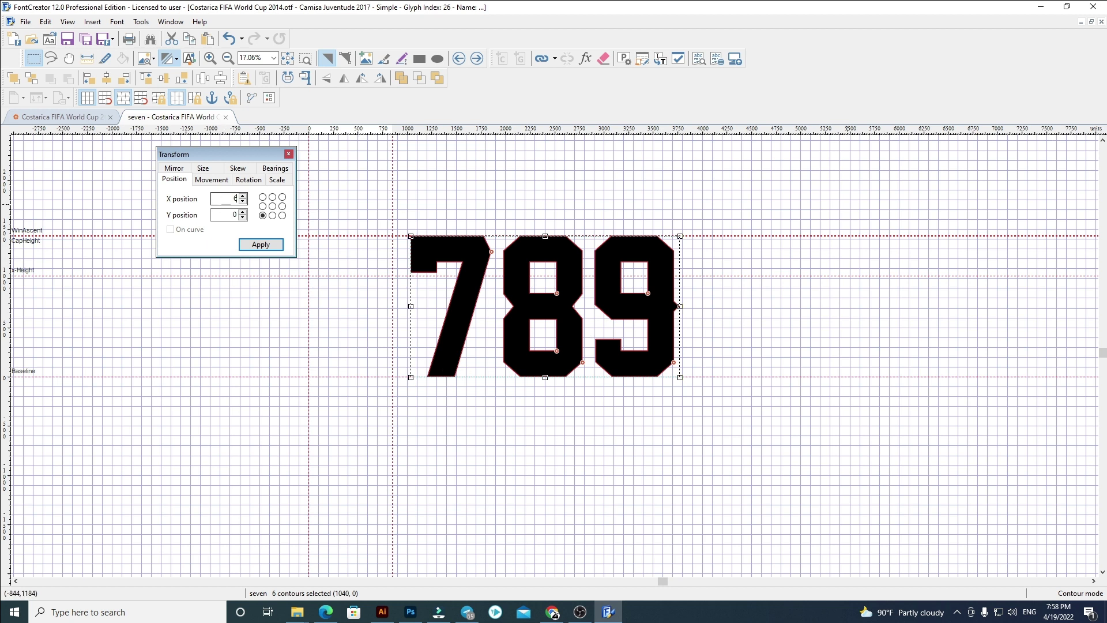
pyautogui.press('Return')
# Set the seven glyph's right bearing line just past the 7 and cut the digits 8 and 9 out of the glyph
pyautogui.click(675, 202)
pyautogui.scroll(2, 310, 204)
pyautogui.scroll(1, 413, 244)
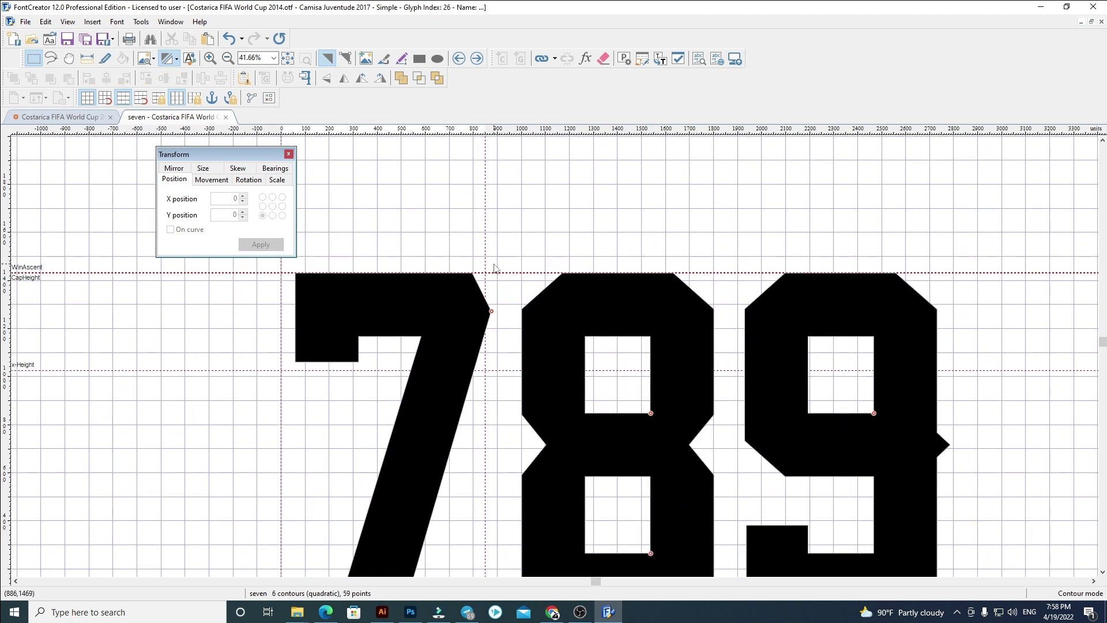
pyautogui.scroll(-2, 465, 252)
pyautogui.moveTo(432, 228); pyautogui.dragTo(718, 443)
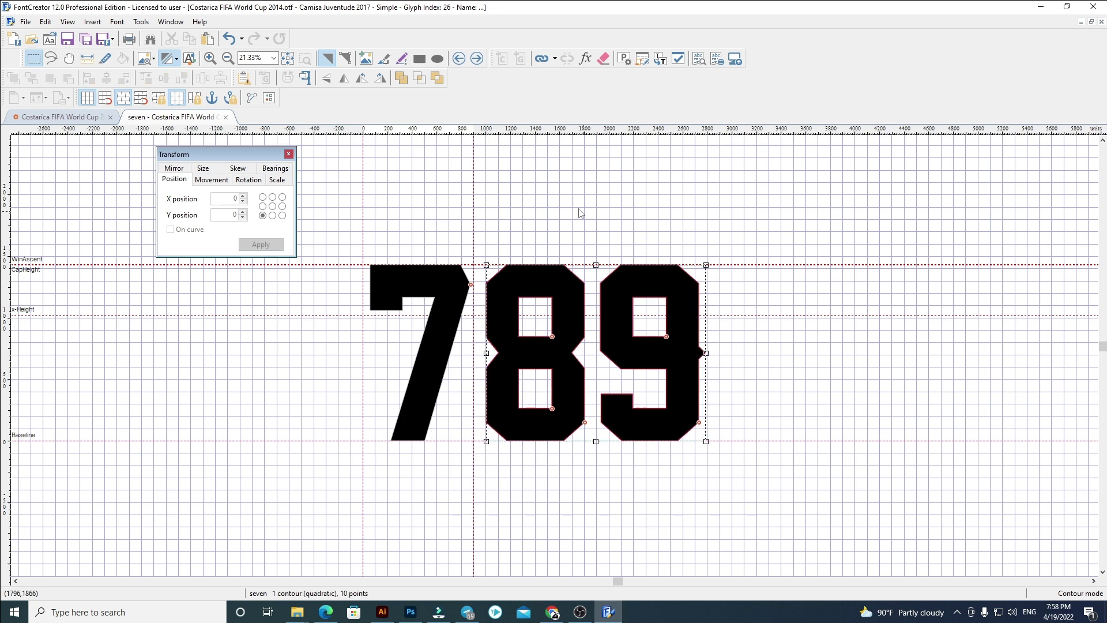
pyautogui.press('Delete')
# Replace the eight glyph's contours with the cut digits 8 and 9 at X position 60
pyautogui.click(476, 58)
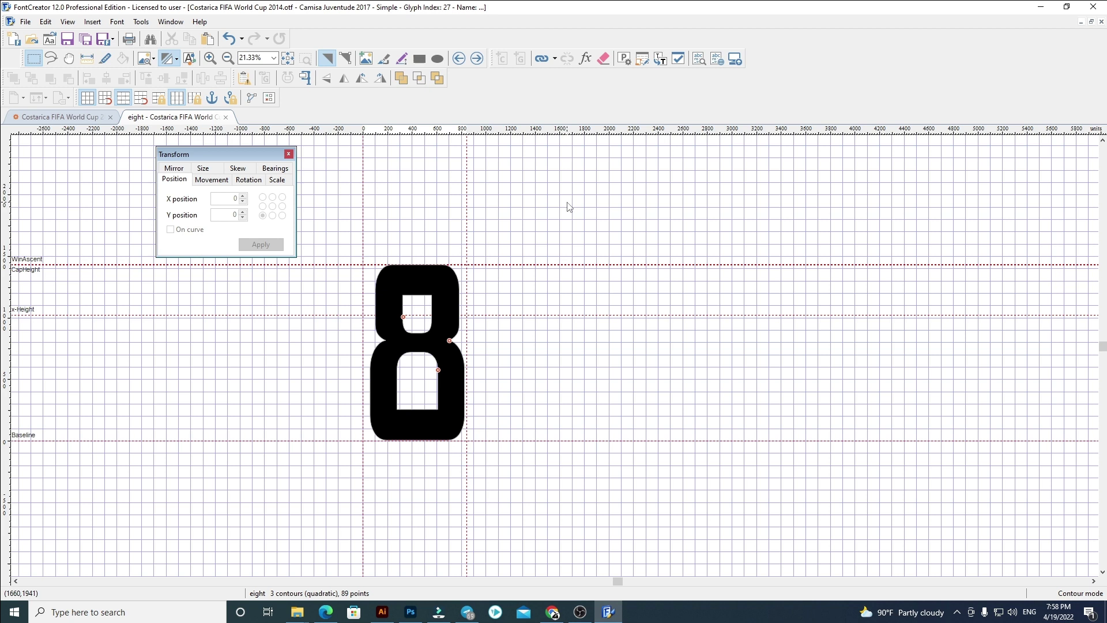
pyautogui.hotkey('ctrl', 'a')
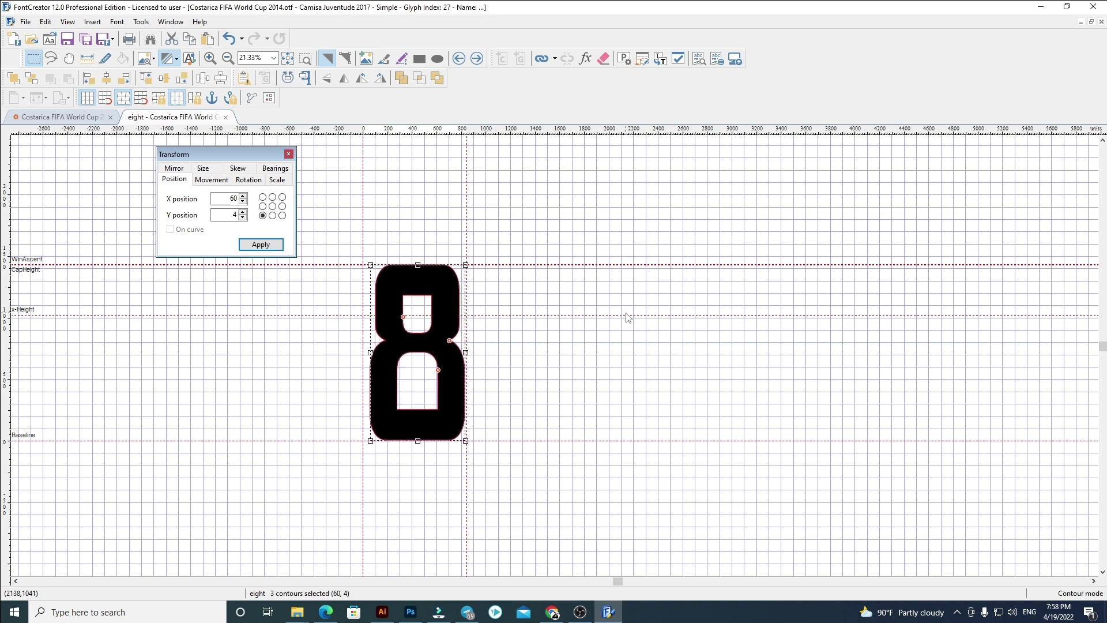
pyautogui.press('Delete')
pyautogui.hotkey('ctrl', 'v')
pyautogui.moveTo(221, 201); pyautogui.dragTo(633, 226)
pyautogui.write('60')
pyautogui.press('Return')
# Cut the 9 out of the eight glyph, keeping only the 8
pyautogui.click(633, 227)
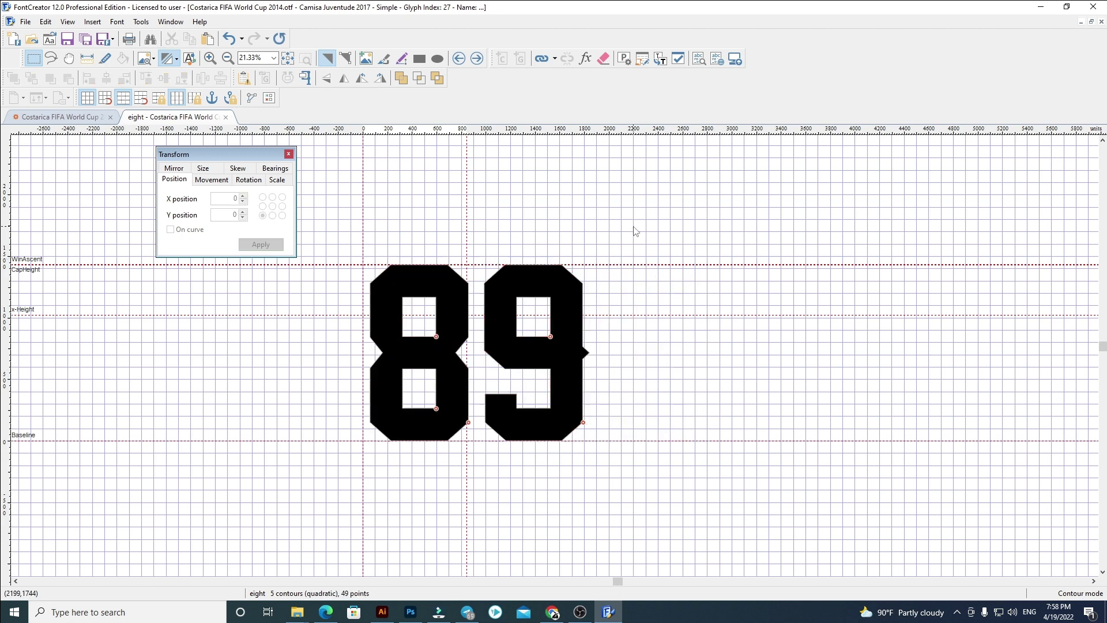
pyautogui.moveTo(466, 257); pyautogui.dragTo(733, 532)
pyautogui.hotkey('ctrl', 'x')
# Replace the nine glyph's contours with the cut digit 9 at X position 60
pyautogui.click(477, 58)
pyautogui.hotkey('ctrl', 'a')
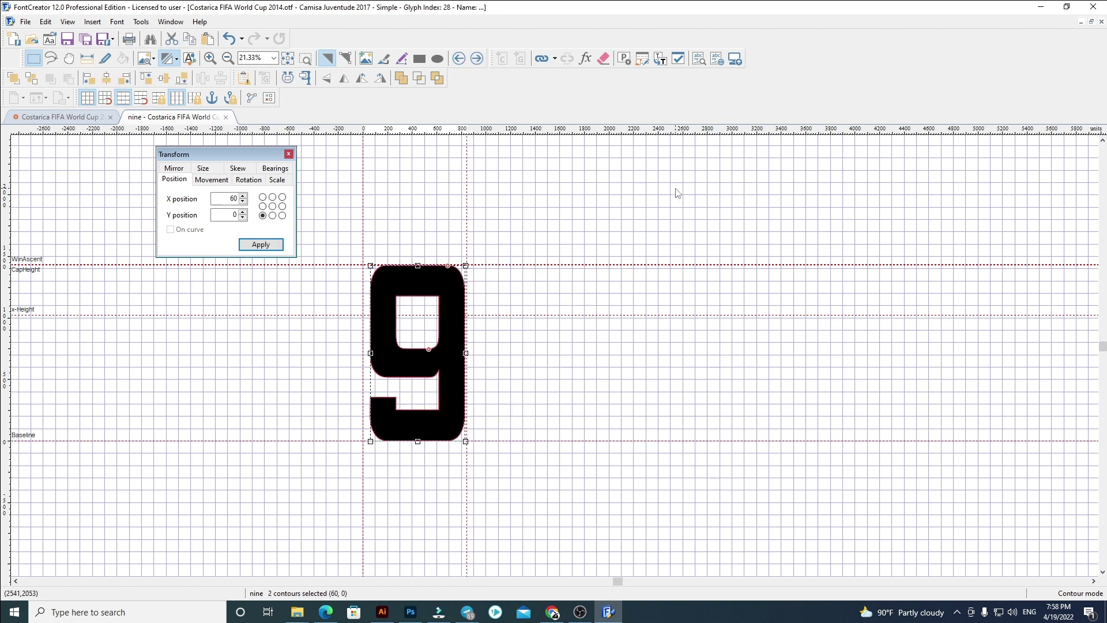
pyautogui.press('Delete')
pyautogui.hotkey('ctrl', 'v')
pyautogui.doubleClick(225, 198)
pyautogui.press('Return')
pyautogui.click(650, 271)
# Set the nine glyph's right bearing line just past the notch on the 9's edge and close the glyph editor
pyautogui.scroll(3, 423, 324)
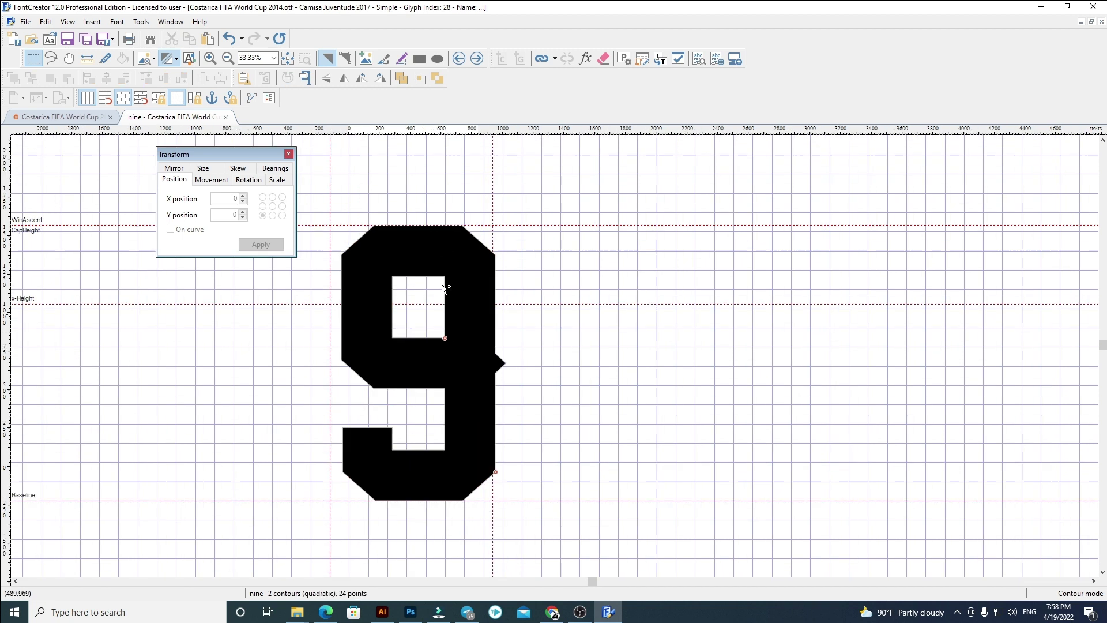
pyautogui.moveTo(507, 222); pyautogui.dragTo(529, 223)
pyautogui.scroll(-2, 528, 223)
pyautogui.hscroll(1, 773, 427)
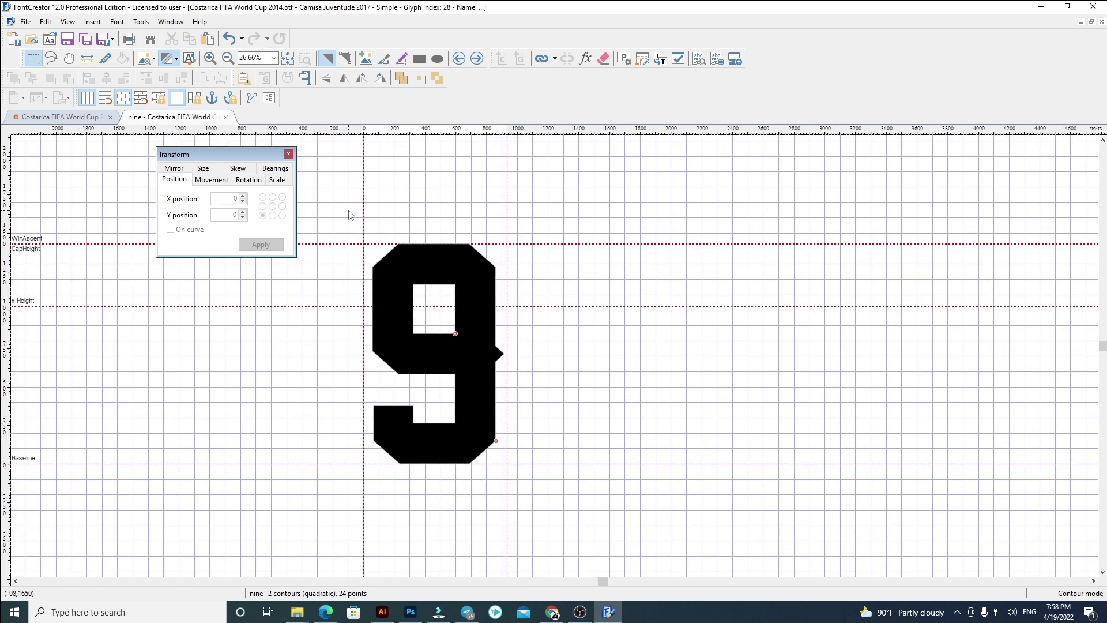
pyautogui.click(226, 117)
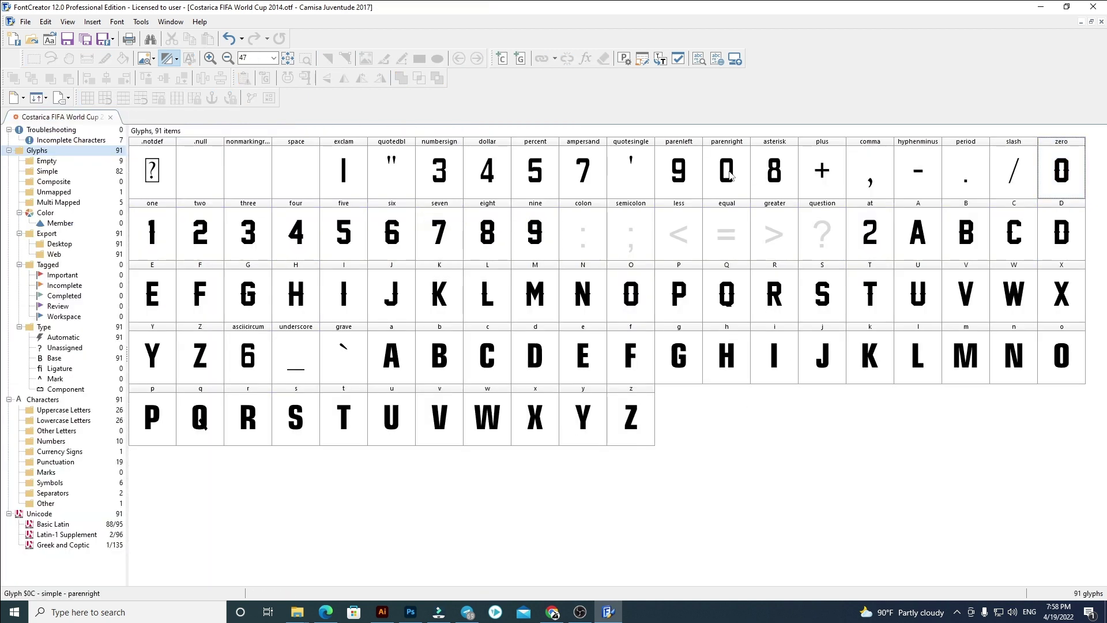
# Copy the new zero, one and two glyphs into the parenright, exclam and at glyphs respectively
pyautogui.click(731, 173)
pyautogui.click(140, 234)
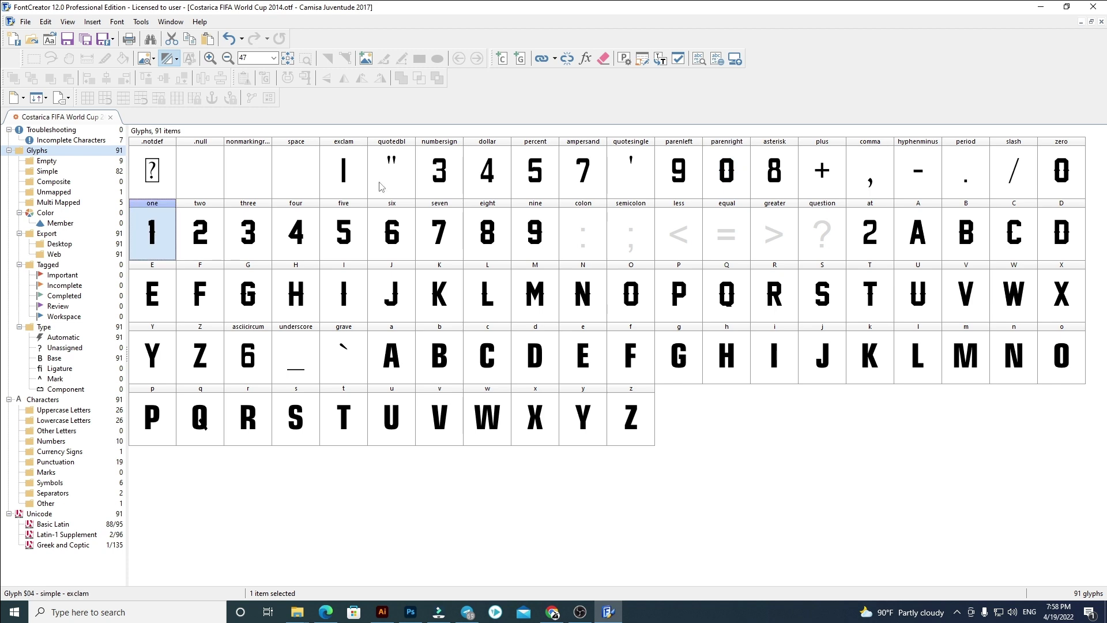
pyautogui.click(361, 163)
pyautogui.click(207, 237)
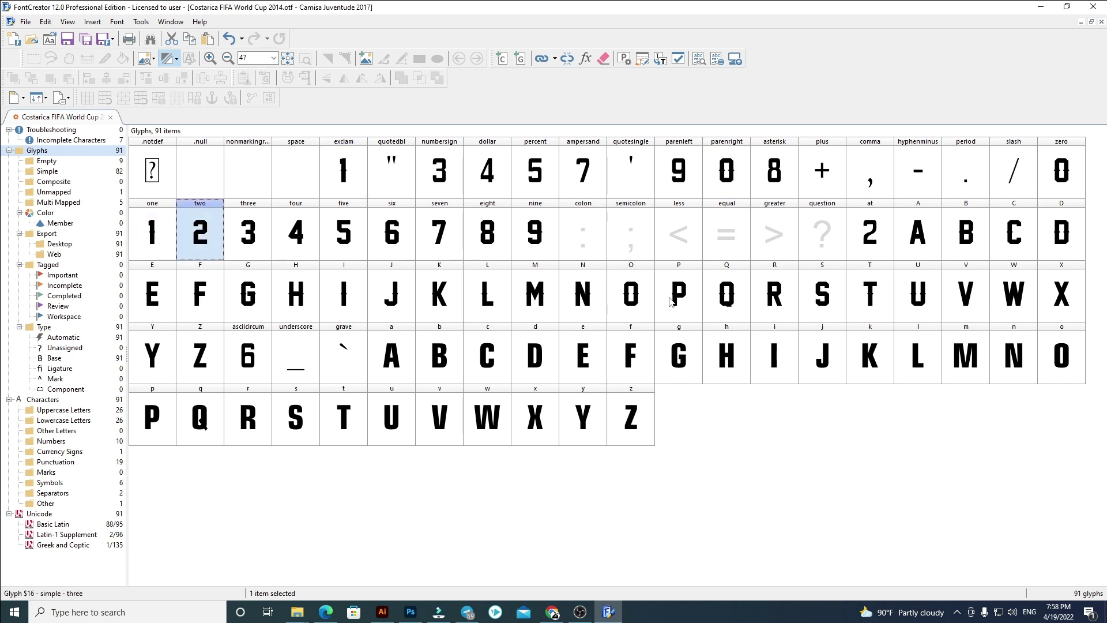
pyautogui.click(874, 232)
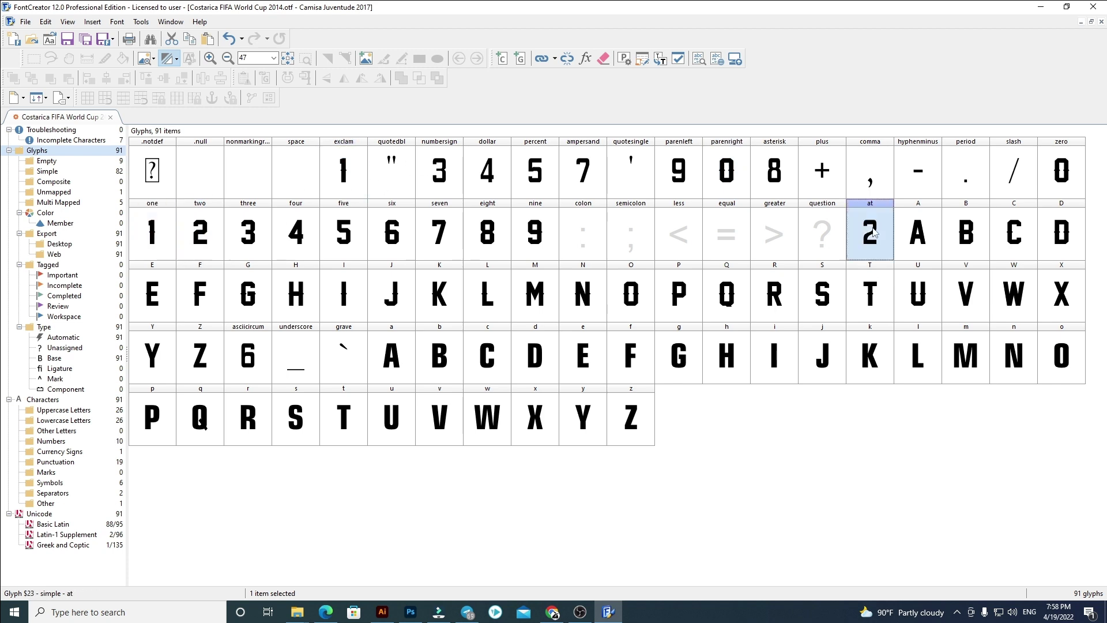
# Copy the new three, four and five glyphs into the numbersign, dollar and percent glyphs
pyautogui.click(264, 238)
pyautogui.keyDown('shift'); pyautogui.click(363, 246); pyautogui.keyUp('shift')
pyautogui.click(434, 176)
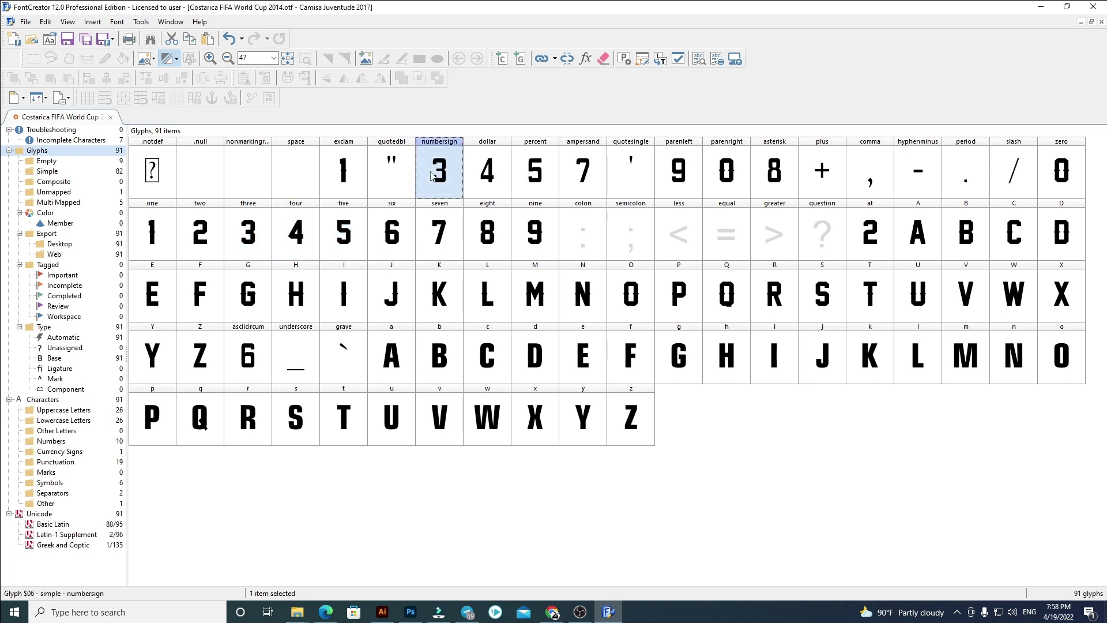
pyautogui.keyDown('shift'); pyautogui.click(540, 187); pyautogui.keyUp('shift')
# Copy the new six glyph into asciicircum and the new eight glyph into asterisk
pyautogui.click(395, 235)
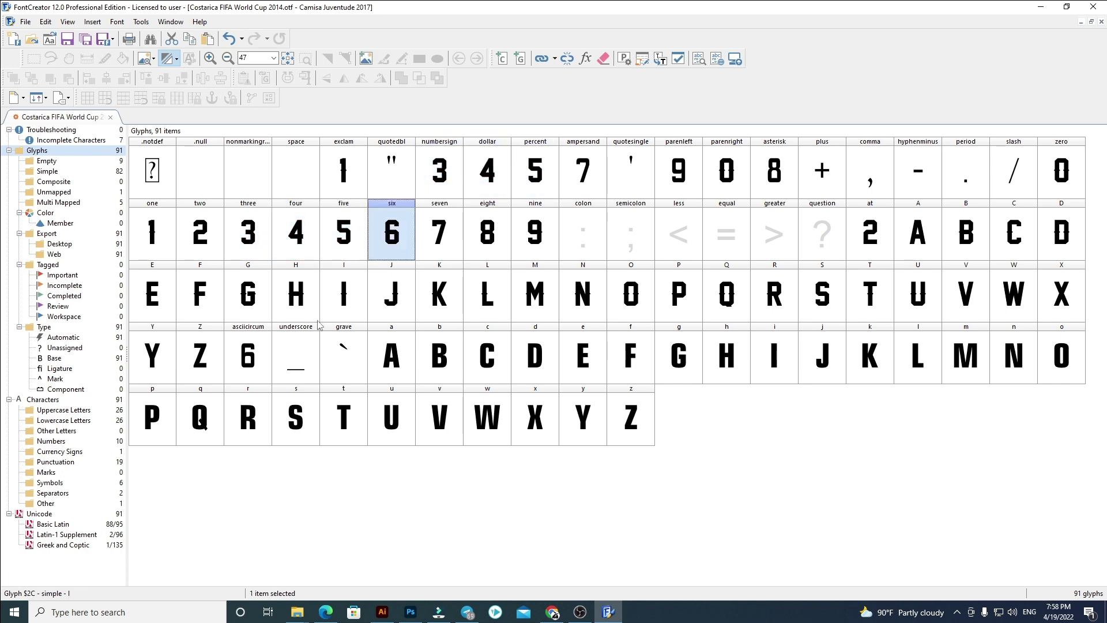
pyautogui.click(252, 359)
pyautogui.click(485, 233)
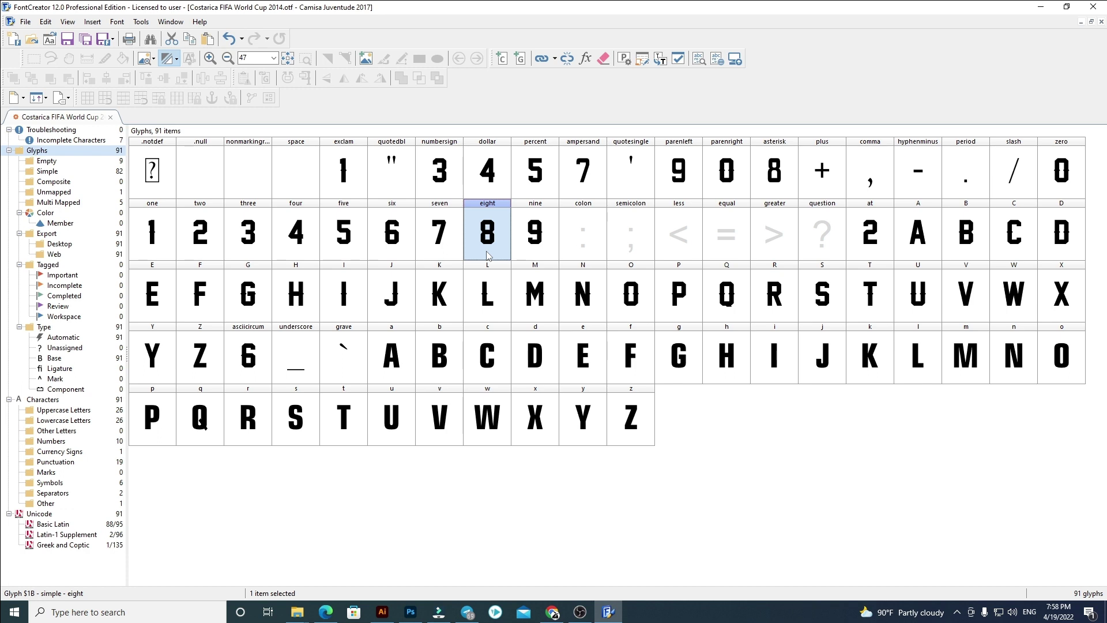
pyautogui.click(774, 182)
# Copy the new nine glyph into parenleft and the new seven glyph into ampersand
pyautogui.click(541, 240)
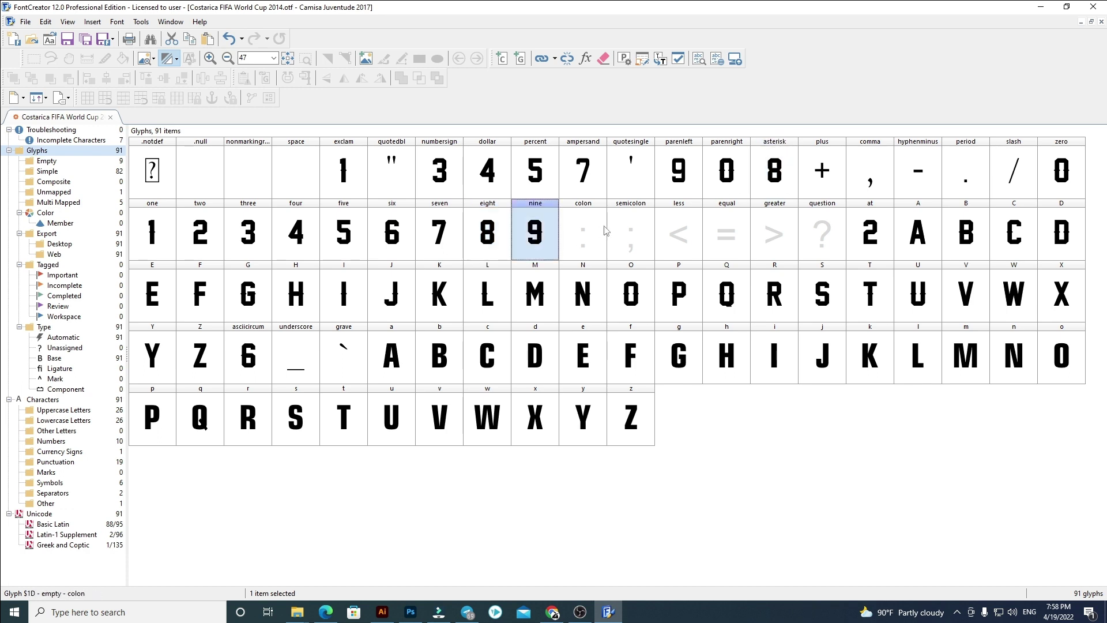
pyautogui.click(672, 189)
pyautogui.click(441, 233)
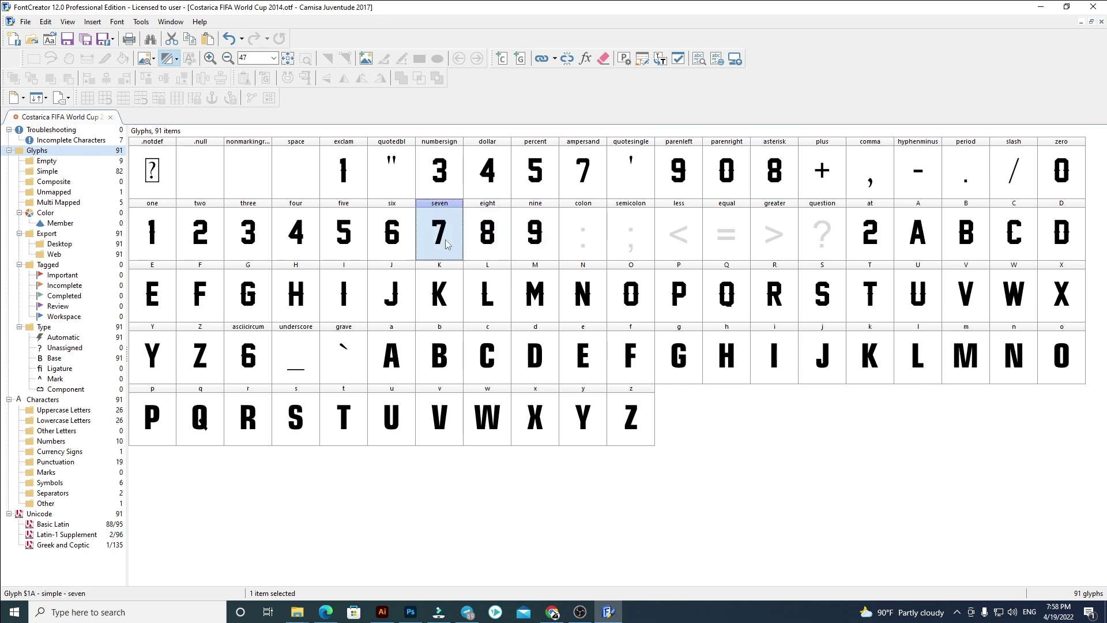
pyautogui.click(590, 173)
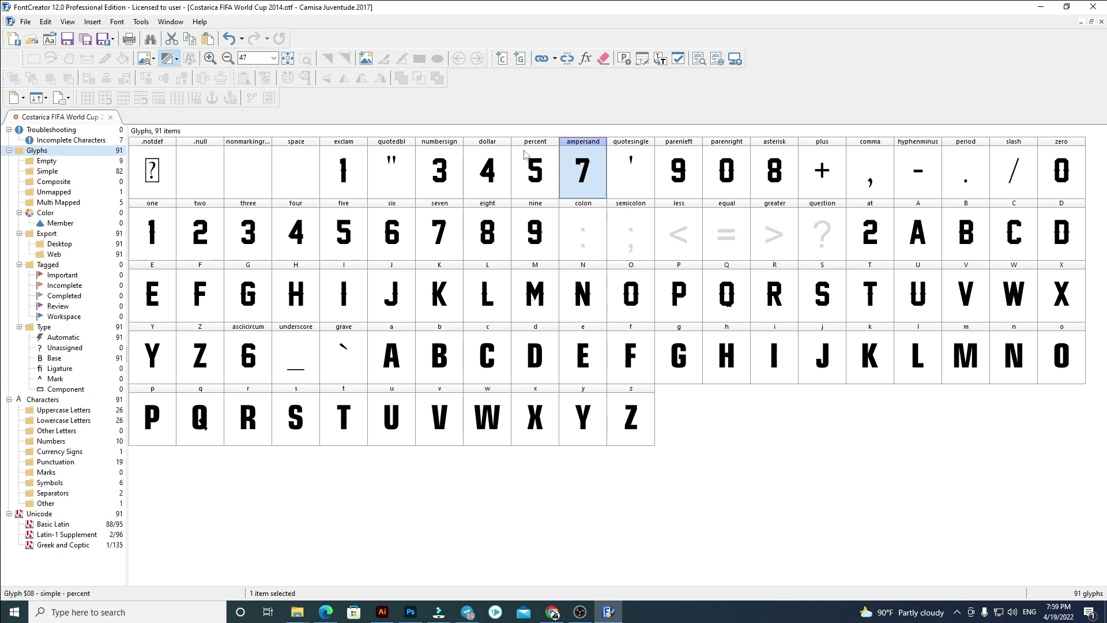
# Copy the uppercase A to Z glyphs into the lowercase a to z glyphs
pyautogui.click(917, 227)
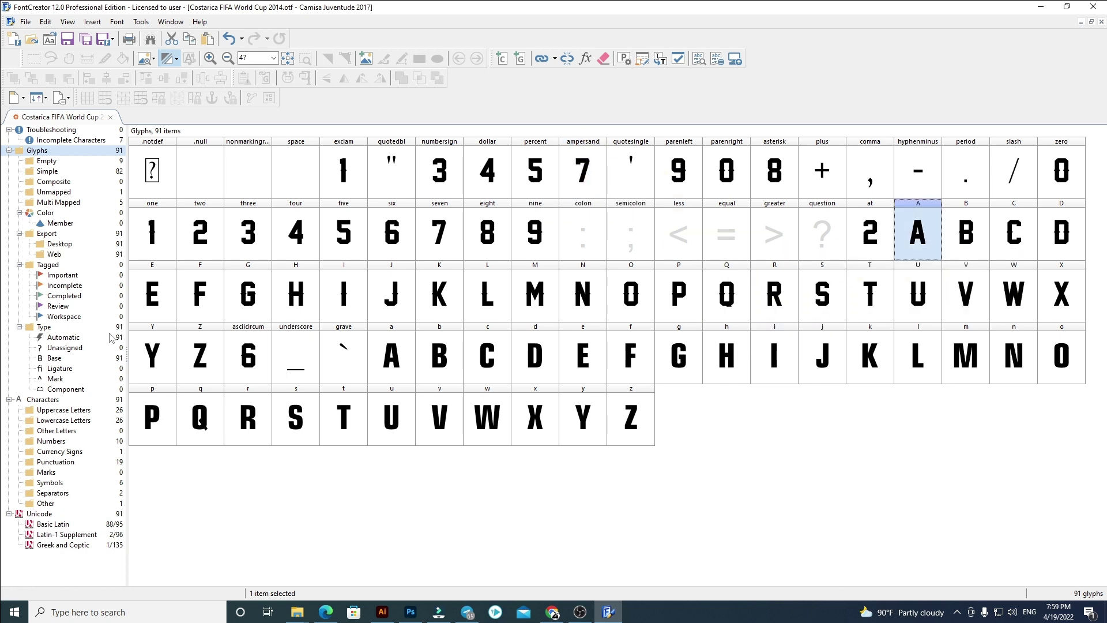
pyautogui.keyDown('shift'); pyautogui.click(199, 355); pyautogui.keyUp('shift')
pyautogui.click(391, 356)
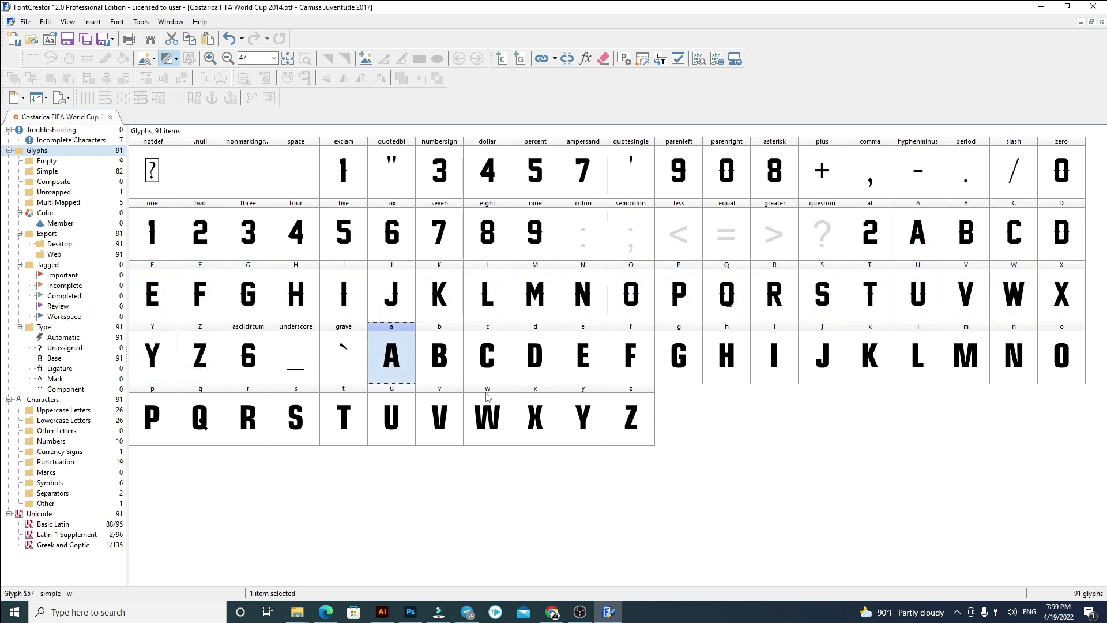
pyautogui.keyDown('shift'); pyautogui.click(634, 421); pyautogui.keyUp('shift')
pyautogui.click(791, 454)
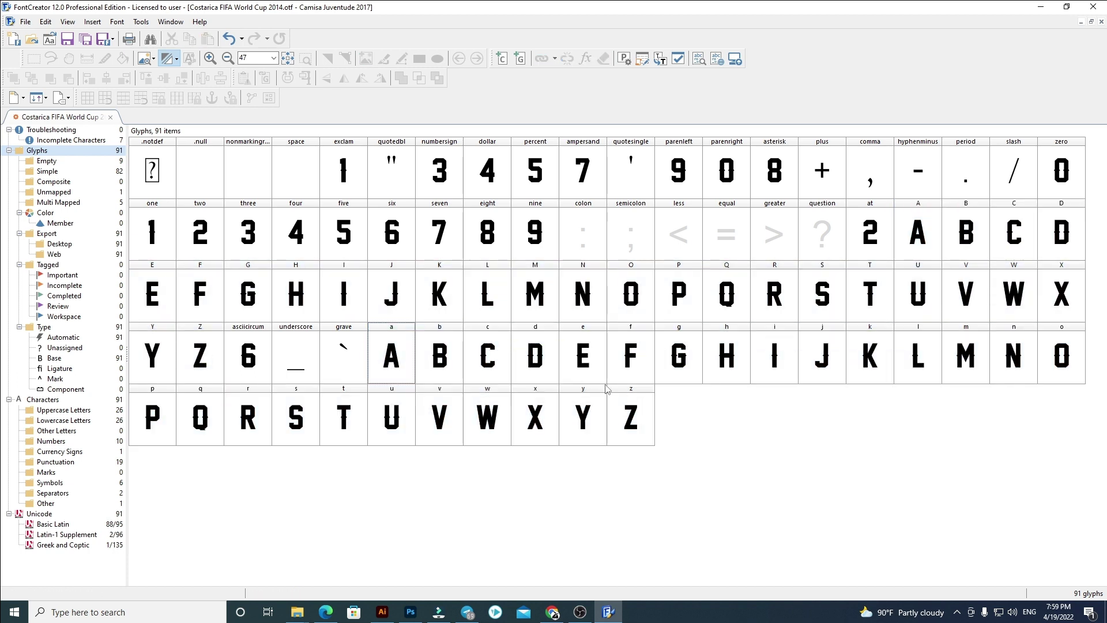
# Open the uppercase A glyph for editing and inspect each letter outline and its spacing from A through Z
pyautogui.doubleClick(918, 231)
pyautogui.scroll(5, 500, 156)
pyautogui.moveTo(746, 245); pyautogui.dragTo(576, 370)
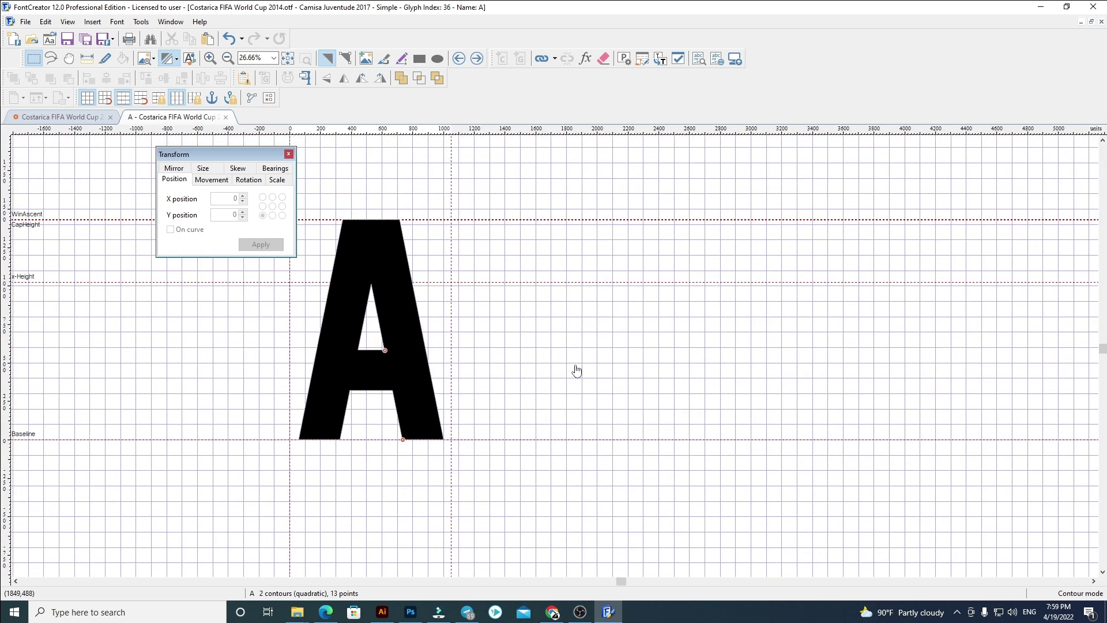
pyautogui.click(477, 58)
pyautogui.click(476, 58)
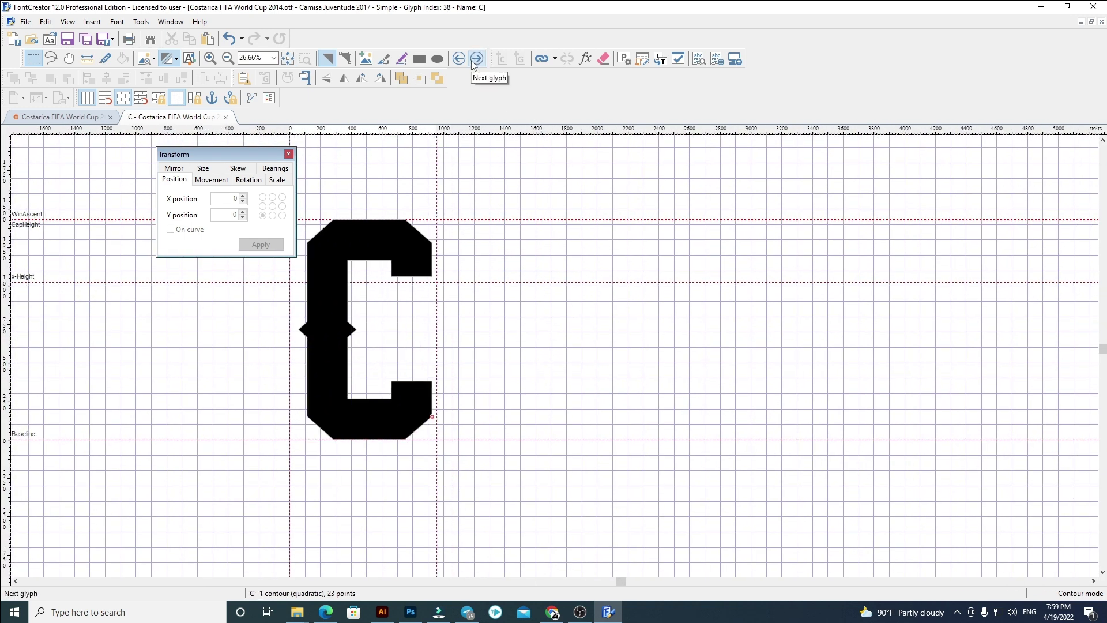
pyautogui.click(472, 61)
pyautogui.click(473, 63)
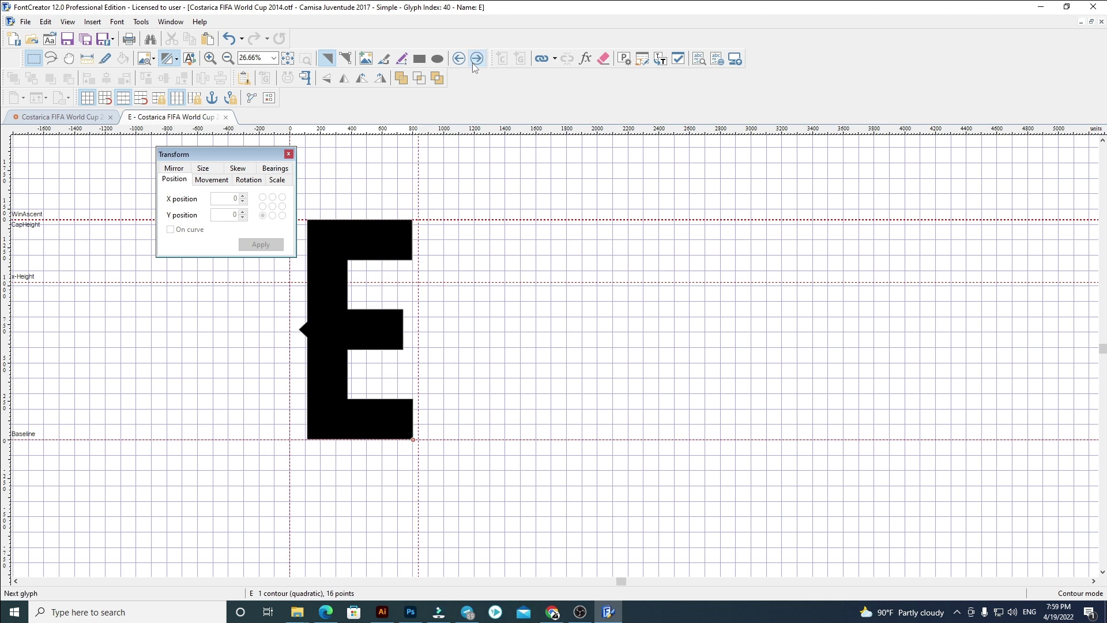
pyautogui.click(472, 64)
pyautogui.click(472, 63)
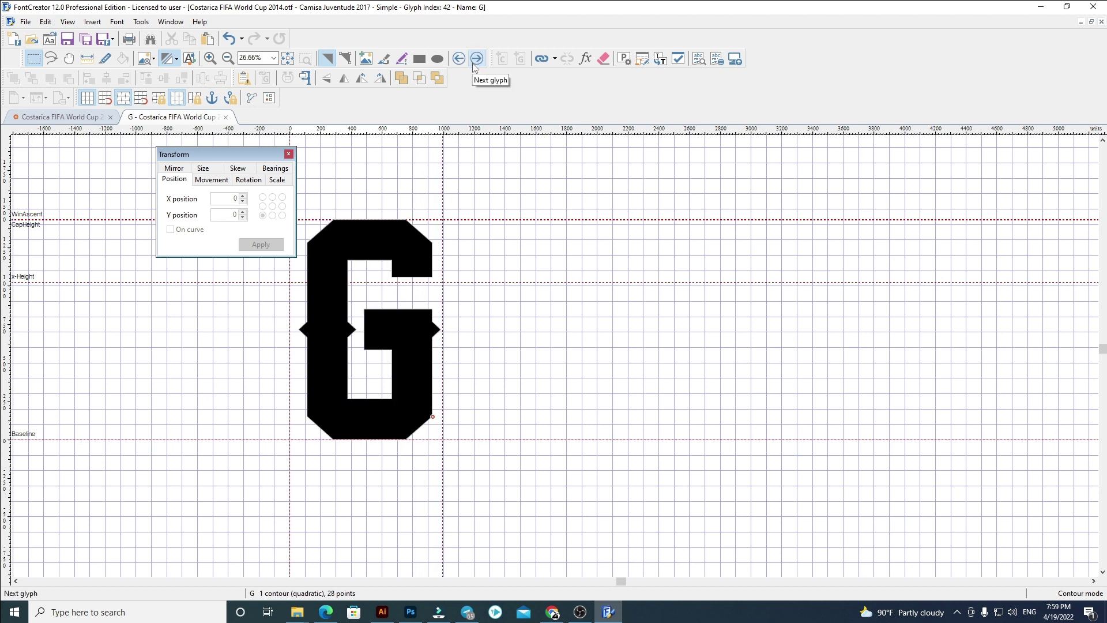
pyautogui.click(472, 64)
pyautogui.click(472, 63)
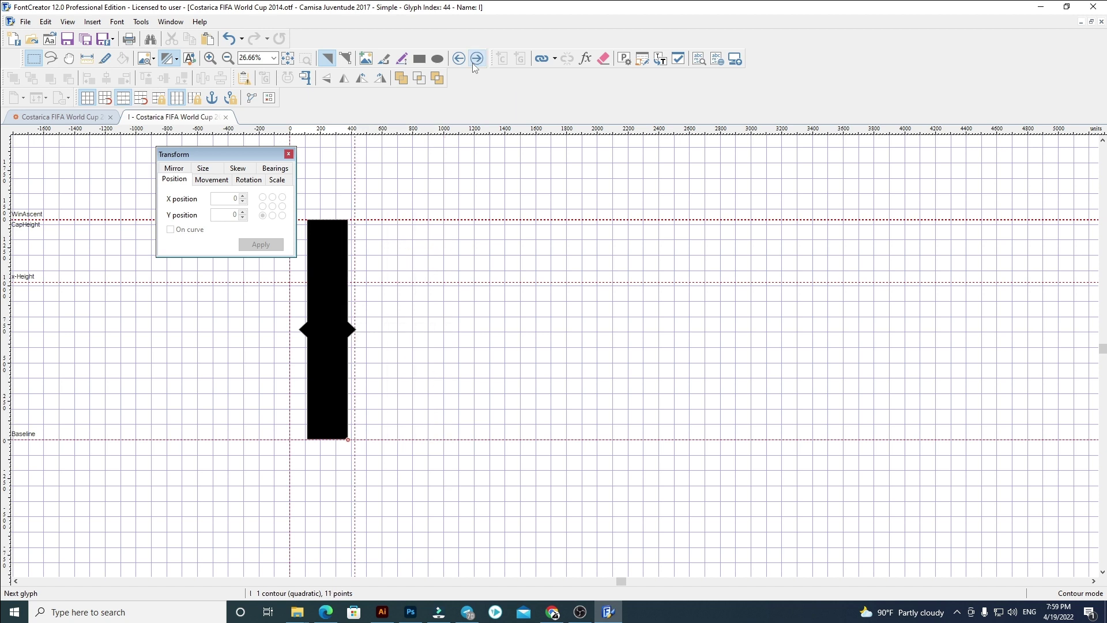
pyautogui.click(473, 63)
pyautogui.click(472, 64)
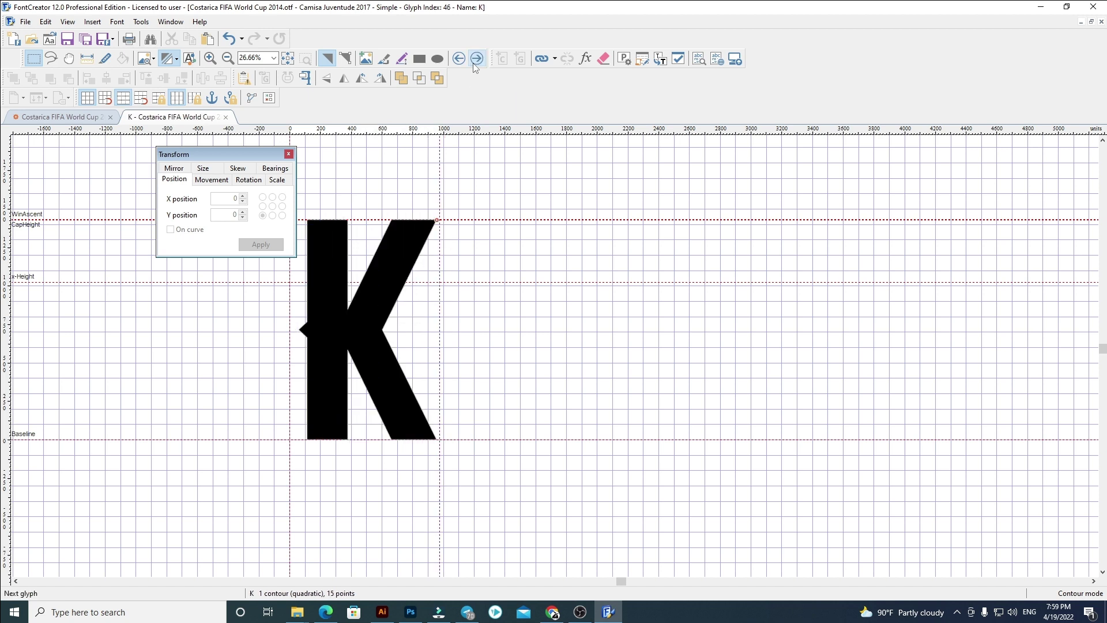
pyautogui.click(472, 64)
pyautogui.click(473, 63)
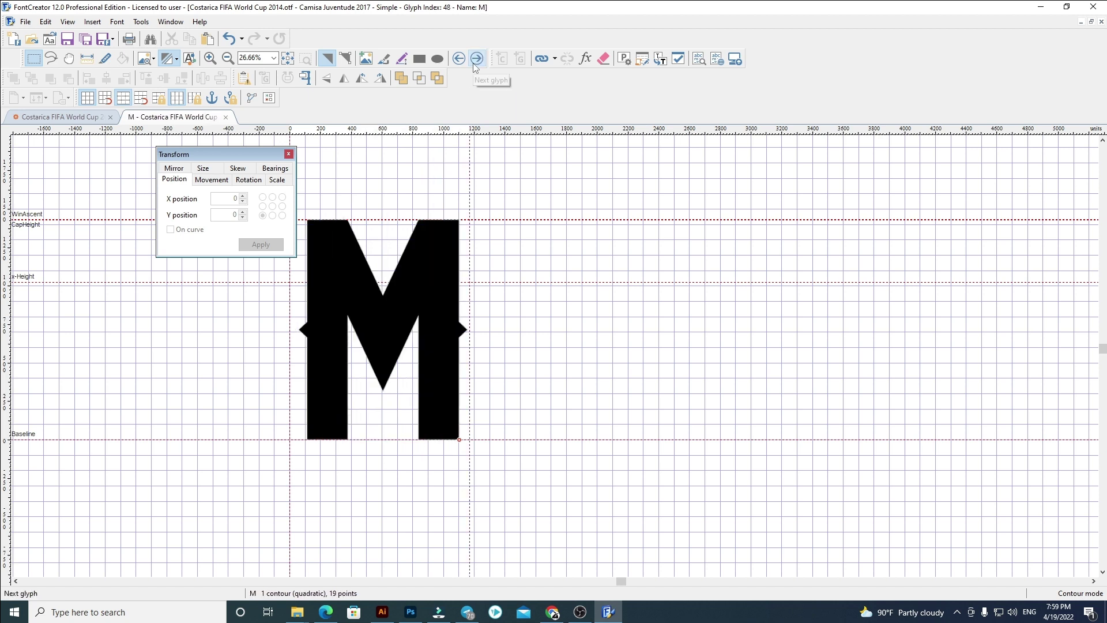
pyautogui.click(473, 64)
pyautogui.click(473, 63)
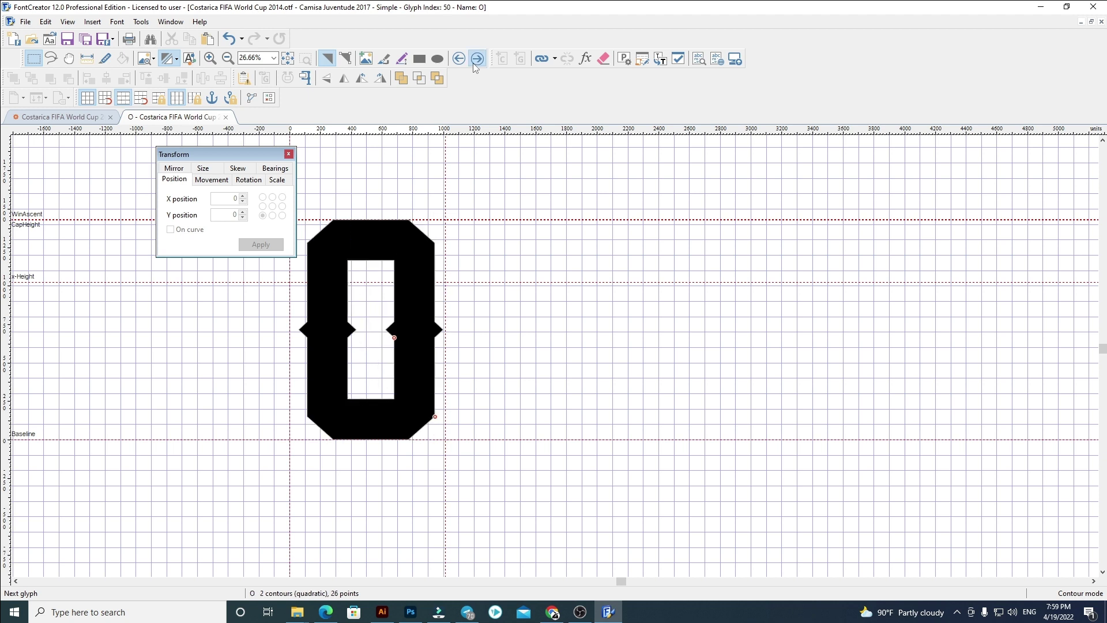
pyautogui.click(472, 64)
pyautogui.click(473, 64)
pyautogui.click(473, 63)
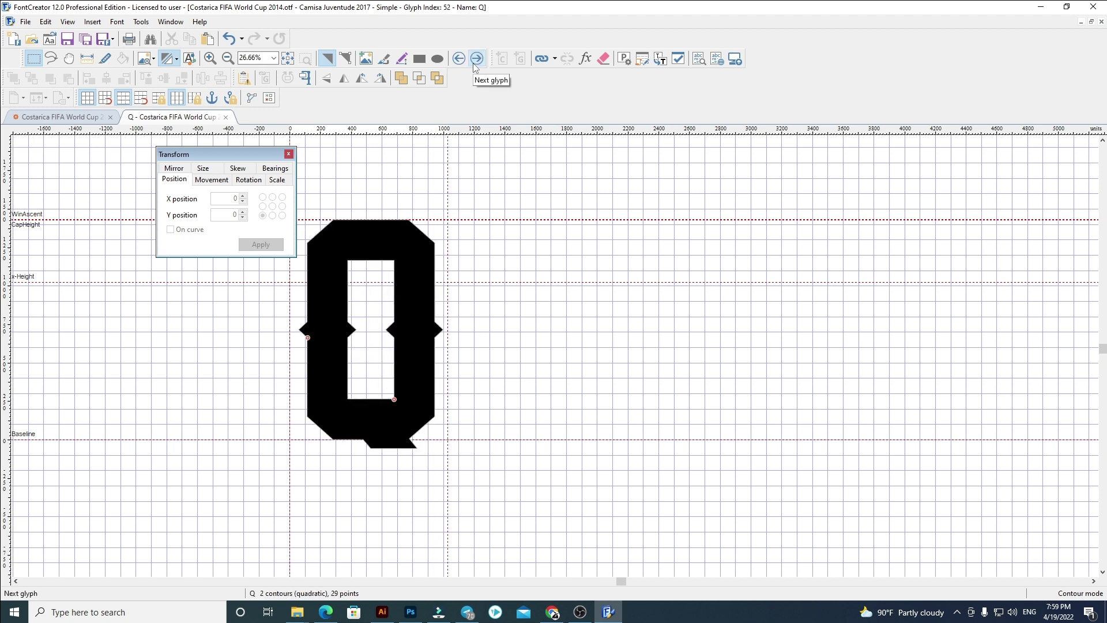
pyautogui.click(473, 64)
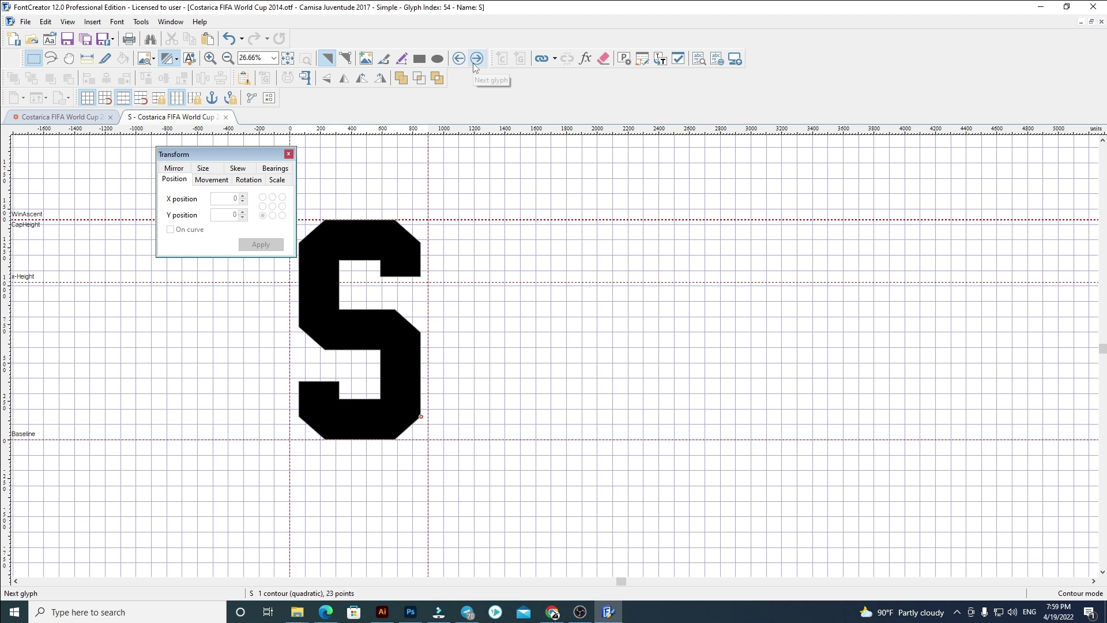
pyautogui.click(473, 64)
pyautogui.click(454, 61)
pyautogui.click(476, 60)
pyautogui.click(476, 60)
pyautogui.click(477, 60)
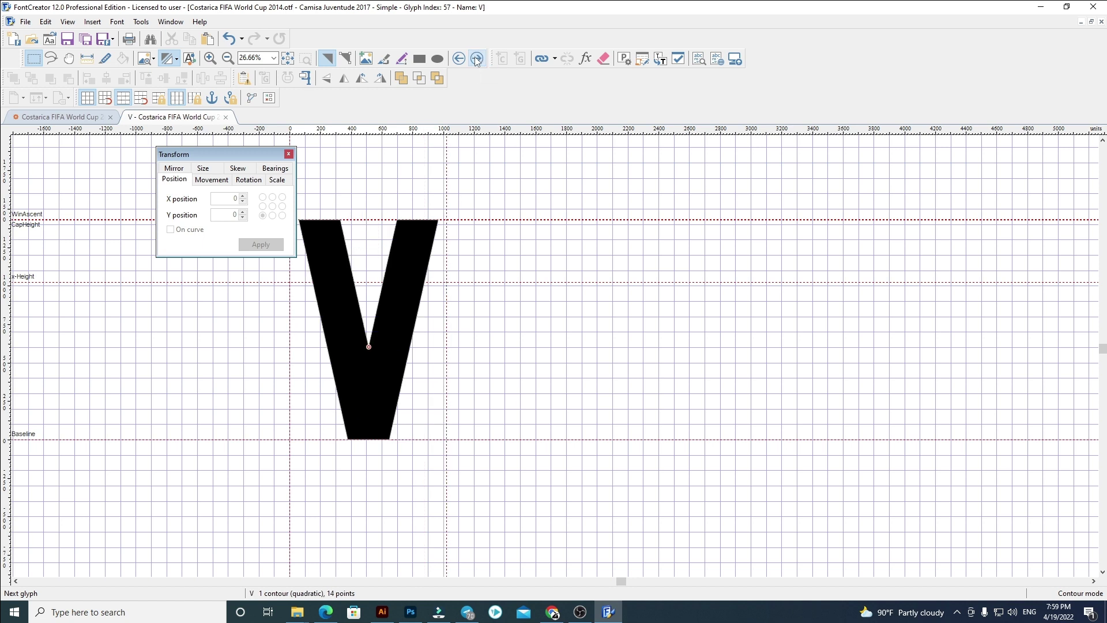
pyautogui.click(476, 60)
pyautogui.click(476, 60)
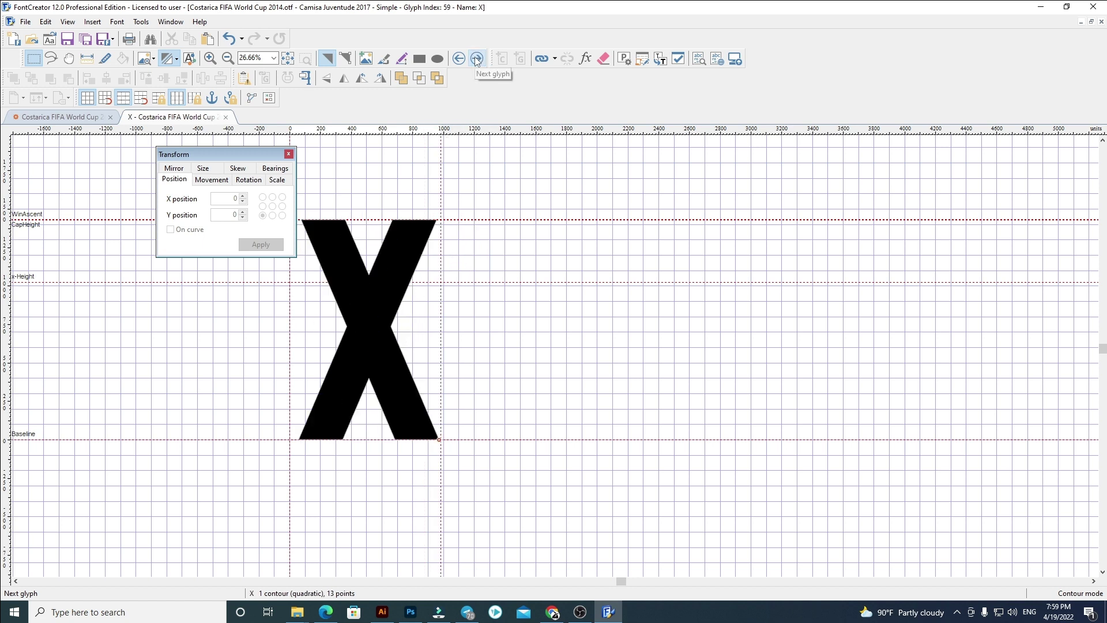
pyautogui.click(476, 60)
pyautogui.click(477, 60)
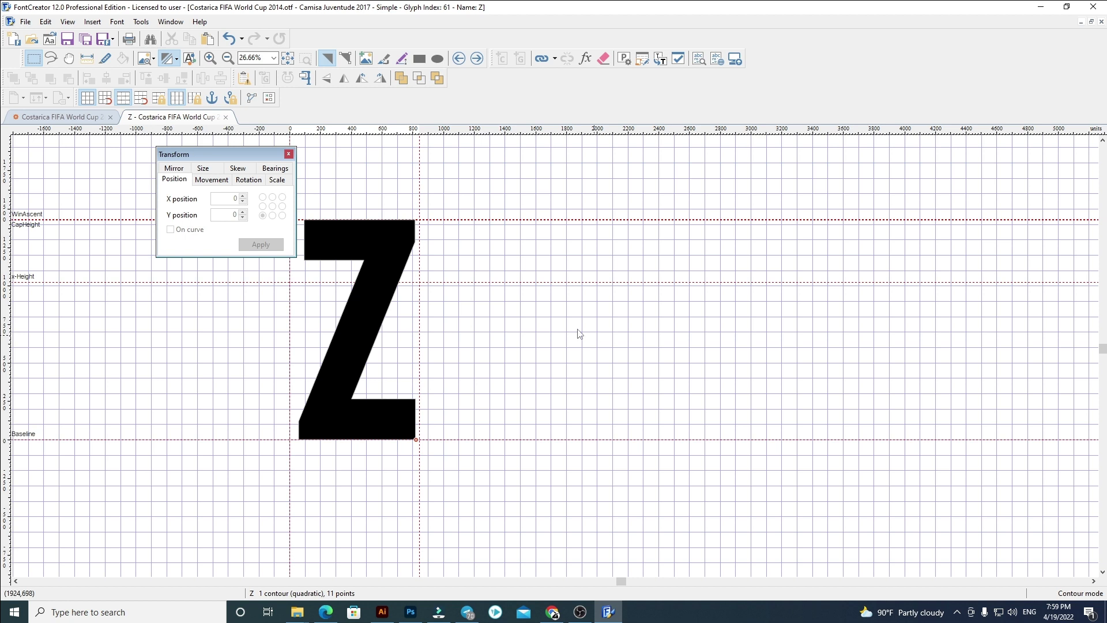
pyautogui.click(225, 117)
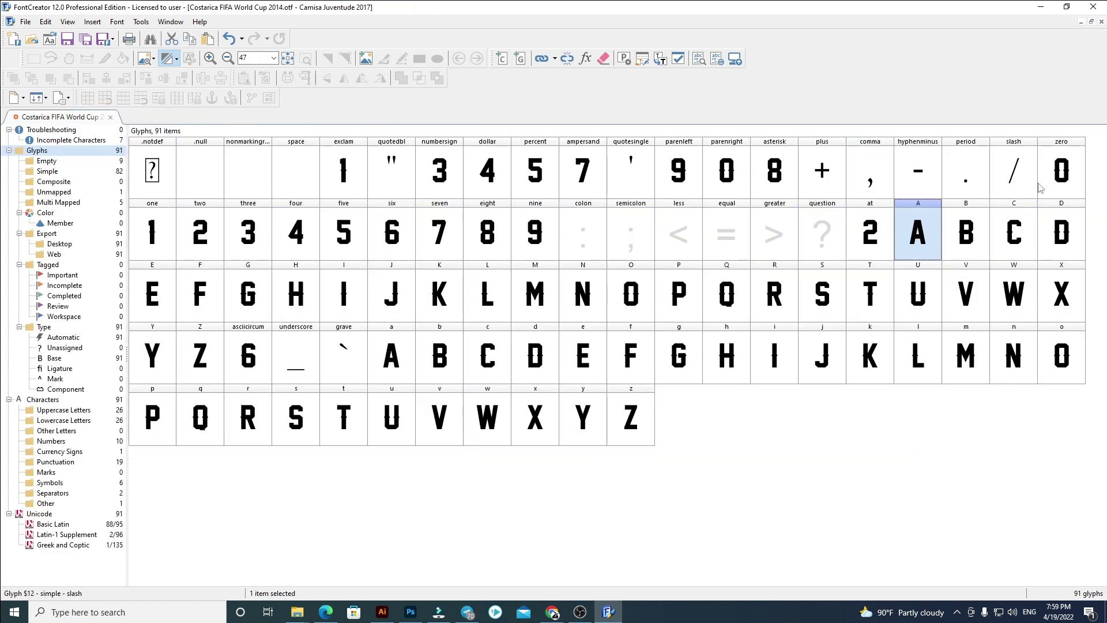
# Open the zero glyph and inspect the digit outlines and their spacing from zero through nine
pyautogui.doubleClick(1062, 169)
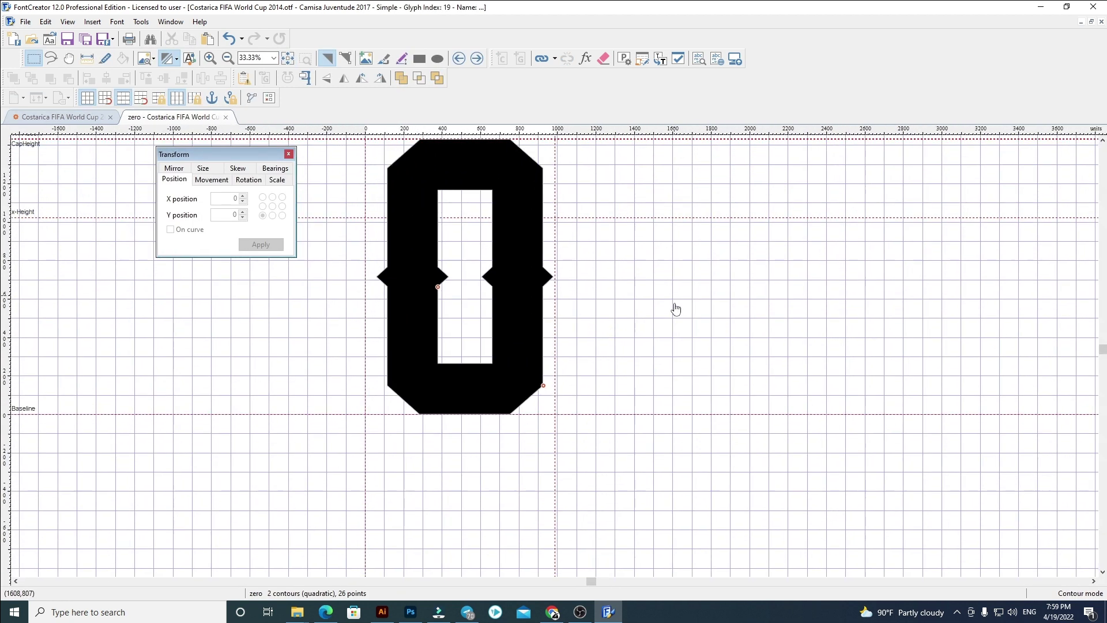
pyautogui.click(478, 59)
pyautogui.click(477, 58)
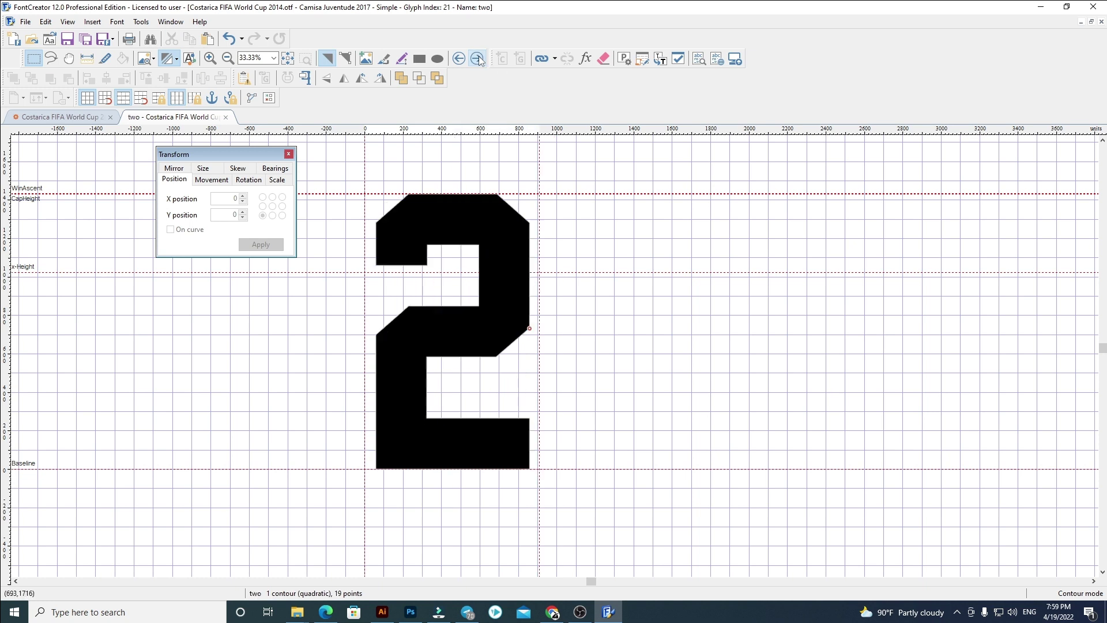
pyautogui.click(478, 58)
pyautogui.click(477, 58)
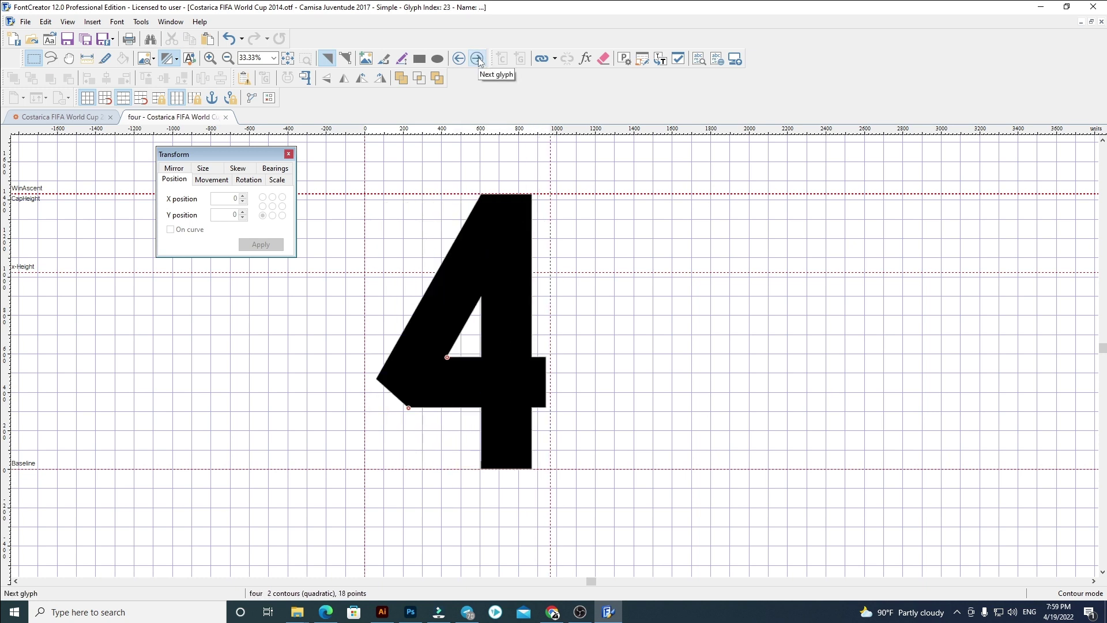
pyautogui.click(459, 58)
pyautogui.click(458, 60)
pyautogui.moveTo(536, 254); pyautogui.dragTo(534, 253)
pyautogui.click(477, 58)
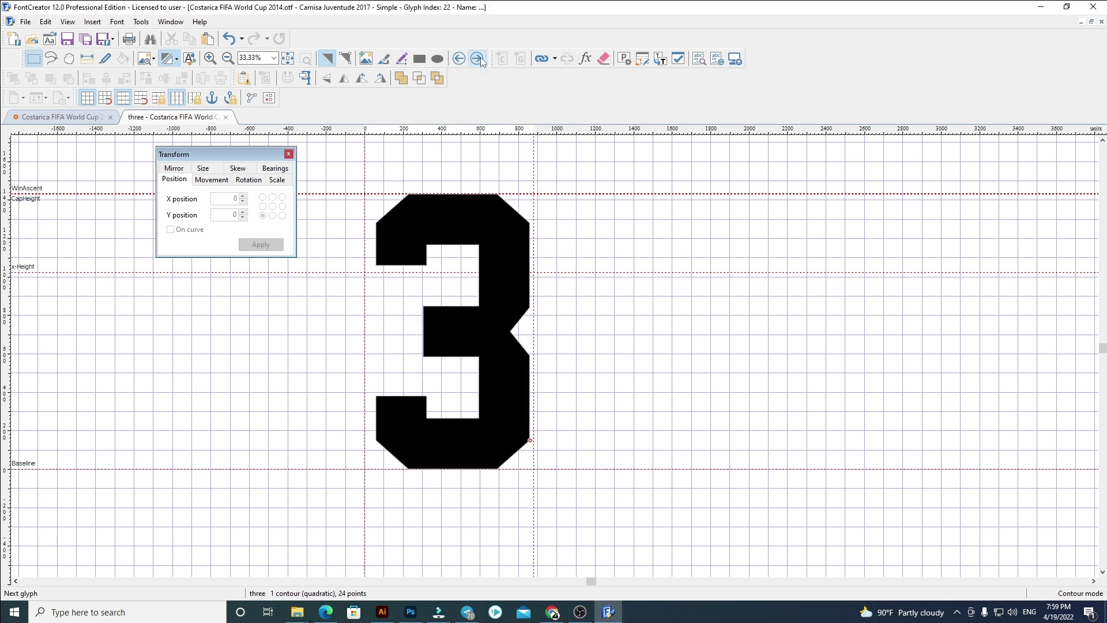
pyautogui.click(477, 58)
pyautogui.click(478, 58)
pyautogui.click(478, 58)
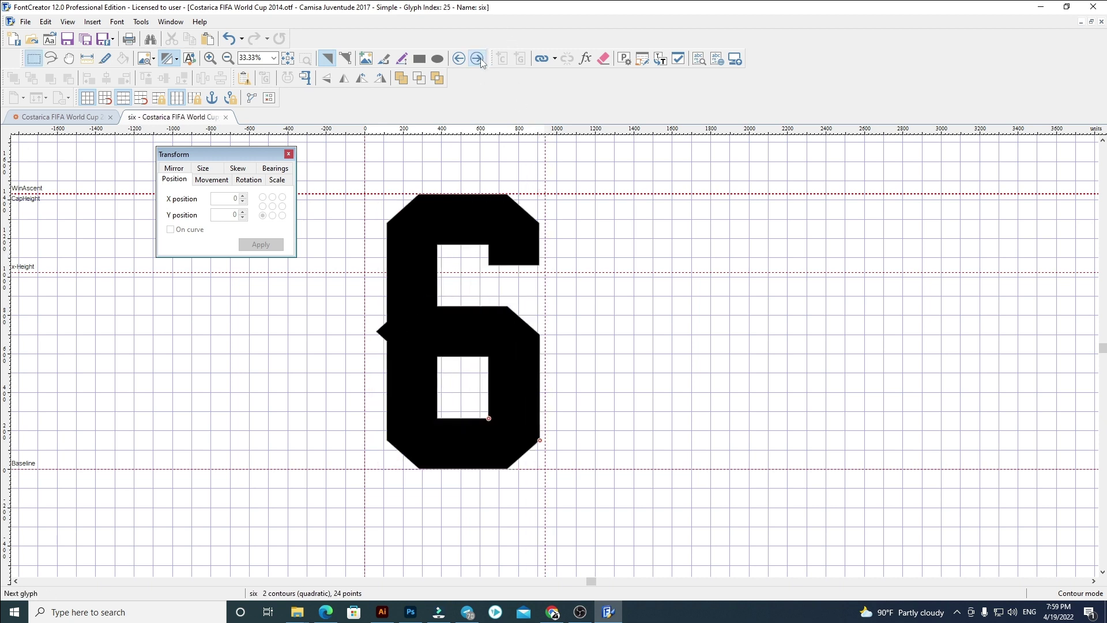
pyautogui.click(477, 58)
pyautogui.click(477, 58)
pyautogui.click(477, 59)
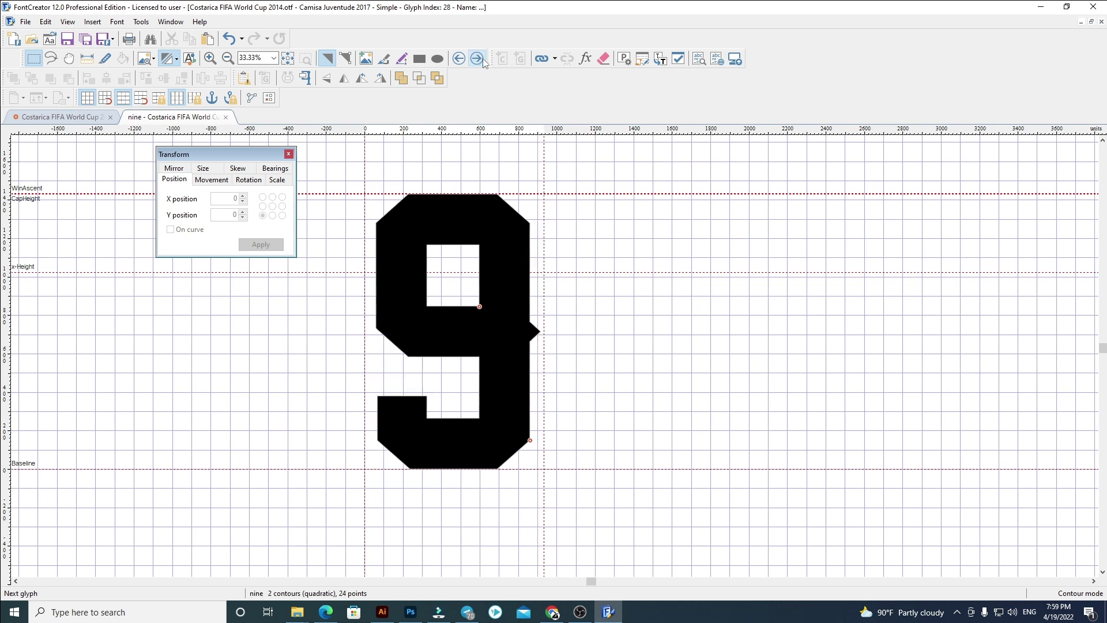
pyautogui.click(226, 117)
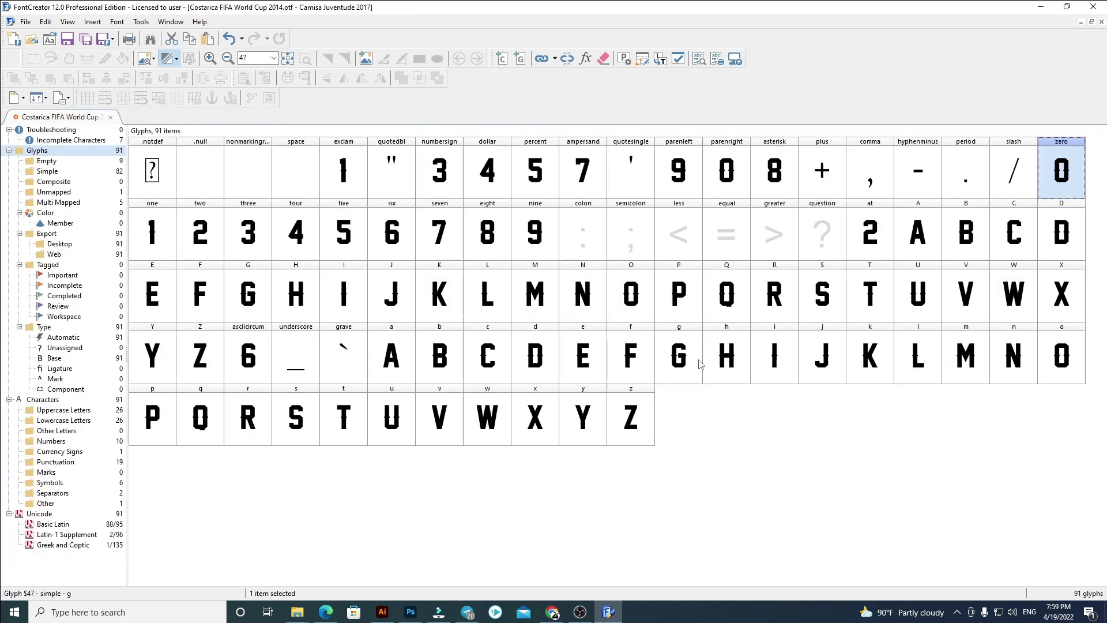
pyautogui.click(700, 363)
pyautogui.click(722, 421)
# Switch to Illustrator and copy the title text "Camisa Juventude 2017"
pyautogui.click(382, 611)
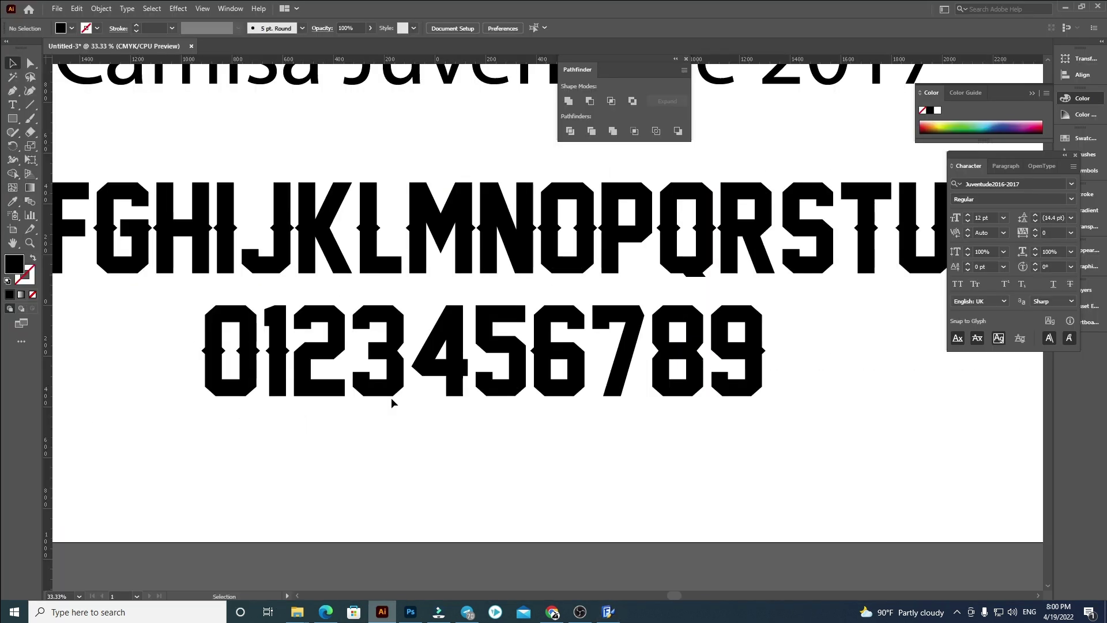
pyautogui.hotkey('ctrl', '-')
pyautogui.press('t')
pyautogui.tripleClick(452, 208)
pyautogui.hotkey('ctrl', 'c')
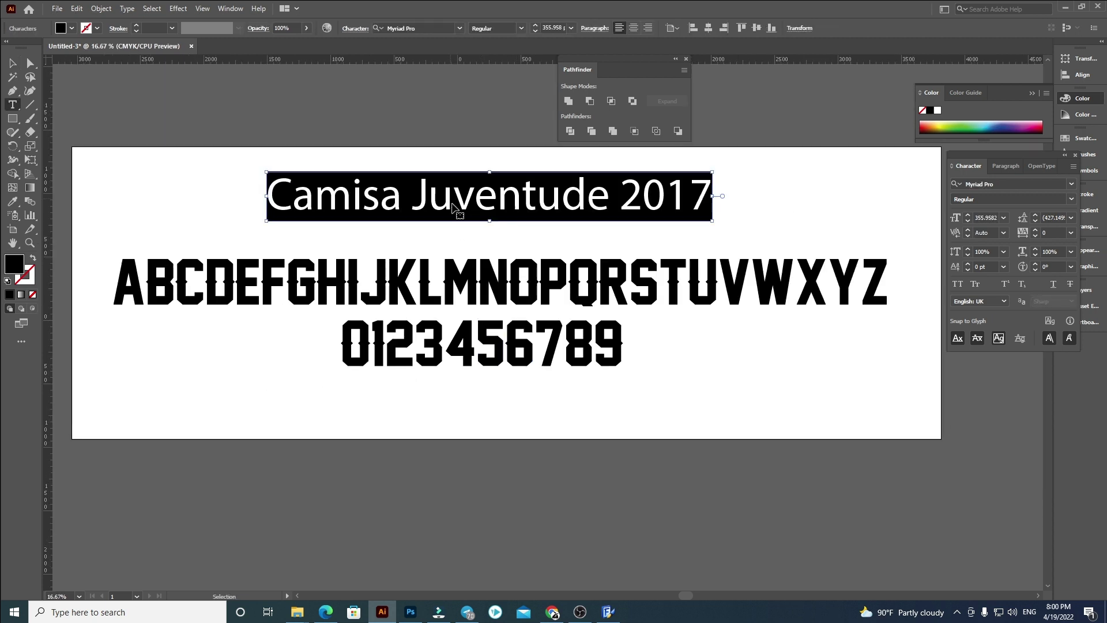
# Return to FontCreator and check the font family name and identification details in the font properties
pyautogui.click(608, 611)
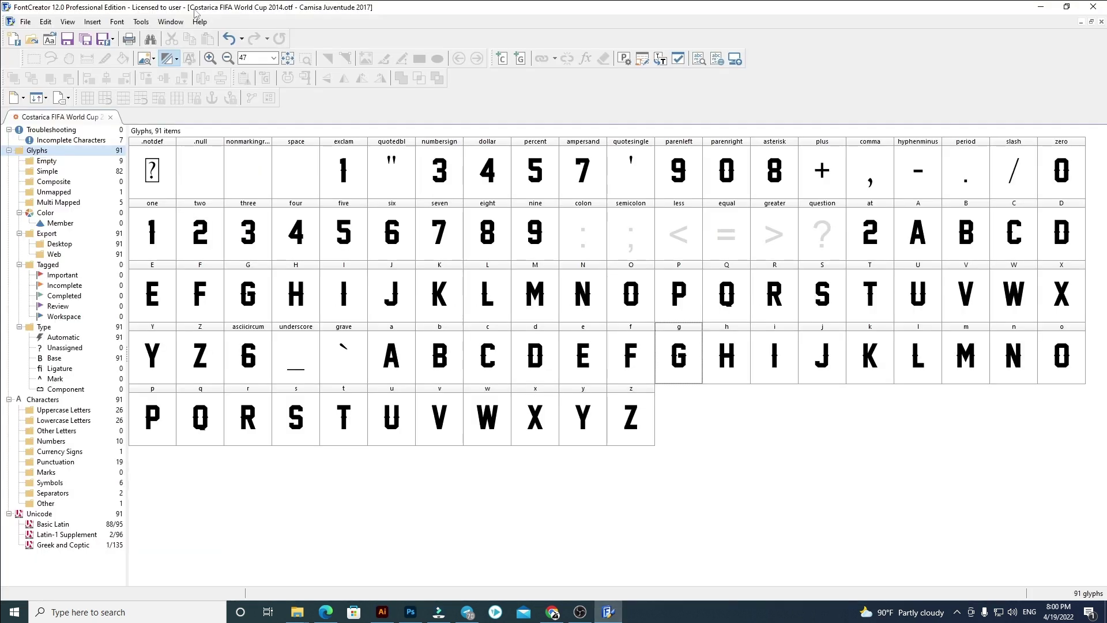
pyautogui.click(116, 22)
pyautogui.click(129, 34)
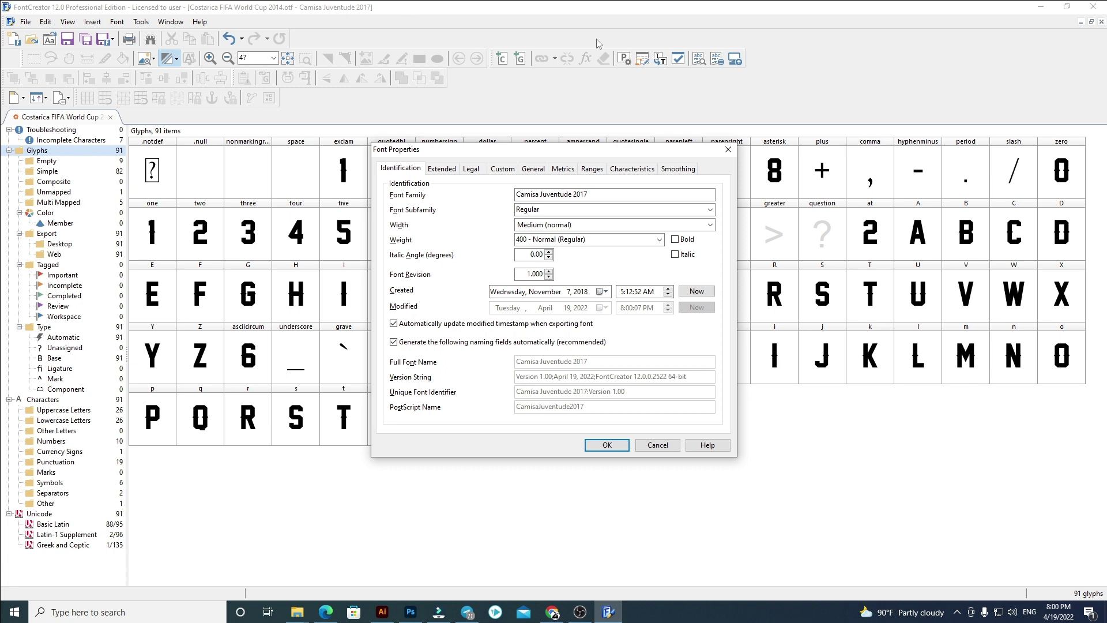
pyautogui.click(609, 447)
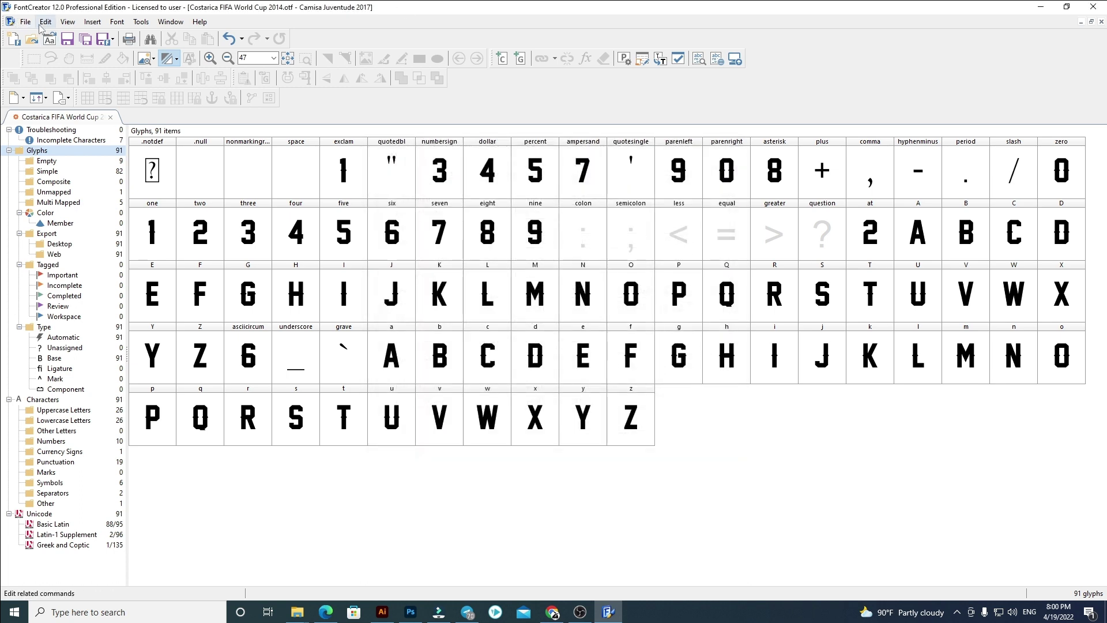
# Start exporting the font as OpenType and create a folder named "Camisa Juventude 2017" inside the Font Design folder
pyautogui.click(26, 22)
pyautogui.moveTo(86, 187)
pyautogui.click(164, 199)
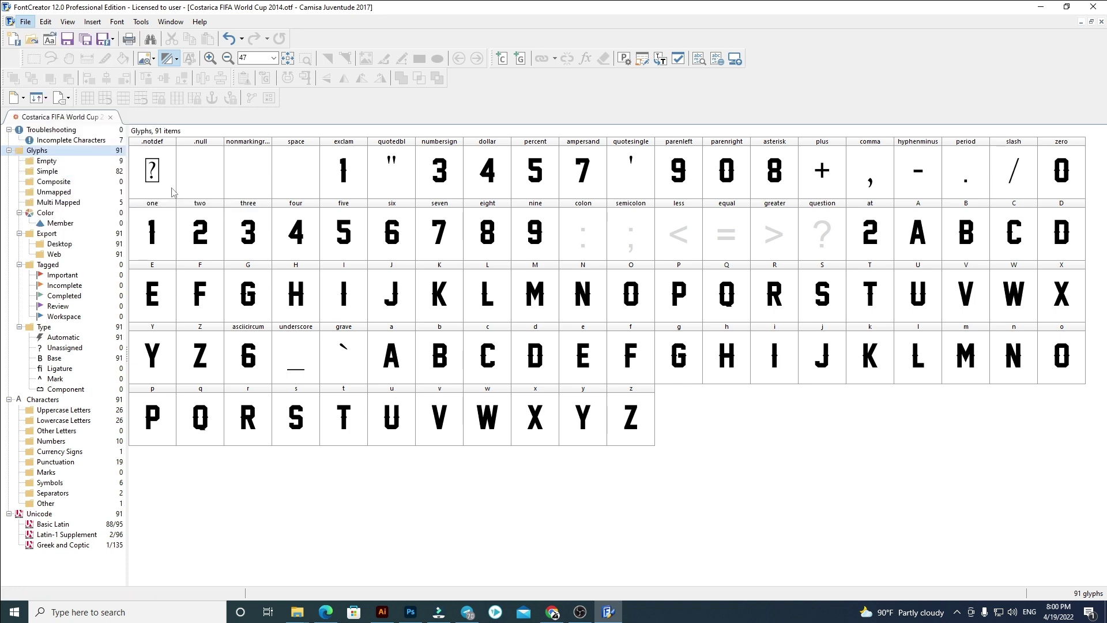
pyautogui.click(528, 376)
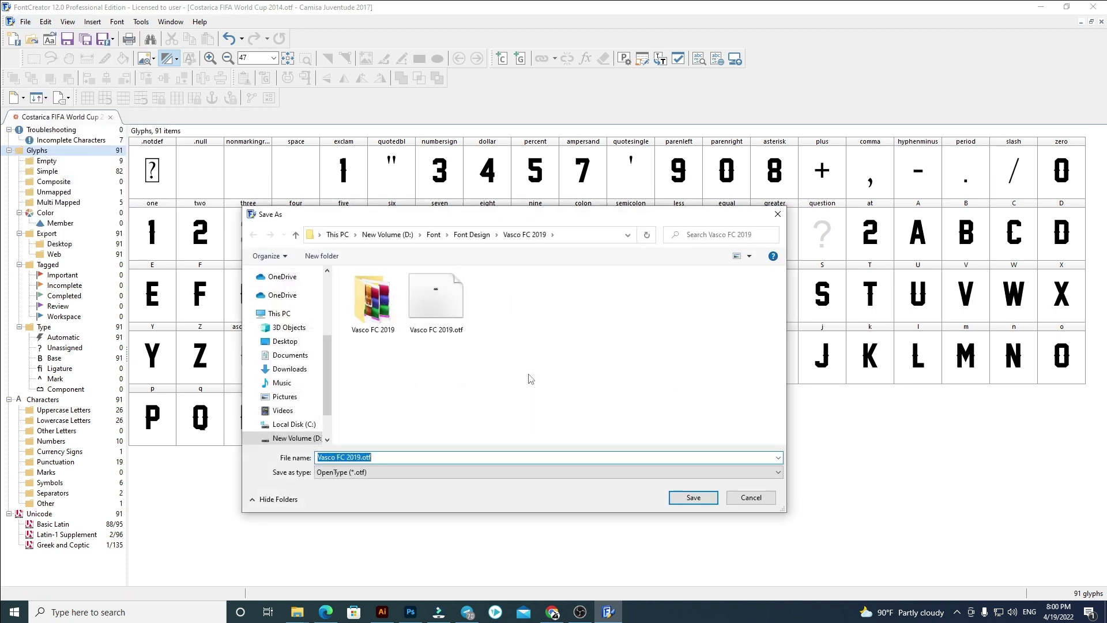
pyautogui.click(472, 235)
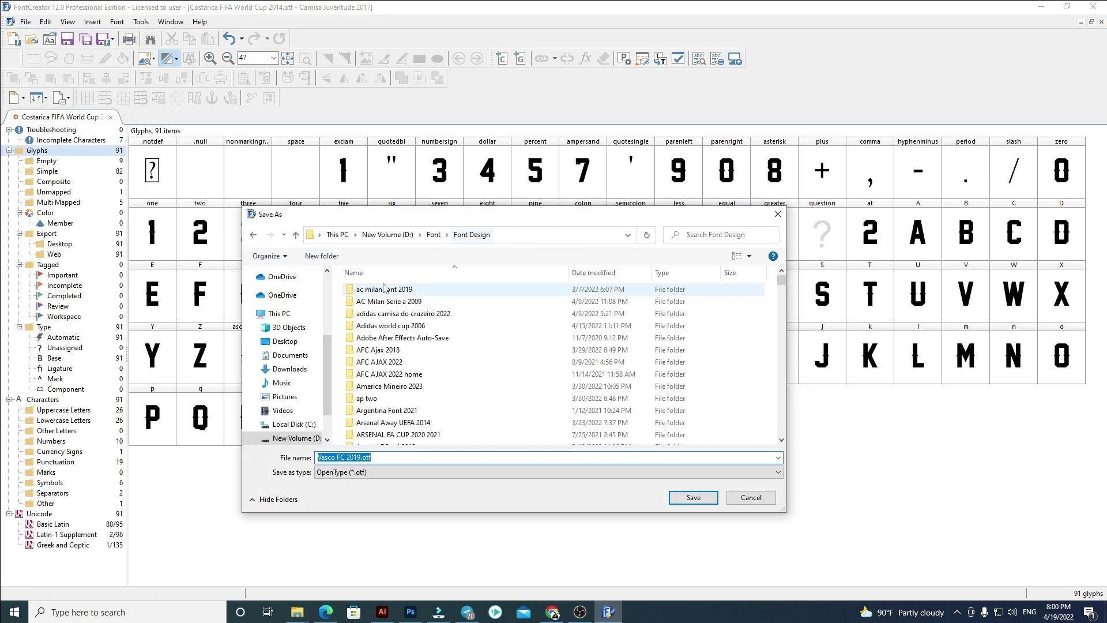
pyautogui.click(321, 255)
pyautogui.hotkey('ctrl', 'v')
pyautogui.press('Return')
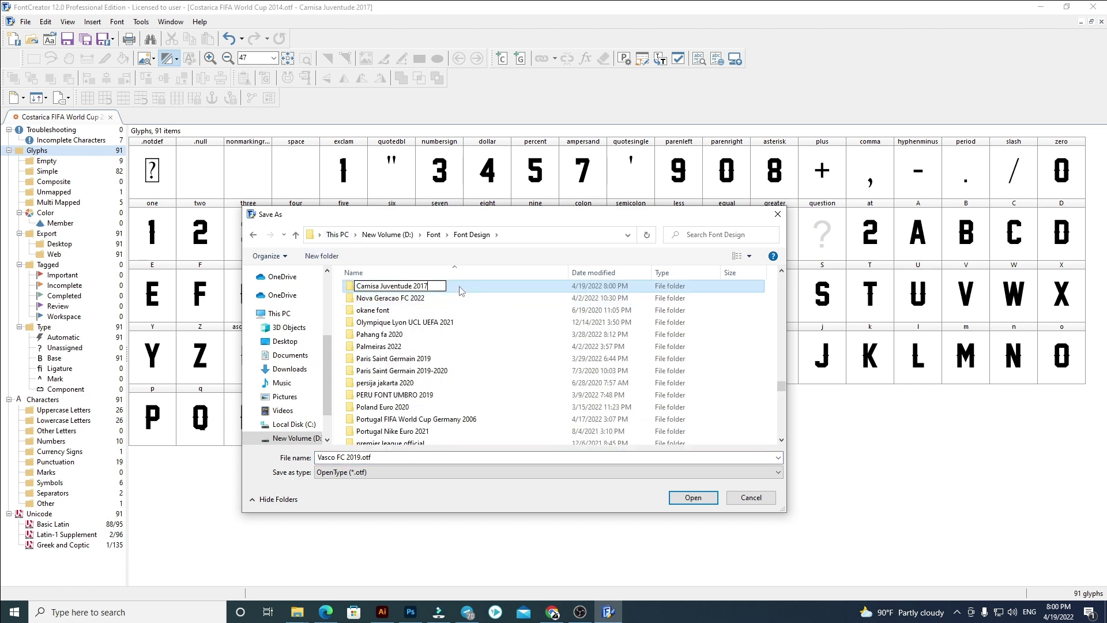
# Save the OpenType export as "Camisa Juventude 2017" inside the new Camisa Juventude 2017 folder
pyautogui.doubleClick(461, 287)
pyautogui.click(417, 456)
pyautogui.hotkey('ctrl', 'v')
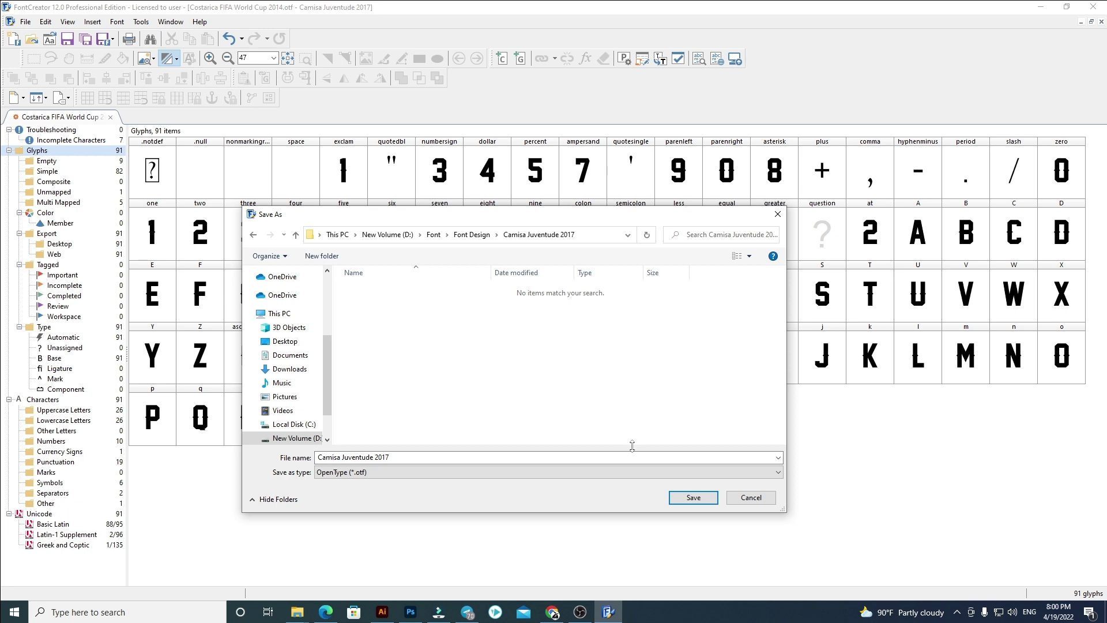
pyautogui.click(693, 497)
# Export the font as a desktop font with TrueType outlines, saved as "Camisa Juventude 2017" in the Camisa Juventude 2017 folder
pyautogui.click(25, 22)
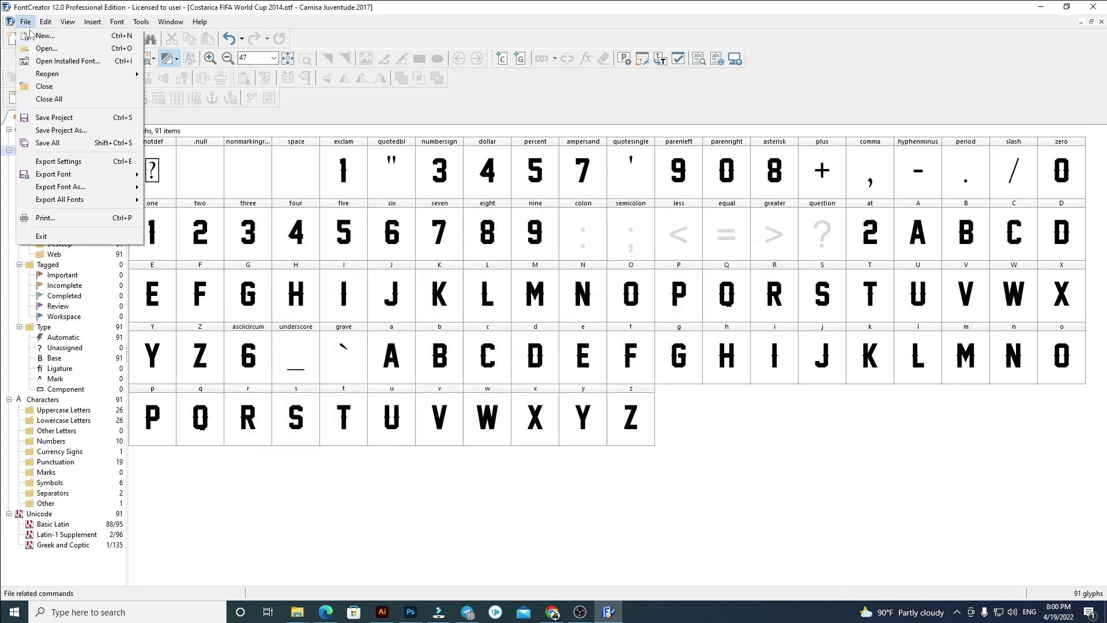
pyautogui.moveTo(63, 186)
pyautogui.click(185, 188)
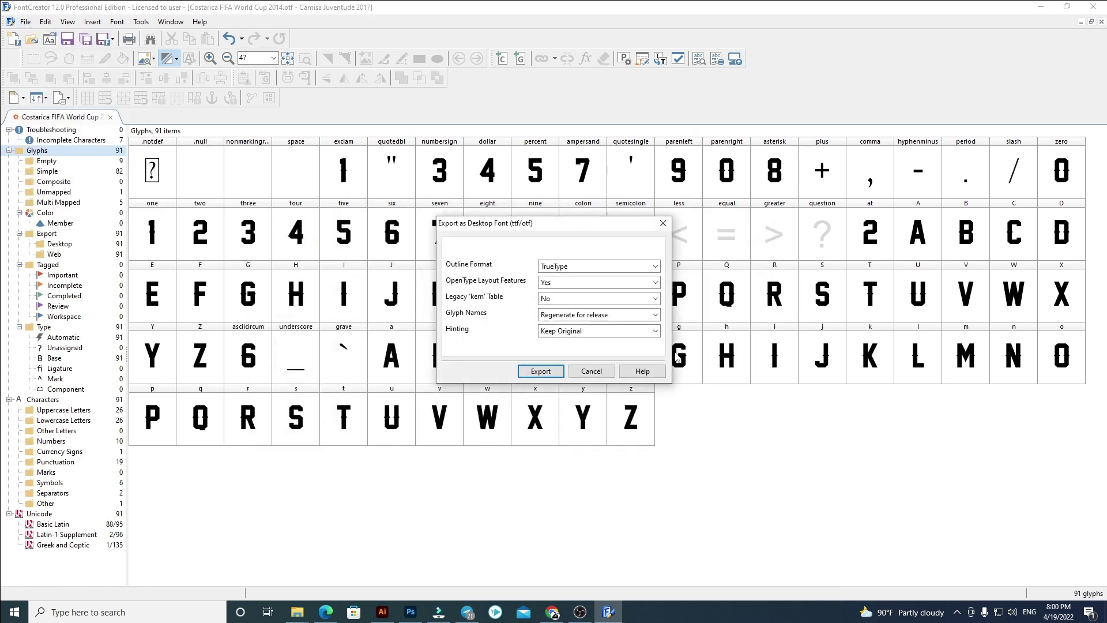
pyautogui.click(555, 370)
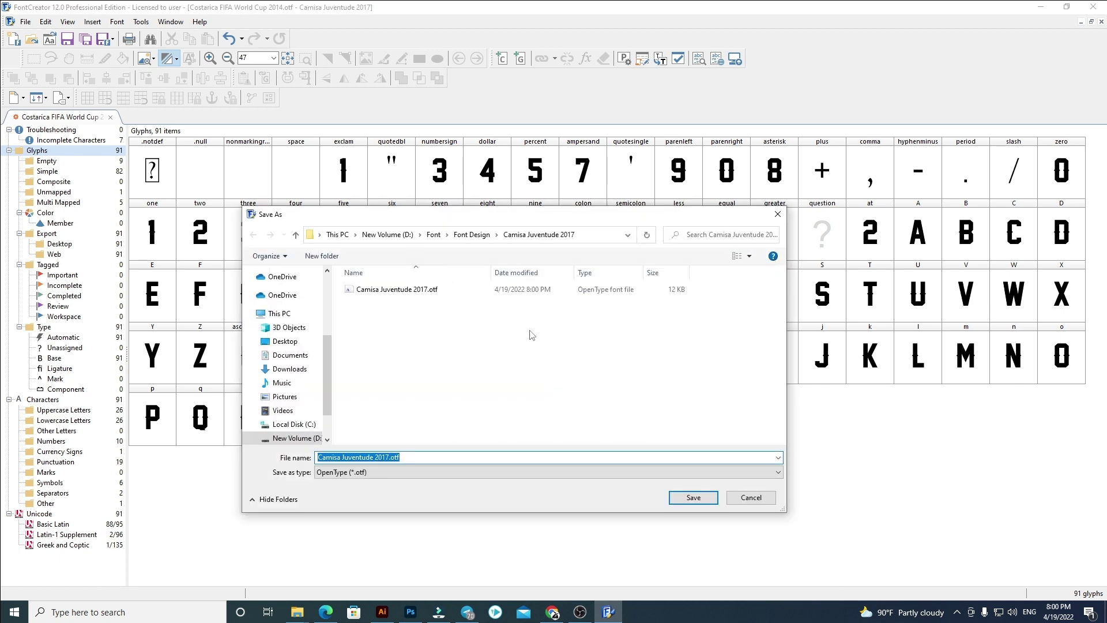
pyautogui.click(376, 475)
pyautogui.click(379, 493)
pyautogui.click(371, 468)
pyautogui.click(376, 486)
pyautogui.click(684, 500)
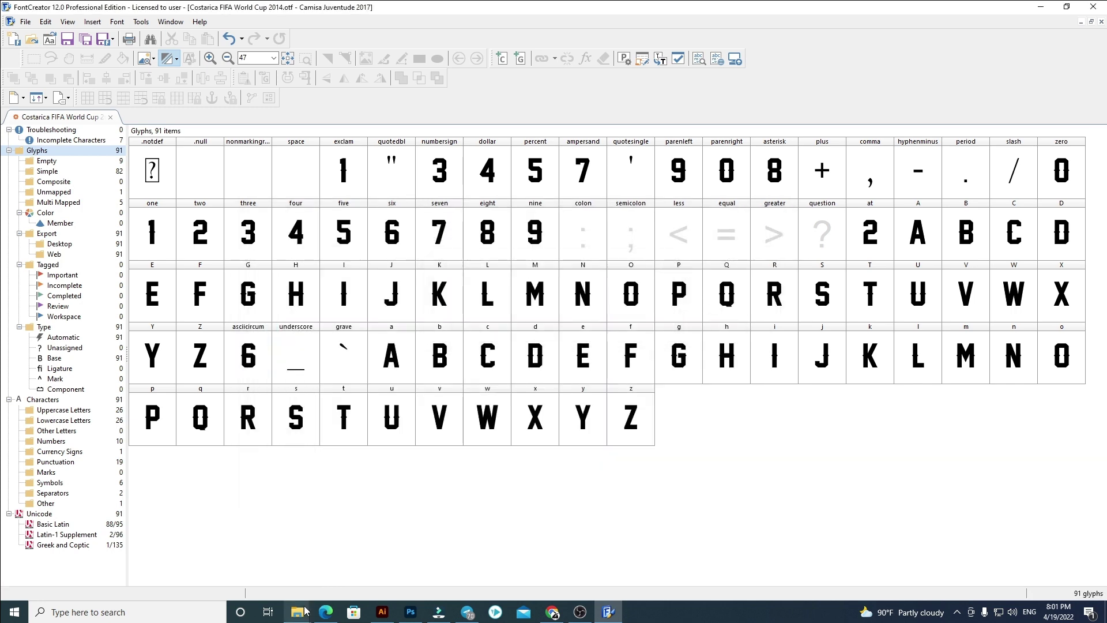
# Switch to File Explorer and open the Camisa Juventude 2017 folder inside Font Design
pyautogui.moveTo(305, 611)
pyautogui.click(297, 565)
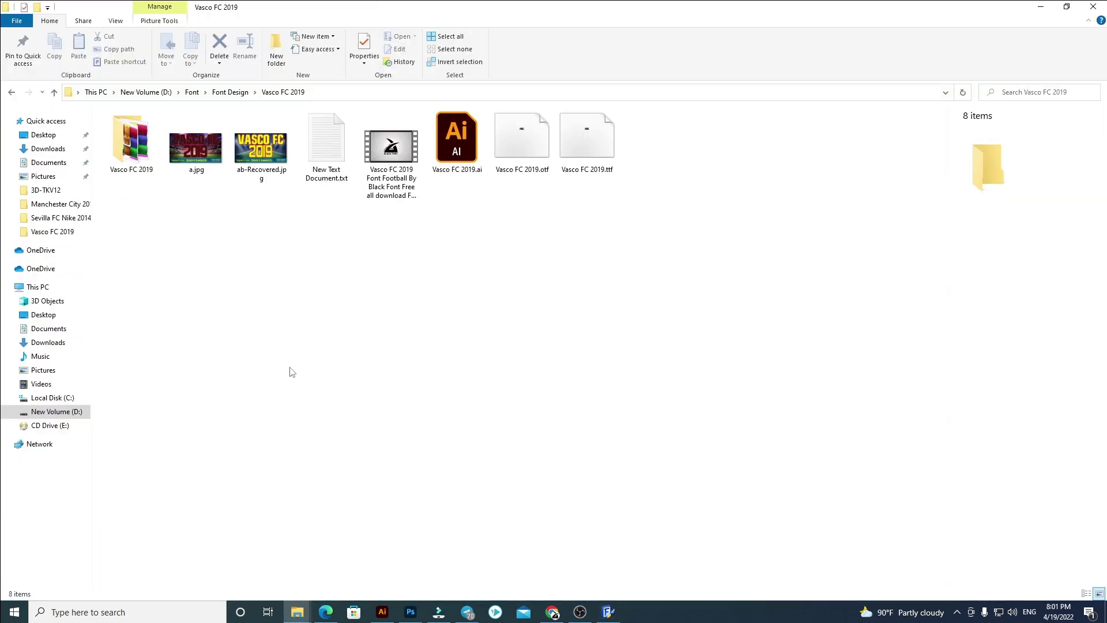
pyautogui.click(219, 92)
pyautogui.scroll(5, 279, 187)
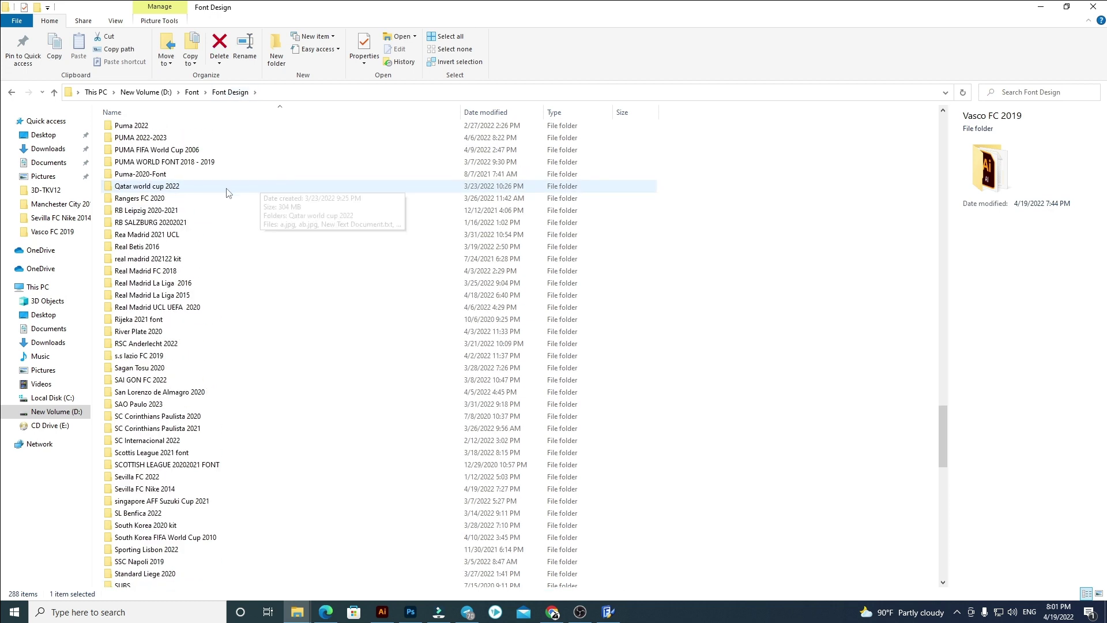
pyautogui.click(225, 189)
pyautogui.write('ccam')
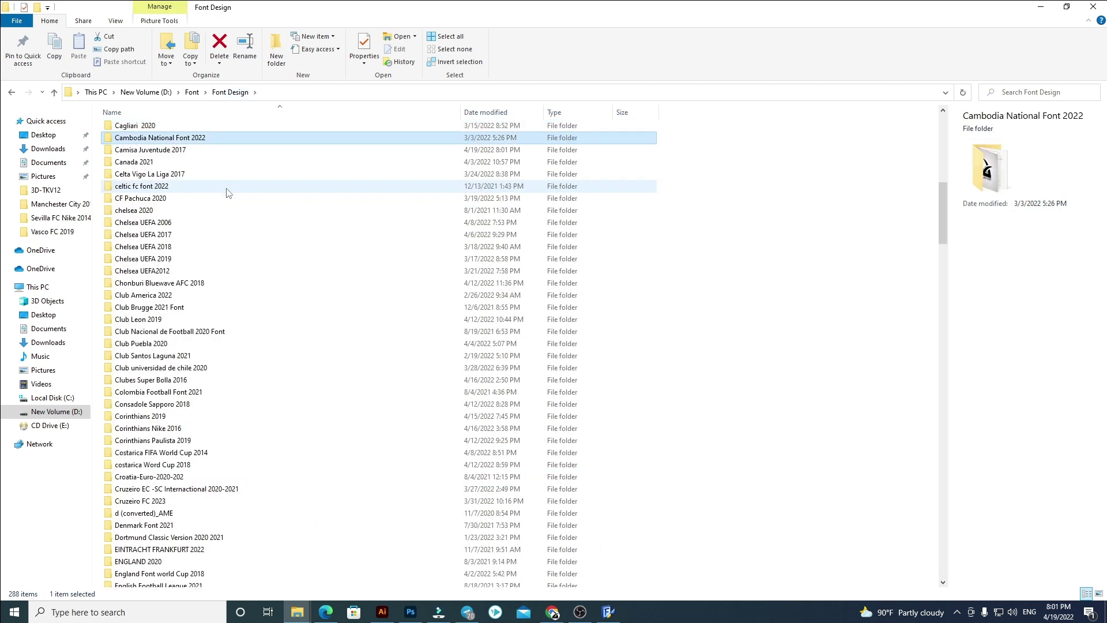
pyautogui.click(186, 151)
pyautogui.doubleClick(186, 151)
# Install the font from Camisa Juventude 2017.ttf and close its preview
pyautogui.click(173, 142)
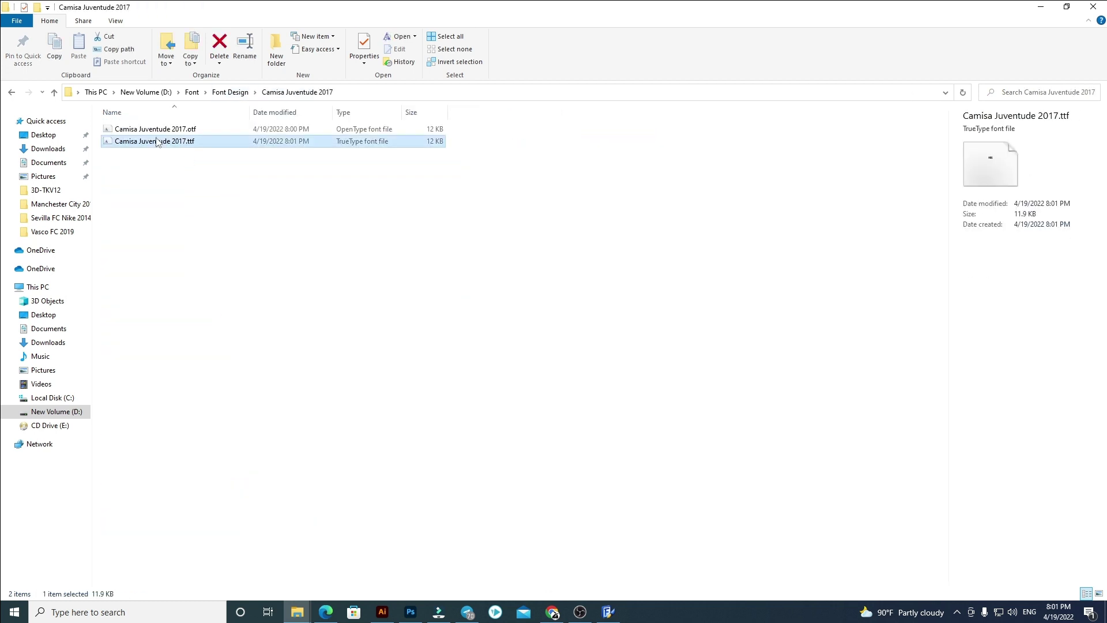
pyautogui.click(316, 241)
pyautogui.doubleClick(141, 141)
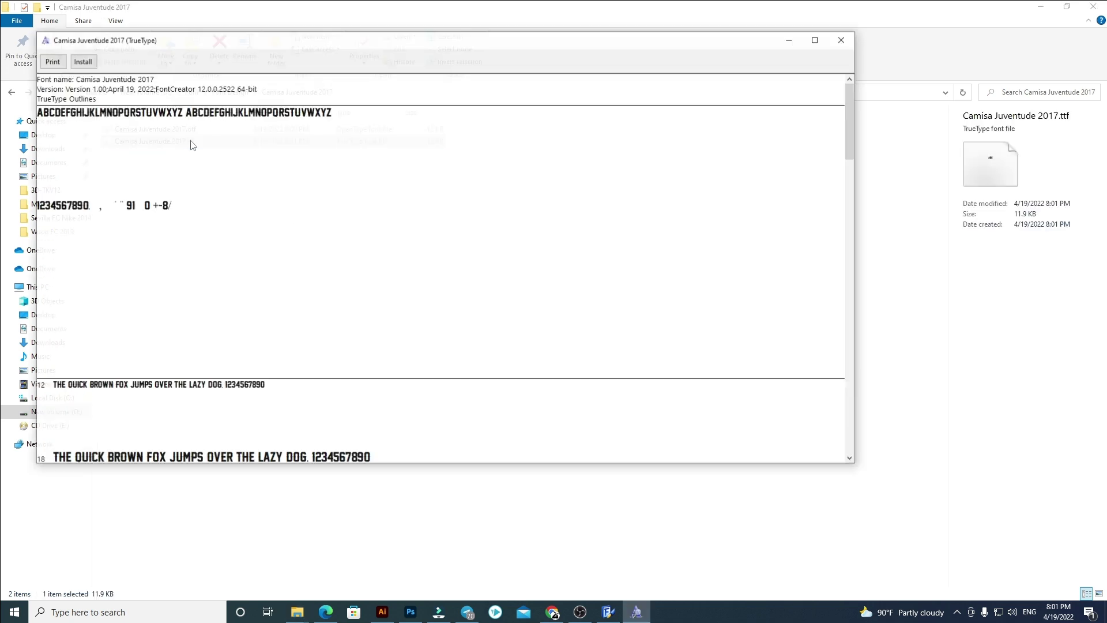
pyautogui.click(87, 62)
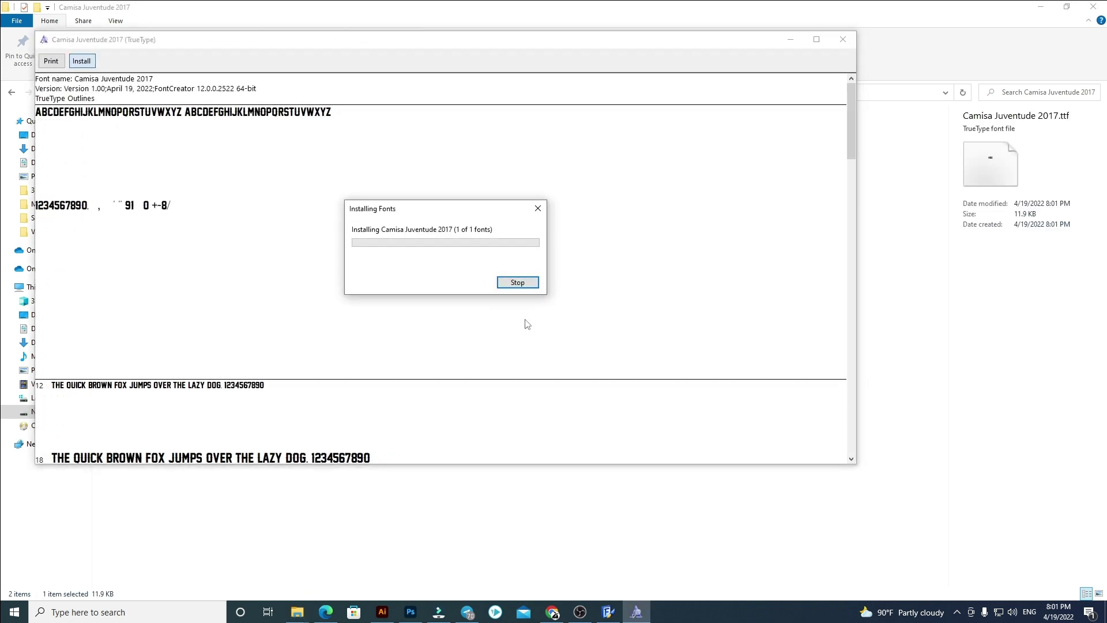
pyautogui.click(842, 39)
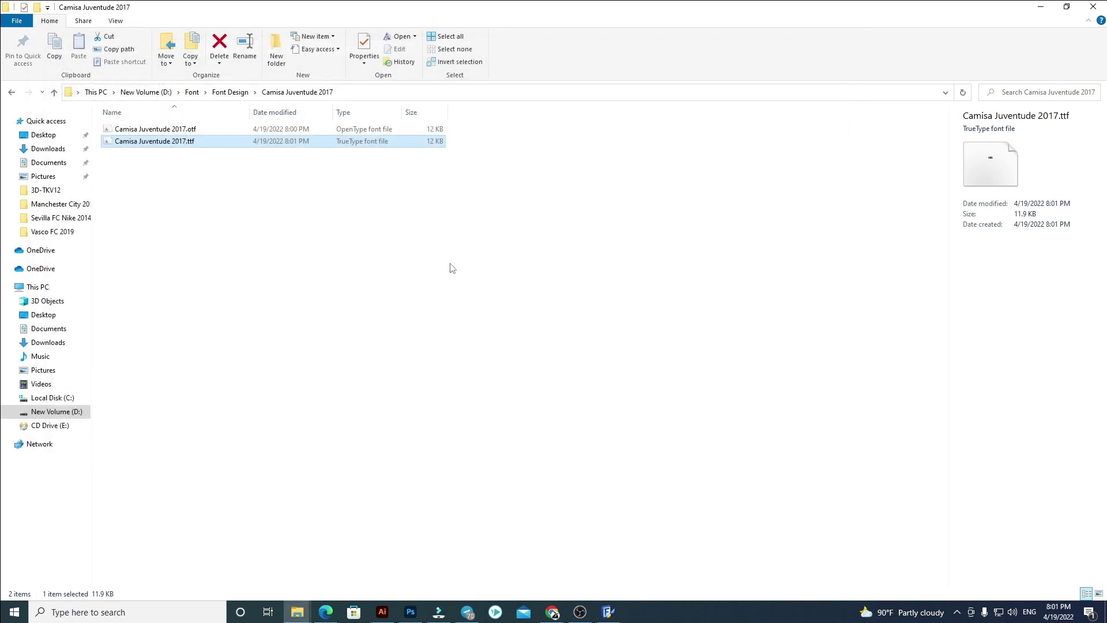
# Switch to Illustrator, set the title text in the Camisa Juventude 2017 font and move it slightly down towards the alphabet
pyautogui.click(382, 612)
pyautogui.click(413, 27)
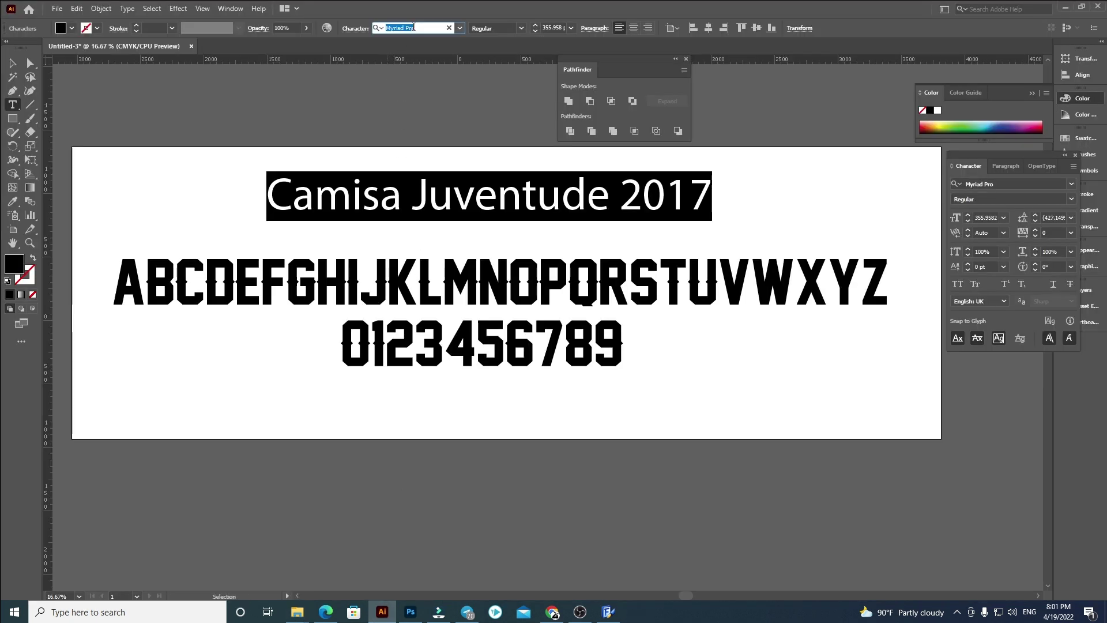
pyautogui.write('cam')
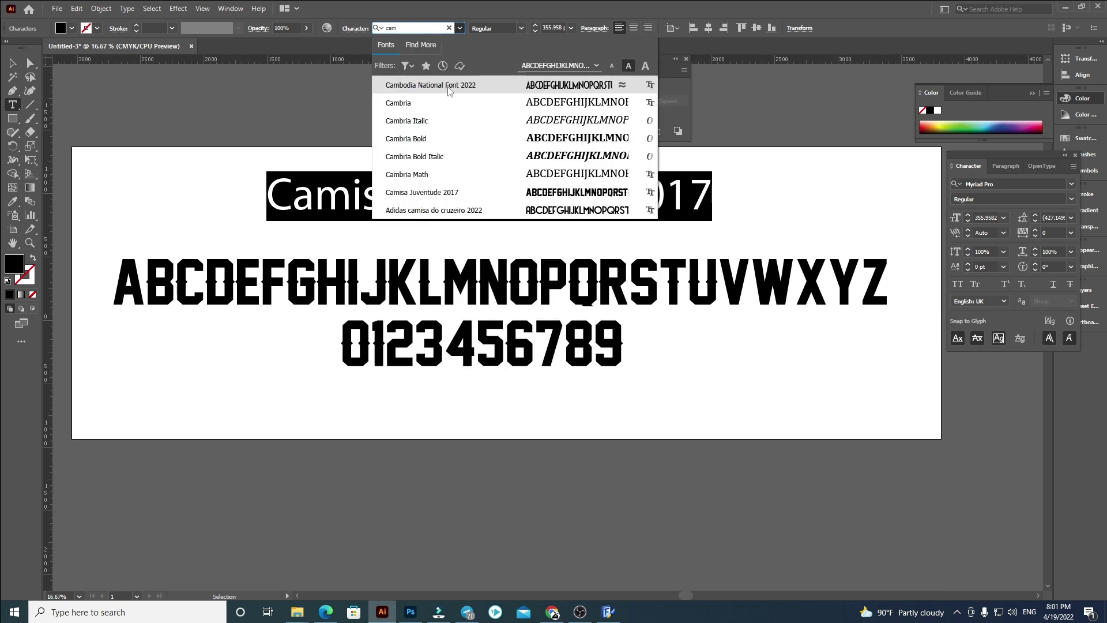
pyautogui.click(471, 192)
pyautogui.press('Escape')
pyautogui.click(548, 226)
pyautogui.moveTo(515, 196); pyautogui.dragTo(524, 211)
pyautogui.click(525, 161)
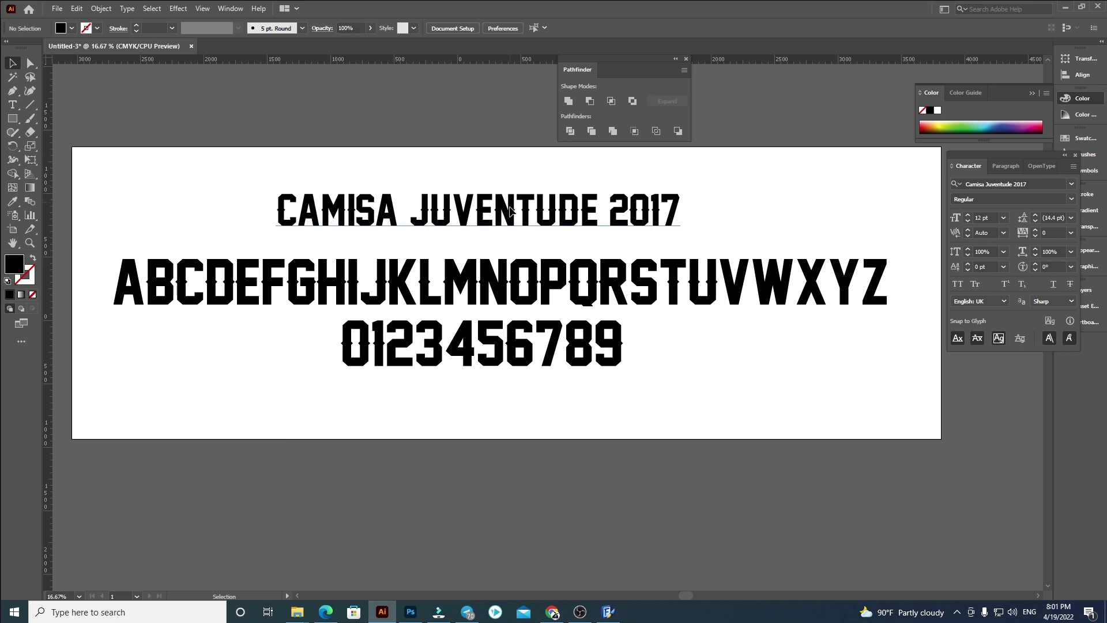
# Duplicate the title below the artboard and replace the copy's text with "WELCOME TO BLACK FONT PLEASE DOWNLOAD FREE"
pyautogui.click(510, 194)
pyautogui.moveTo(376, 224); pyautogui.dragTo(413, 438)
pyautogui.doubleClick(428, 437)
pyautogui.hotkey('ctrl', 'a')
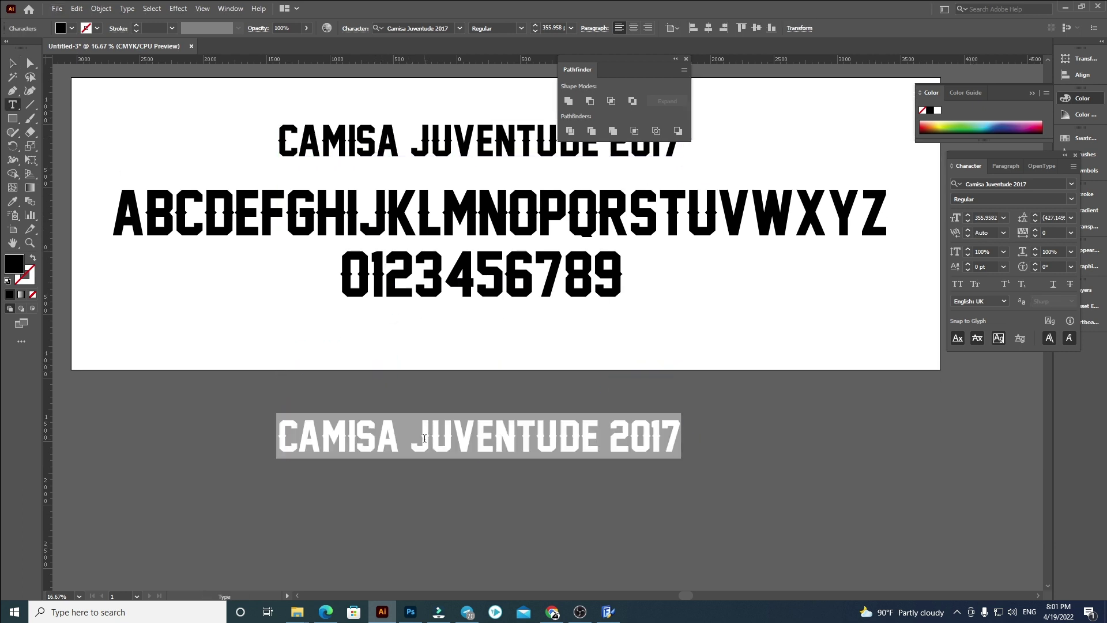
pyautogui.write('W')
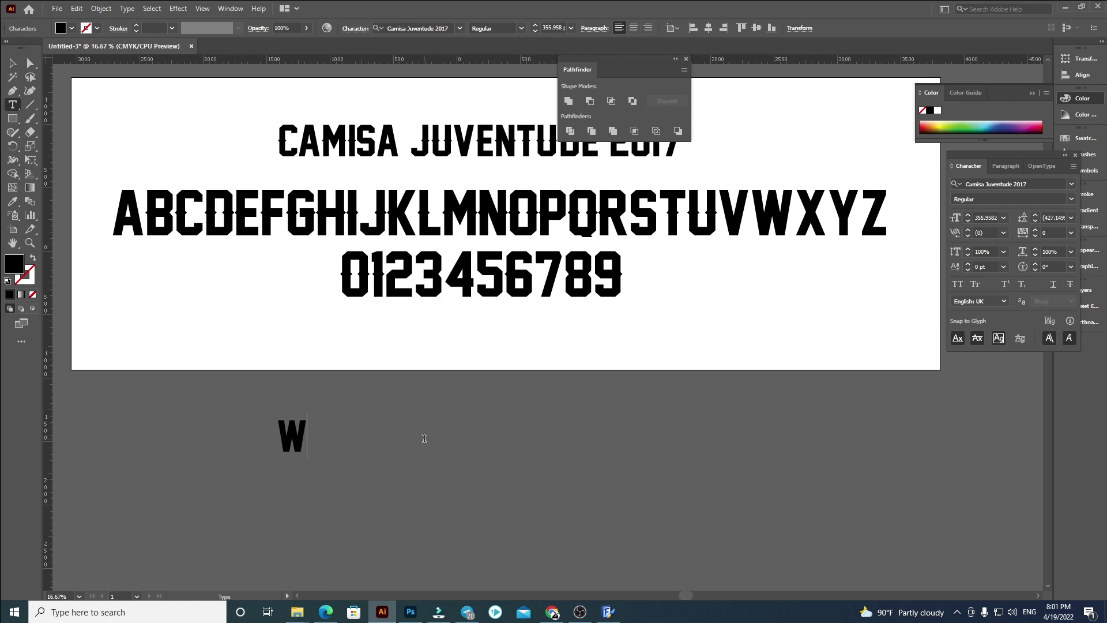
pyautogui.write('ELC')
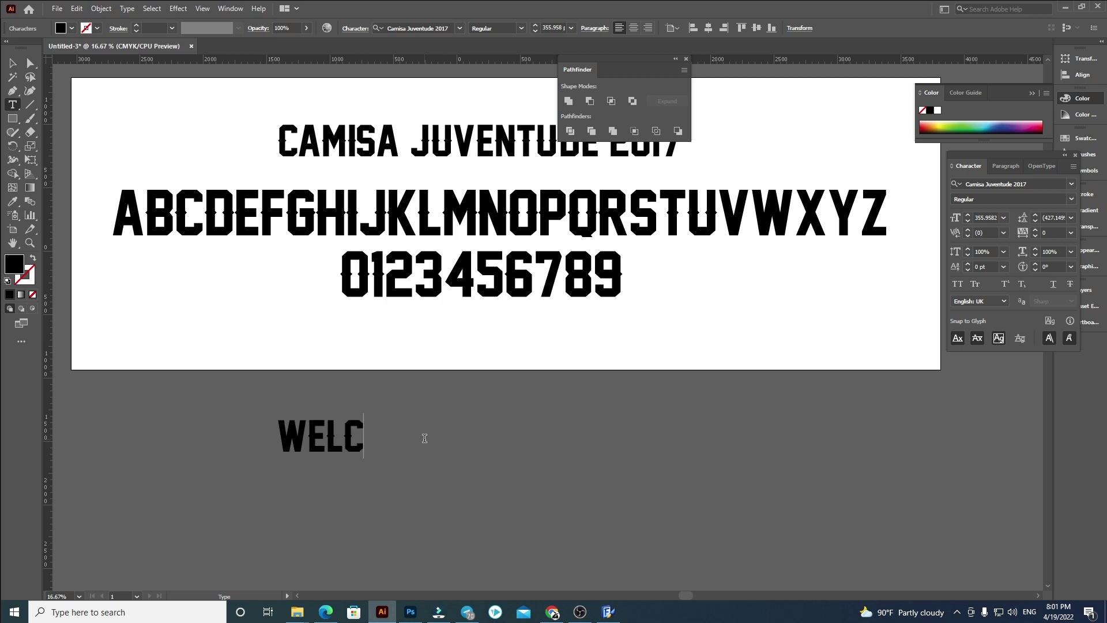
pyautogui.write('OM E')
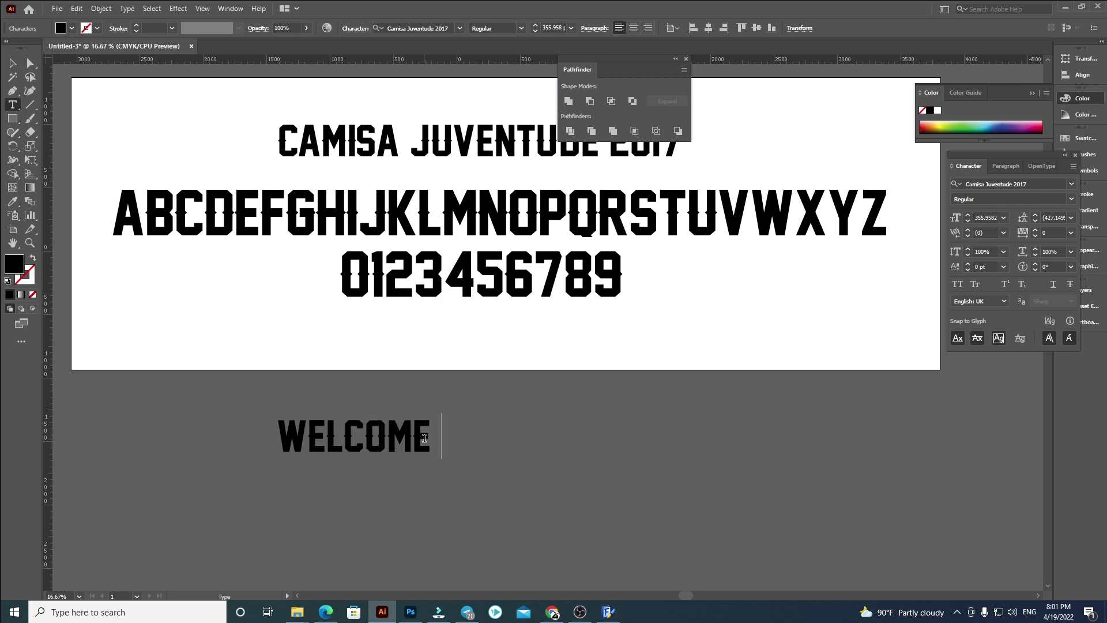
pyautogui.write('TO BLA')
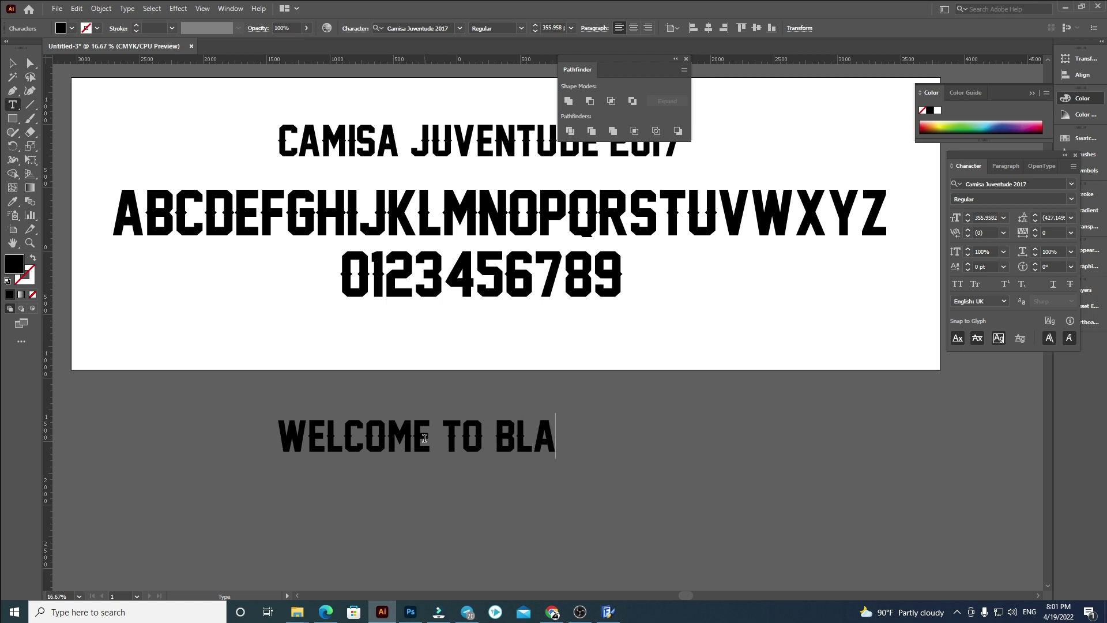
pyautogui.write('CK FONT')
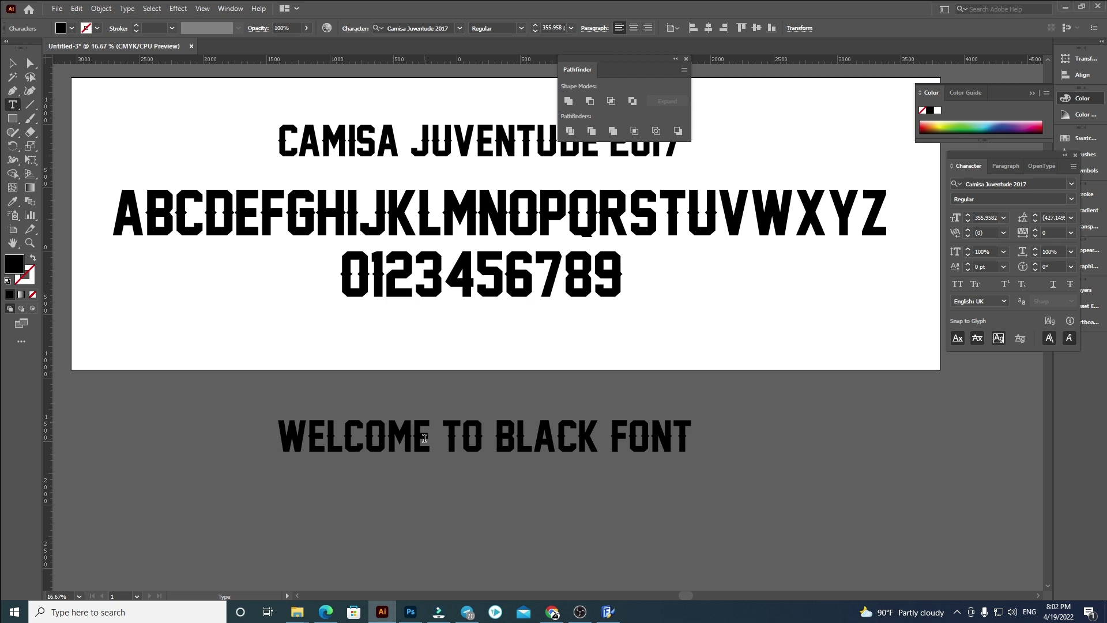
pyautogui.write('PLEASE D')
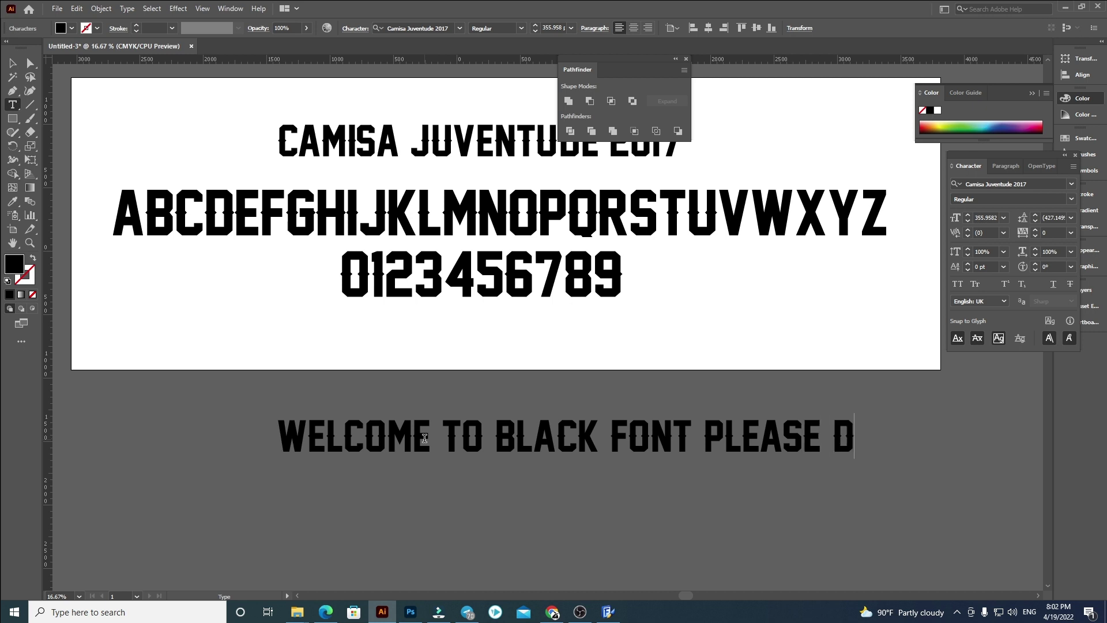
pyautogui.write('OWNLOAD F')
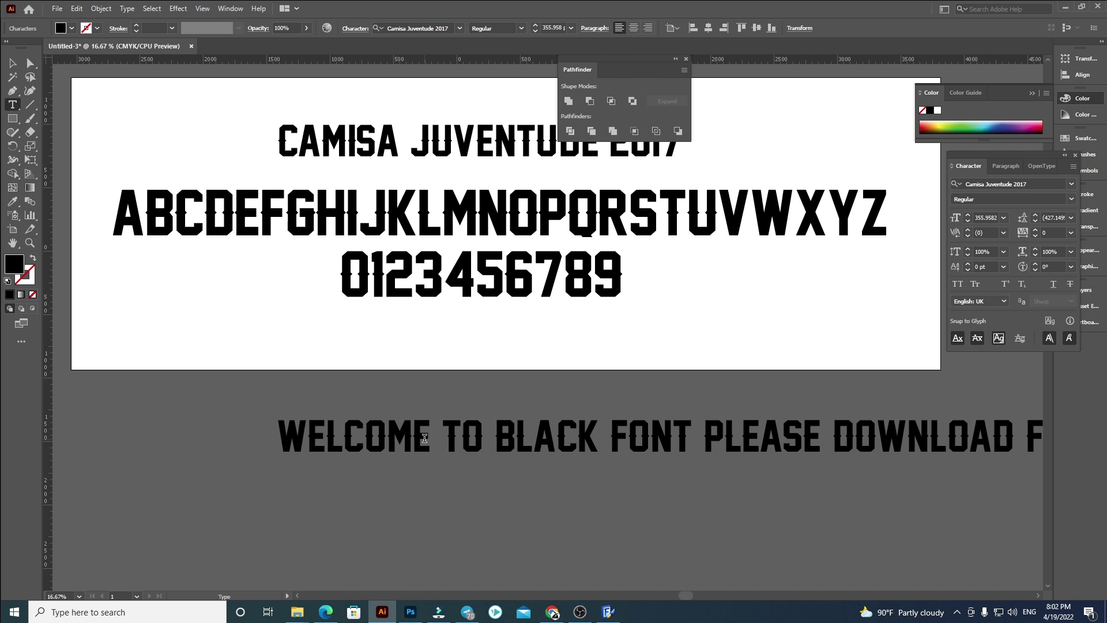
pyautogui.scroll(-1, 364, 439)
pyautogui.scroll(1, 959, 465)
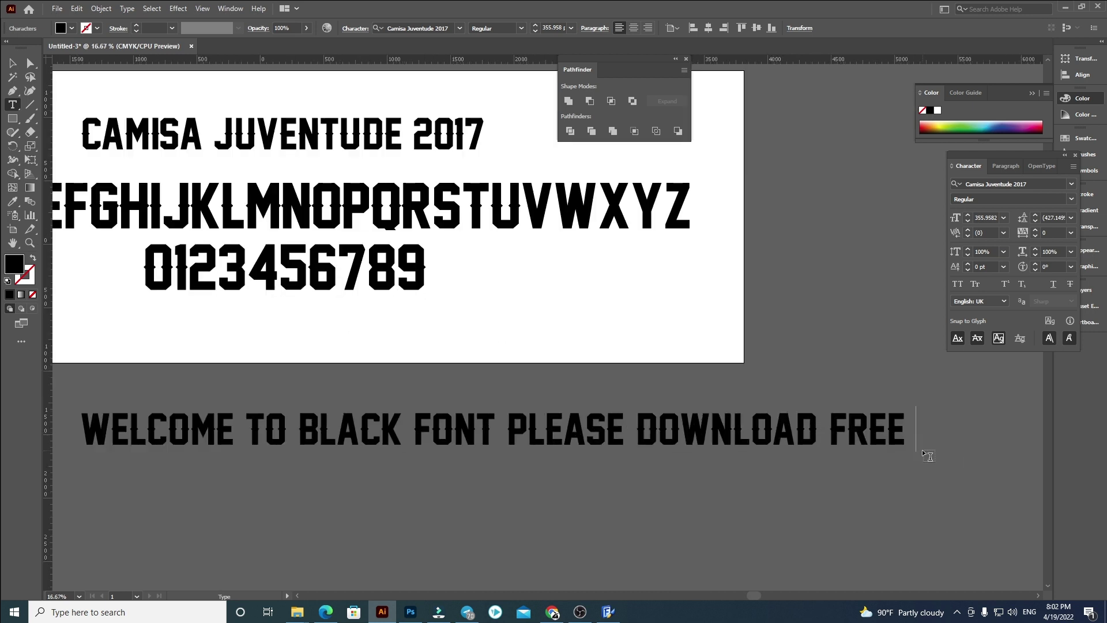
# Add a second line reading "FOOTBALL SUB MY CHANNEL YOUTUBE" to the sample text
pyautogui.press('Return')
pyautogui.write('FOOTBA')
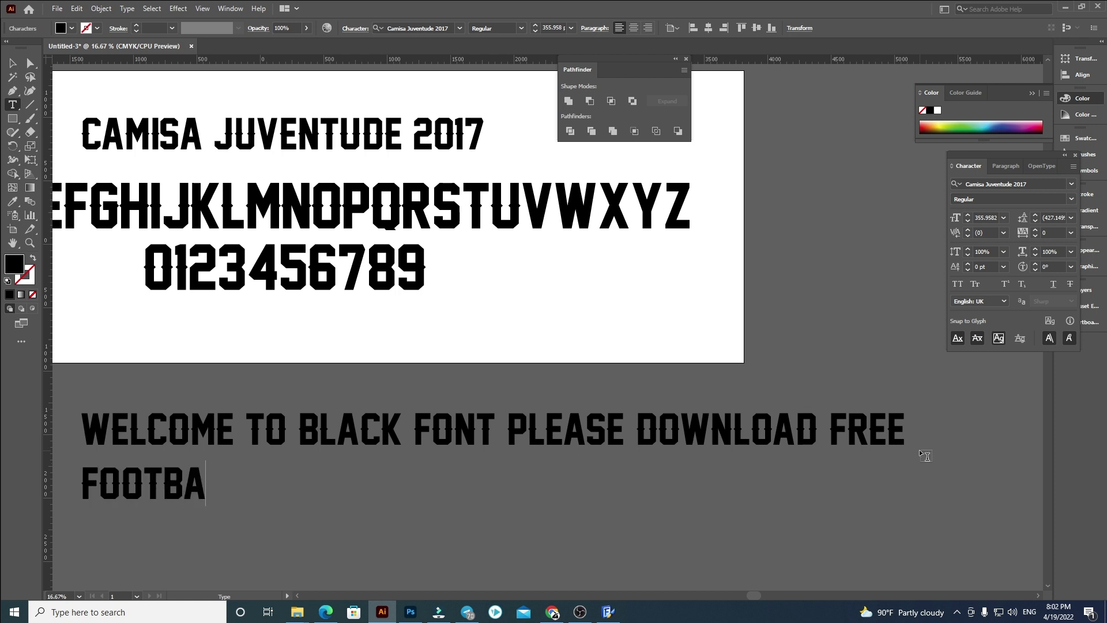
pyautogui.write('LL SUB ')
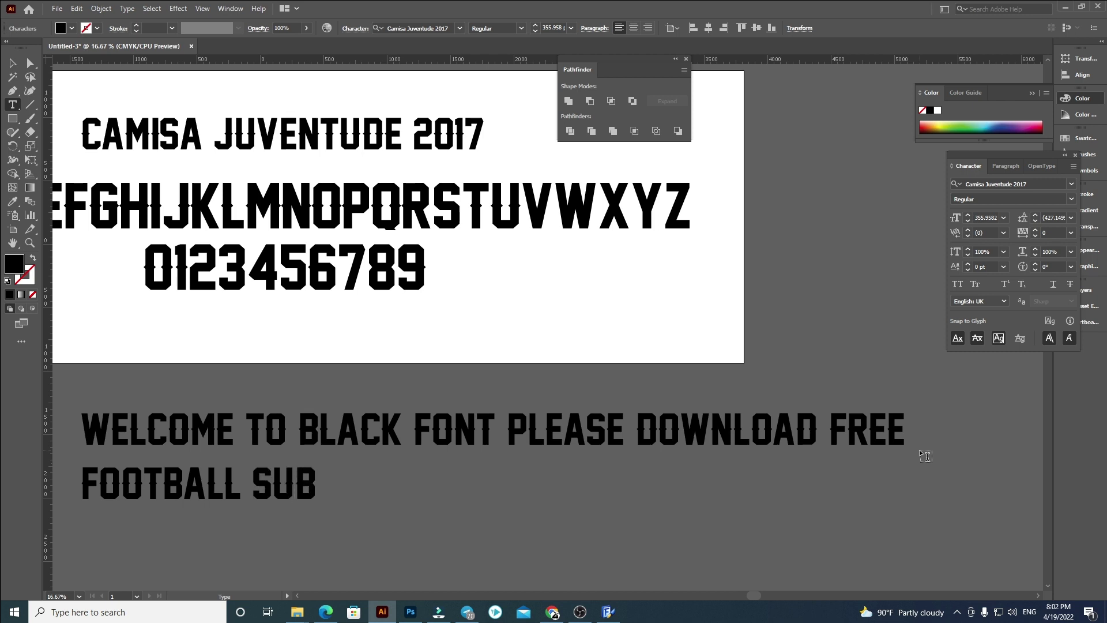
pyautogui.write('MY CHA')
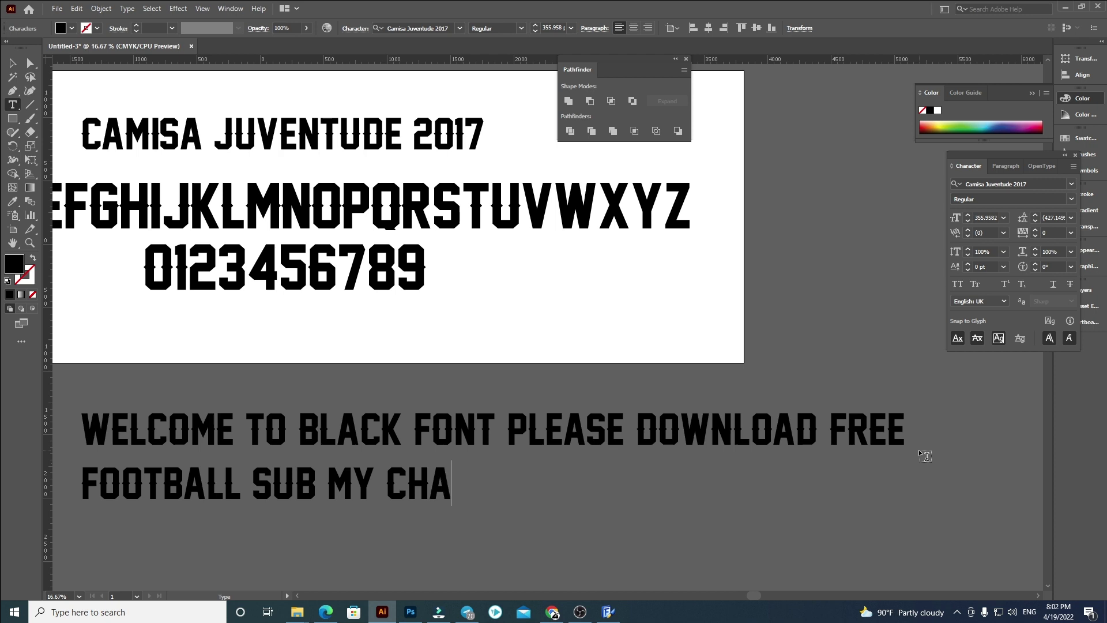
pyautogui.write('NNEL ')
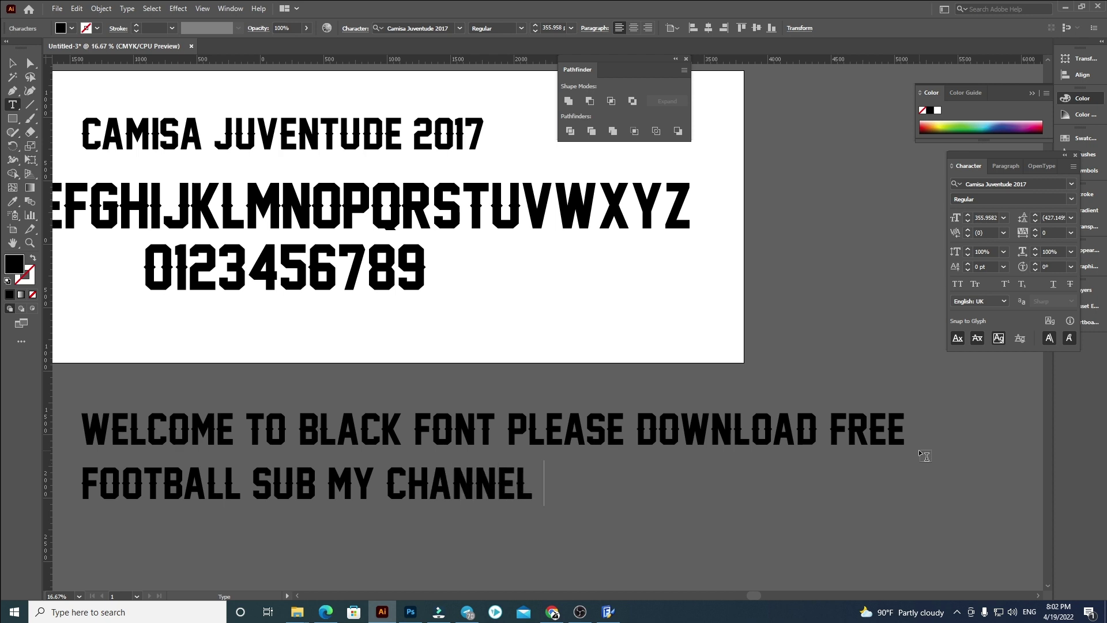
pyautogui.write('YOUTE')
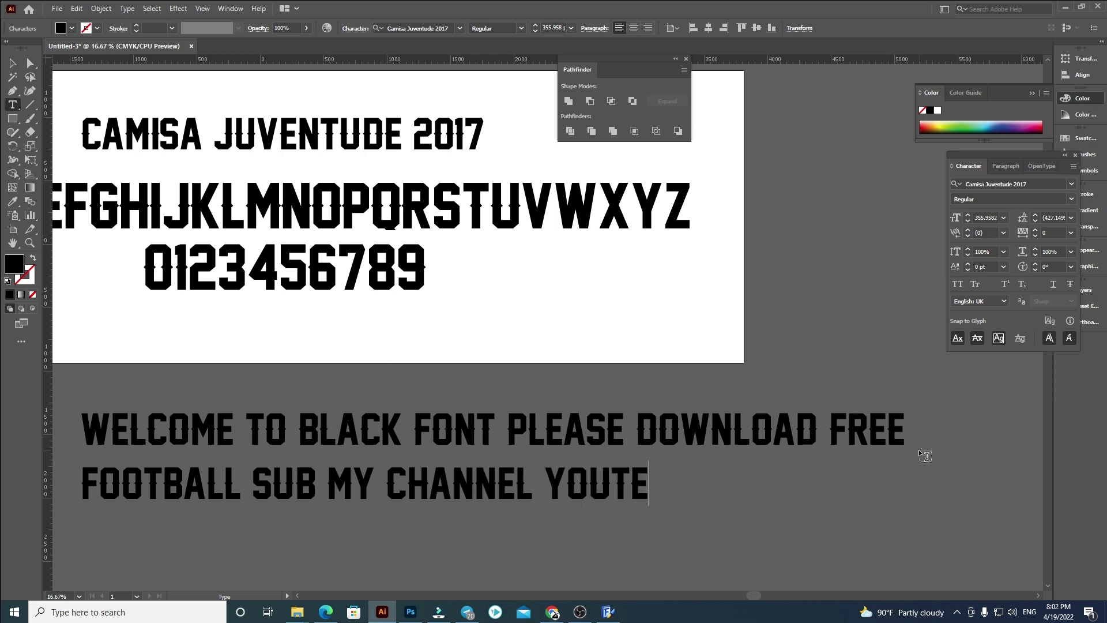
pyautogui.press('BackSpace')
pyautogui.write('UBE')
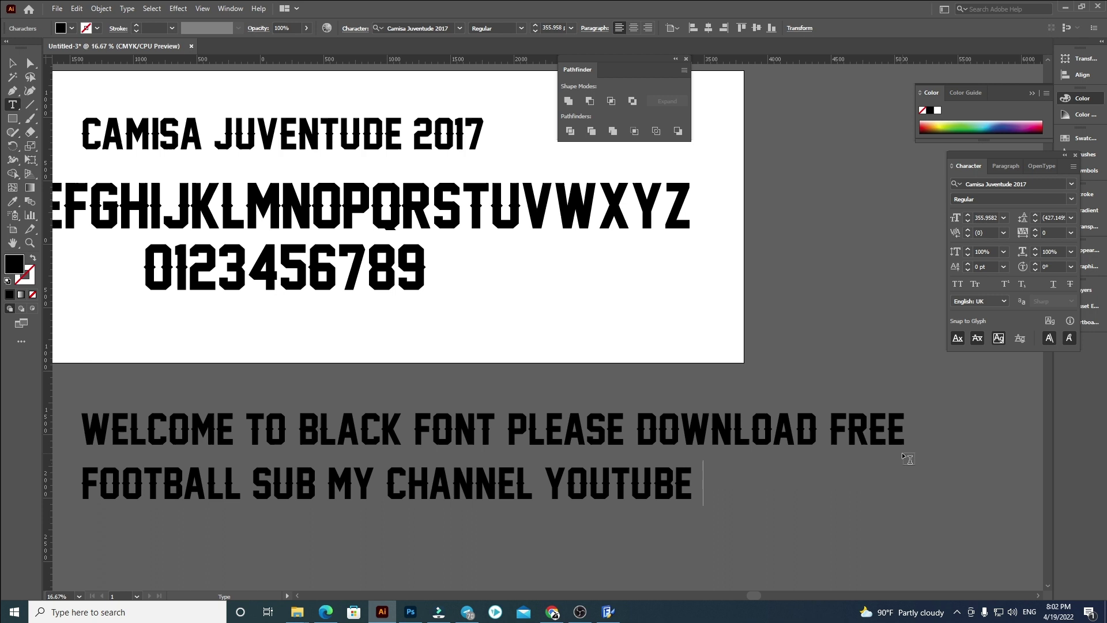
# Delete the two-line sample text below the artboard
pyautogui.hotkey('ctrl', '-')
pyautogui.click(13, 63)
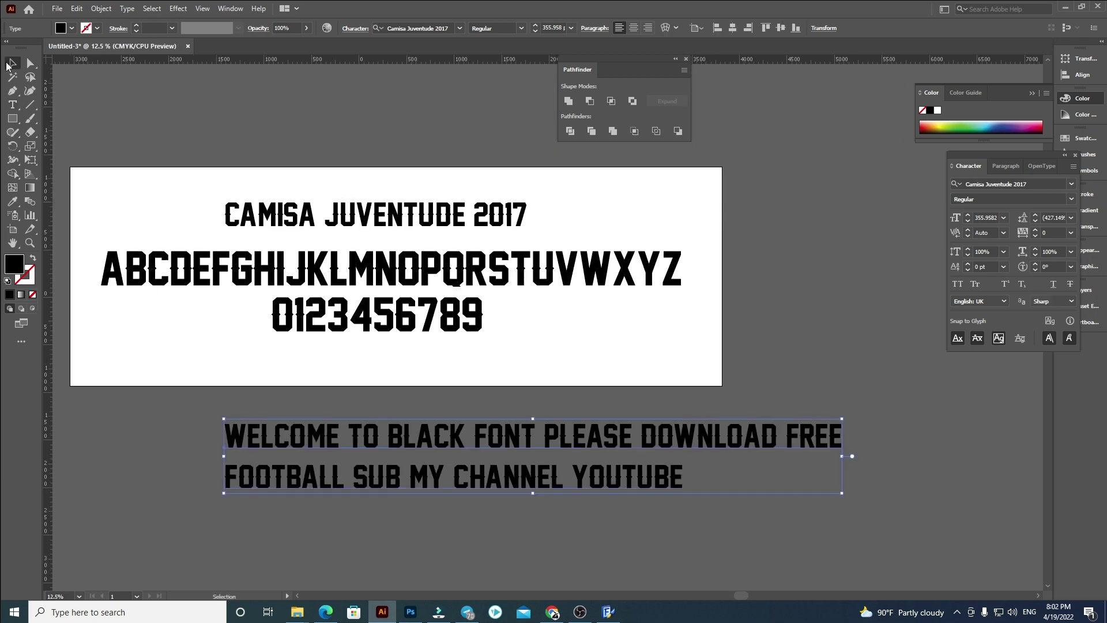
pyautogui.moveTo(548, 432); pyautogui.dragTo(444, 412)
pyautogui.press('Delete')
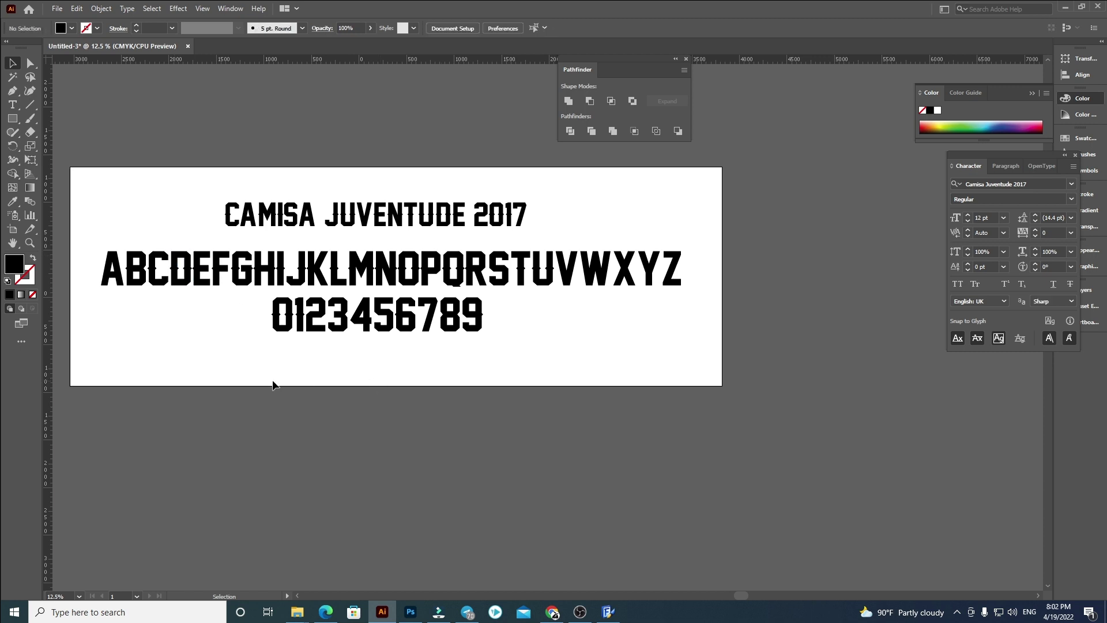
# Save the document as an Adobe Illustrator file named "Camisa Juventude 2017" in the Camisa Juventude 2017 folder inside Font Design
pyautogui.hscroll(-1, 295, 384)
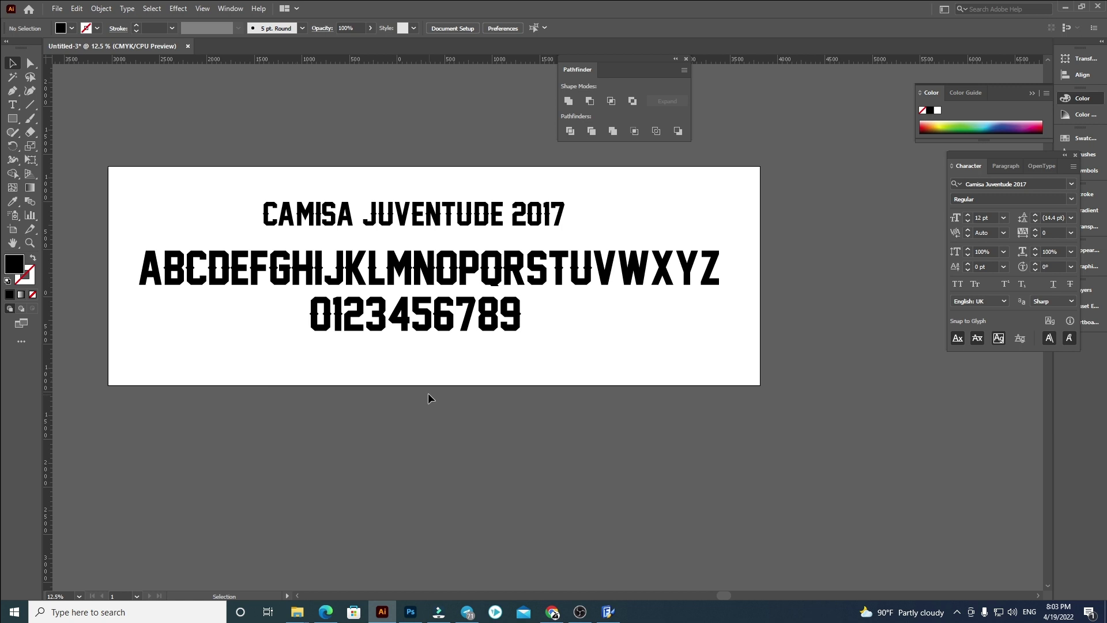
pyautogui.tripleClick(370, 218)
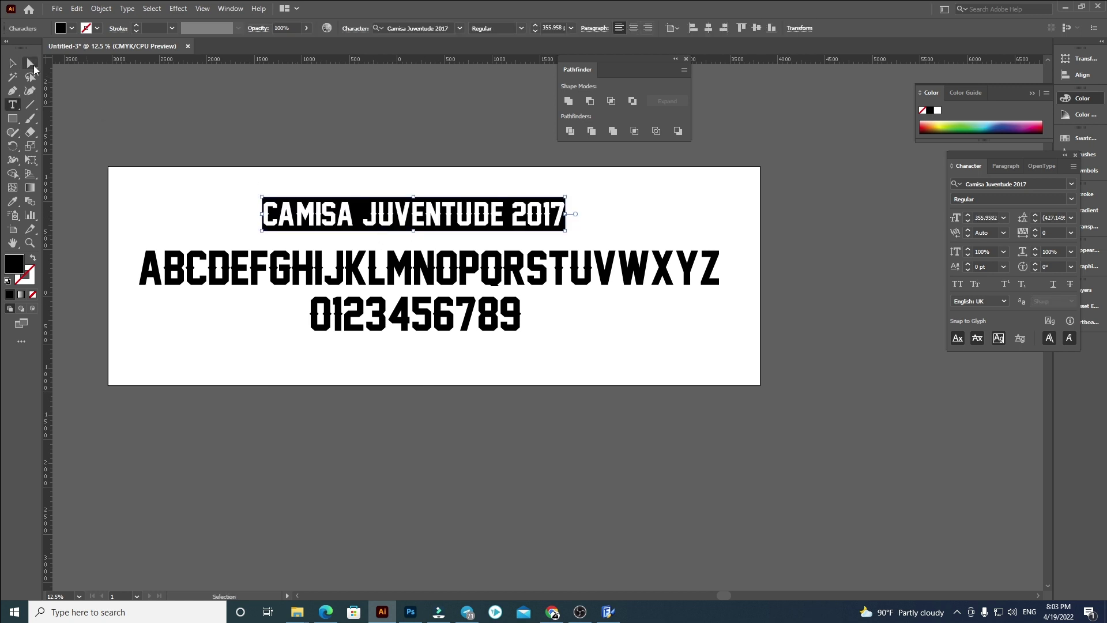
pyautogui.click(13, 63)
pyautogui.click(153, 117)
pyautogui.hotkey('ctrl', 's')
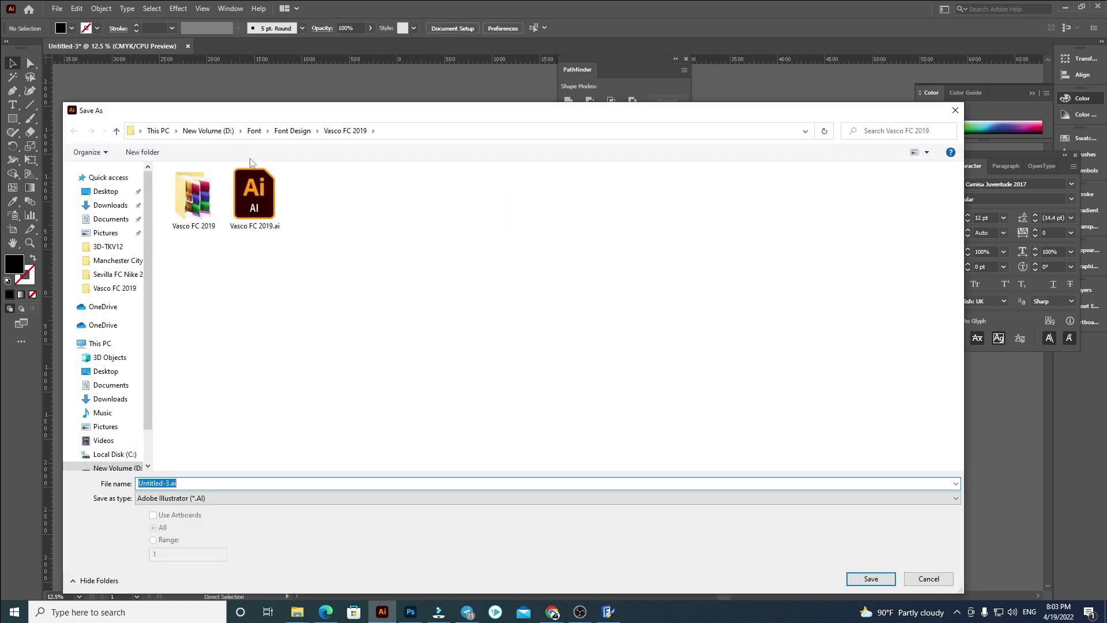
pyautogui.click(292, 131)
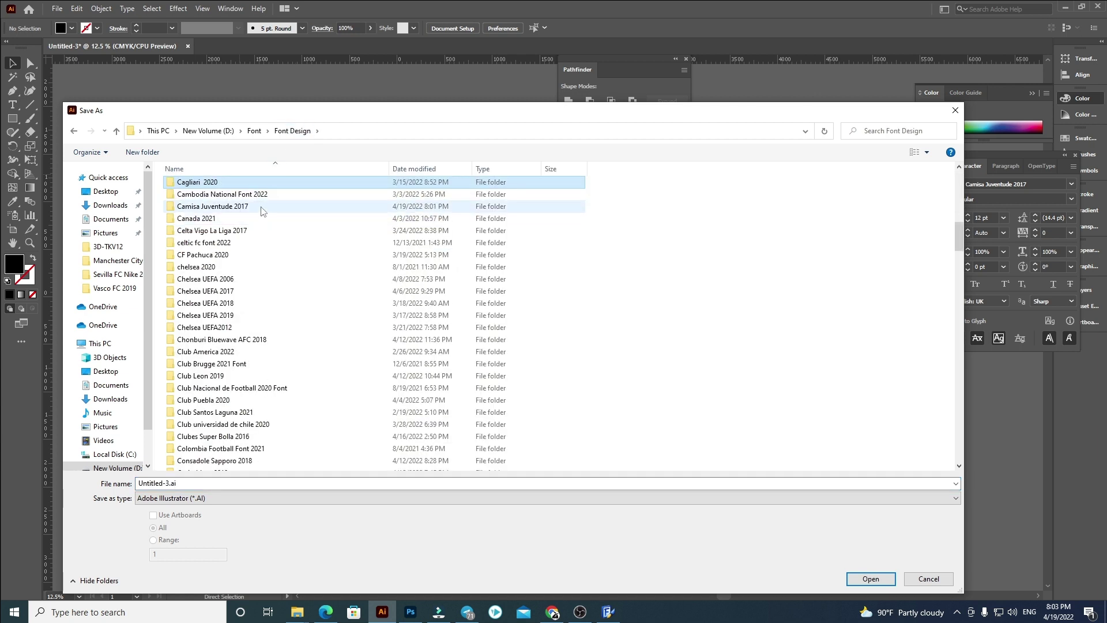
pyautogui.doubleClick(212, 206)
pyautogui.click(192, 496)
pyautogui.click(195, 484)
pyautogui.click(195, 484)
pyautogui.write('Camisa Juventude 2017')
pyautogui.click(871, 579)
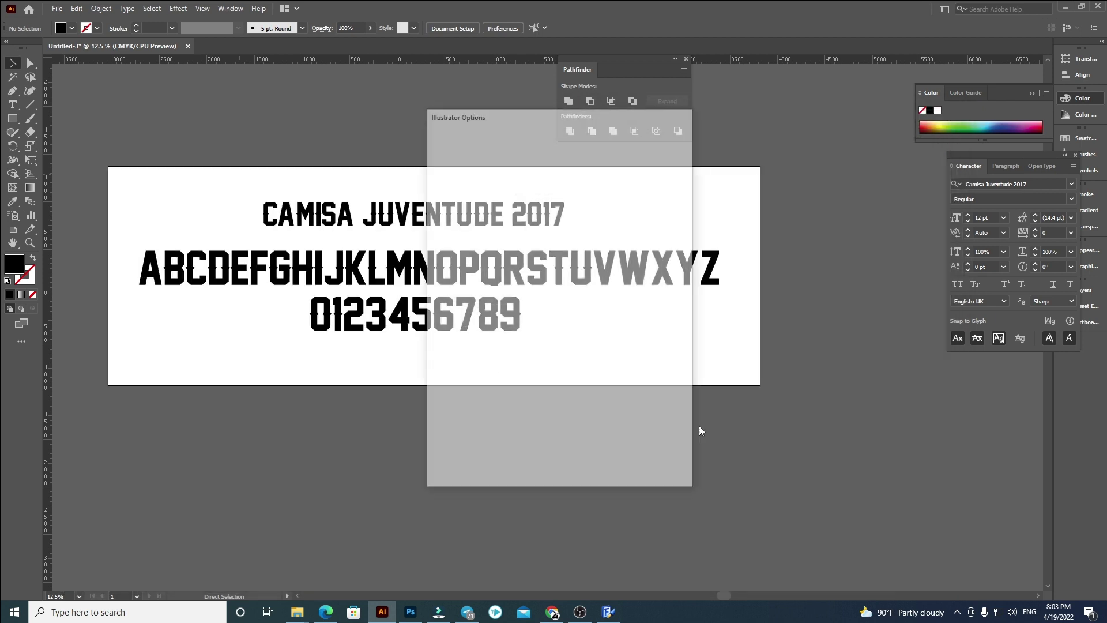
# Set the file version to Illustrator CS2 and finish saving
pyautogui.click(535, 142)
pyautogui.click(530, 240)
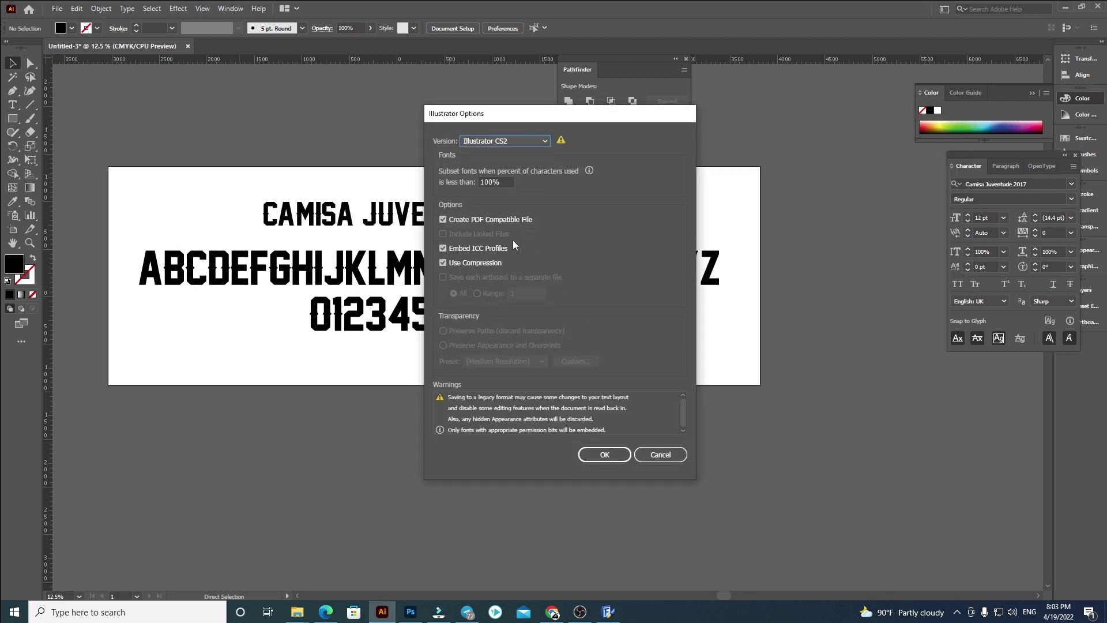
pyautogui.click(611, 463)
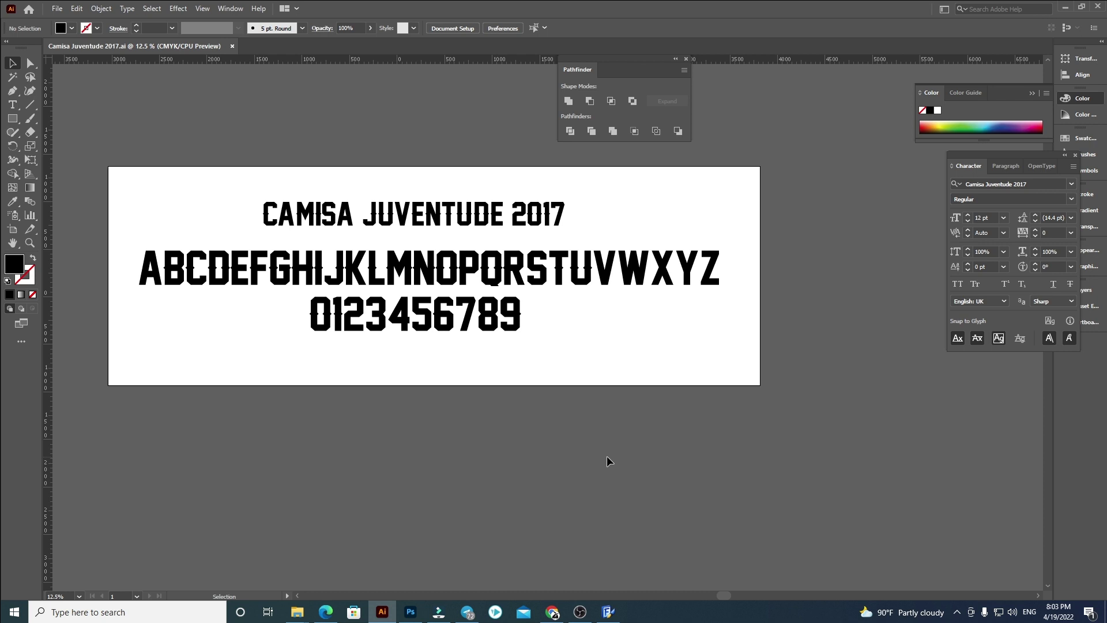
pyautogui.click(582, 613)
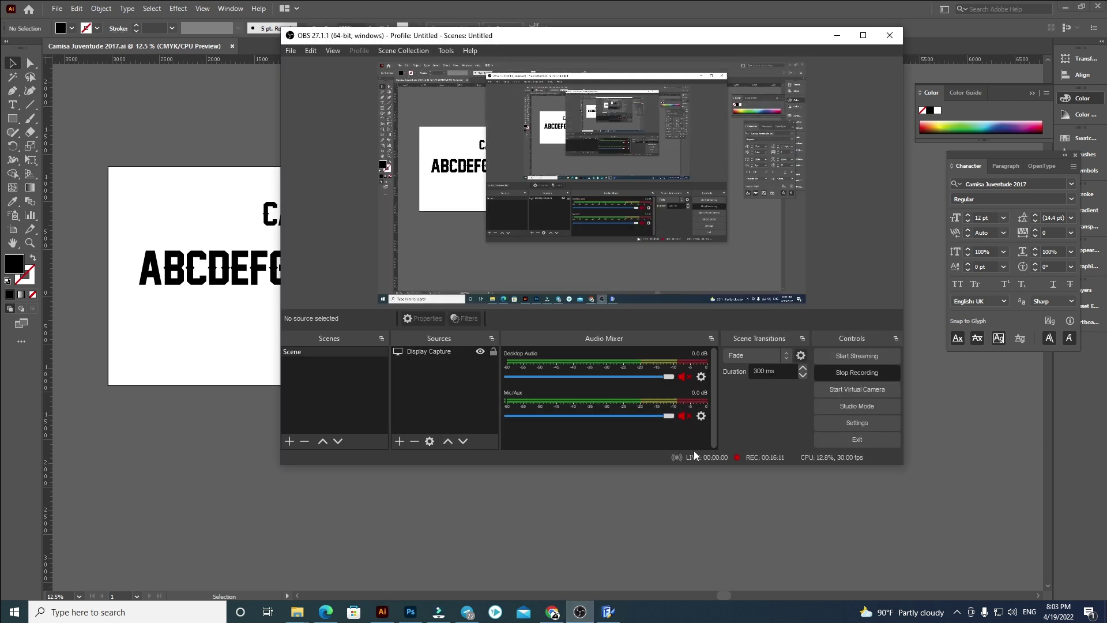
pyautogui.click(855, 374)
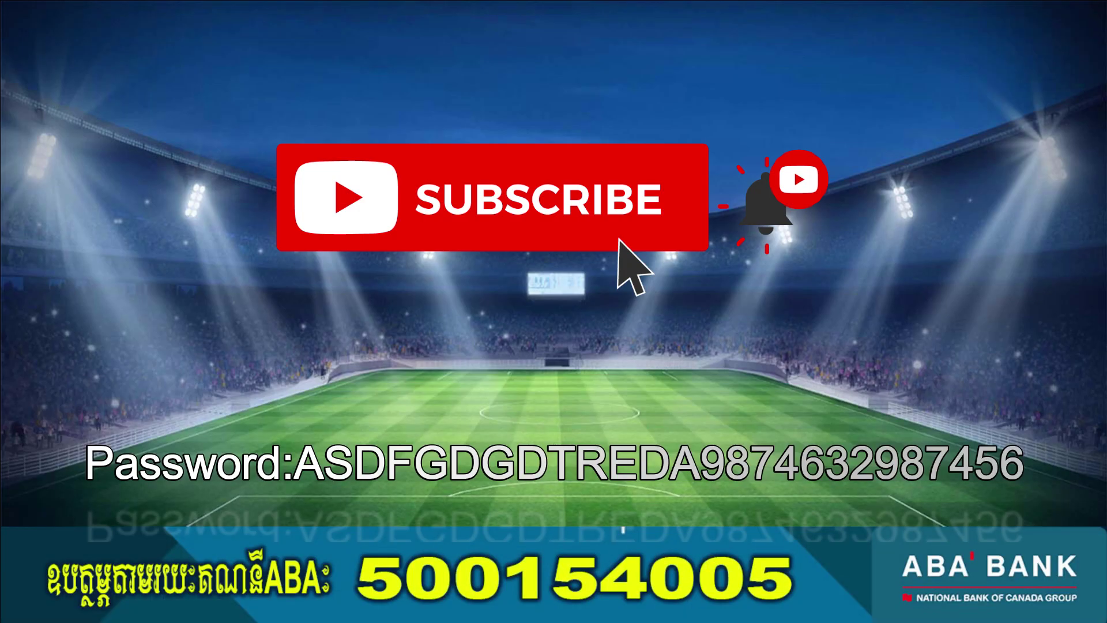